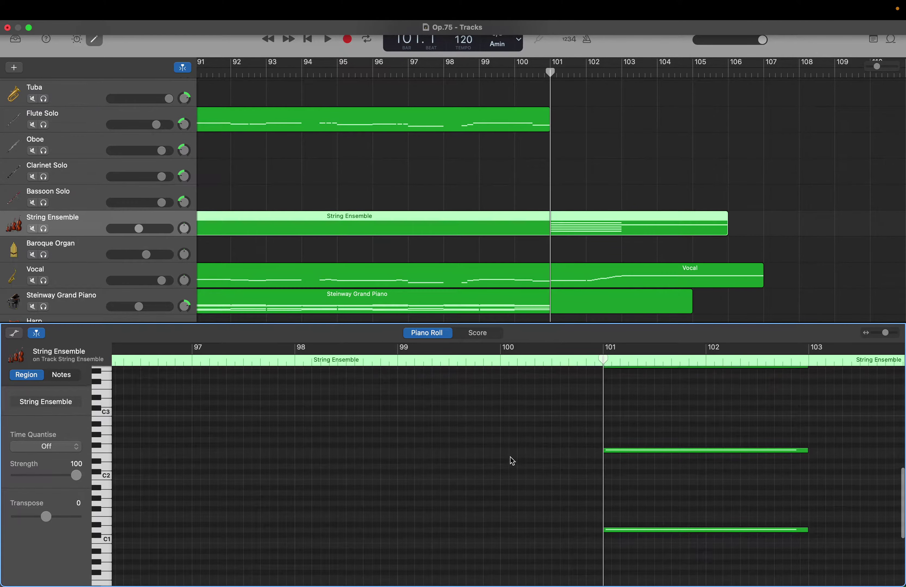
Step: Examine the held String Ensemble chord that starts at bar 101, checking its notes across all octaves
scroll(513, 461, up, 3)
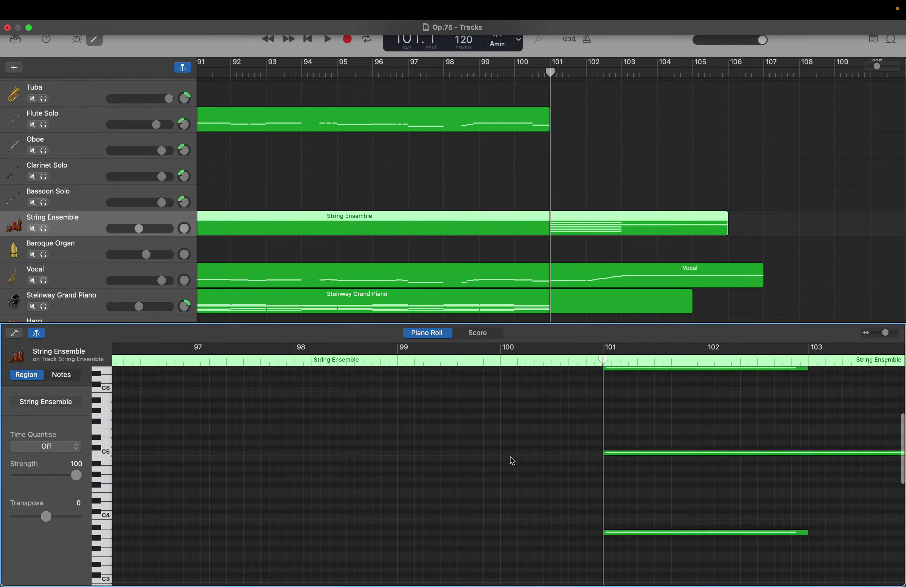
scroll(512, 461, down, 6)
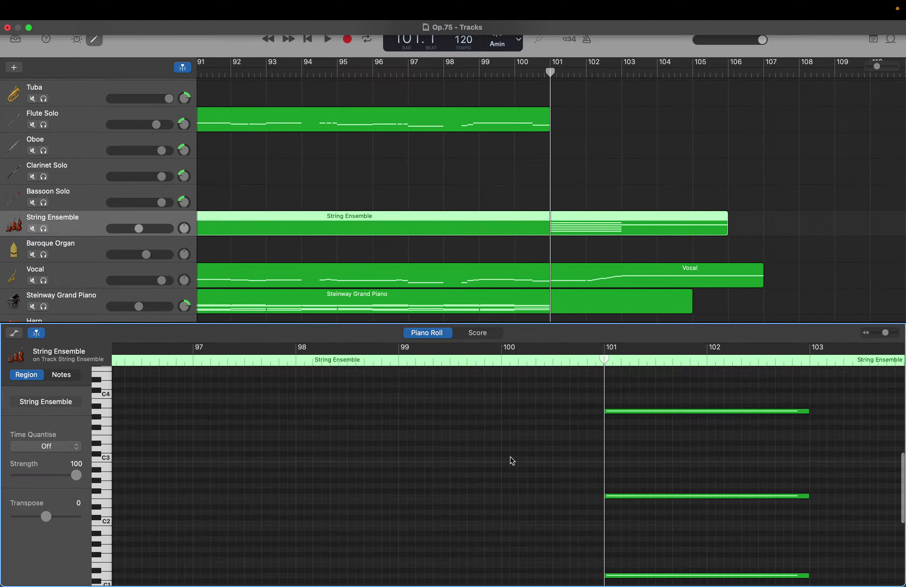
scroll(513, 461, down, 2)
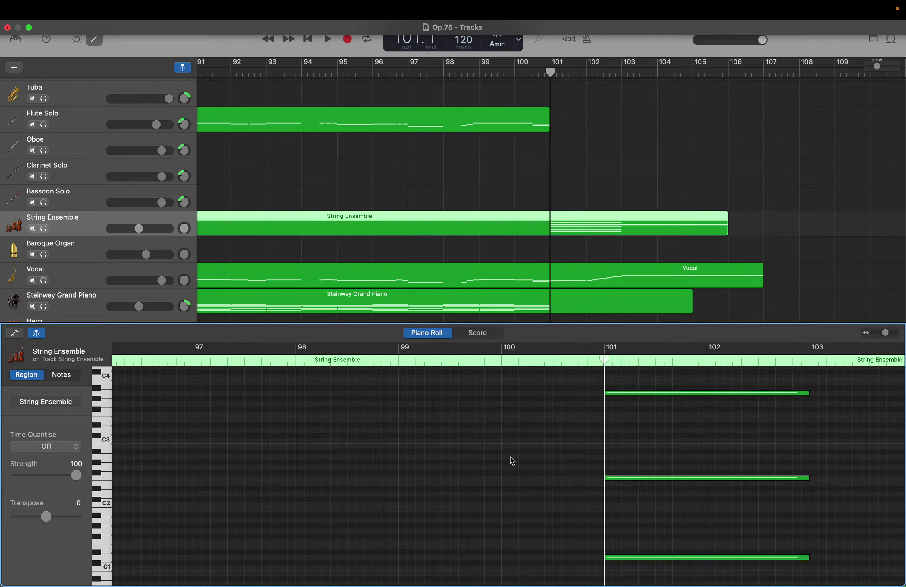
scroll(513, 461, up, 10)
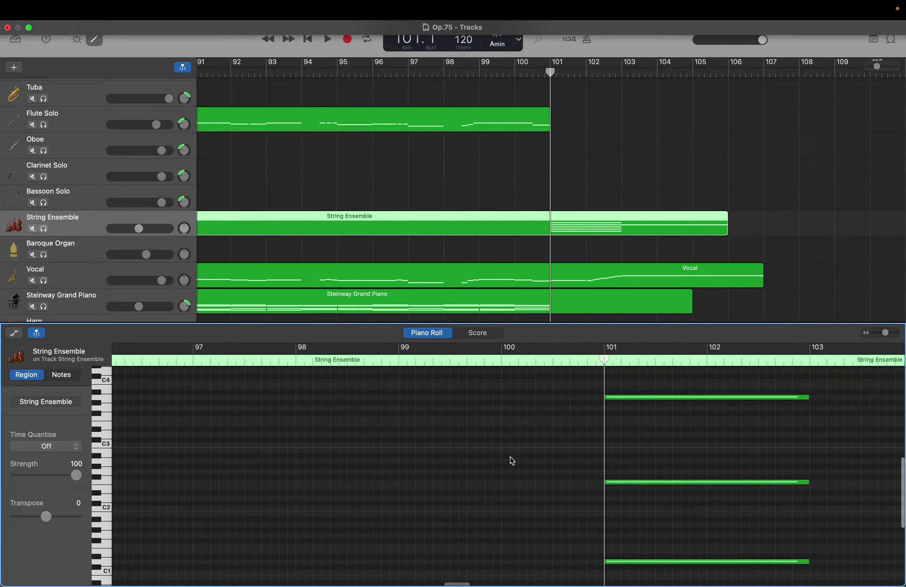
scroll(513, 461, up, 4)
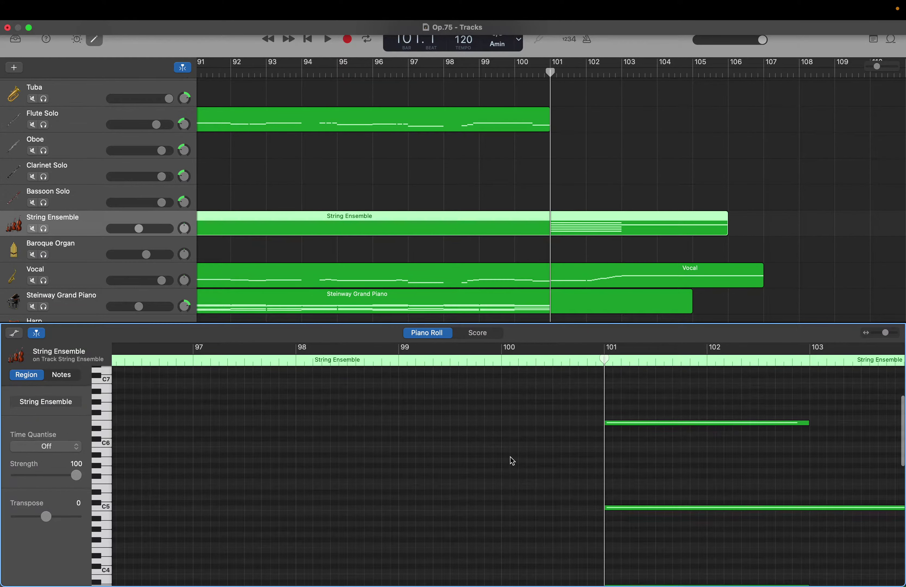
scroll(513, 461, up, 3)
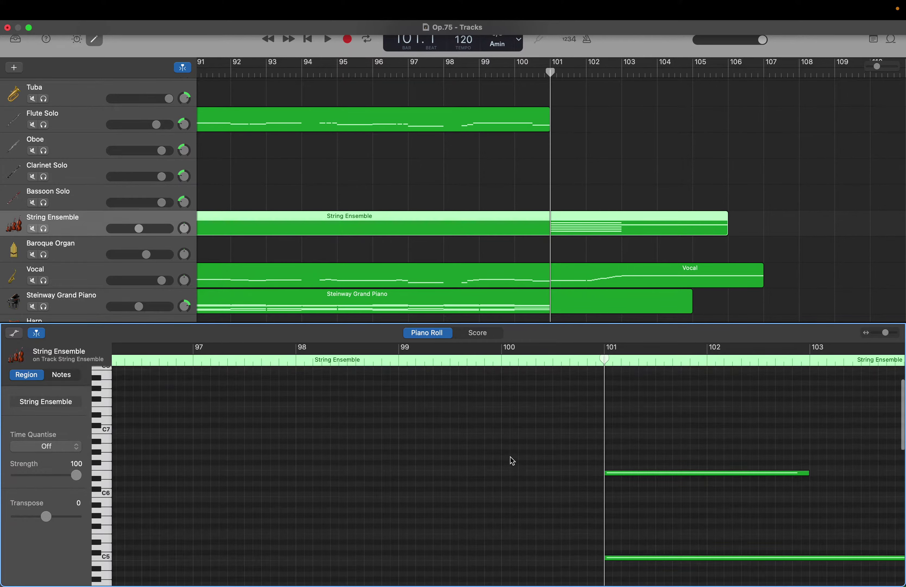
scroll(512, 462, down, 3)
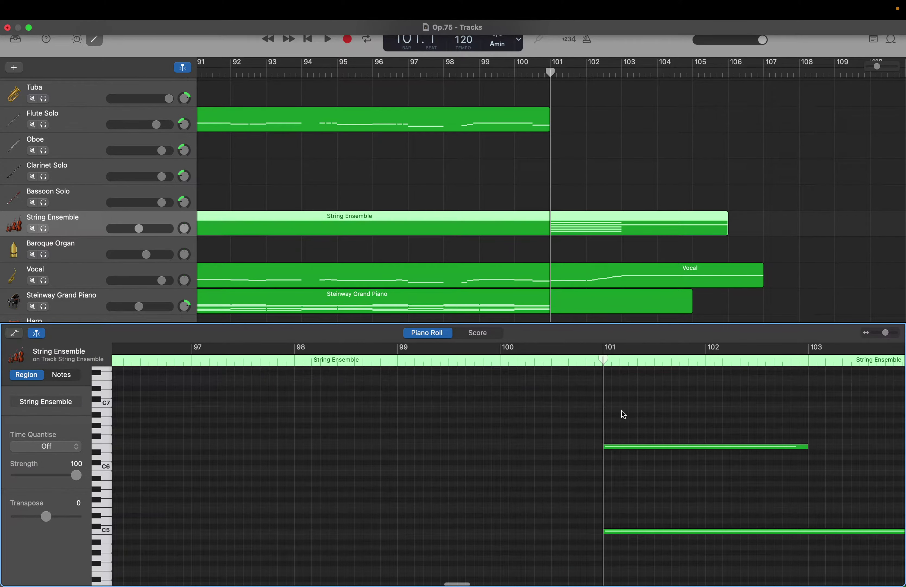
scroll(624, 415, down, 20)
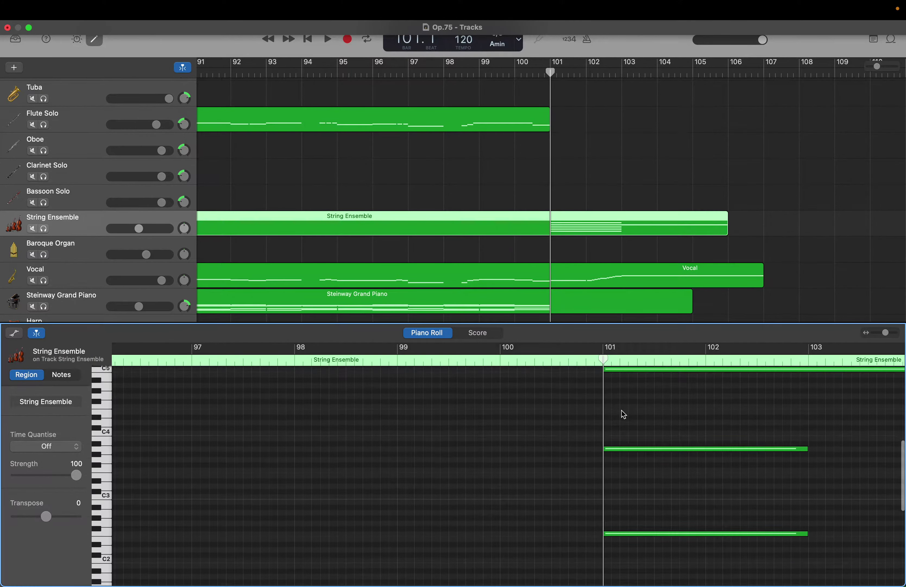
scroll(623, 415, down, 5)
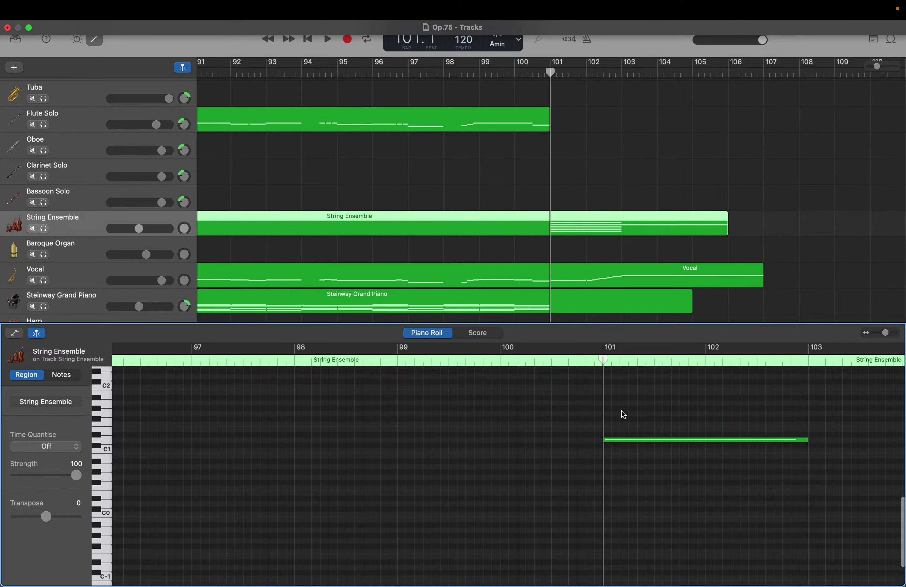
scroll(624, 415, up, 3)
scroll(624, 414, up, 15)
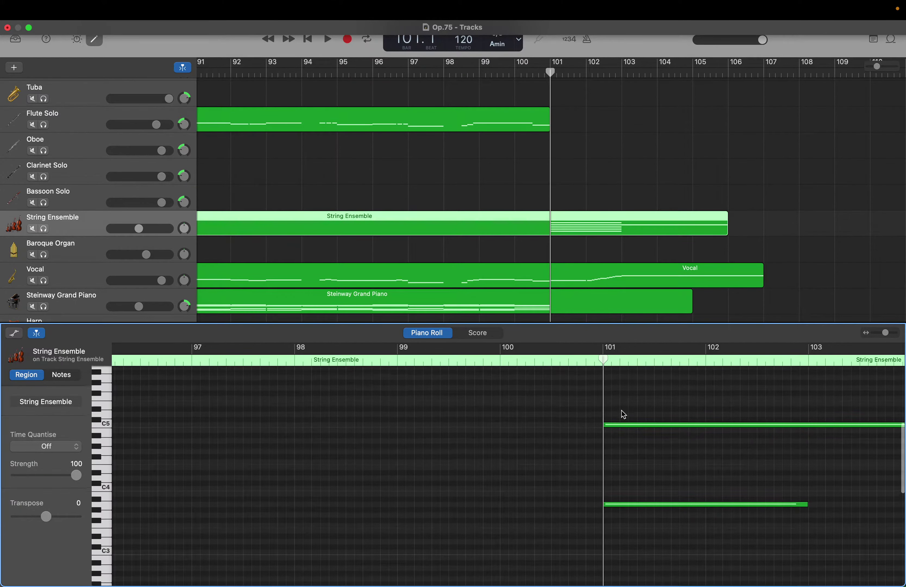
scroll(623, 414, up, 3)
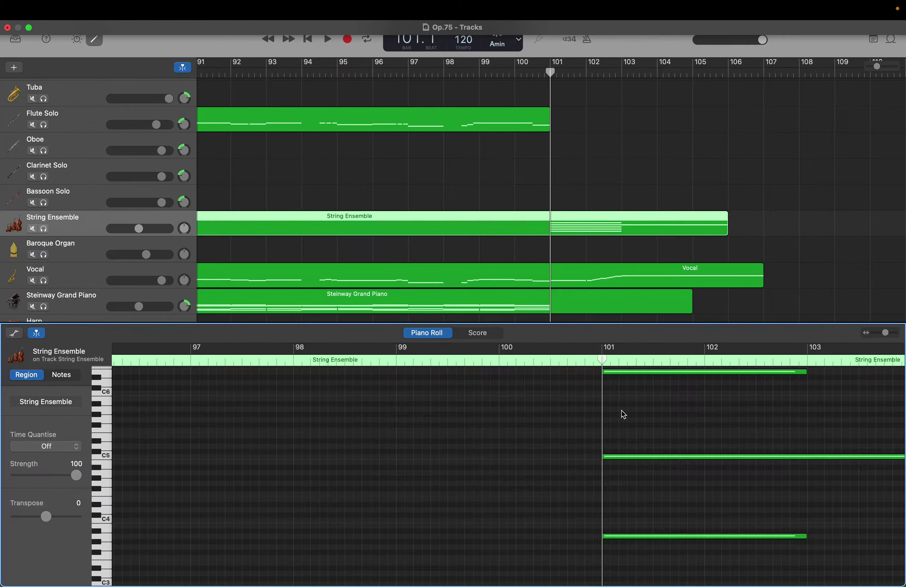
scroll(623, 415, down, 8)
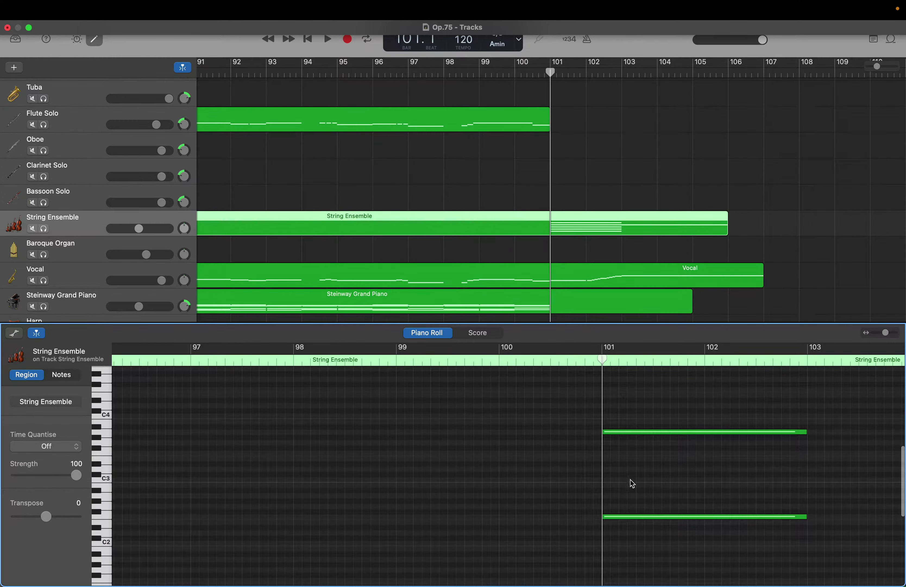
Step: Audition individual notes of the String Ensemble chord at bar 101, working upward from F2, and clear the note selection
click(626, 517)
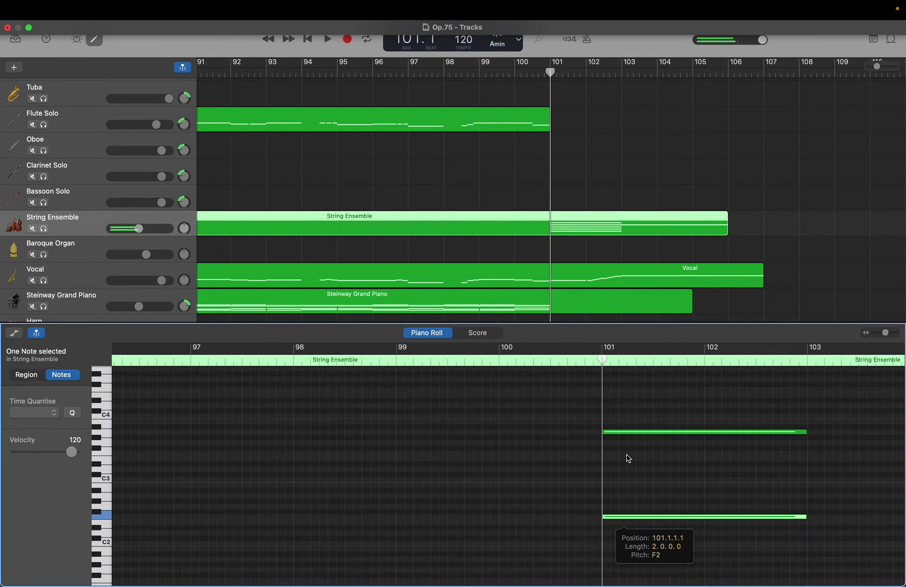
click(626, 432)
scroll(627, 429, up, 4)
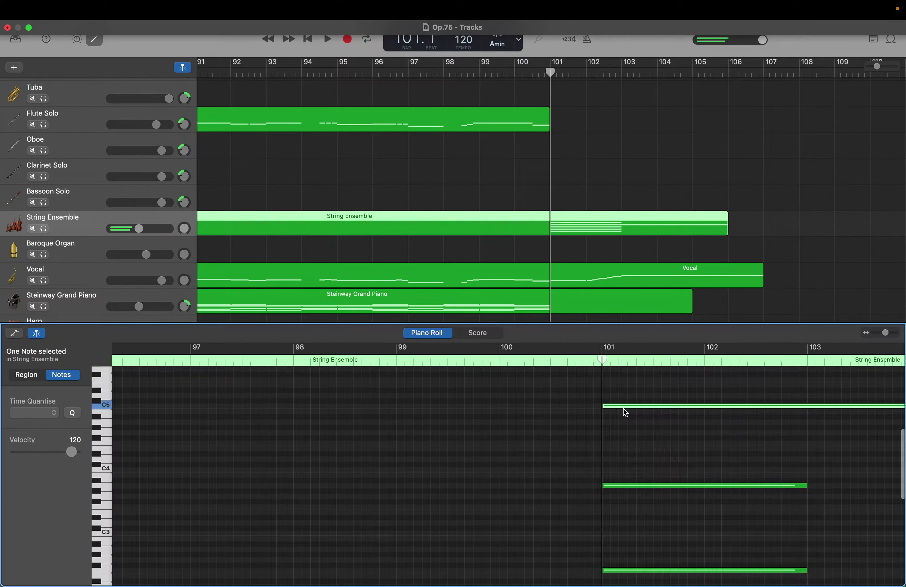
scroll(623, 409, up, 4)
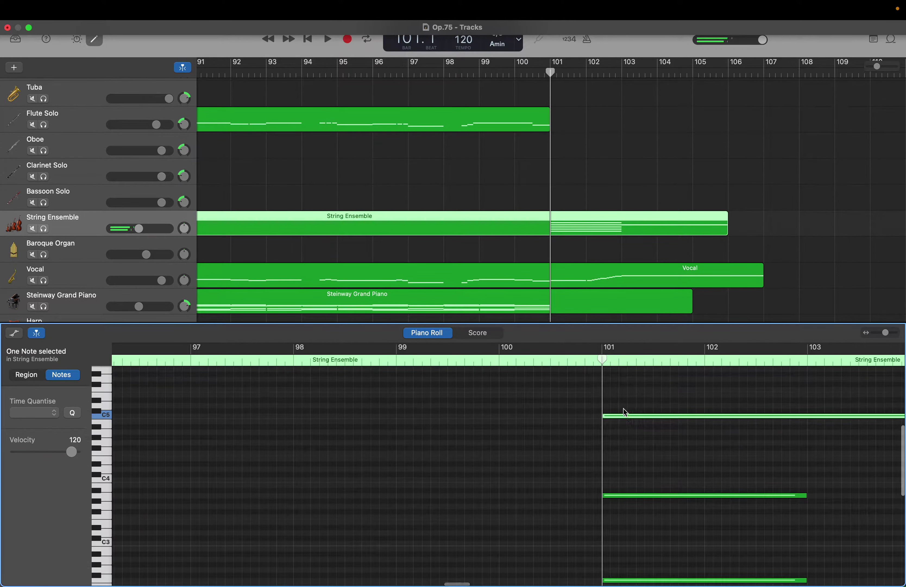
click(623, 389)
click(624, 384)
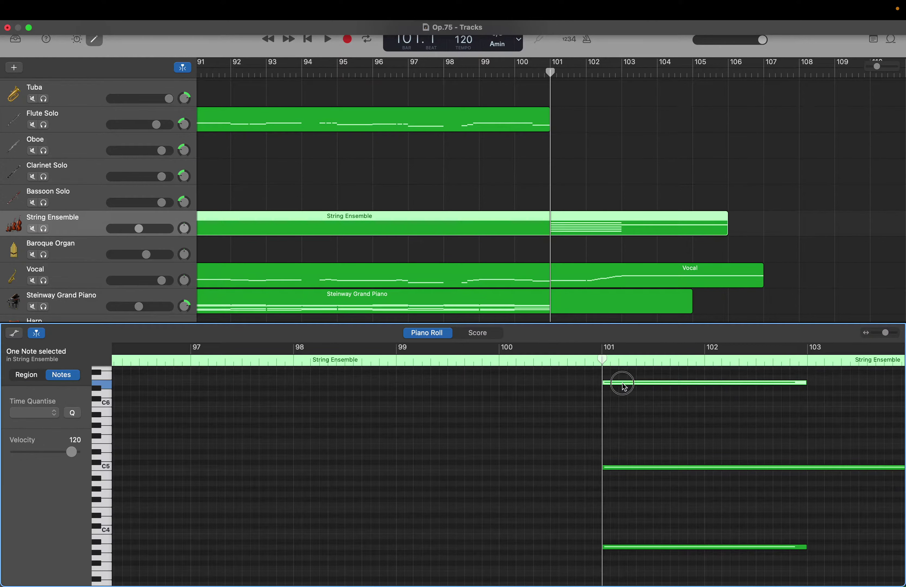
scroll(625, 411, up, 5)
scroll(625, 417, up, 3)
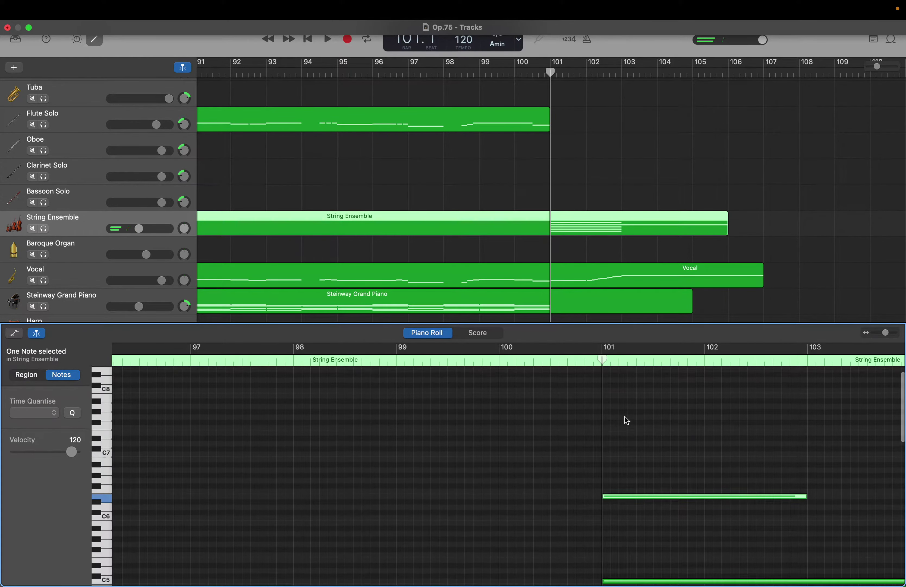
click(624, 417)
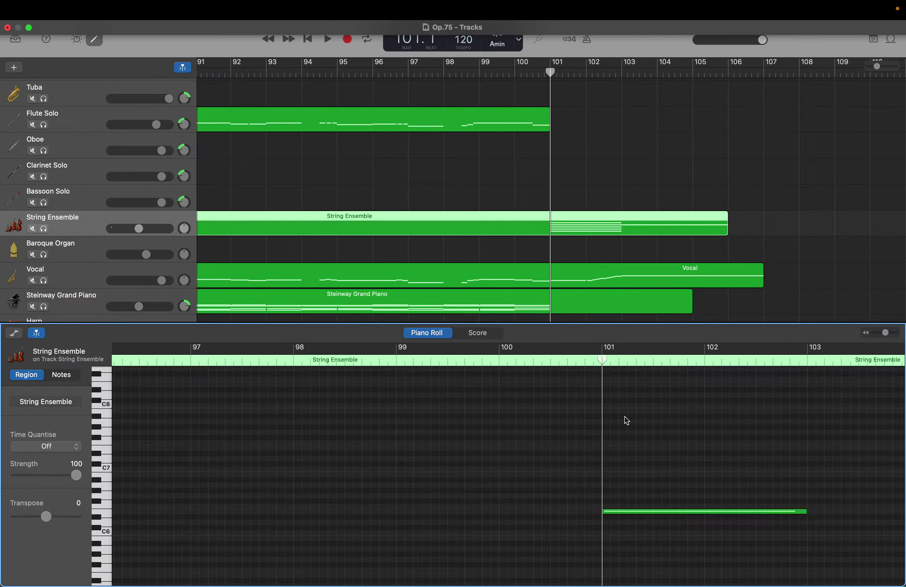
Step: Lower the velocity of all notes in the String Ensemble region together, then deselect them
key(super+a)
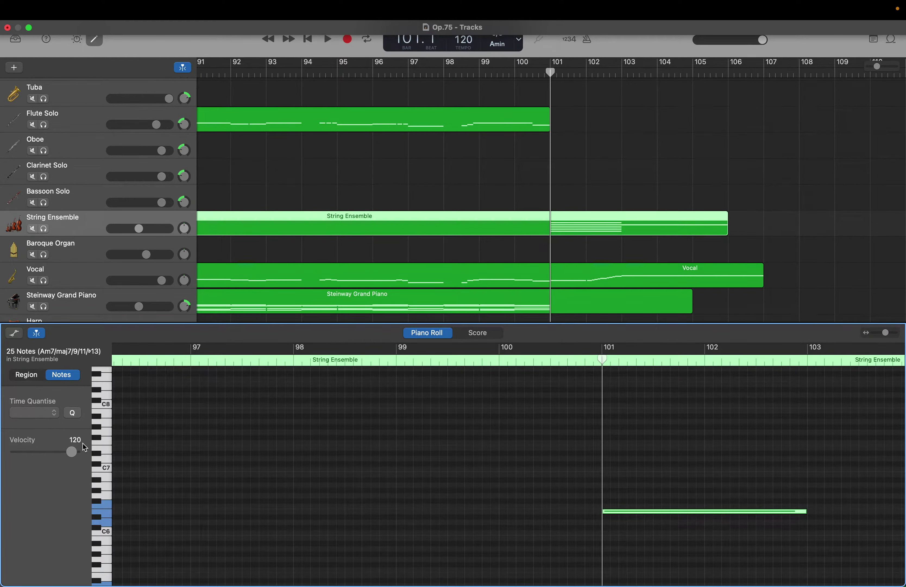
drag(75, 455, 56, 455)
click(252, 453)
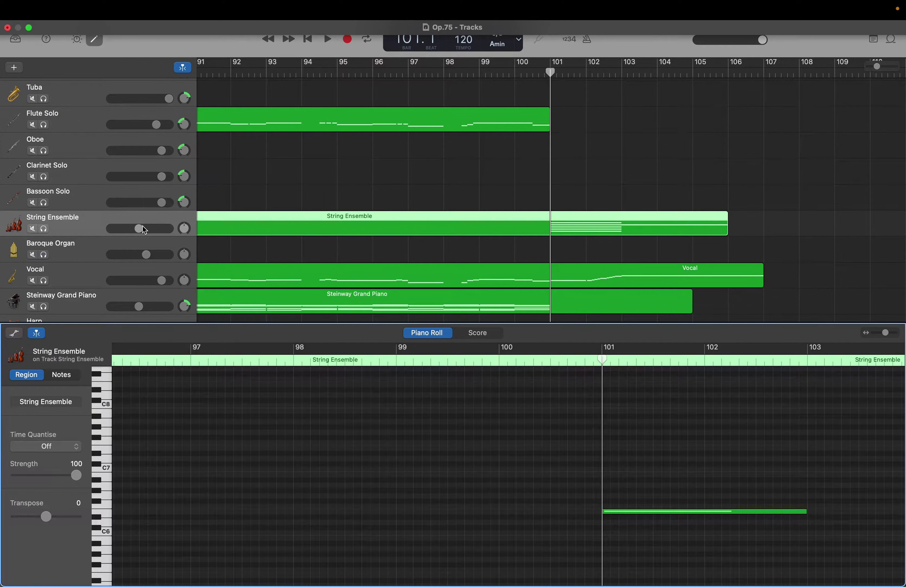
Step: Set the String Ensemble track's volume to +0.0 dB
drag(145, 230, 171, 230)
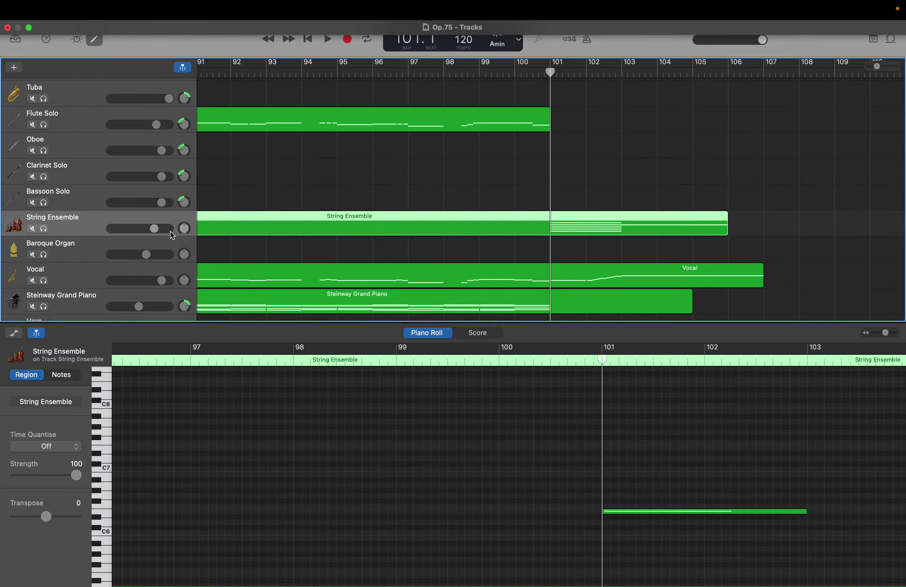
click(156, 229)
click(156, 229)
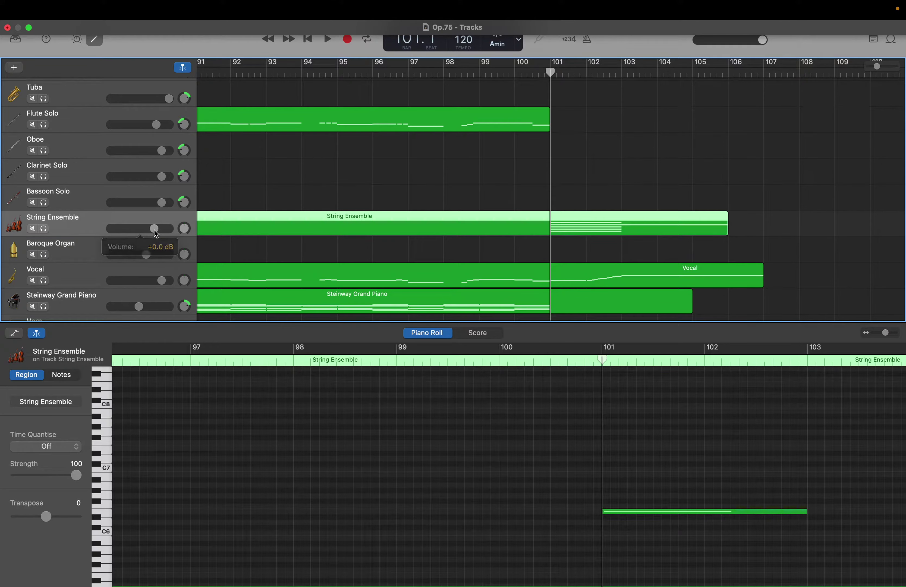
right_click(540, 463)
click(540, 462)
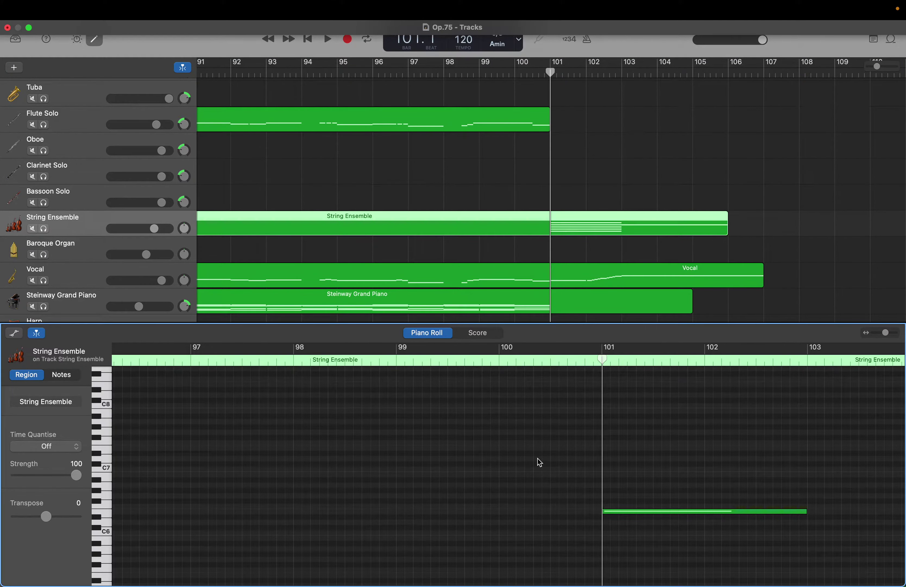
Step: Review the bar 101 string chord from its highest note down to its lowest octave
right_click(526, 438)
click(526, 439)
scroll(526, 439, down, 5)
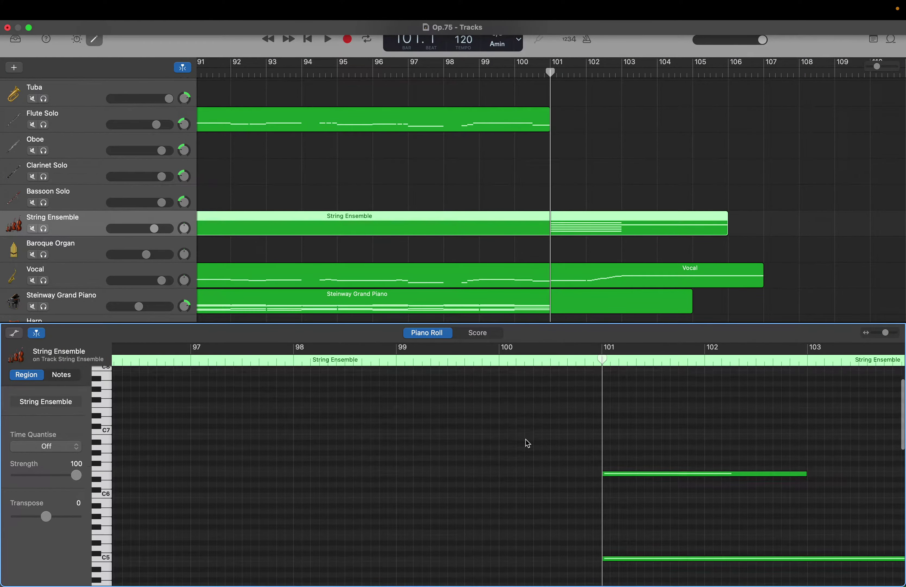
scroll(526, 439, down, 5)
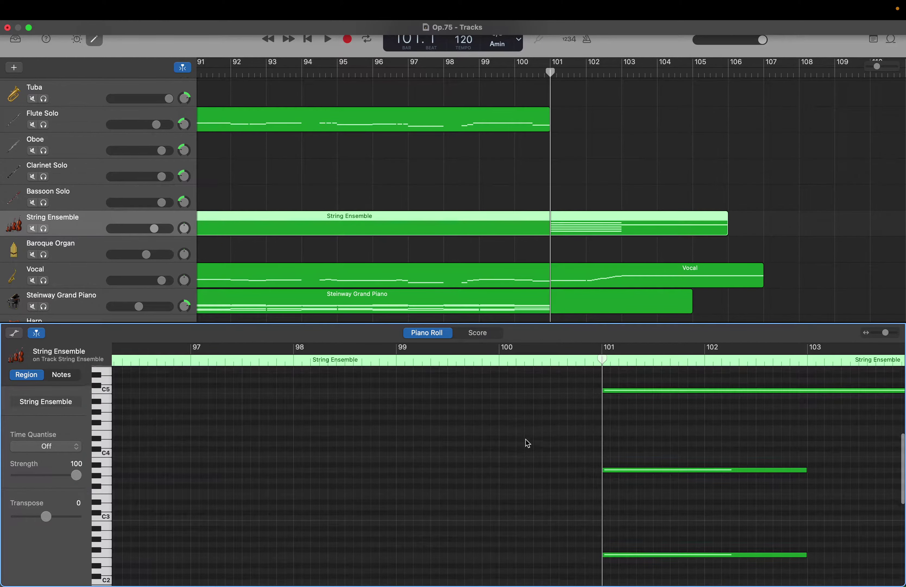
scroll(526, 439, down, 3)
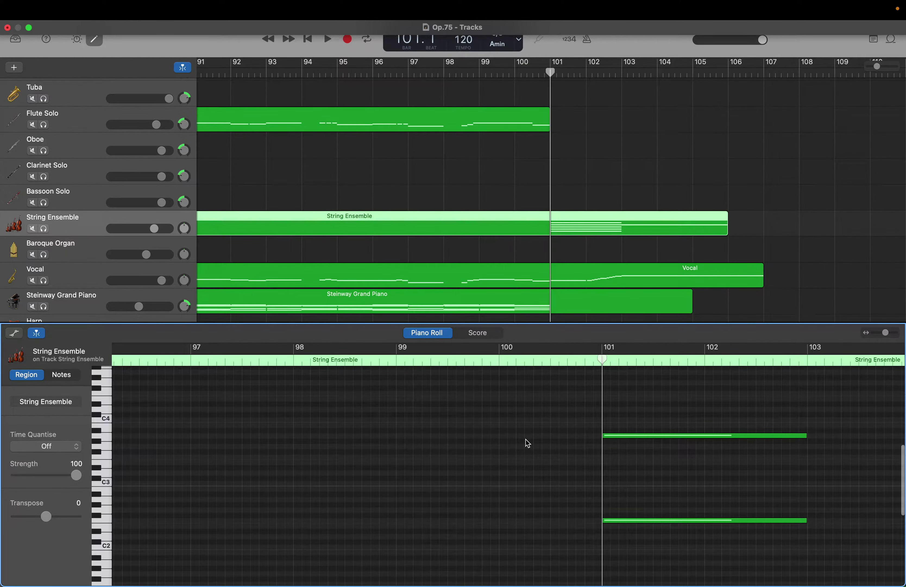
scroll(526, 439, down, 4)
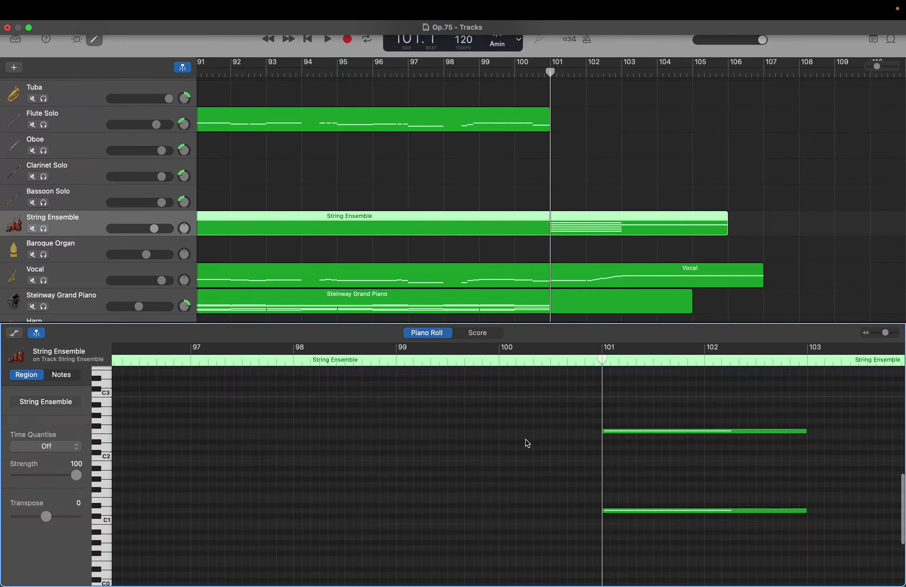
scroll(528, 443, down, 1)
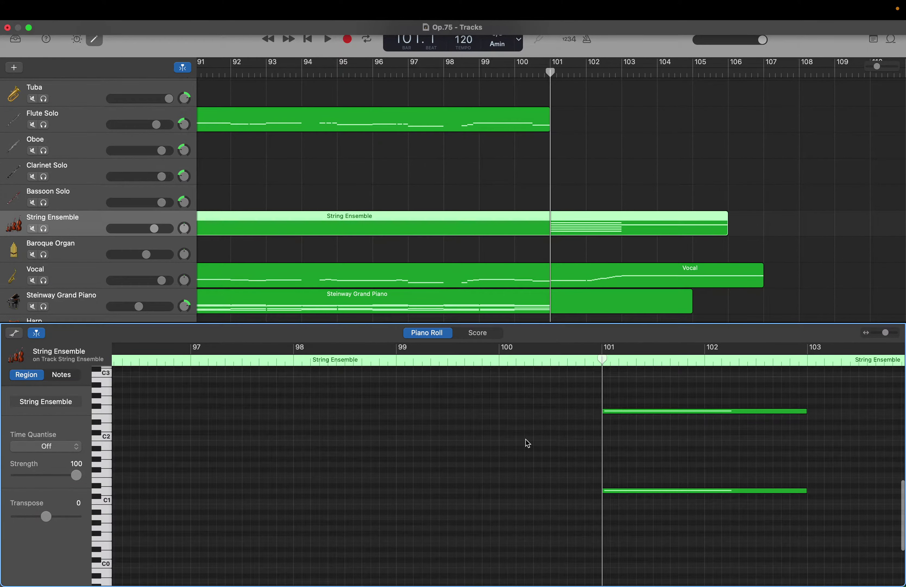
scroll(528, 443, up, 1)
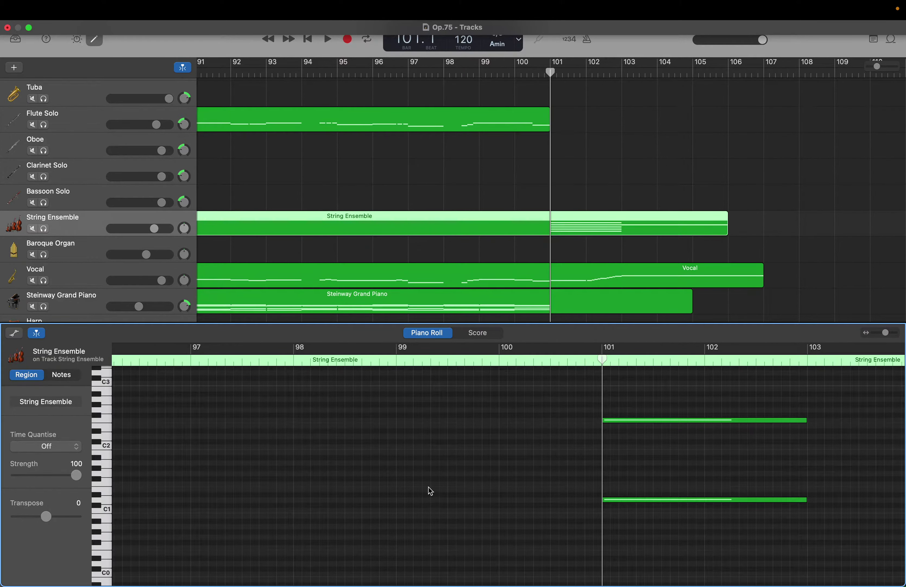
Step: Open the Steinway Grand Piano region's notes for editing and inspect its chords around bars 85 to 92
scroll(430, 491, left, 5)
scroll(430, 491, left, 10)
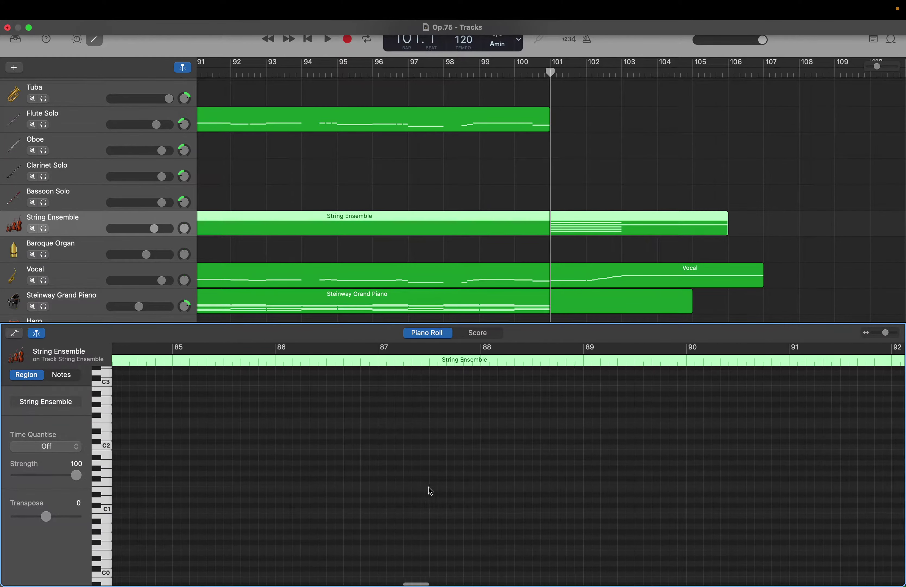
scroll(430, 491, right, 3)
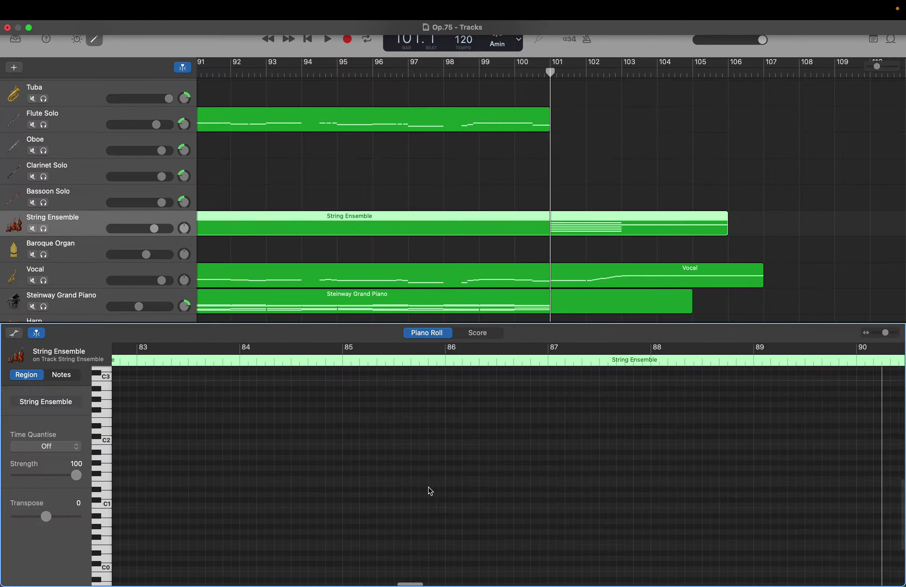
scroll(430, 491, right, 1)
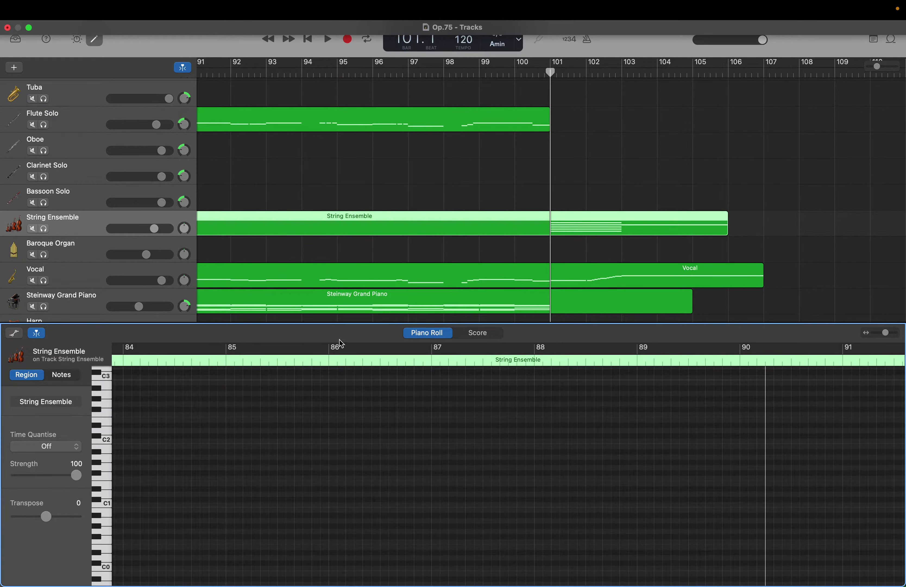
click(285, 300)
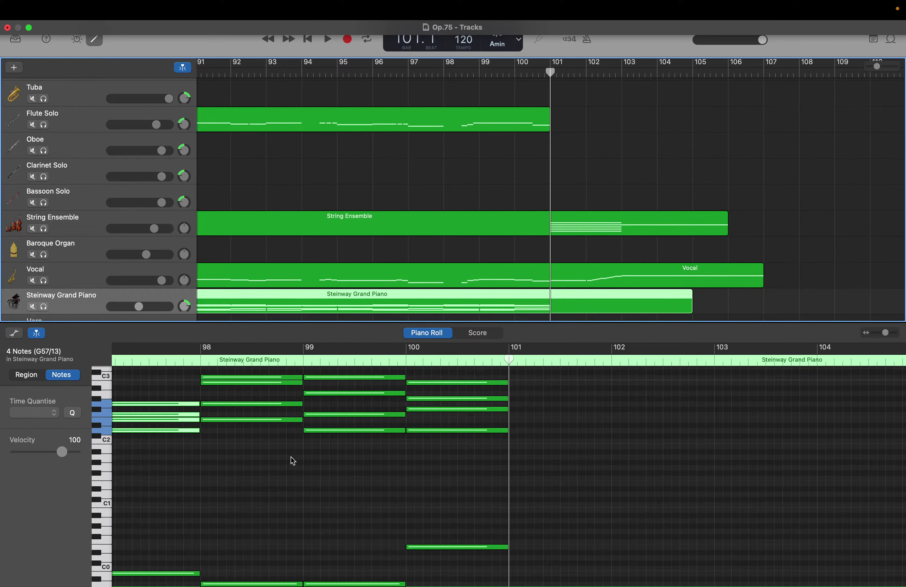
scroll(291, 478, left, 15)
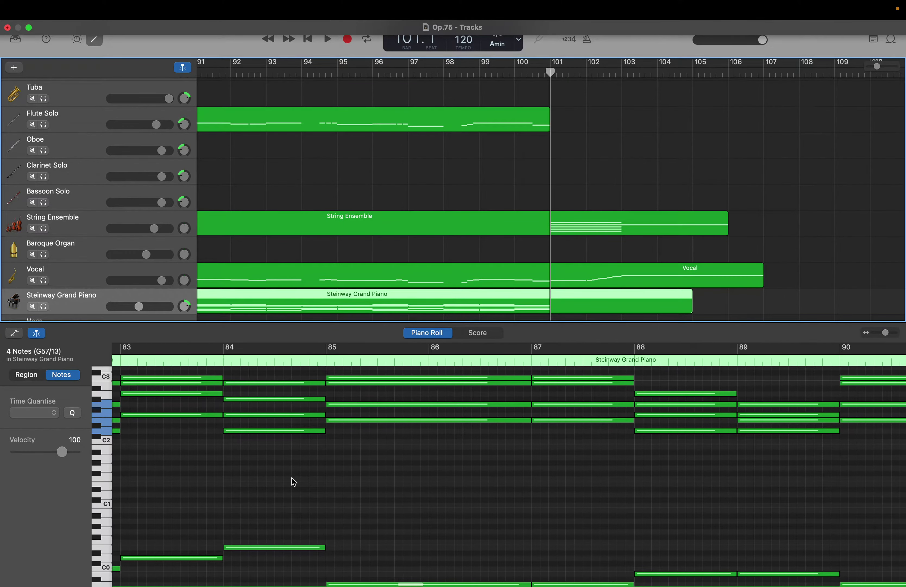
scroll(292, 478, right, 3)
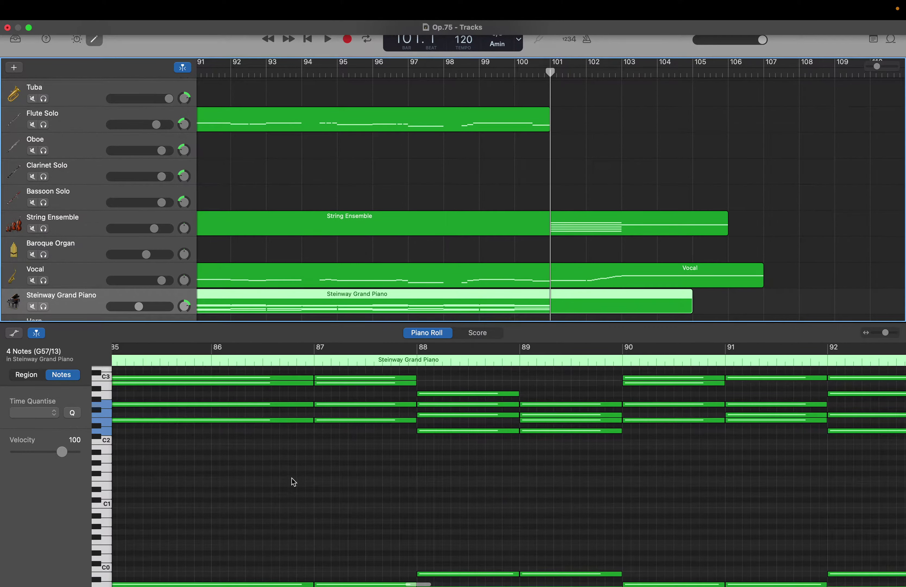
Step: Inspect the Steinway Grand Piano's low bass notes across bars 86 to 94
scroll(292, 478, down, 3)
scroll(292, 479, right, 2)
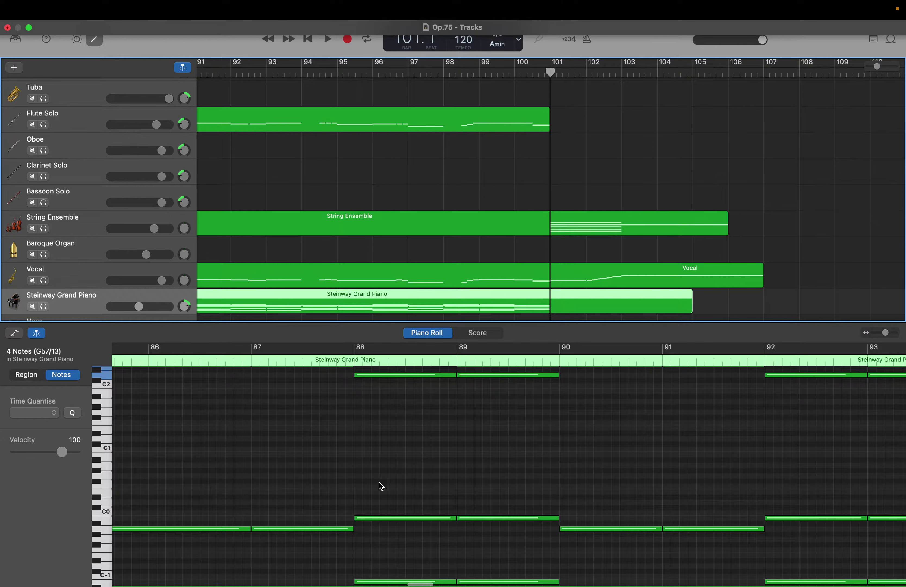
scroll(393, 485, right, 6)
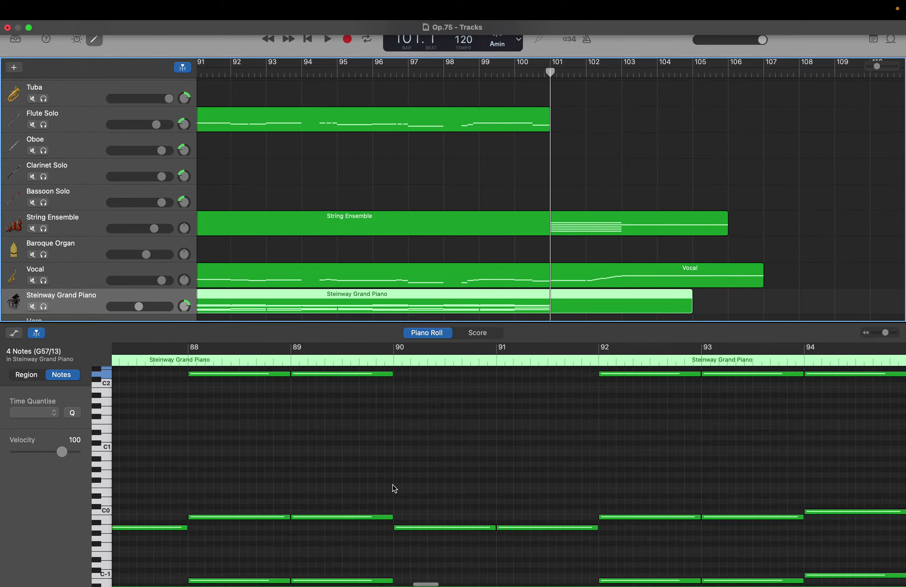
scroll(393, 485, right, 1)
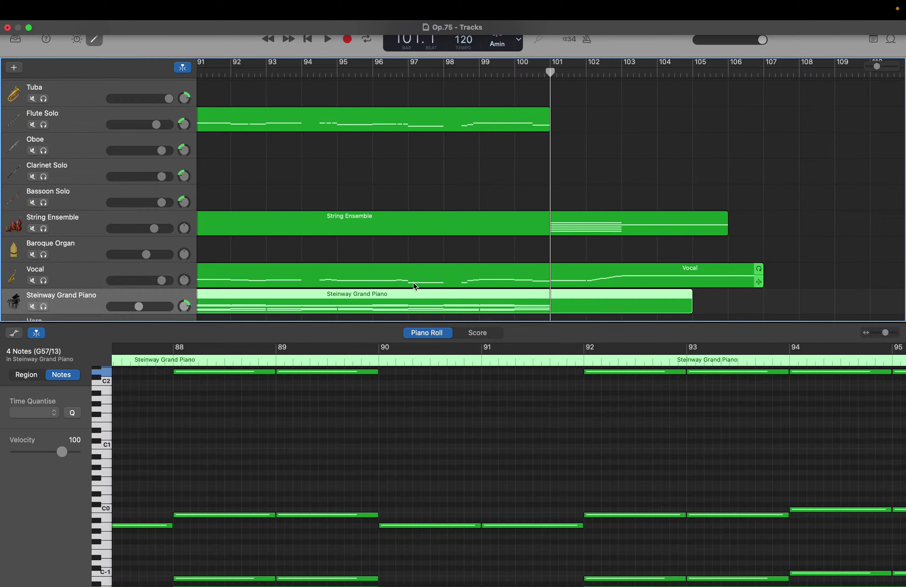
Step: Open the String Ensemble region, move the playhead to bar 87 and look through the region's low register
click(326, 232)
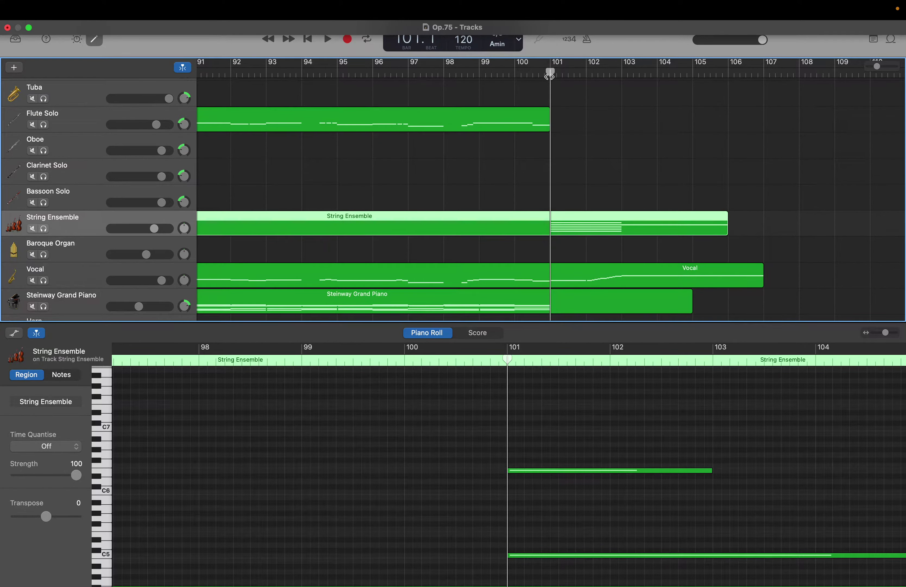
drag(550, 77, 345, 108)
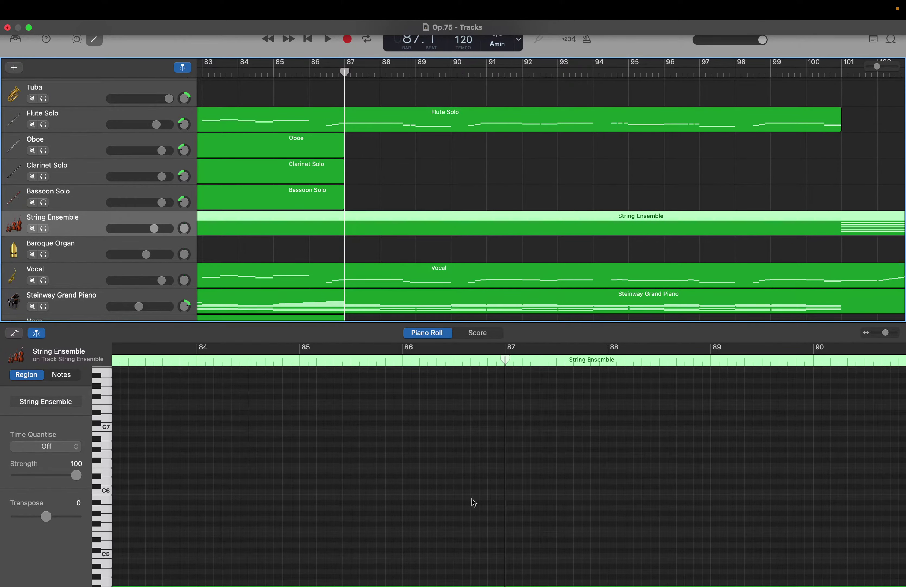
scroll(486, 510, down, 10)
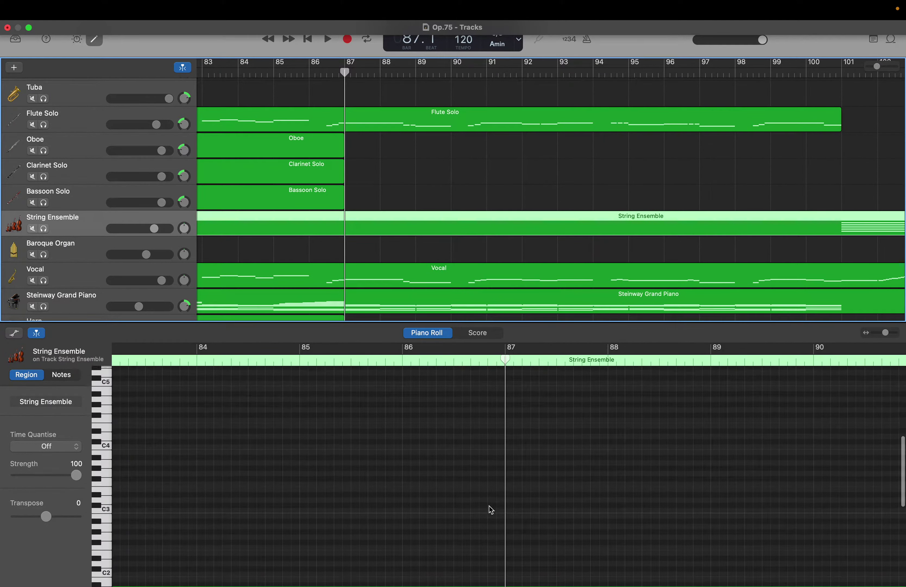
scroll(490, 510, down, 8)
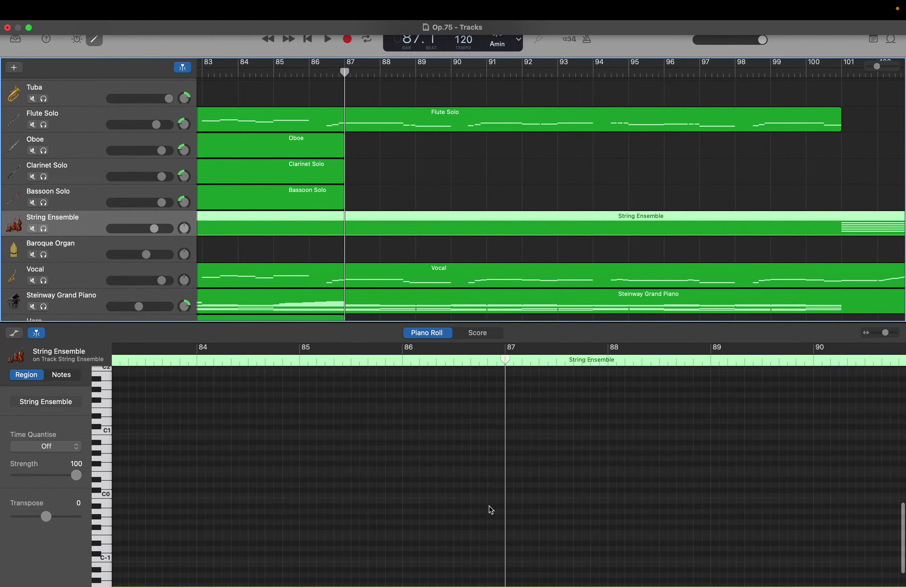
scroll(491, 510, down, 2)
scroll(491, 510, right, 10)
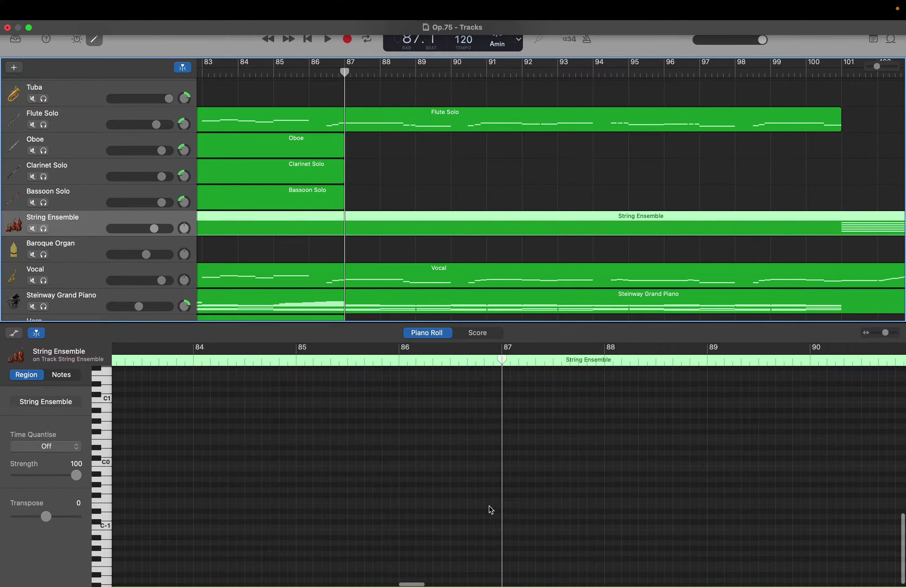
scroll(491, 510, right, 15)
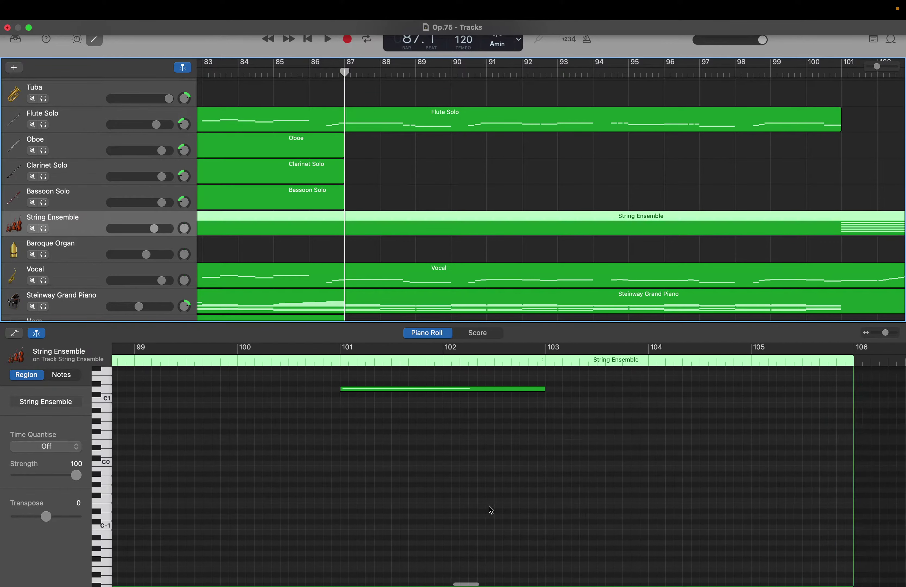
scroll(491, 510, right, 2)
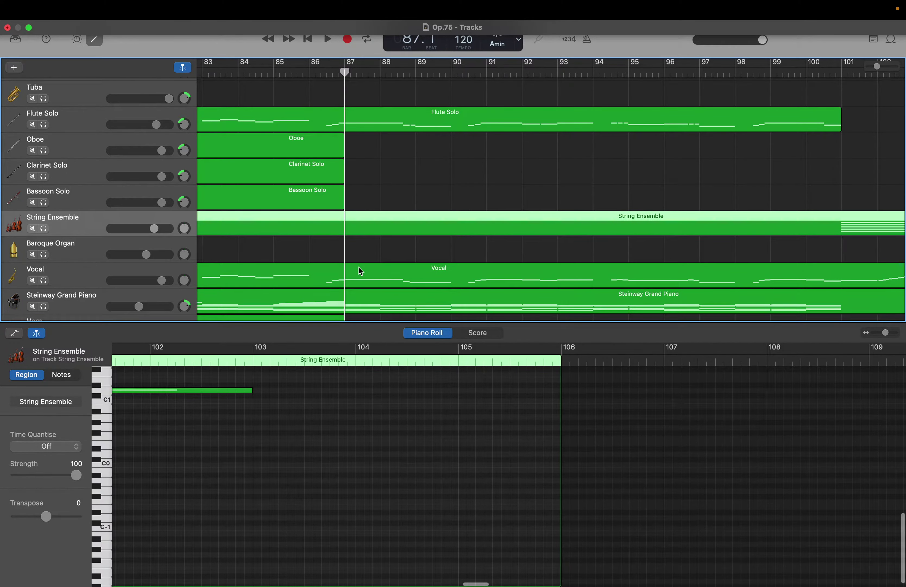
Step: Return the playhead to bar 101 and examine the Steinway Grand Piano's bass notes in bars 98 to 100
click(346, 73)
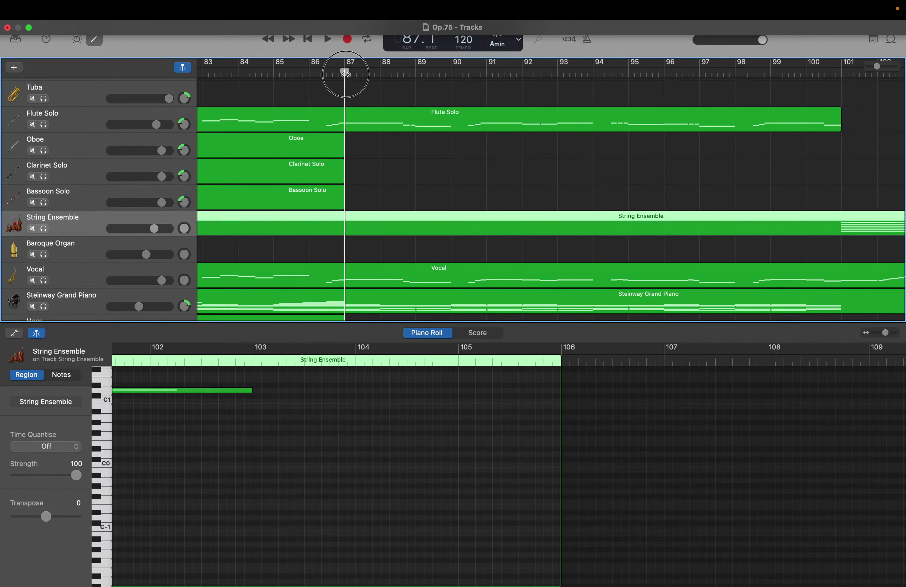
drag(345, 73, 840, 158)
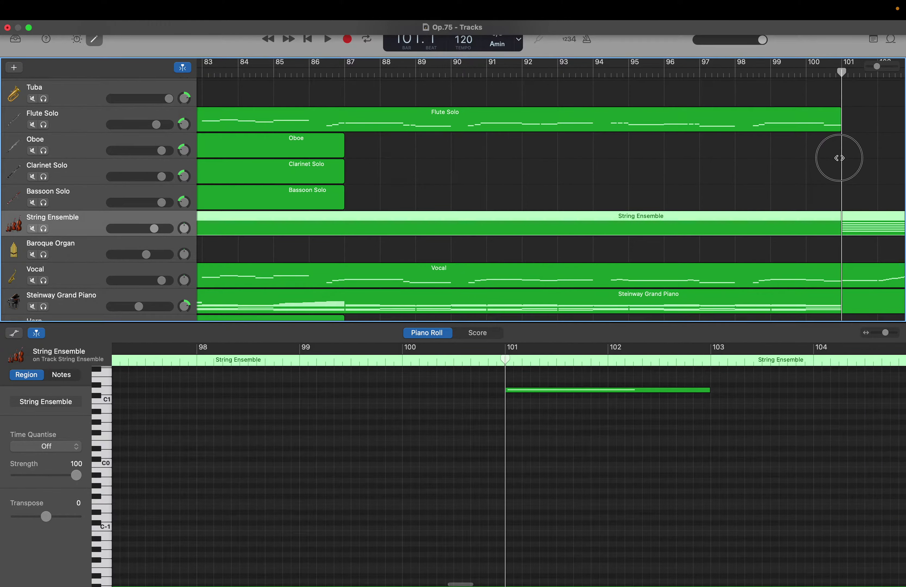
click(498, 298)
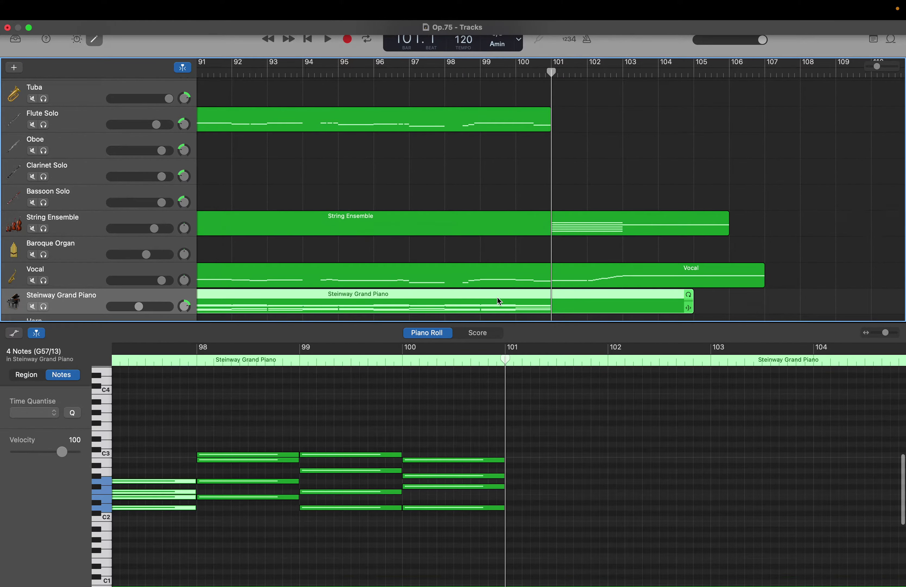
scroll(436, 461, down, 10)
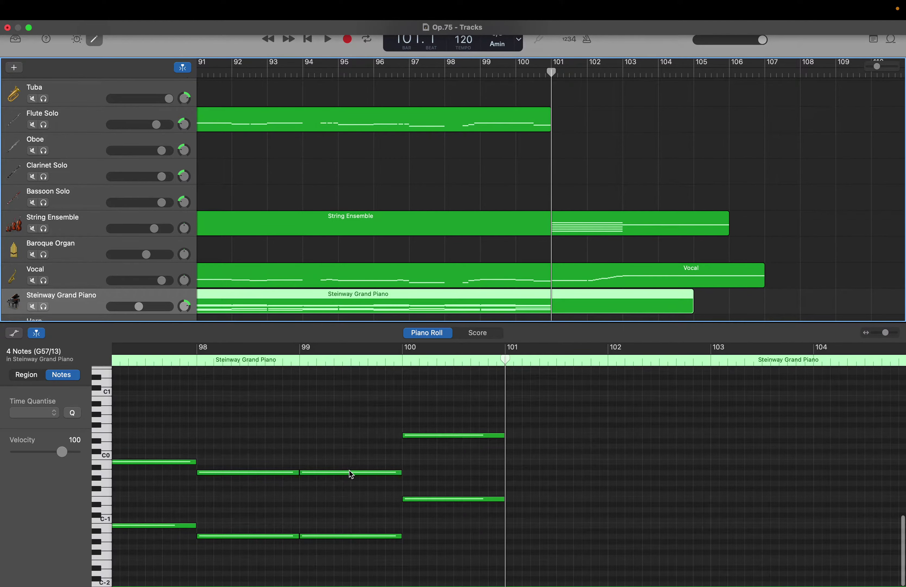
mouse_move(348, 473)
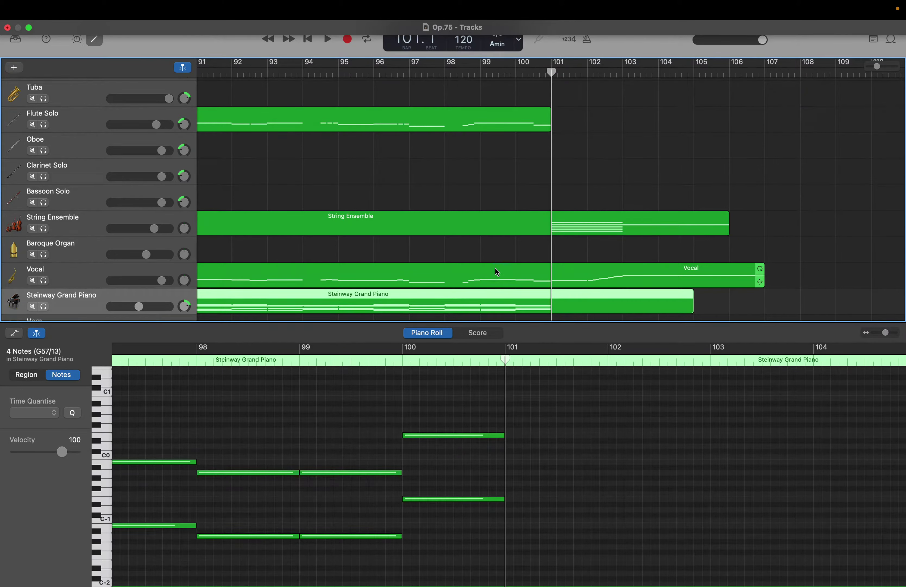
Step: Add an E1 bass note to the String Ensemble region, starting at bar 100 and lasting one bar
click(516, 231)
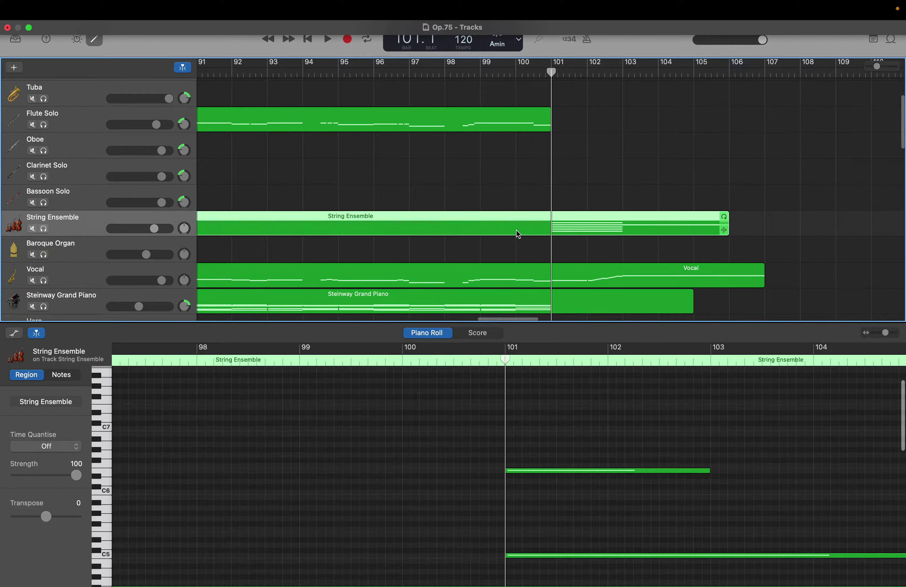
scroll(464, 416, down, 10)
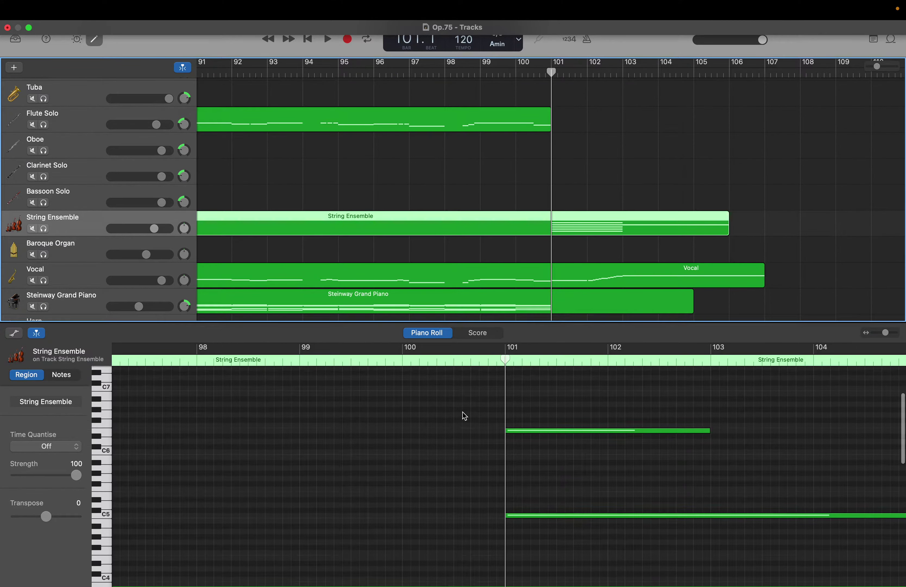
scroll(463, 412, down, 3)
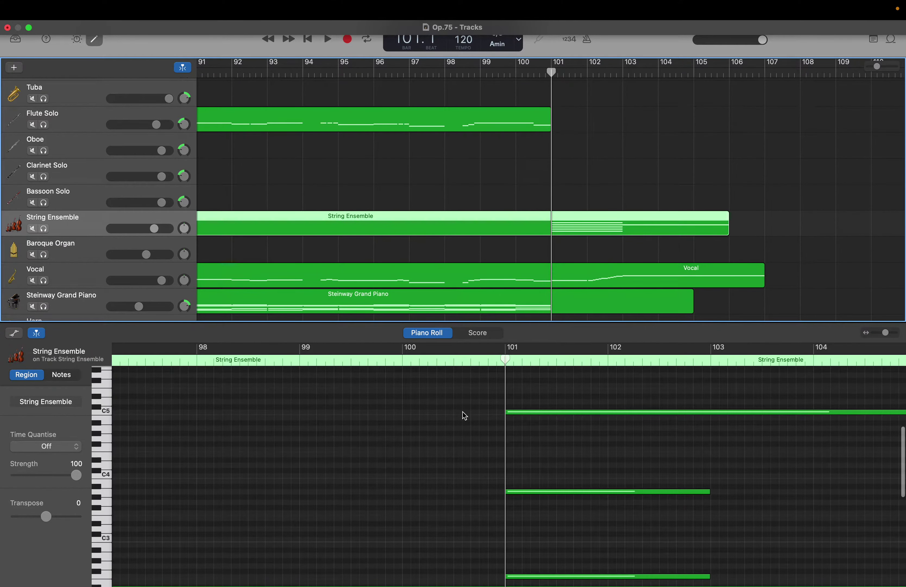
scroll(415, 467, down, 20)
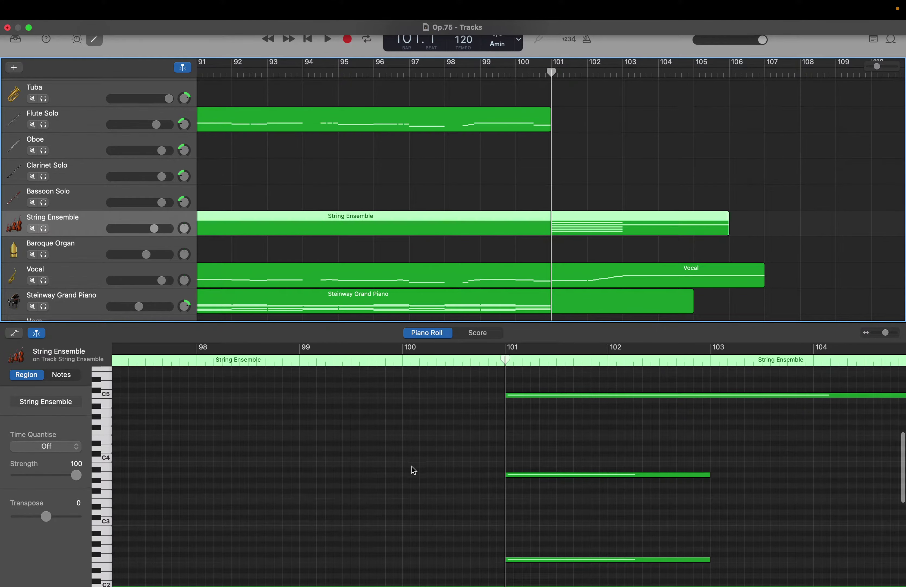
scroll(414, 468, down, 1)
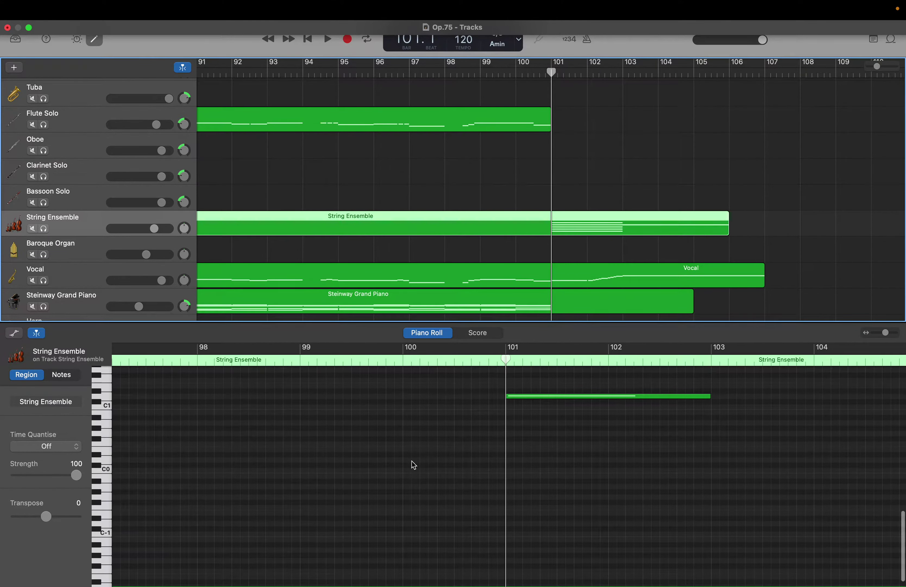
scroll(412, 463, up, 3)
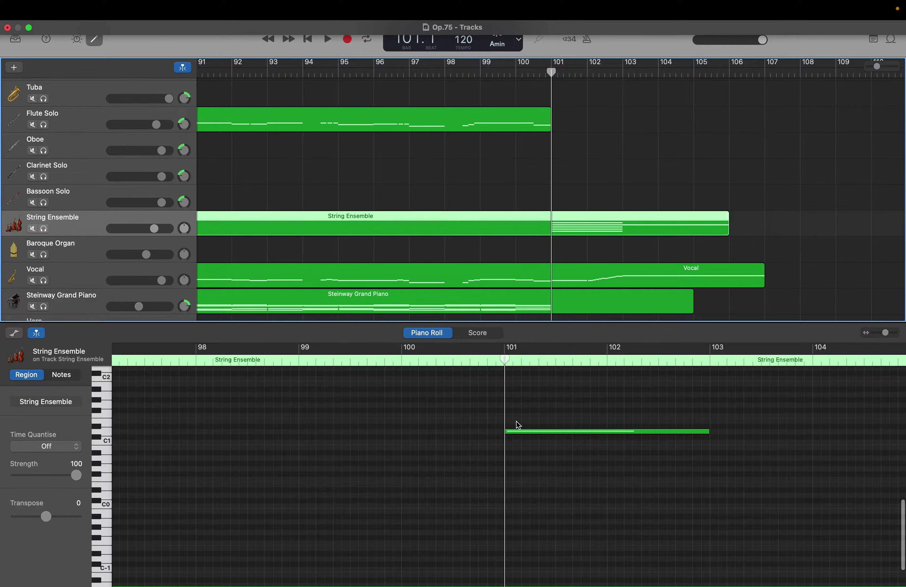
click(518, 432)
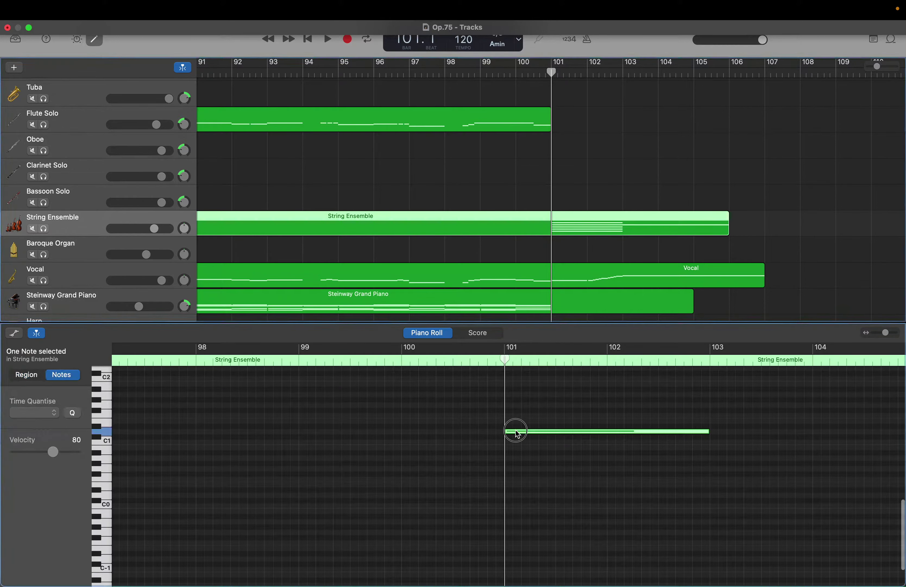
click(407, 426)
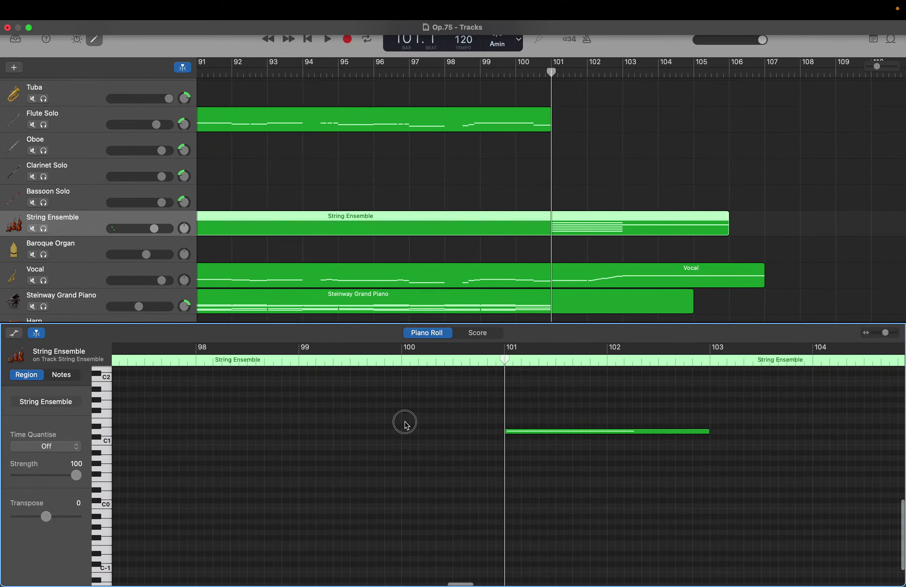
right_click(407, 425)
click(416, 427)
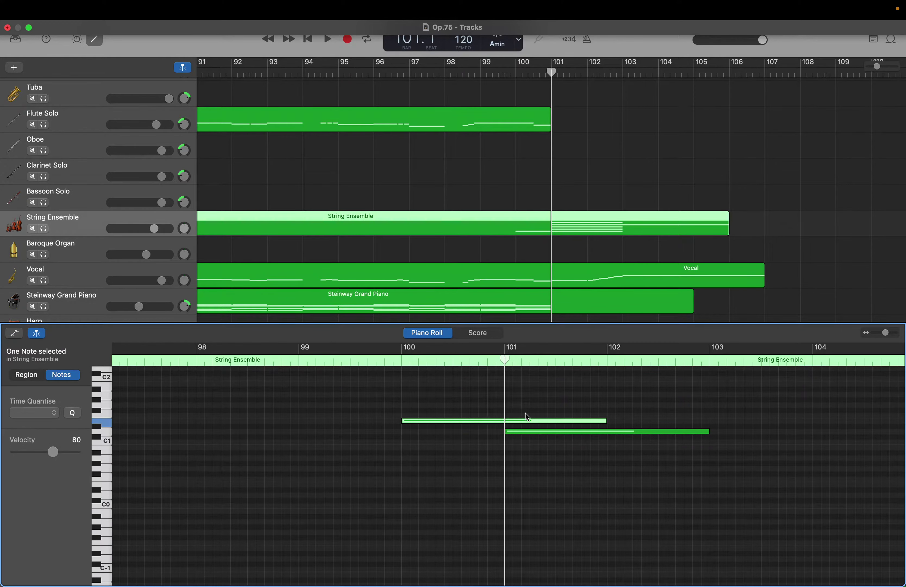
drag(604, 419, 504, 421)
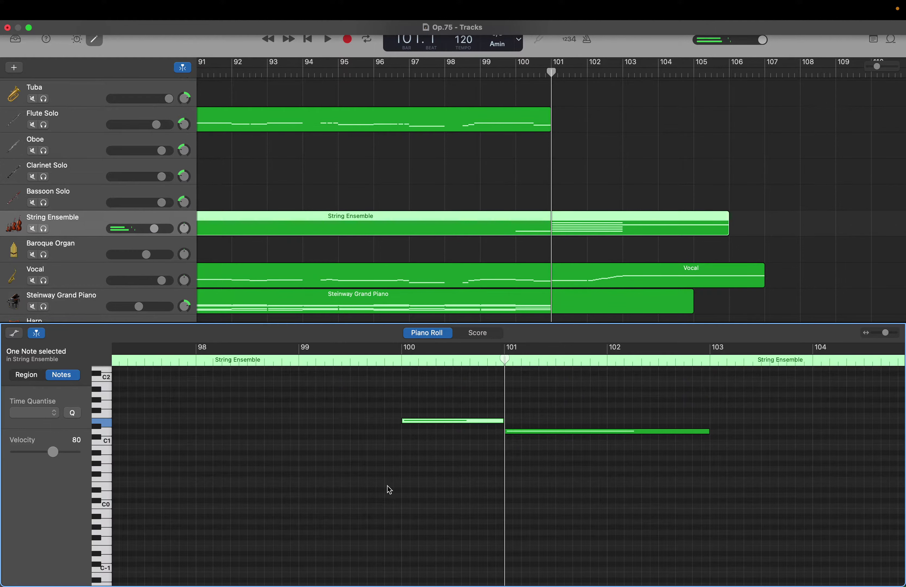
Step: Add a one-bar A0 bass note to the String Ensemble region, starting at bar 99
click(306, 461)
right_click(306, 460)
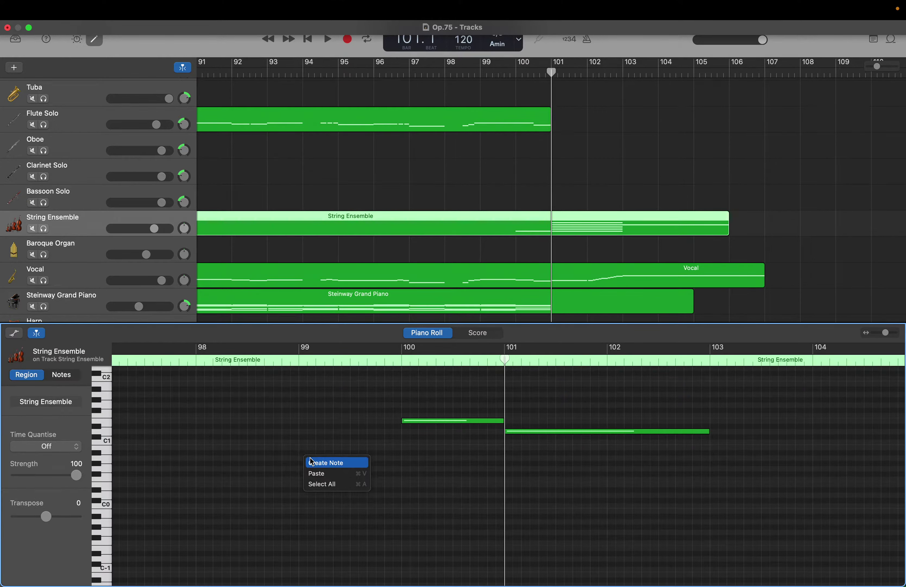
key(Escape)
click(311, 459)
click(312, 459)
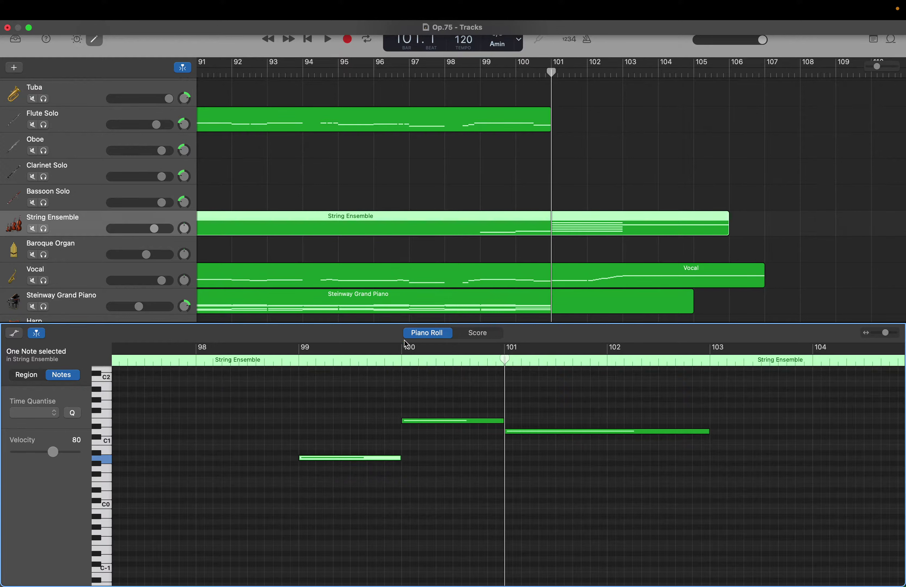
Step: Check the Steinway Grand Piano's bass line across bars 94 to 100, and extend the String Ensemble's A0 note back to bar 98
click(437, 300)
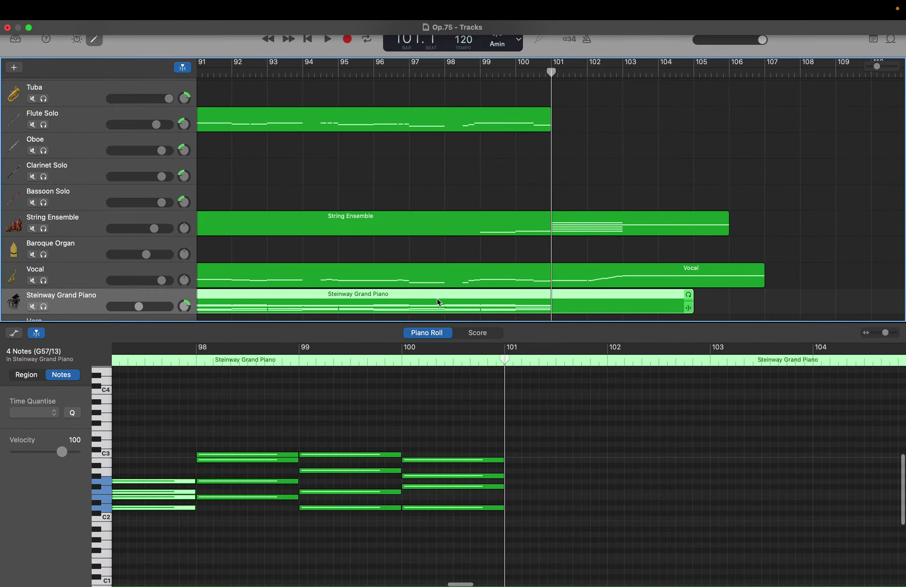
scroll(349, 431, down, 10)
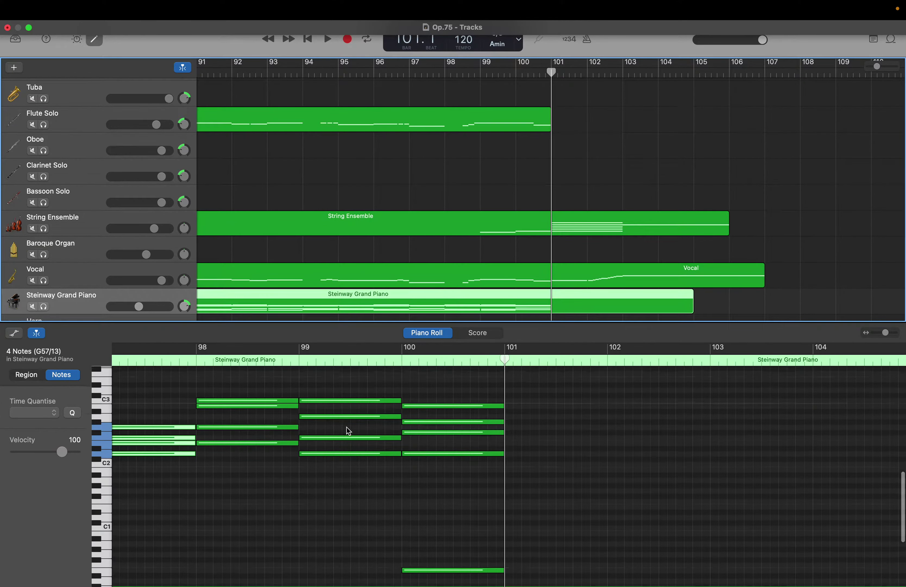
scroll(349, 431, left, 5)
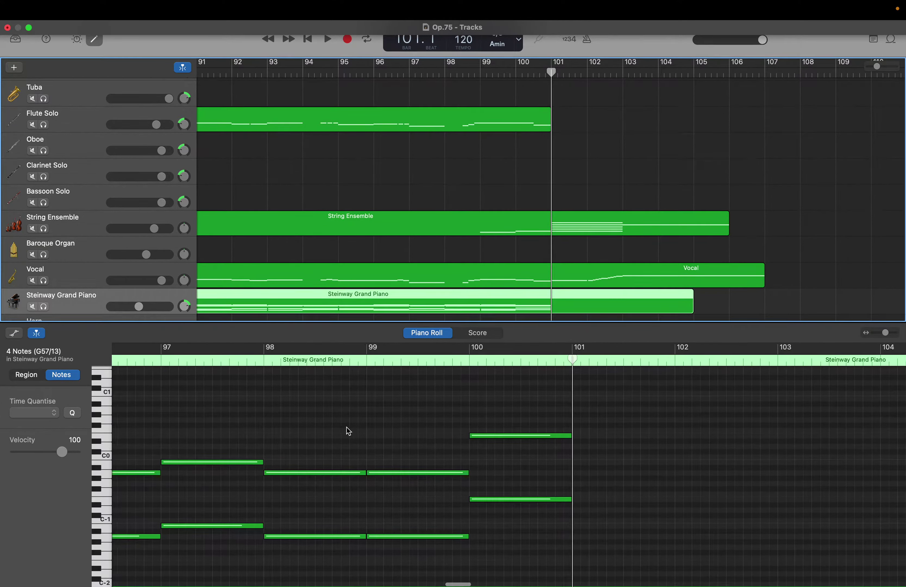
scroll(349, 430, left, 5)
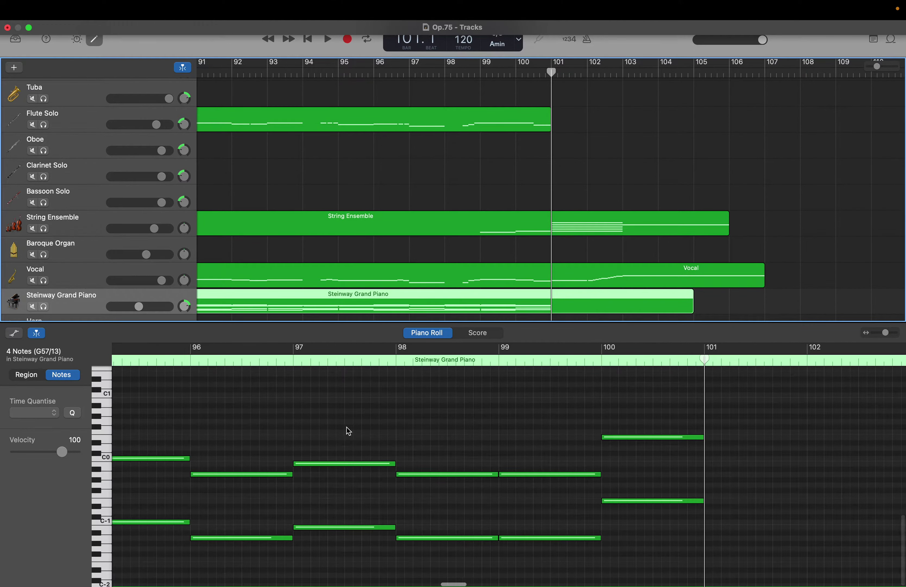
scroll(346, 427, left, 5)
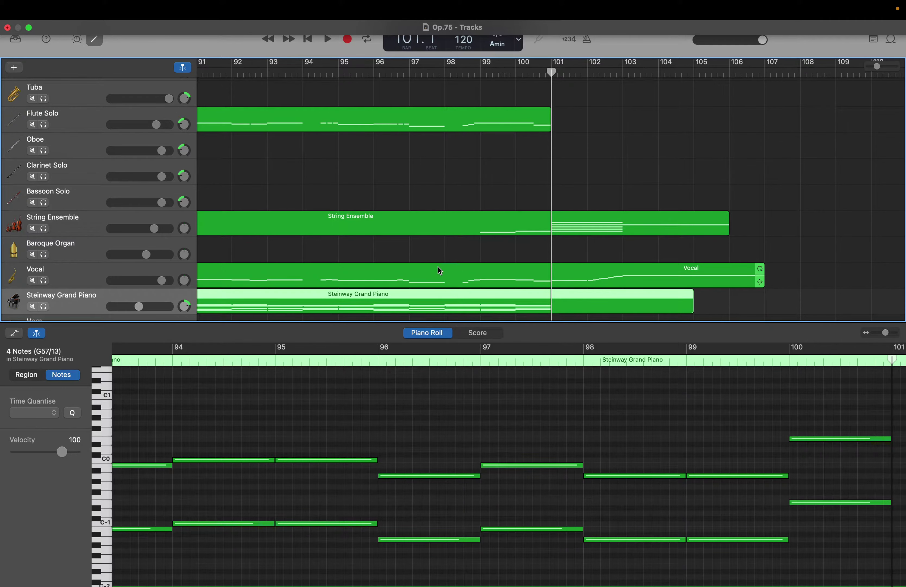
click(453, 225)
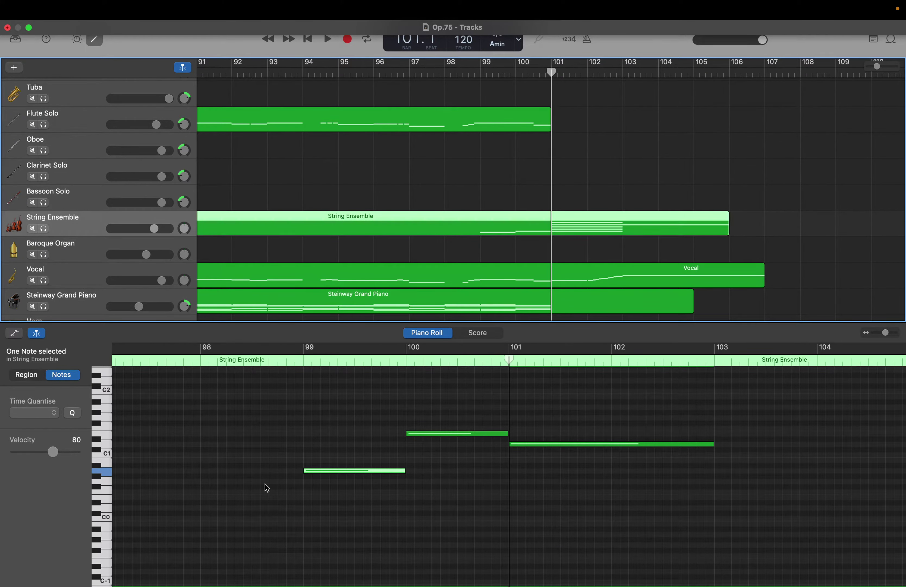
drag(301, 472, 202, 471)
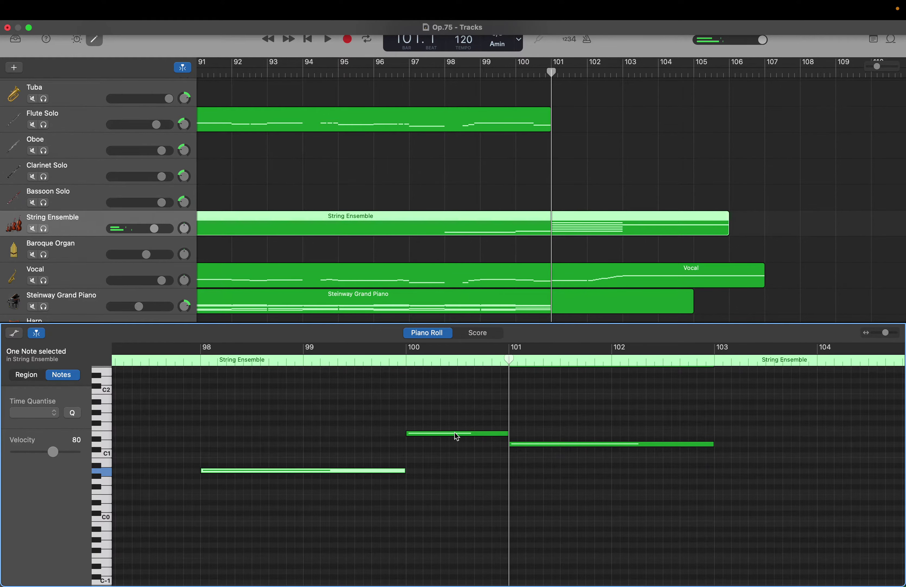
Step: Add a one-bar B0 bass note to the String Ensemble region, starting at bar 97
click(455, 434)
scroll(240, 453, left, 5)
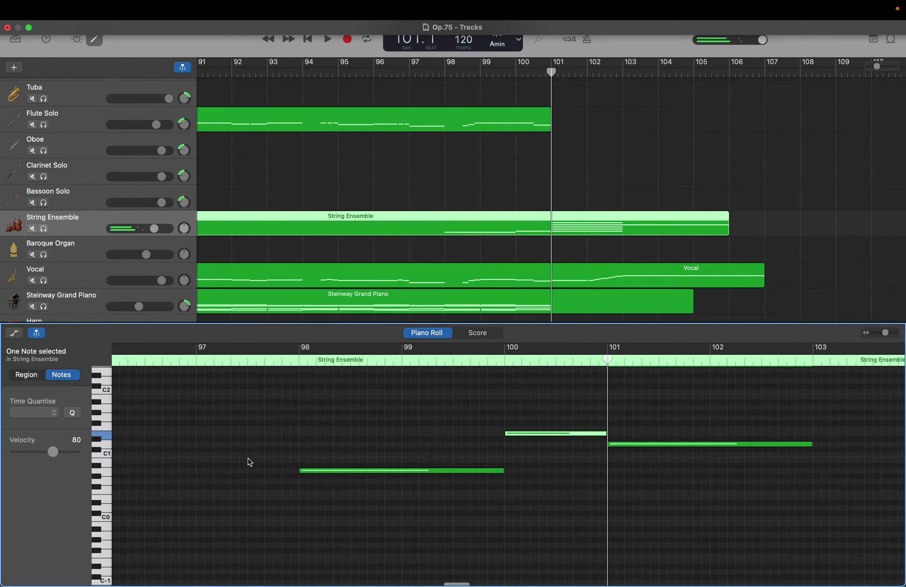
scroll(249, 460, left, 1)
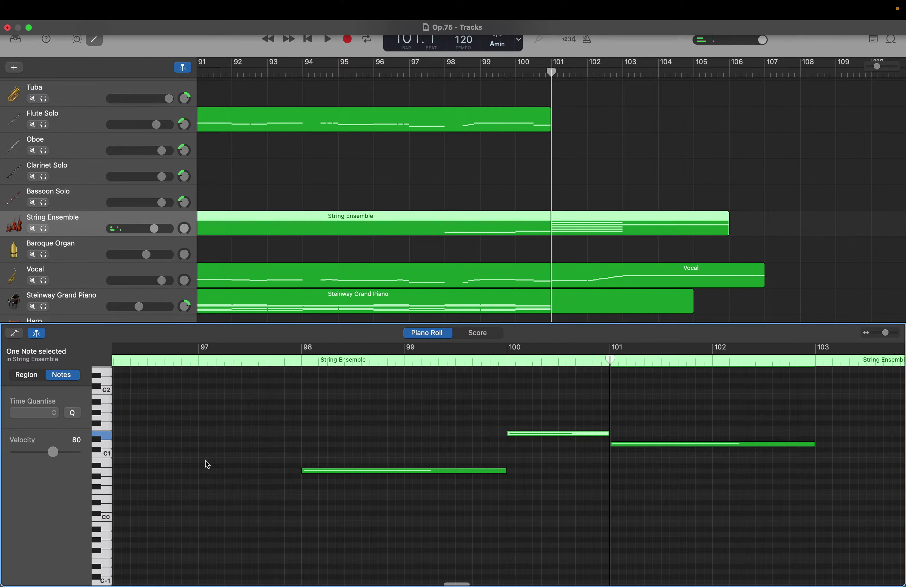
right_click(207, 465)
click(209, 463)
Step: Add a one-bar A0 note at bar 96 and a one-bar B0 note at bar 95 to the String Ensemble region
scroll(224, 480, left, 7)
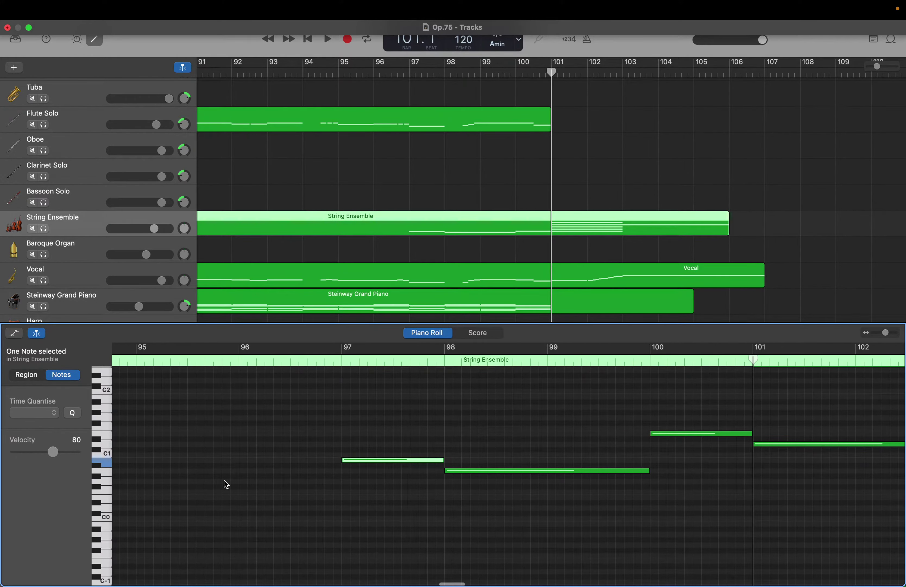
right_click(241, 471)
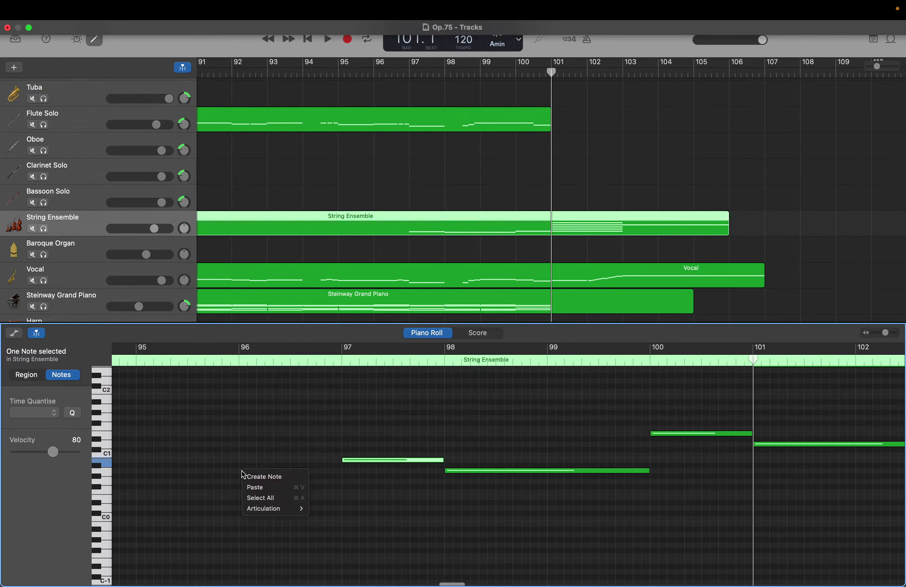
click(252, 474)
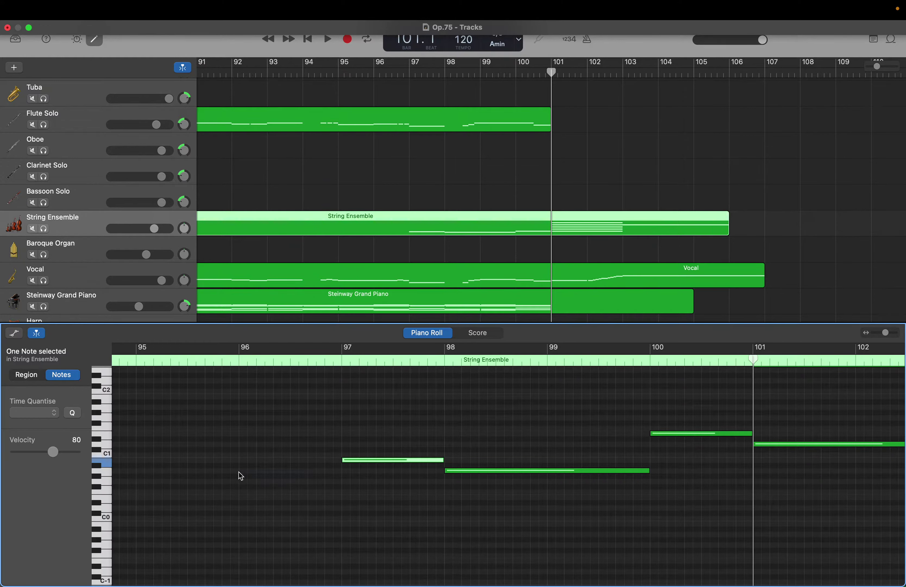
right_click(139, 460)
click(145, 463)
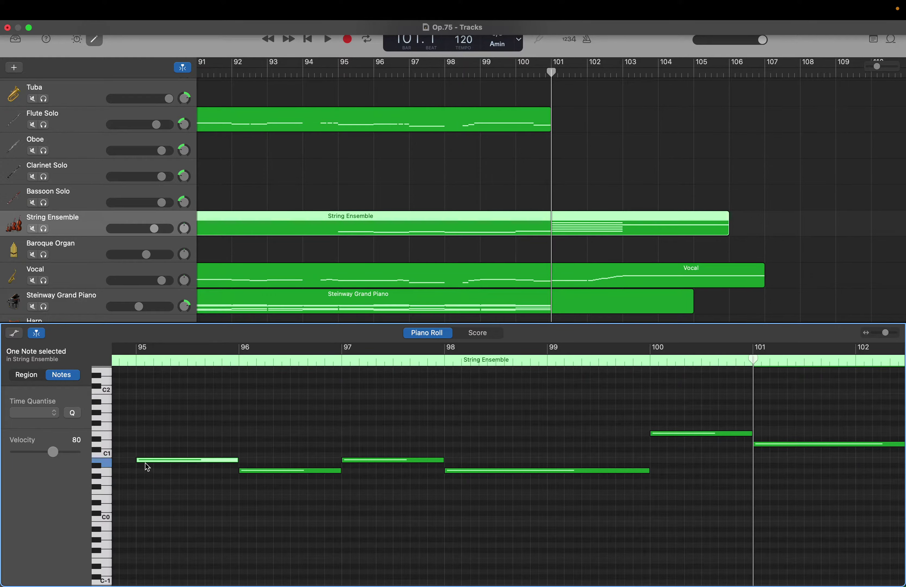
Step: Check the Steinway Grand Piano's bass notes across bars 90 to 100, and raise the String Ensemble's bar 95 note to C1
click(446, 296)
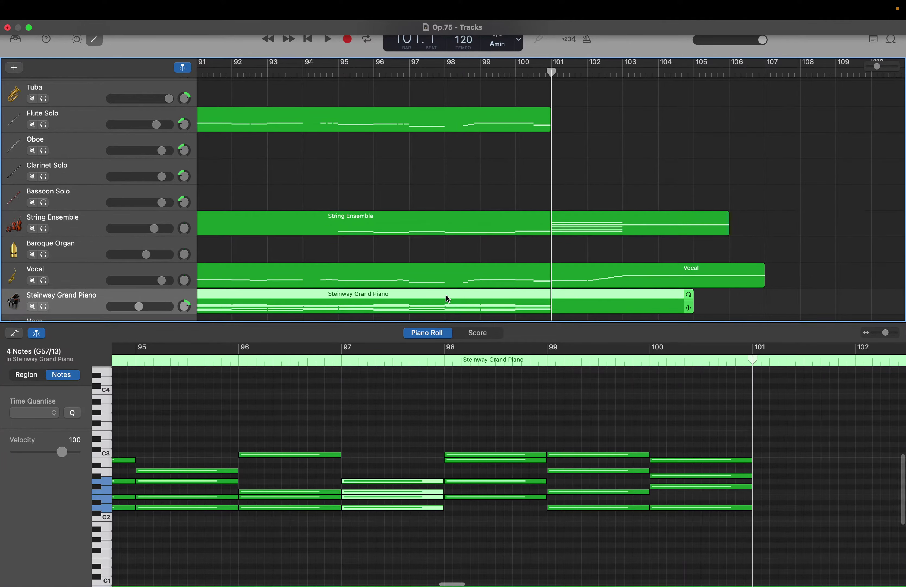
scroll(363, 394, down, 10)
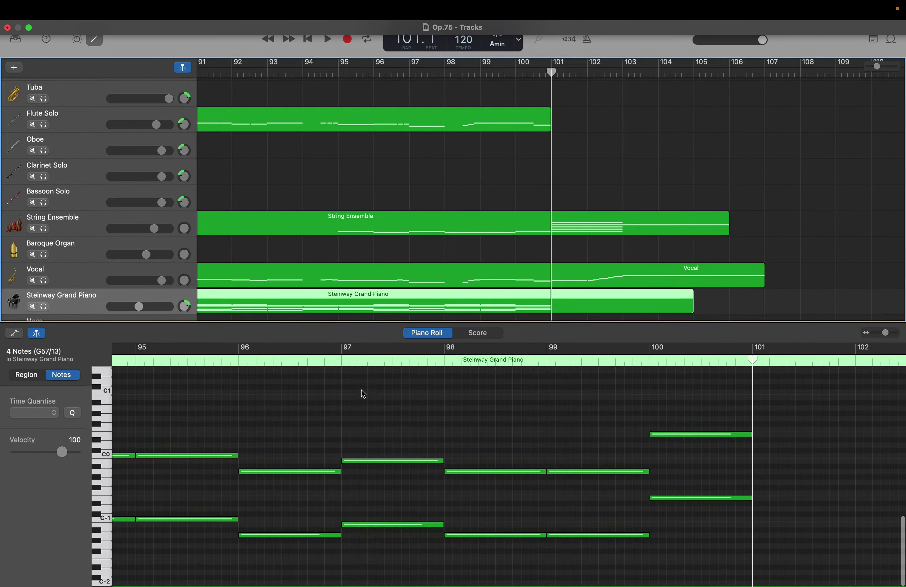
scroll(363, 394, left, 5)
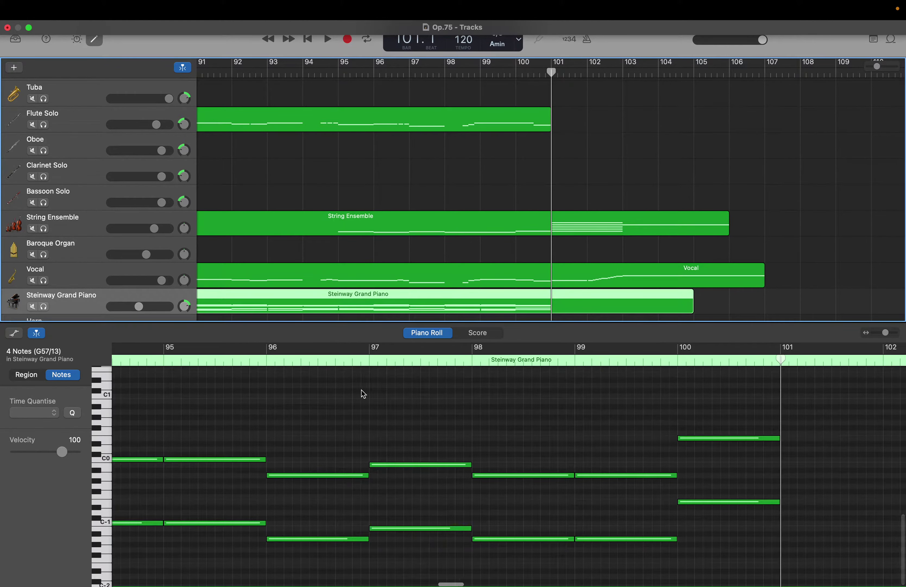
scroll(364, 394, left, 15)
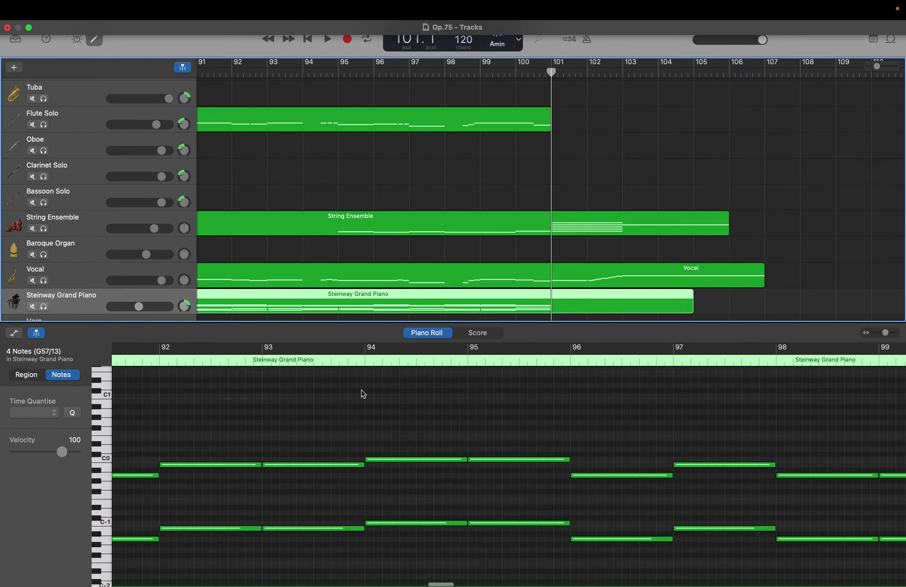
scroll(363, 394, left, 3)
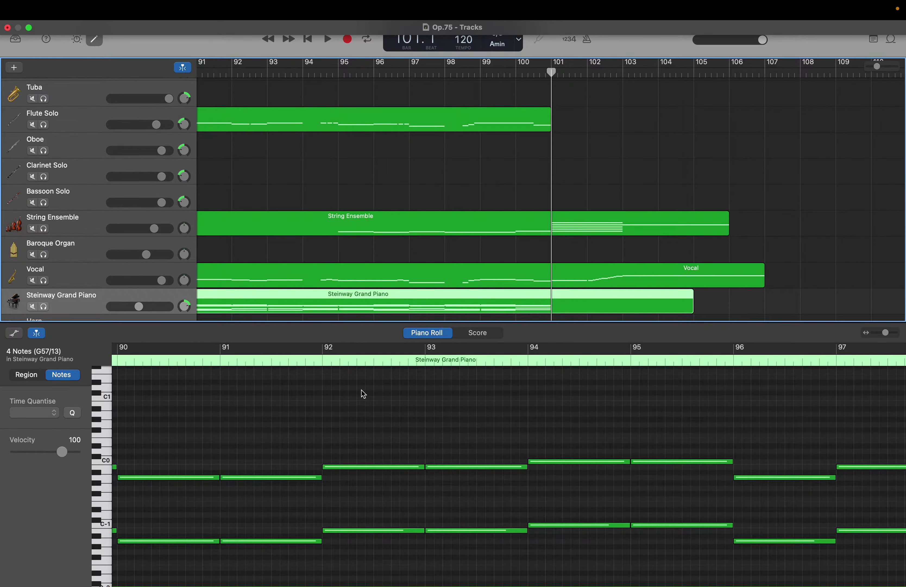
scroll(363, 394, right, 8)
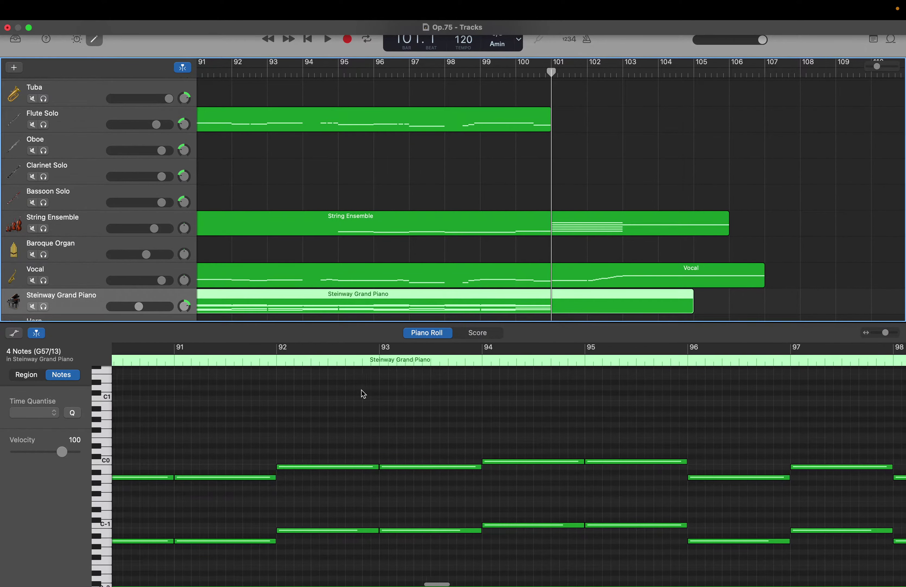
scroll(363, 394, right, 15)
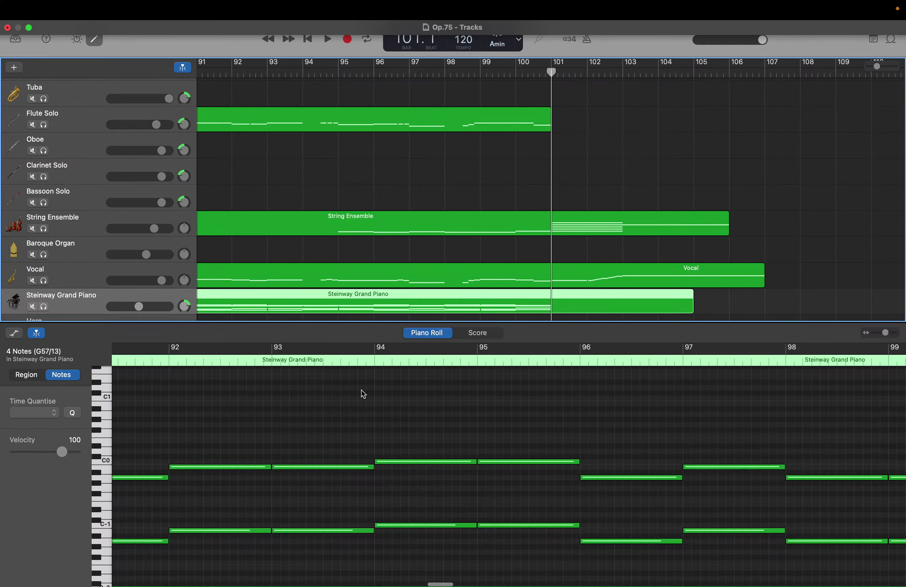
scroll(363, 394, right, 6)
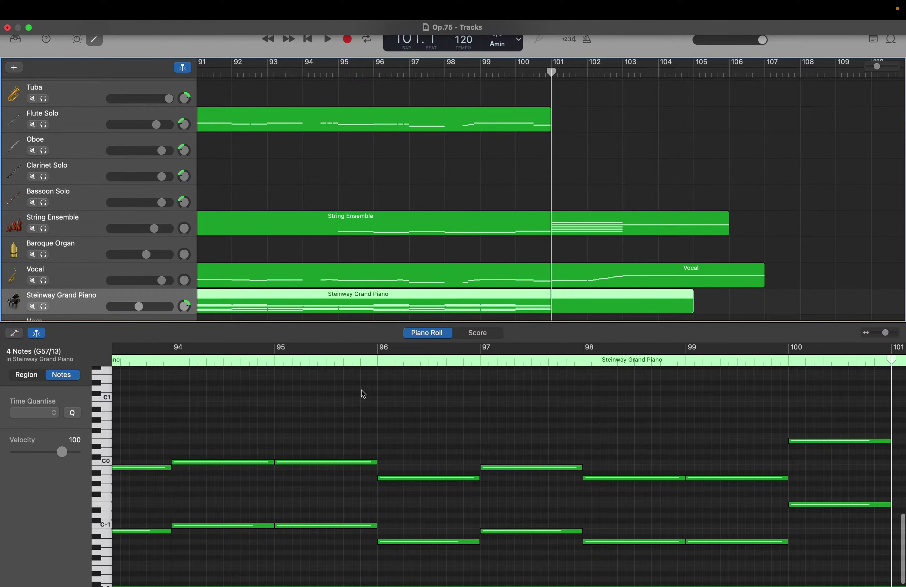
scroll(363, 394, right, 2)
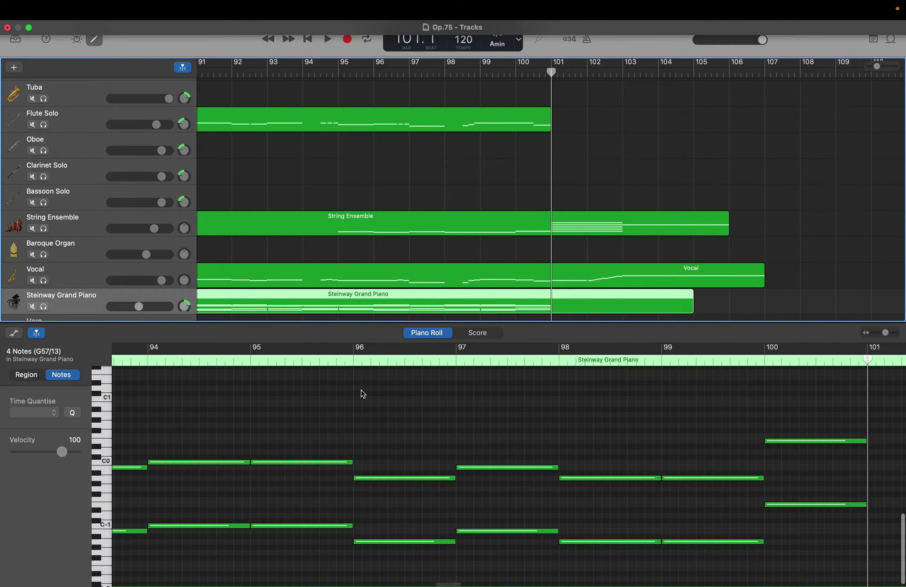
scroll(362, 392, right, 1)
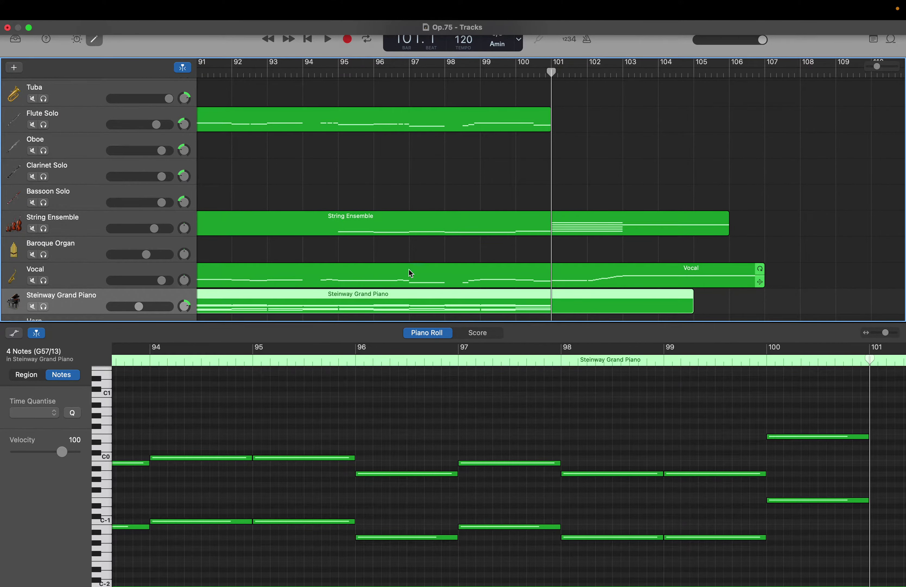
click(430, 225)
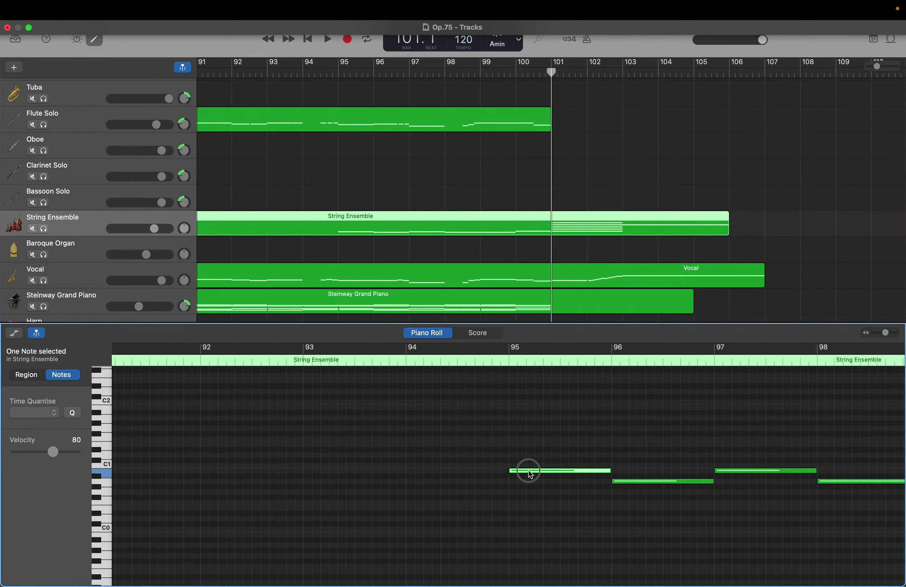
drag(526, 470, 526, 465)
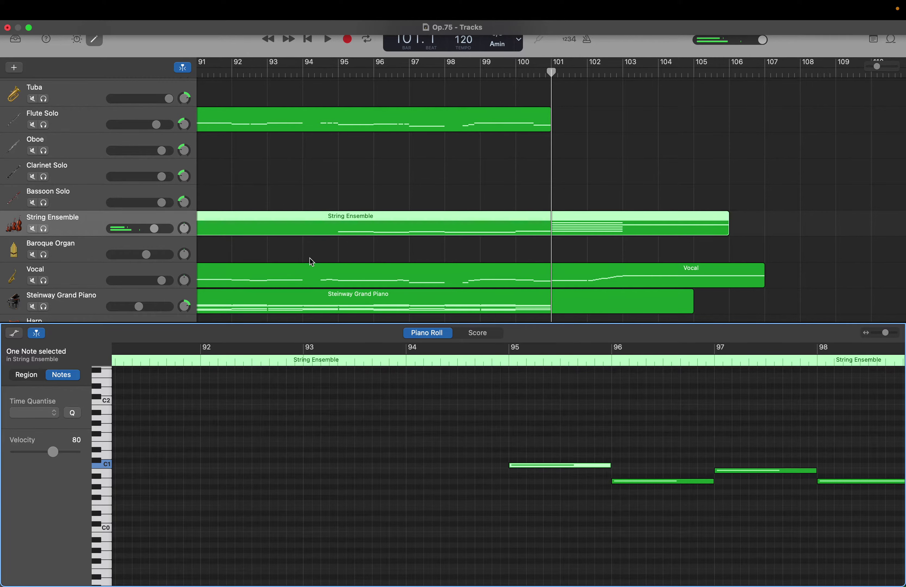
Step: Check the Steinway Grand Piano's bass notes in bars 91 to 97, and extend the String Ensemble's C1 note back to bar 94
right_click(355, 302)
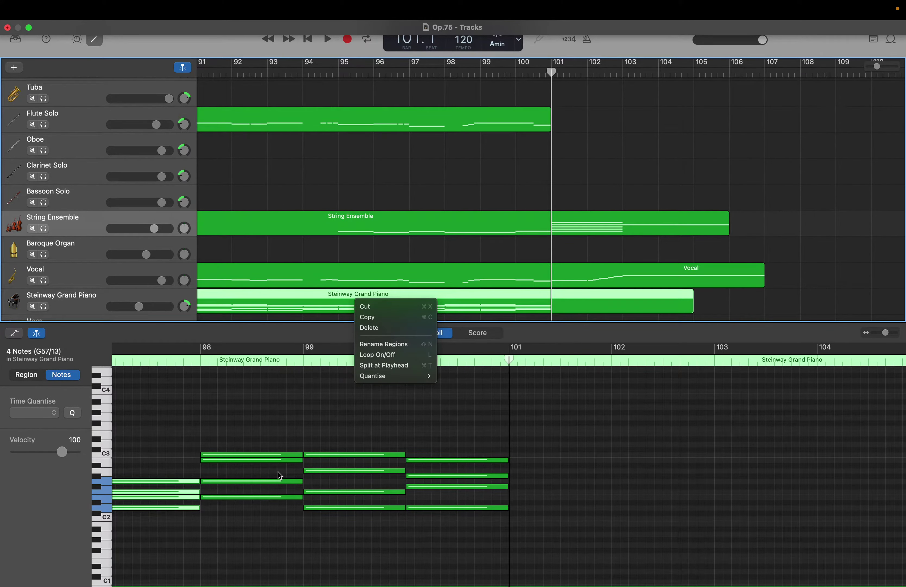
click(269, 430)
scroll(269, 430, down, 5)
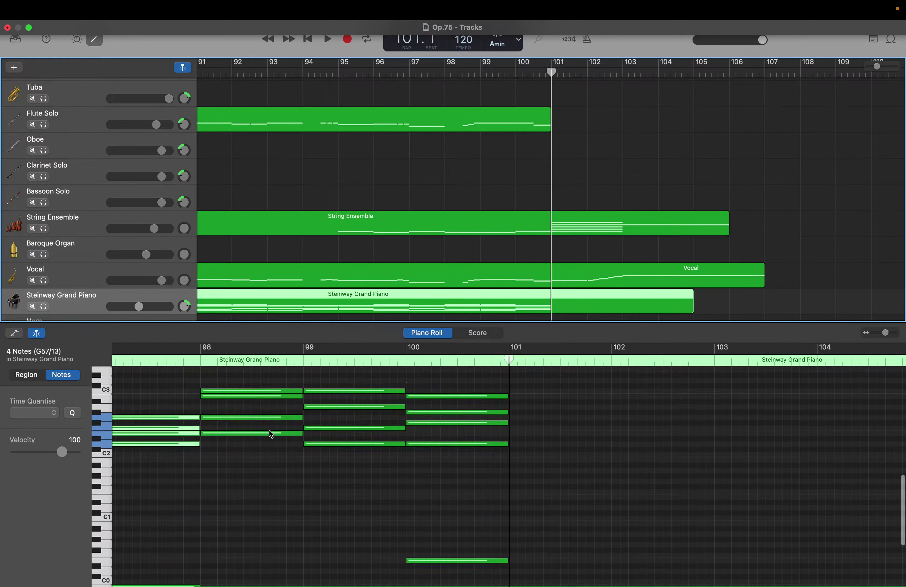
scroll(269, 430, left, 5)
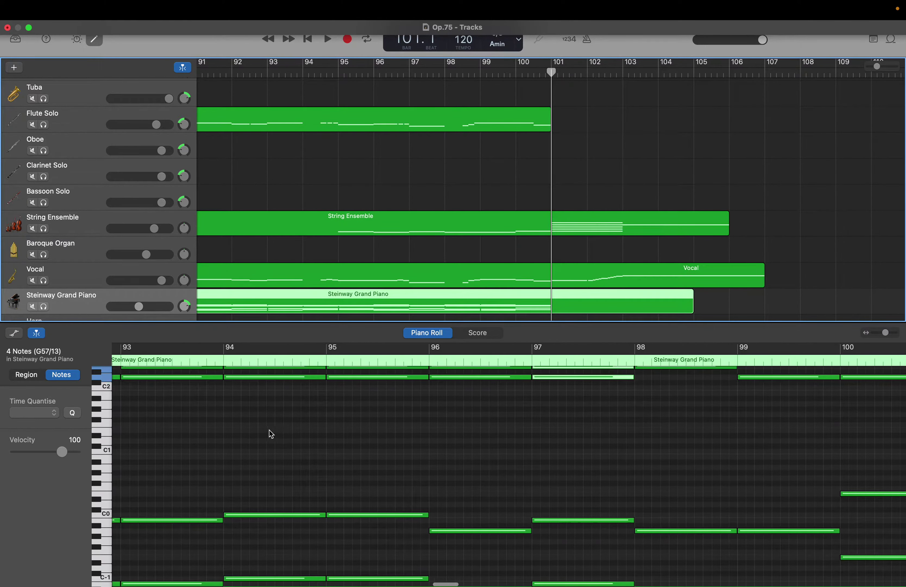
scroll(271, 433, left, 3)
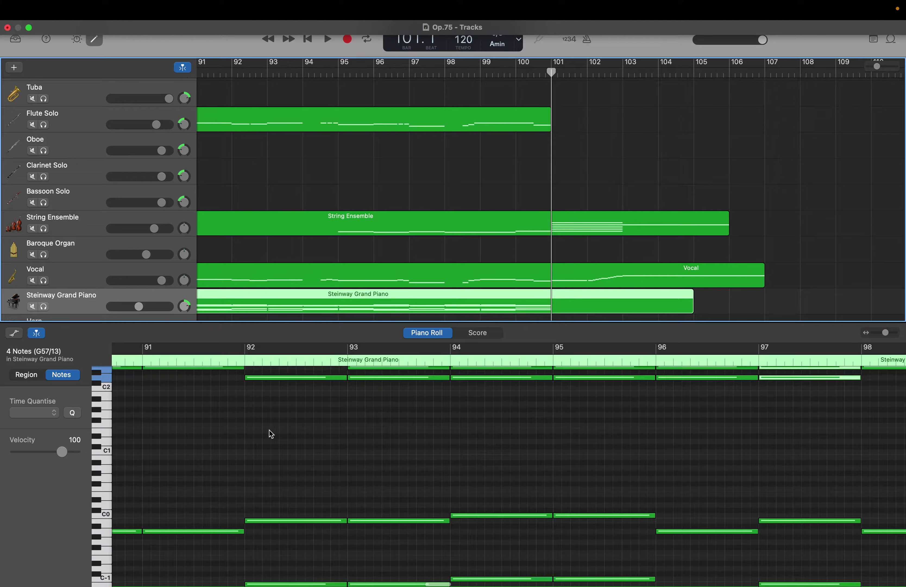
scroll(269, 430, left, 1)
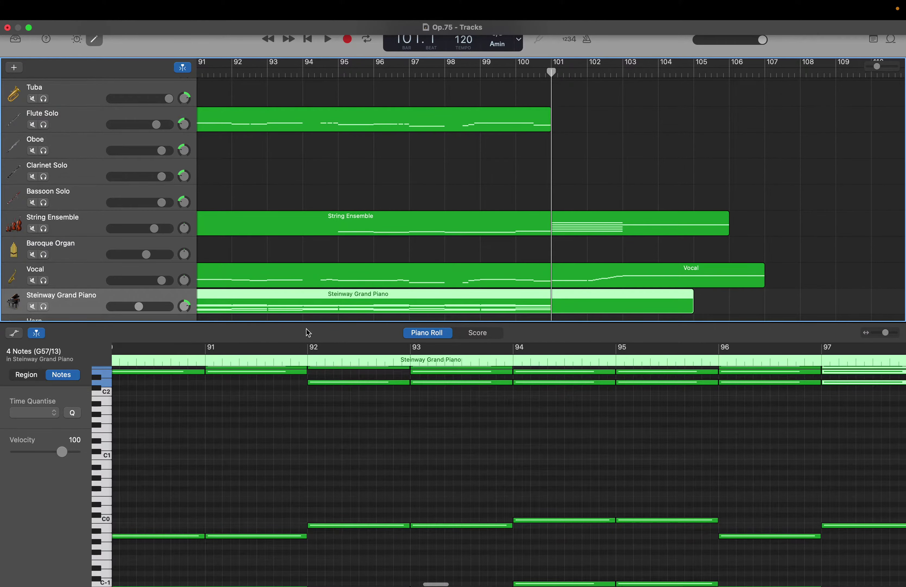
click(323, 232)
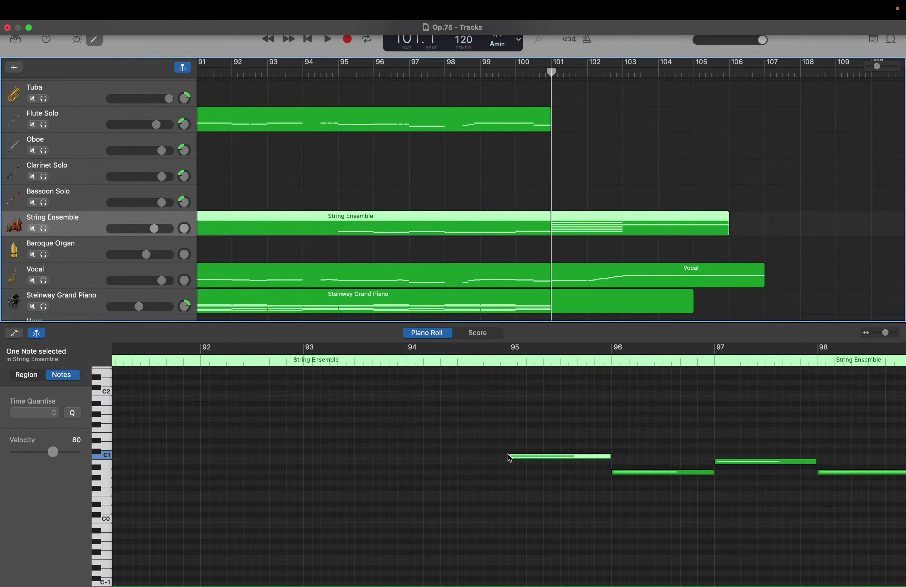
drag(510, 457, 410, 456)
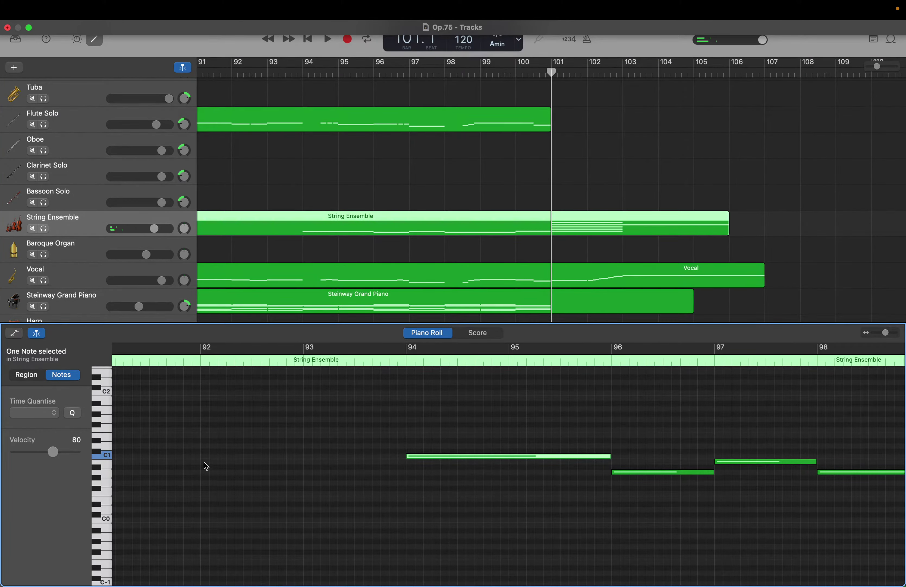
Step: Add a two-bar B0 bass note to the String Ensemble region, starting at bar 92
click(204, 461)
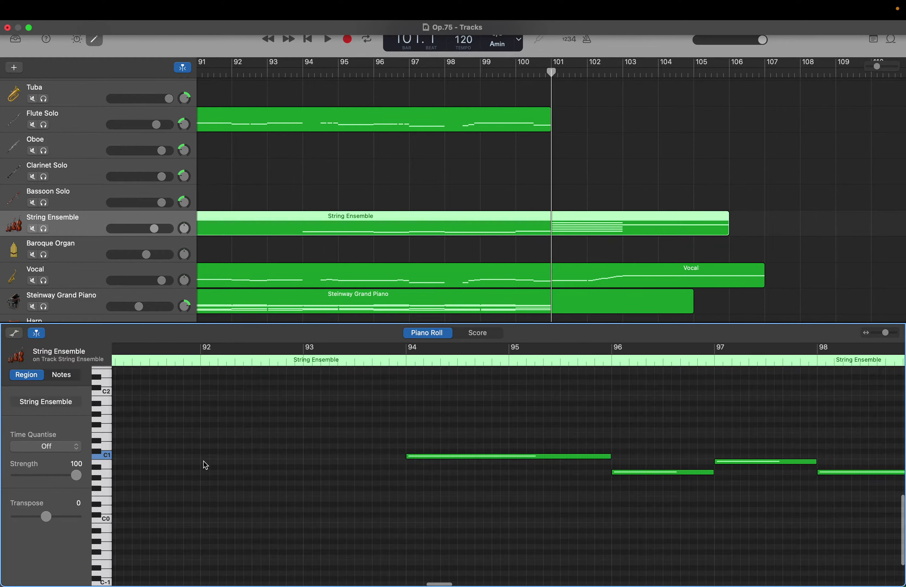
right_click(203, 461)
click(227, 467)
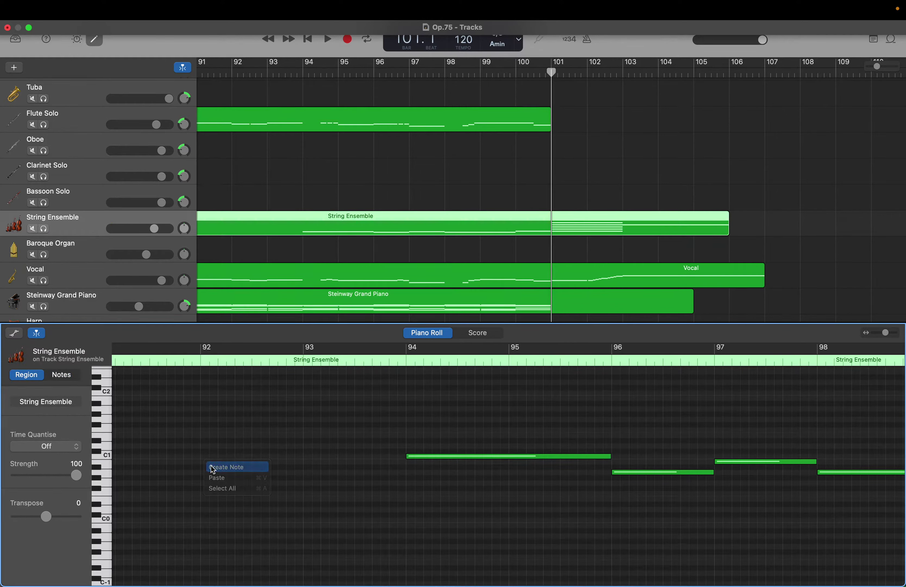
drag(301, 463, 404, 465)
Step: Add an A0 bass note to the String Ensemble region, starting at bar 91 and lasting one bar
scroll(161, 491, left, 5)
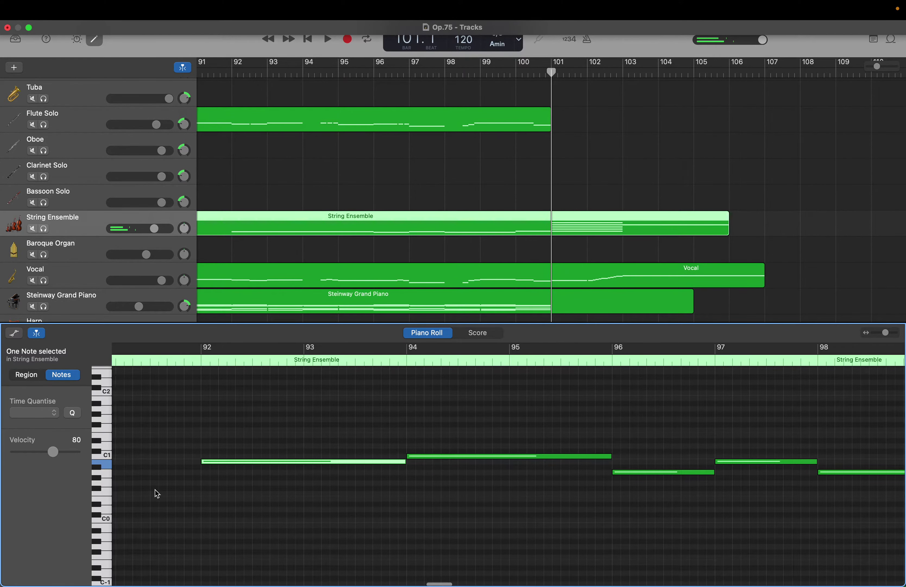
right_click(168, 474)
click(171, 478)
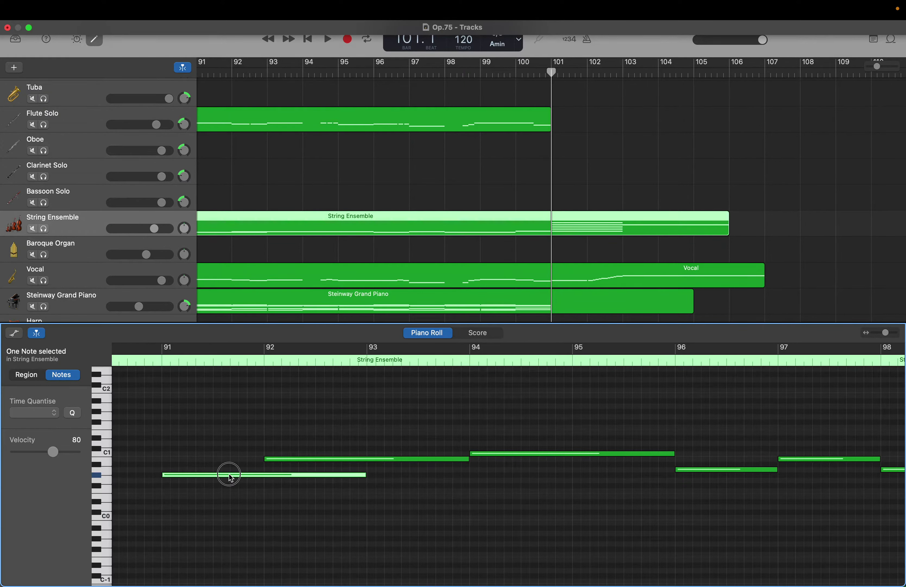
drag(231, 478, 231, 471)
drag(361, 471, 264, 467)
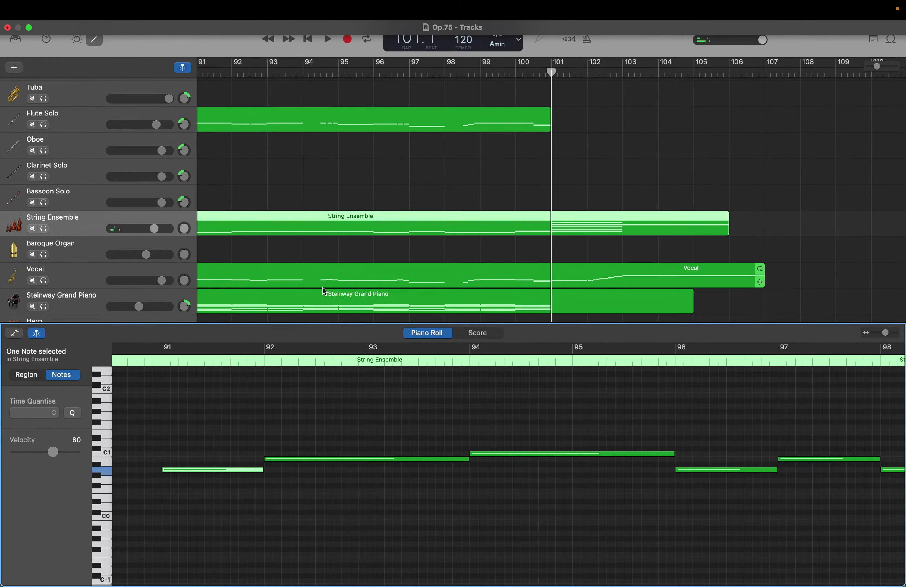
Step: Check the Steinway Grand Piano's bass notes in bars 87 to 93, and extend the String Ensemble's A0 note back to bar 90
click(321, 295)
scroll(299, 376, left, 15)
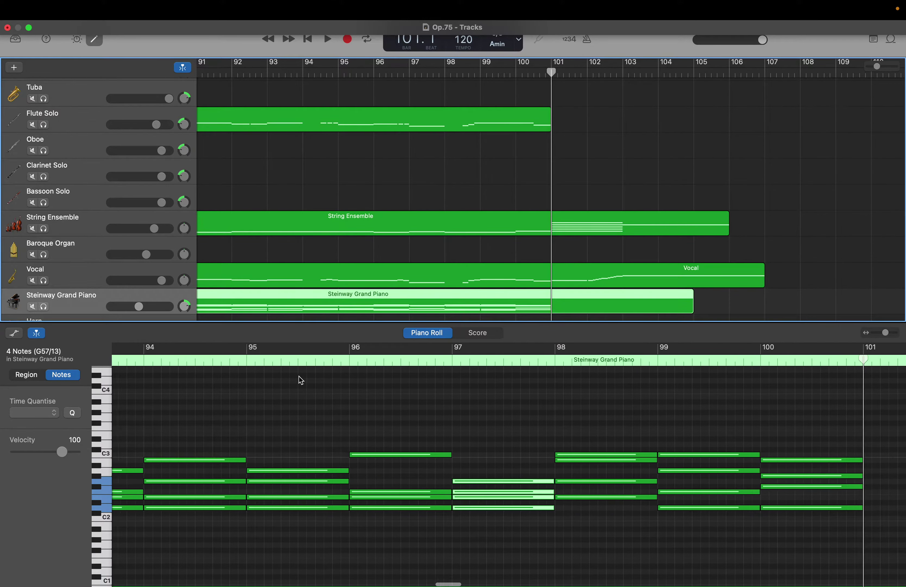
scroll(299, 377, right, 5)
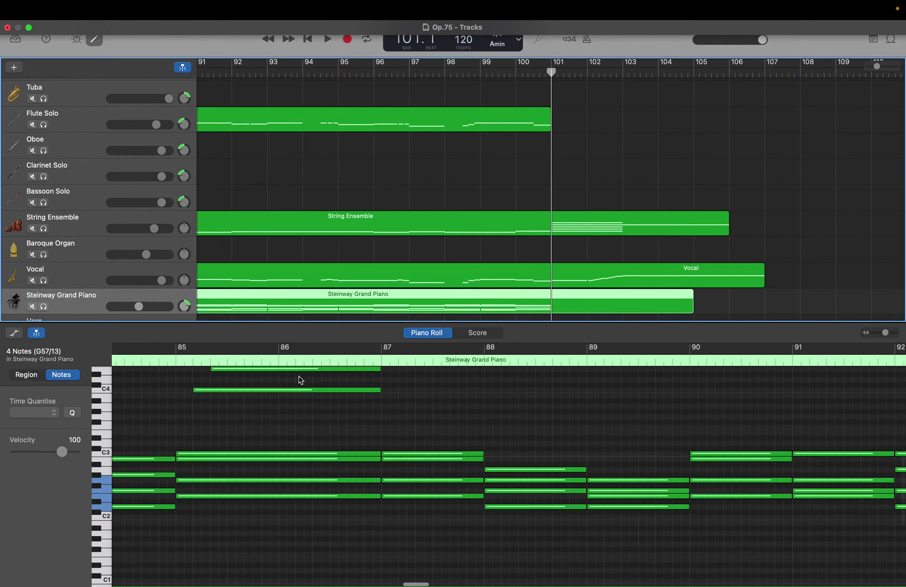
scroll(300, 379, down, 10)
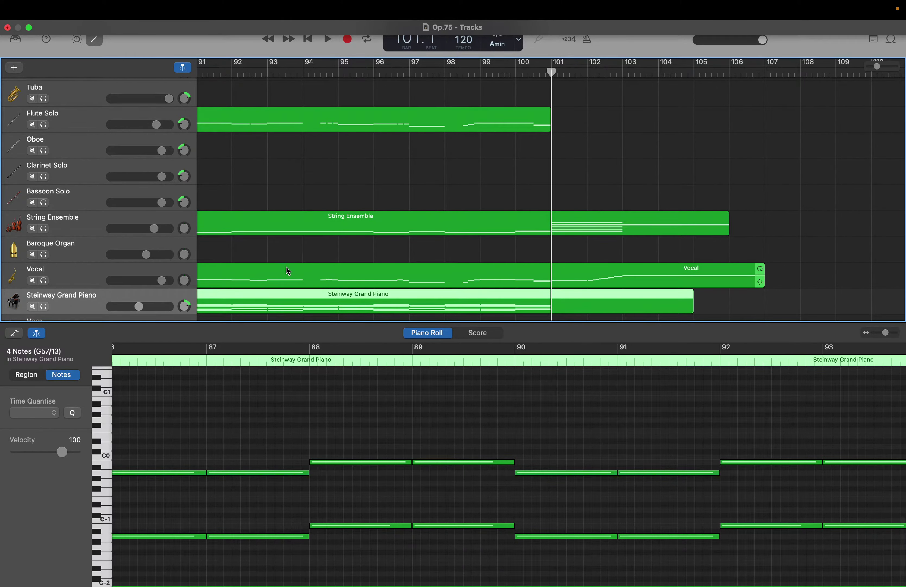
click(374, 213)
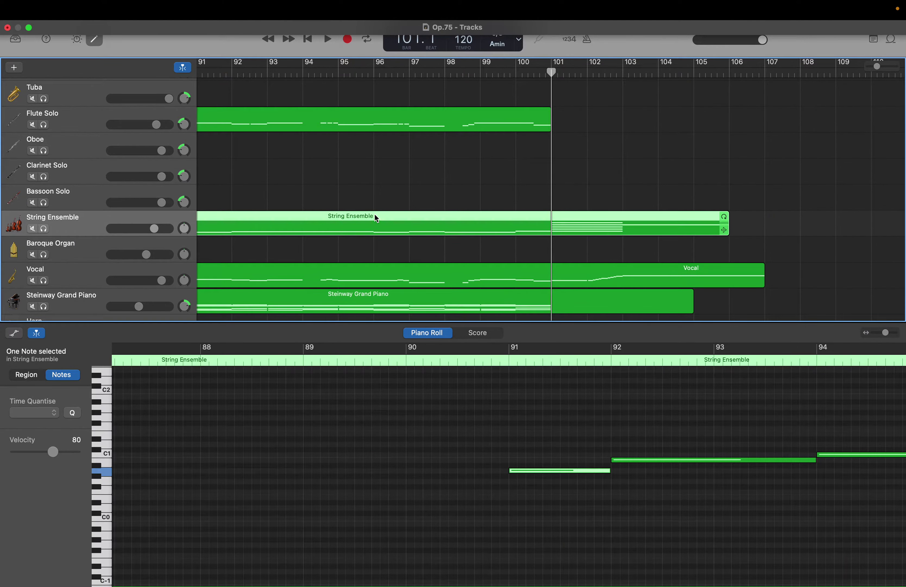
right_click(411, 471)
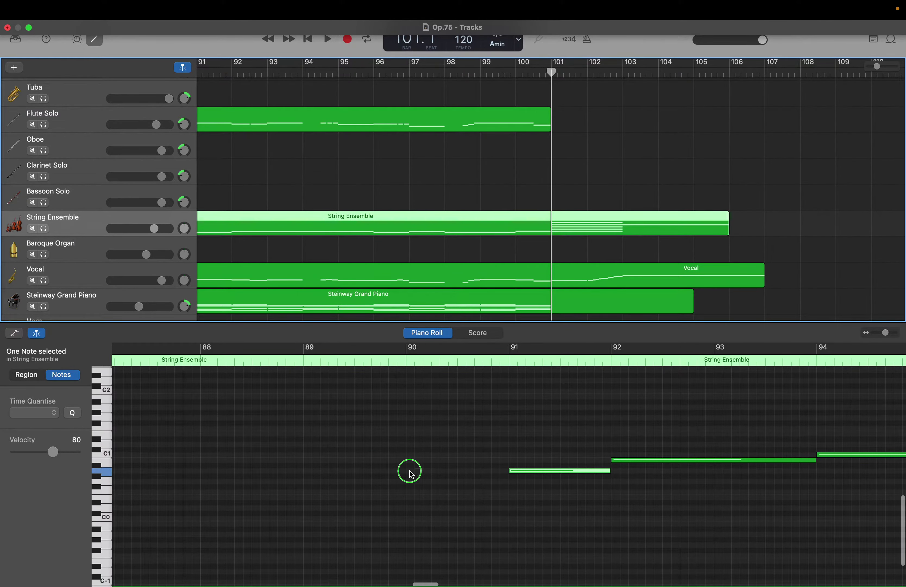
click(535, 463)
drag(515, 470, 407, 477)
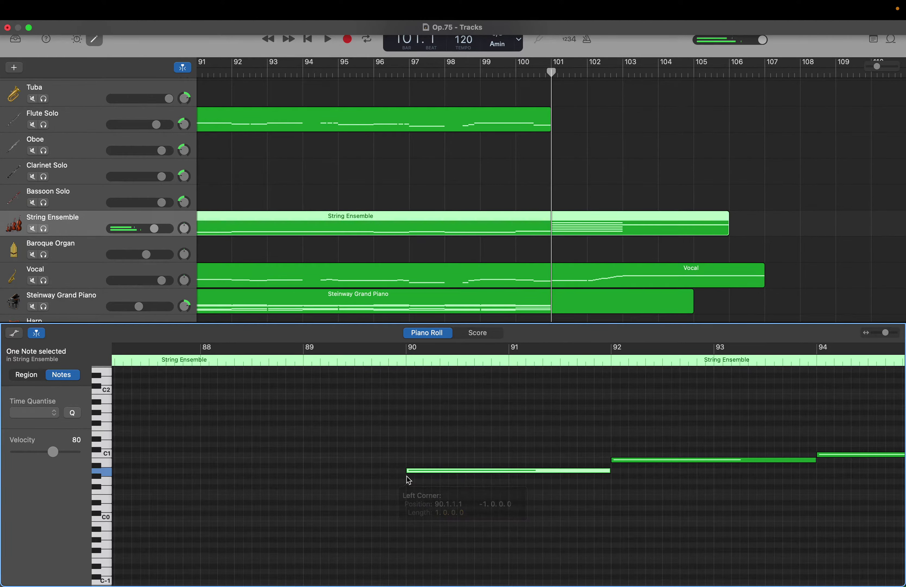
Step: Add a two-bar B0 bass note to the String Ensemble region, starting at bar 88
click(203, 461)
right_click(206, 462)
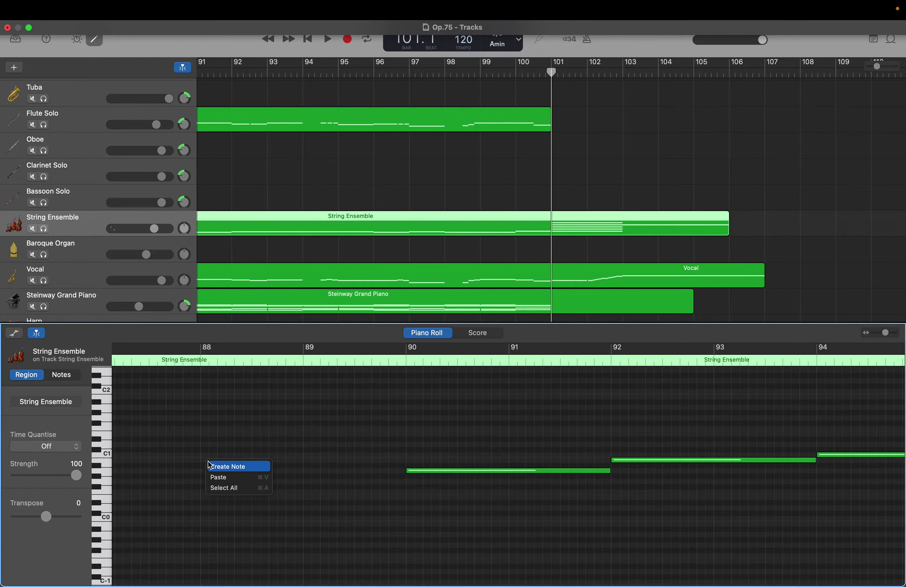
click(228, 466)
scroll(239, 462, left, 1)
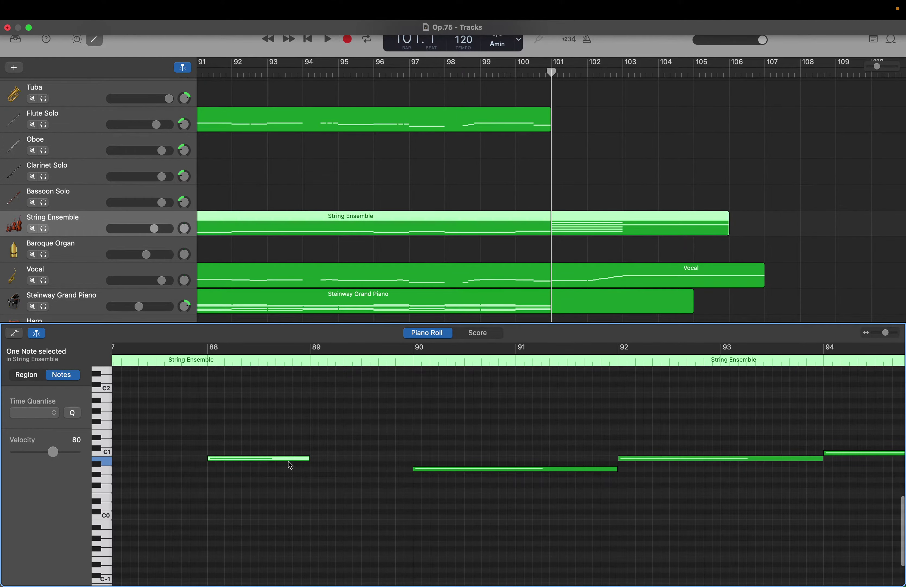
drag(306, 458, 401, 463)
scroll(401, 463, left, 5)
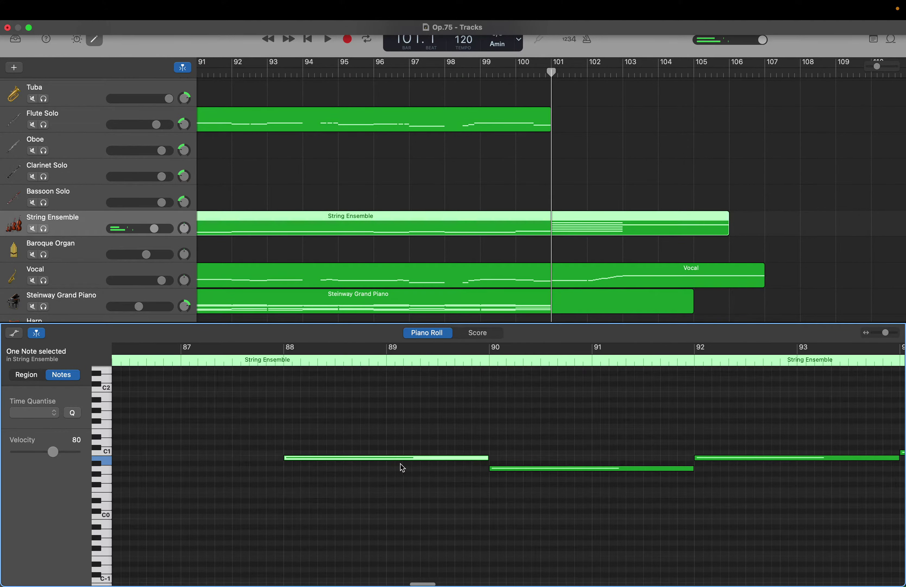
Step: Add an A0 bass note at bar 87 of the String Ensemble region and shorten it to one bar
right_click(218, 475)
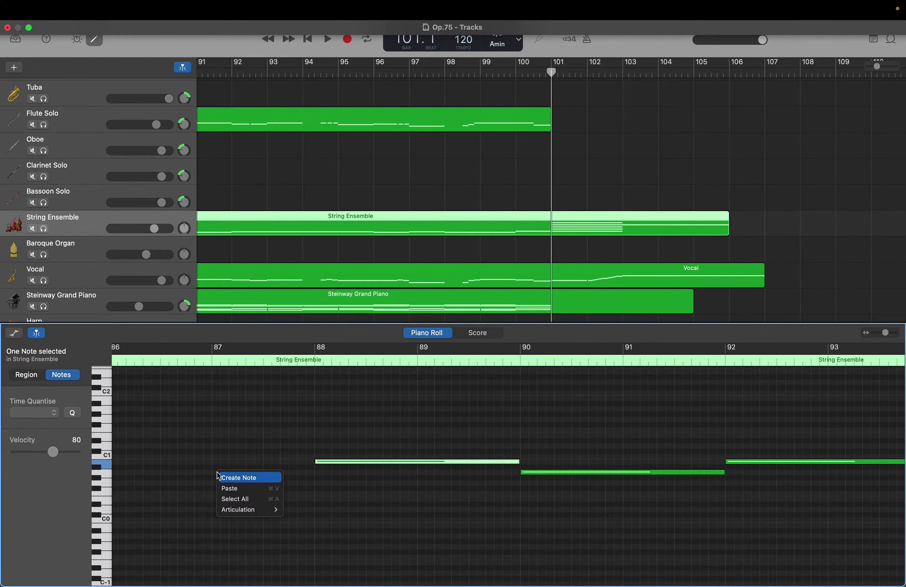
click(229, 476)
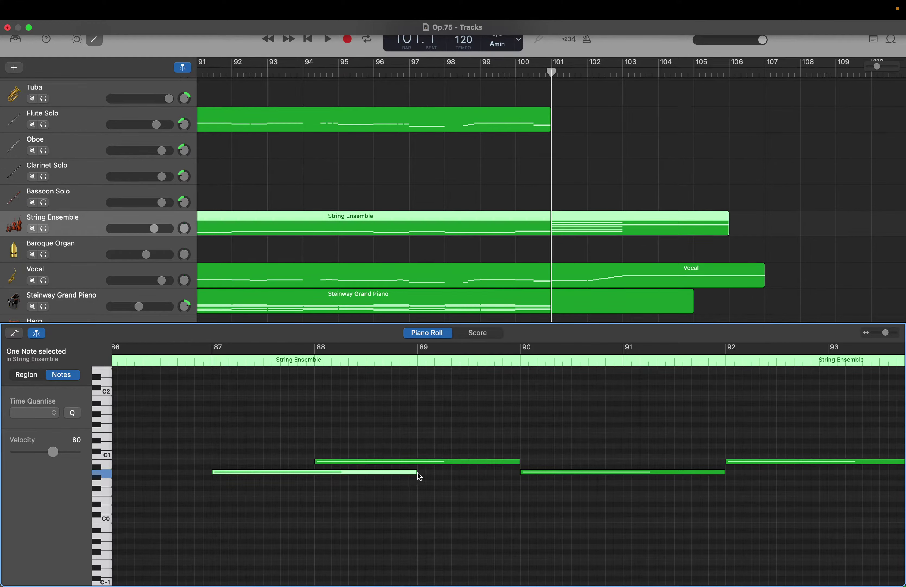
drag(417, 472, 314, 474)
Step: Add a one-bar F2 note above the String Ensemble's bass note at bar 100
scroll(314, 474, right, 10)
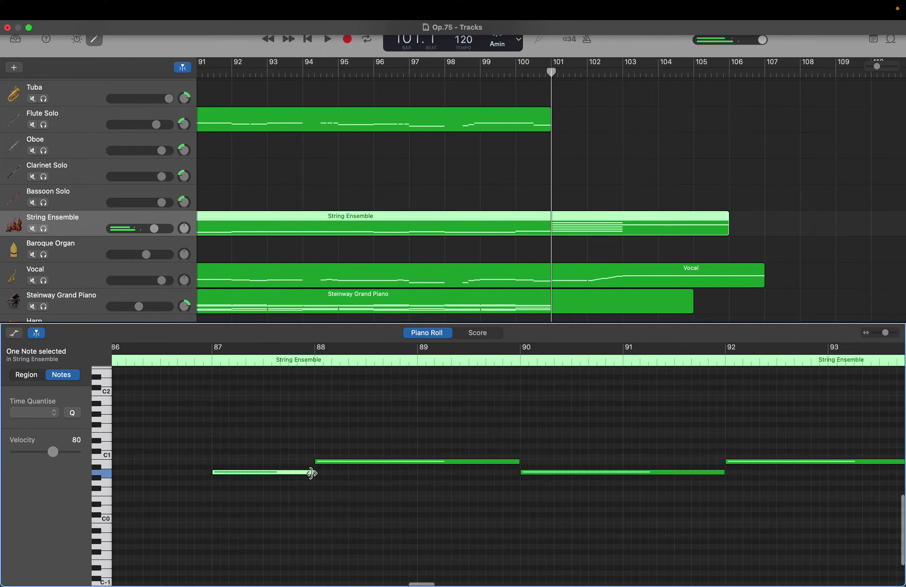
scroll(311, 473, right, 10)
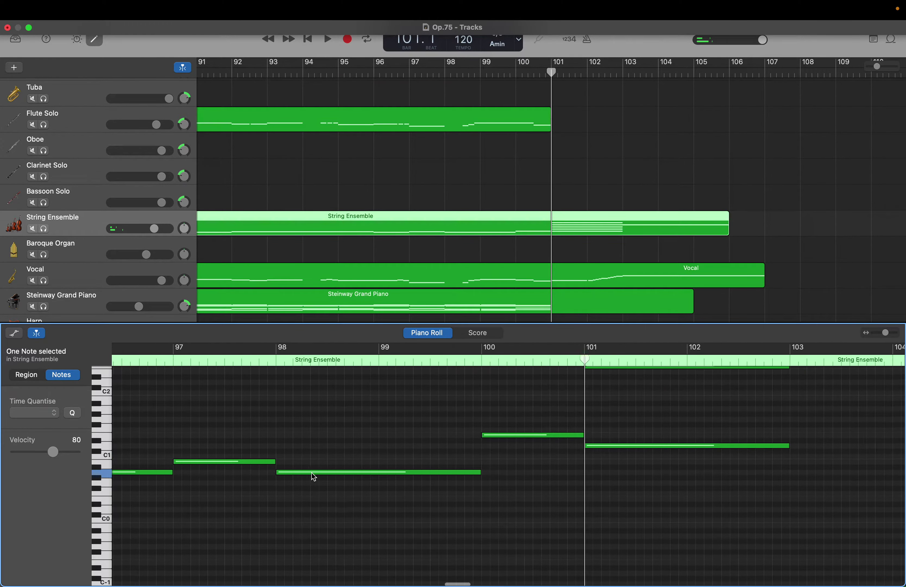
scroll(312, 474, left, 2)
scroll(312, 474, up, 5)
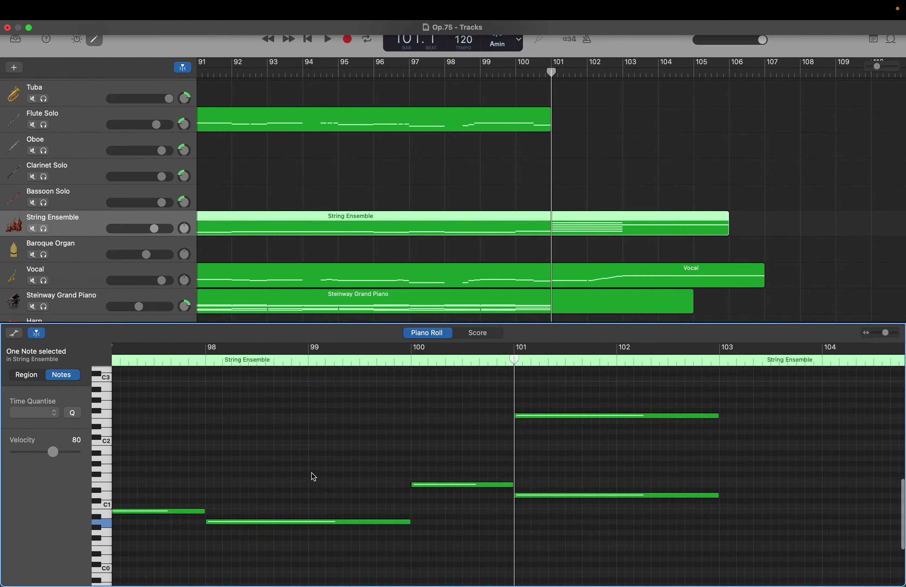
scroll(311, 476, up, 2)
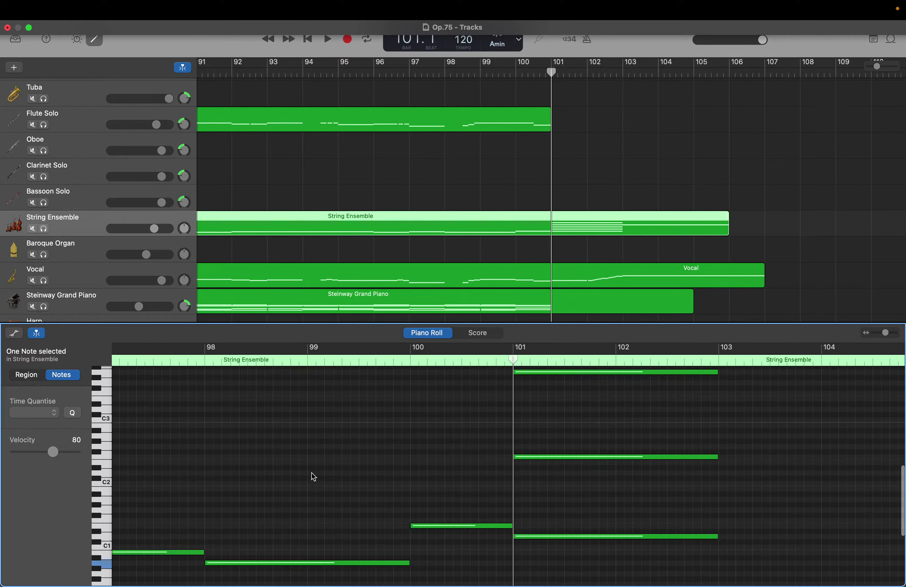
scroll(314, 477, up, 2)
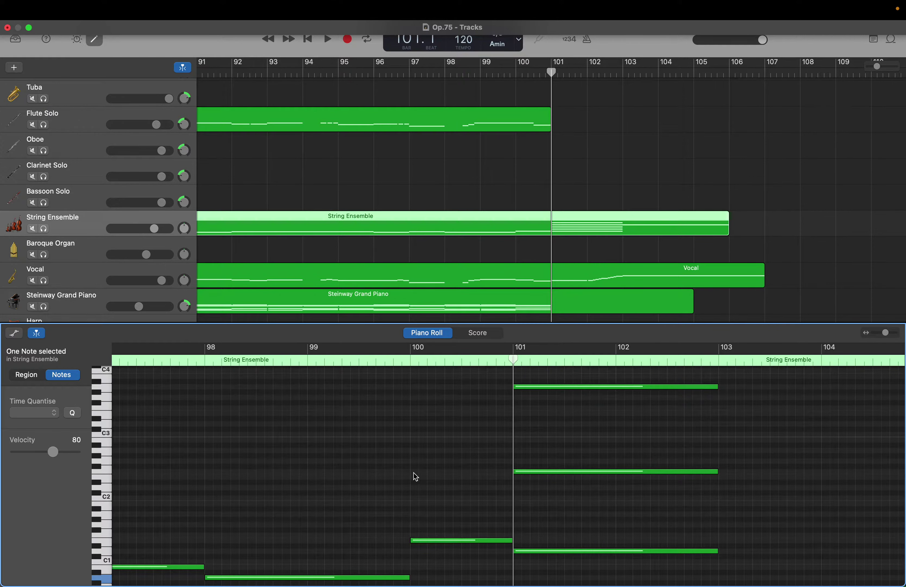
scroll(415, 476, up, 1)
scroll(416, 477, up, 1)
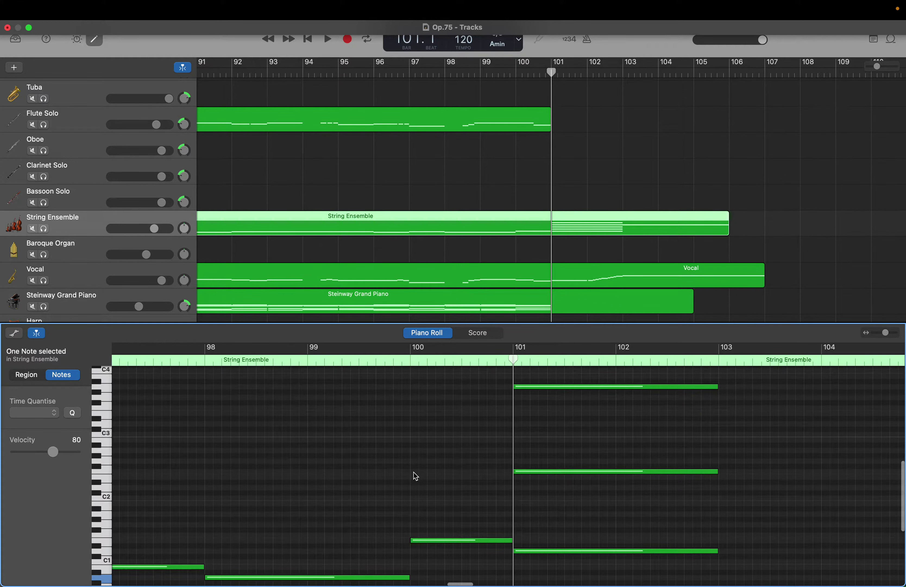
right_click(416, 476)
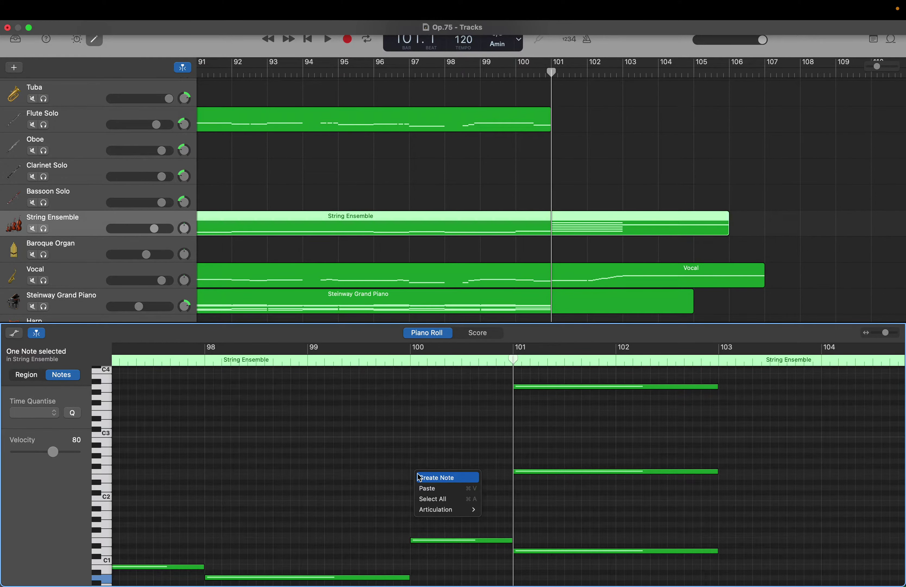
click(418, 478)
Step: Examine the String Ensemble's chord notes at bar 101 against bar 100, and check the pitch of the upper note in bar 100
scroll(418, 476, up, 4)
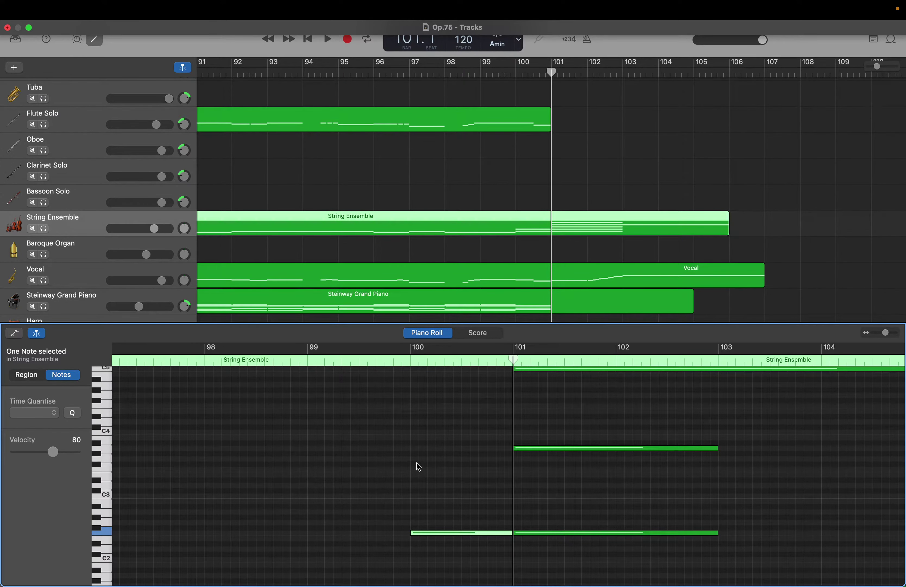
scroll(419, 464, up, 5)
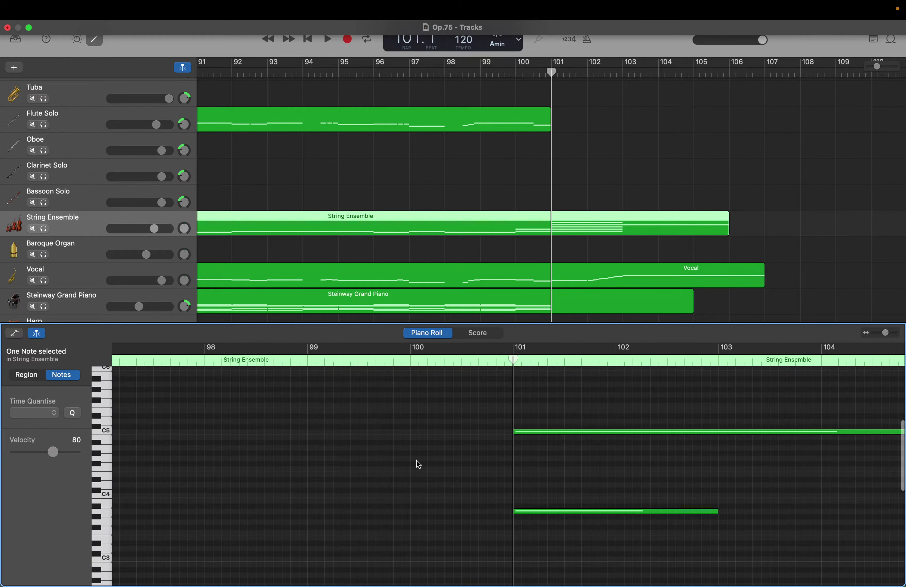
scroll(419, 464, right, 1)
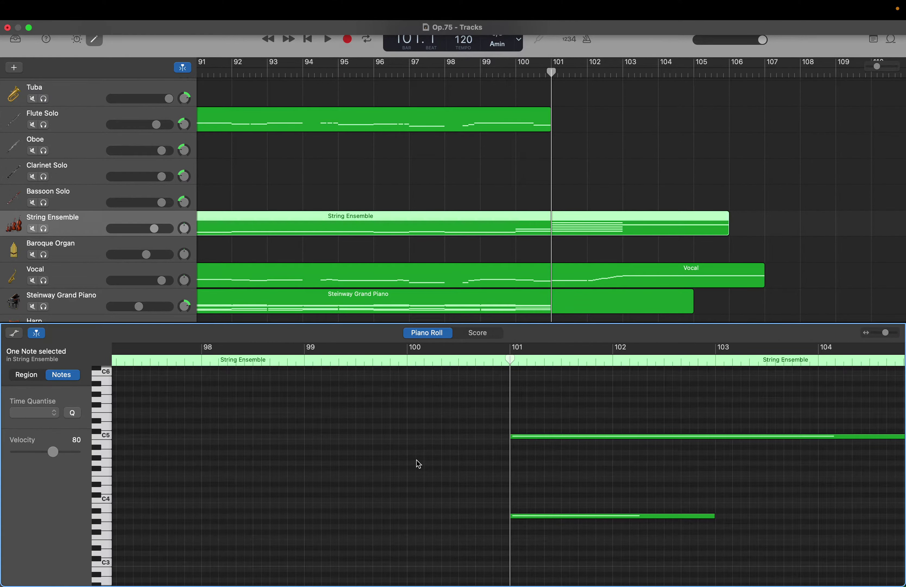
scroll(416, 458, up, 5)
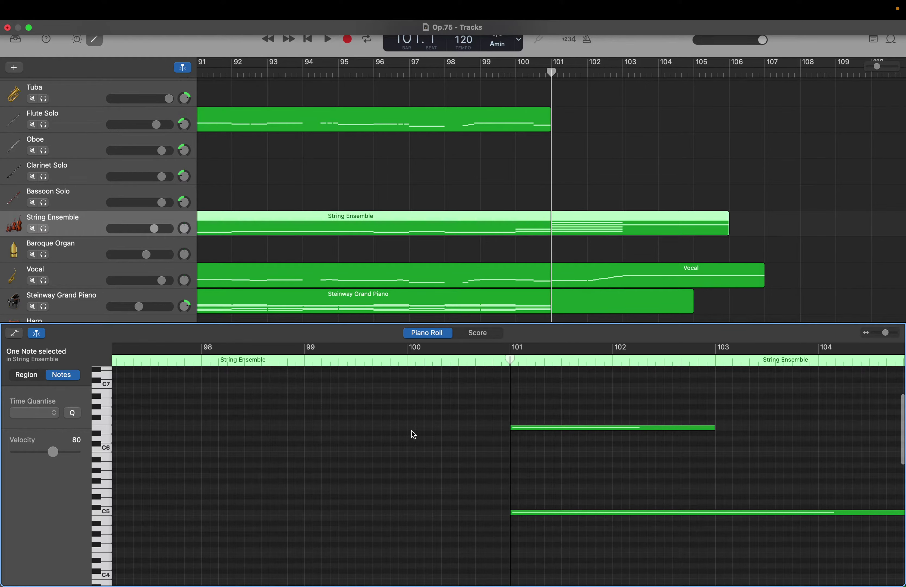
scroll(413, 434, down, 20)
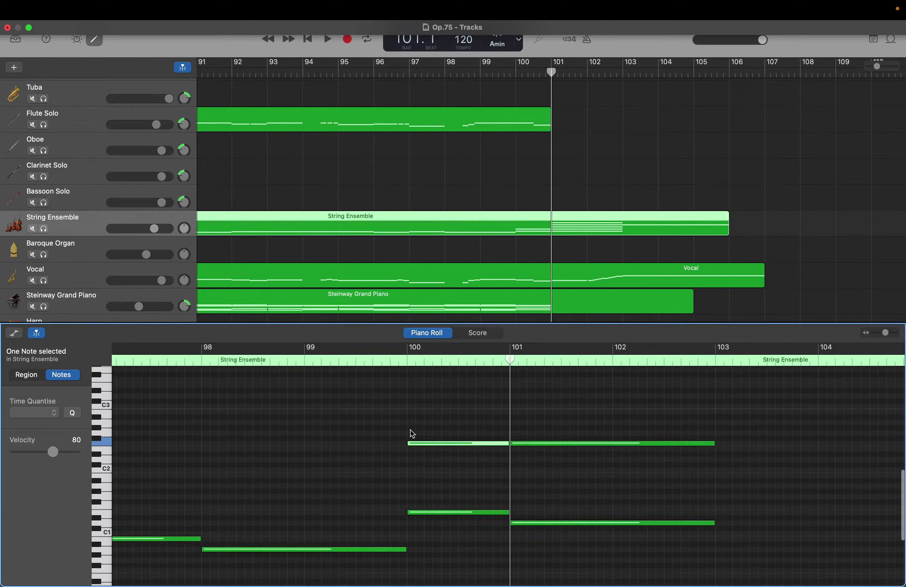
scroll(411, 430, up, 18)
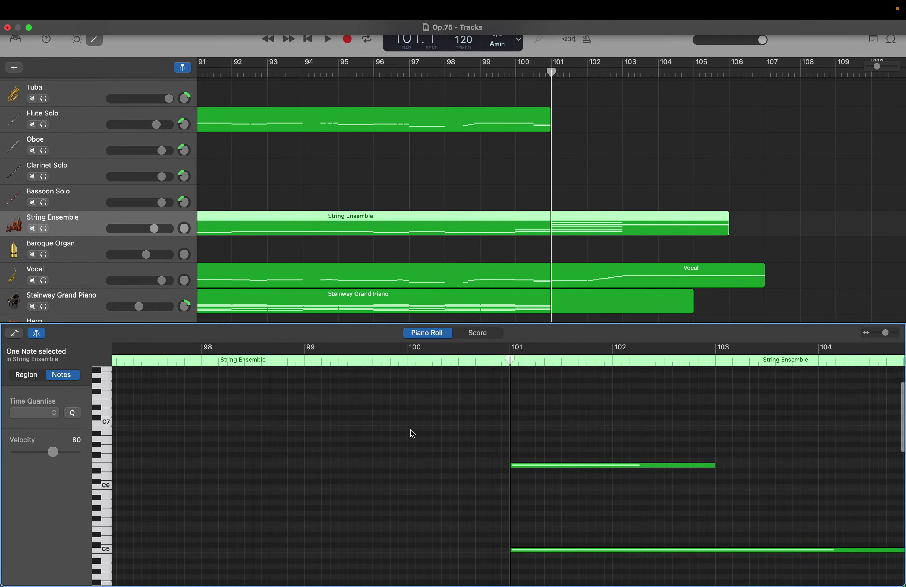
scroll(412, 433, down, 14)
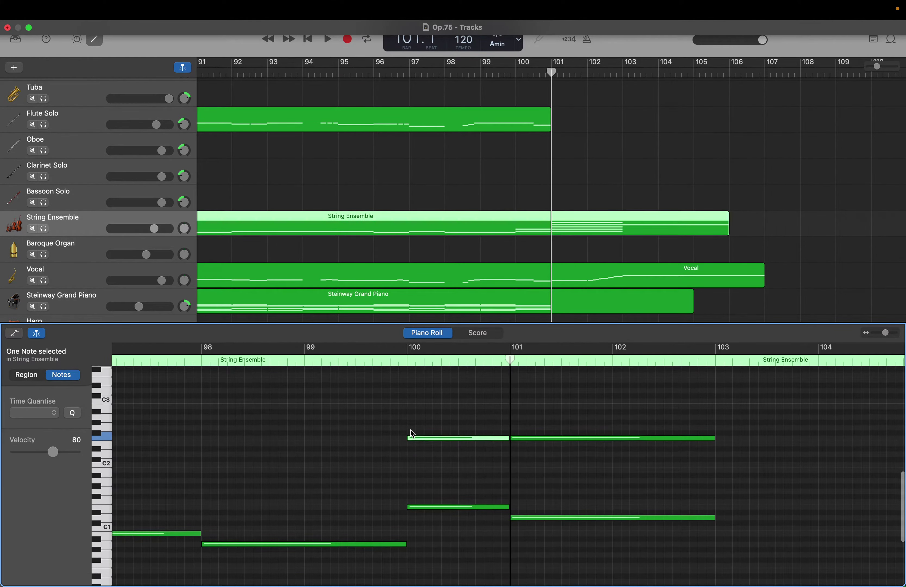
scroll(411, 429, up, 2)
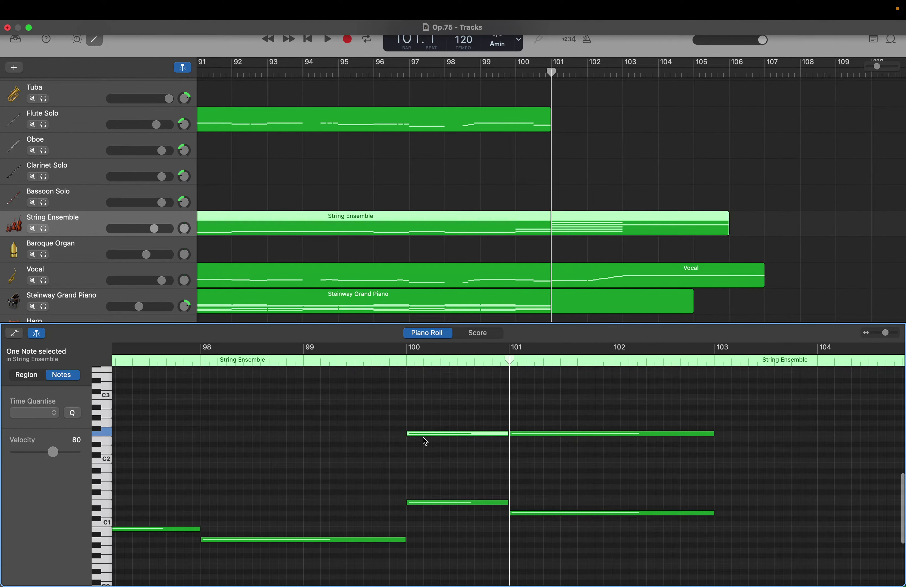
click(423, 435)
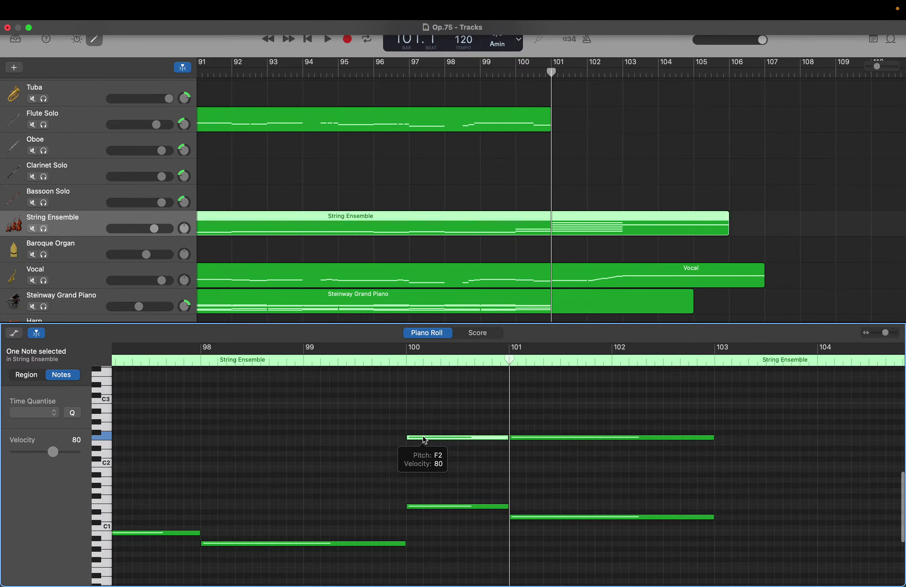
Step: Add a one-bar G#3 note to the String Ensemble's chord at bar 100
scroll(422, 436, up, 17)
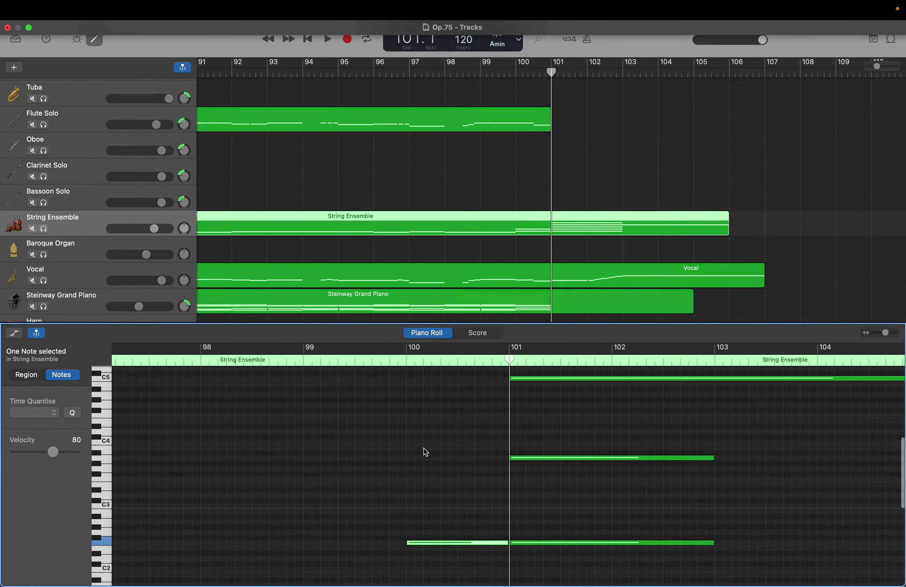
right_click(413, 463)
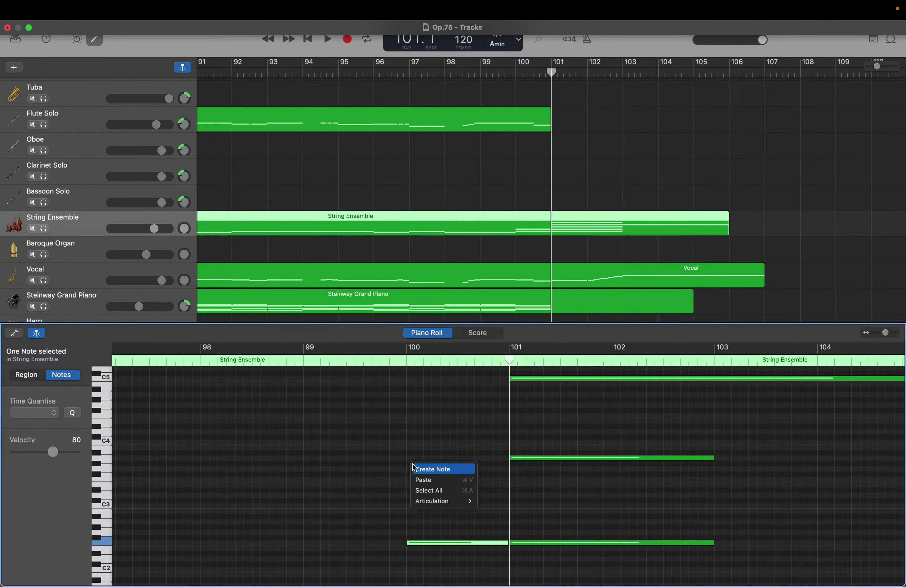
click(415, 469)
Step: Add a one-bar B4 note to the String Ensemble's chord at bar 100
scroll(415, 468, up, 5)
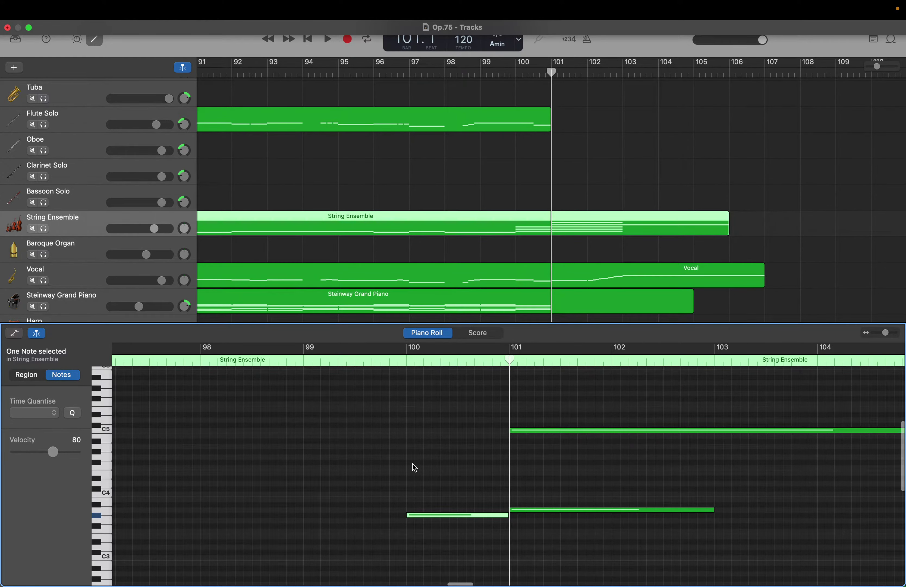
scroll(414, 468, up, 2)
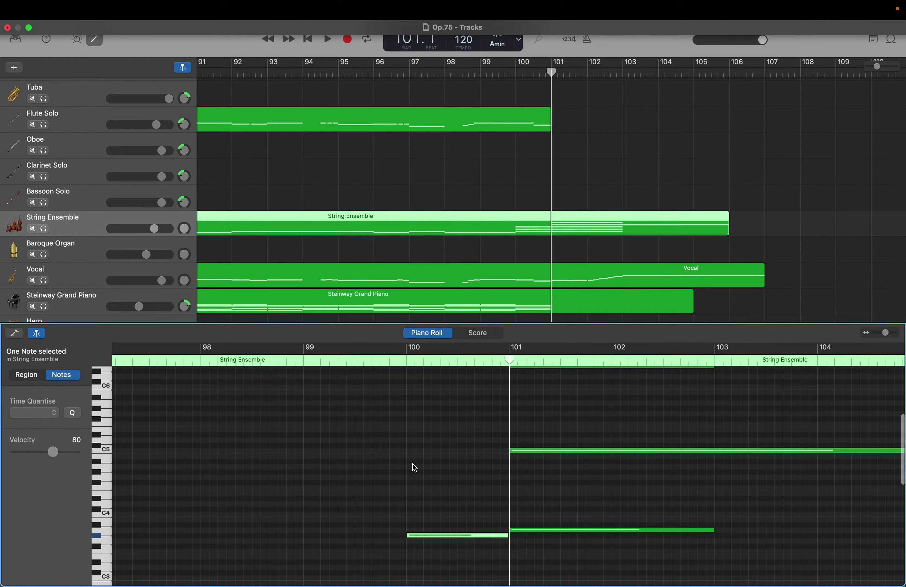
scroll(415, 468, down, 4)
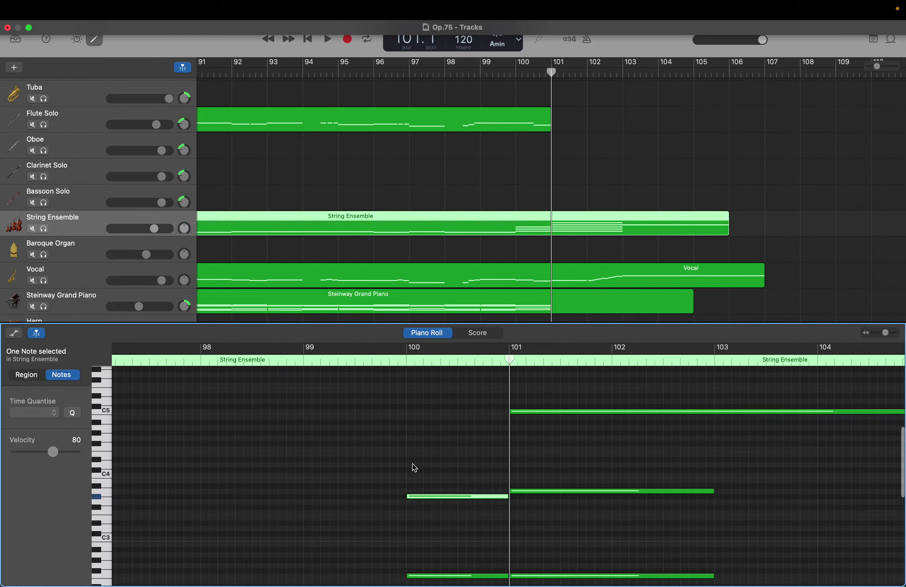
scroll(414, 467, up, 1)
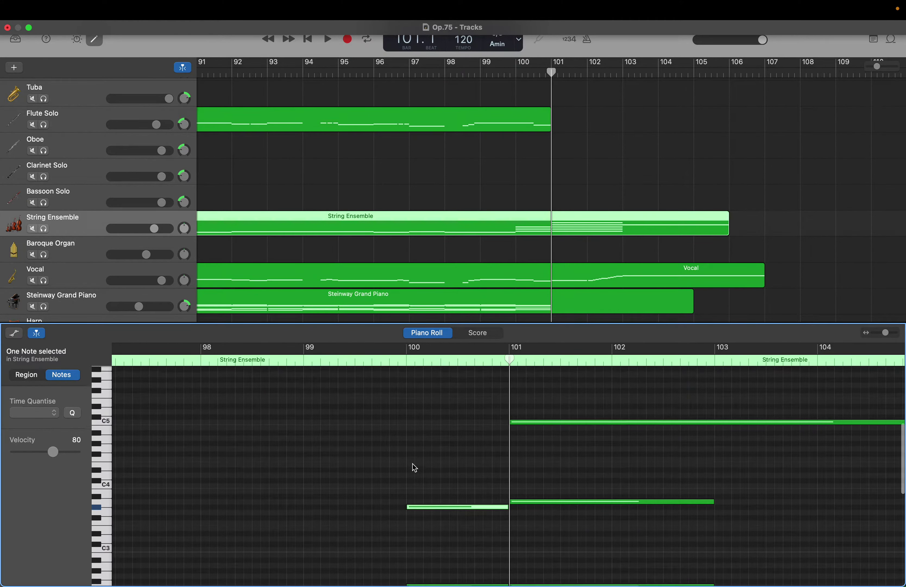
scroll(413, 464, down, 1)
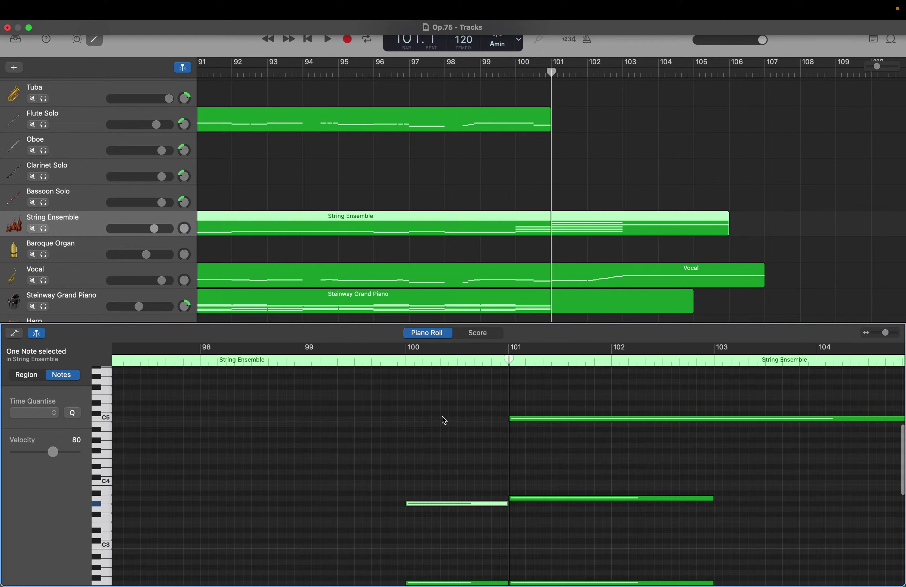
right_click(412, 426)
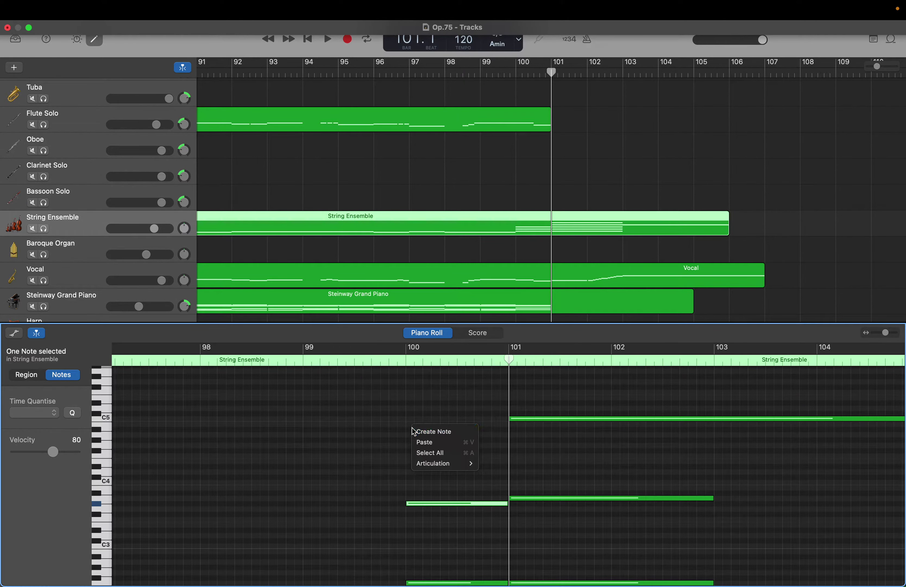
click(414, 430)
Step: Add a one-bar D6 note at the top of the String Ensemble's chord at bar 100
scroll(414, 431, up, 6)
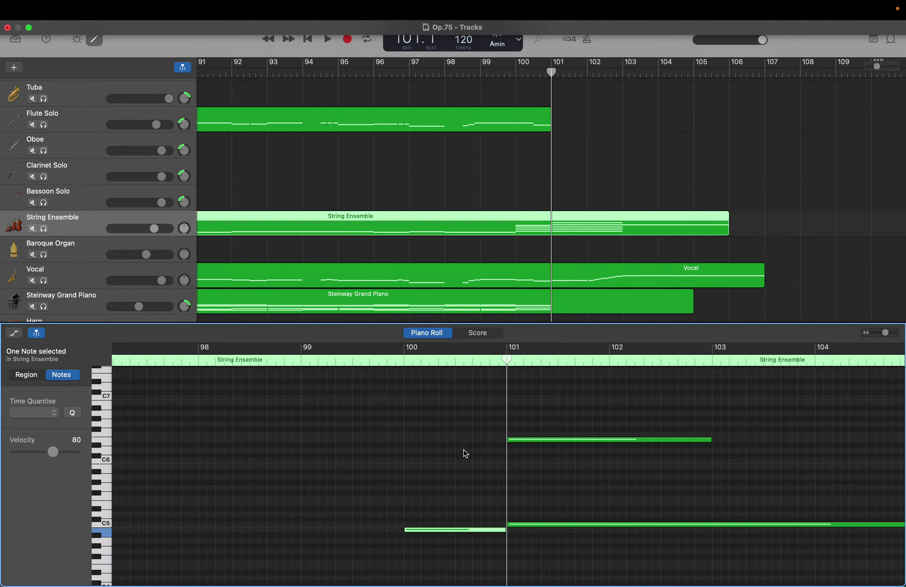
right_click(410, 453)
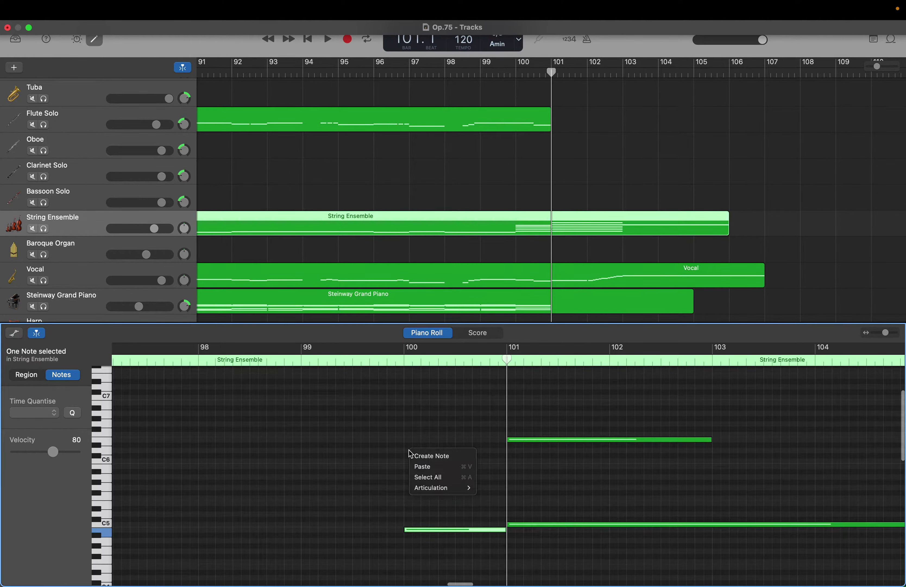
click(413, 452)
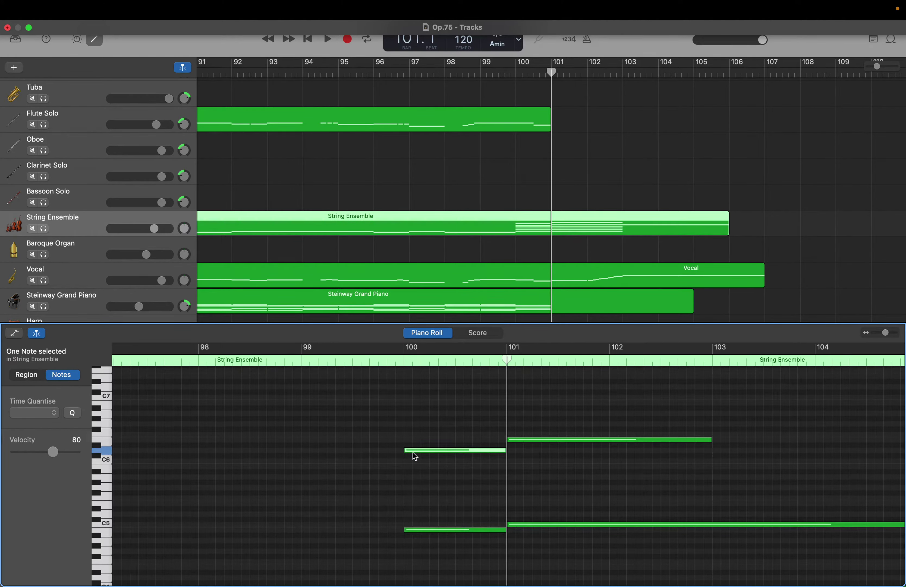
mouse_move(413, 452)
Step: Extend the start of the String Ensemble's F2 note from bar 100 back to bar 99
scroll(413, 454, down, 2)
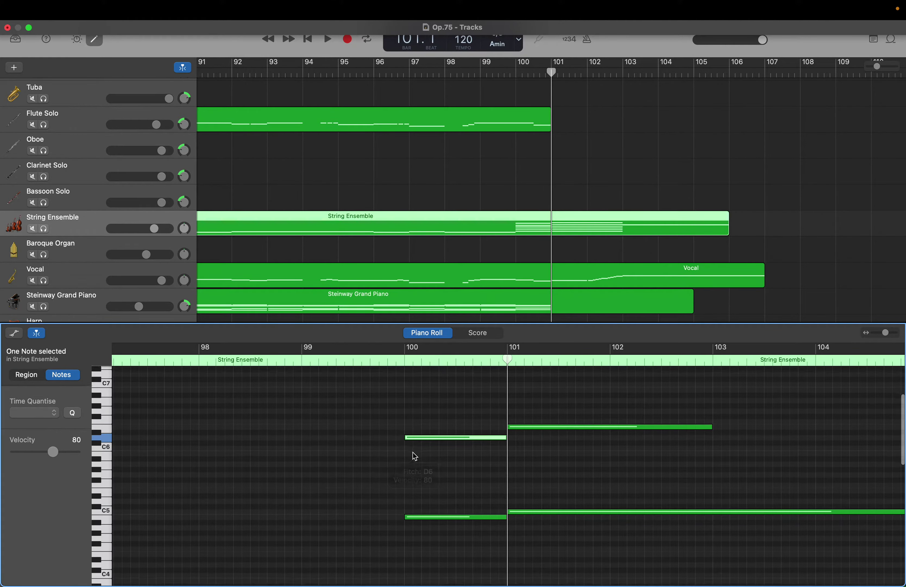
scroll(414, 454, left, 3)
scroll(415, 457, left, 2)
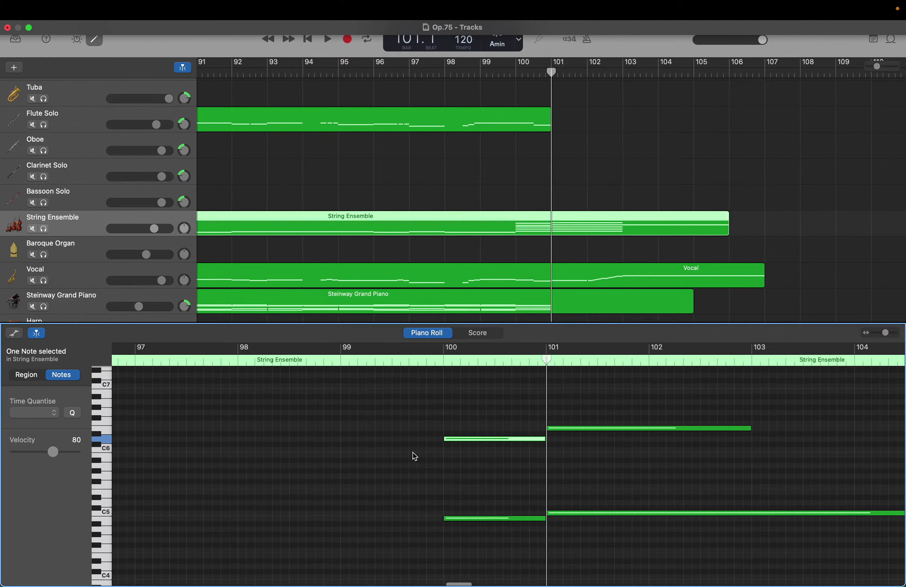
scroll(415, 456, down, 15)
scroll(413, 452, down, 1)
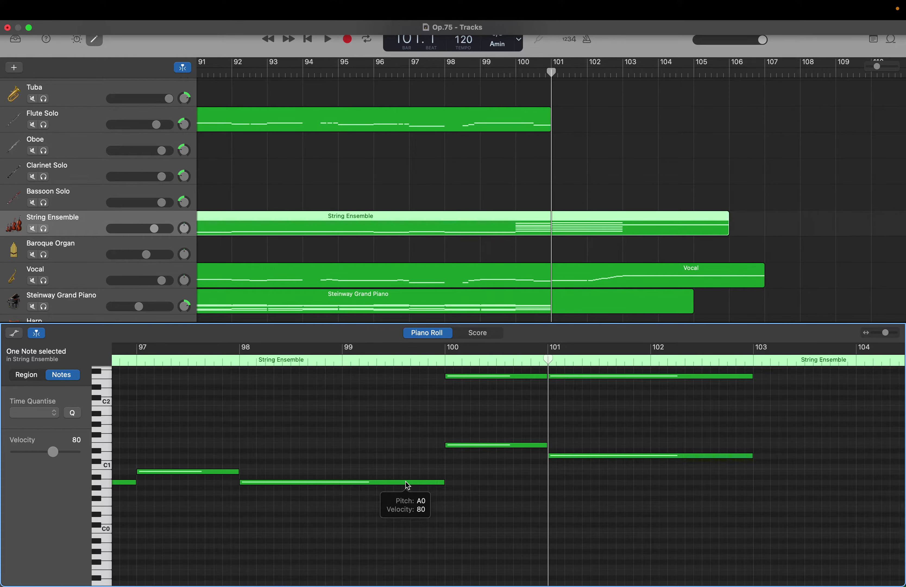
scroll(408, 486, up, 8)
scroll(408, 486, up, 1)
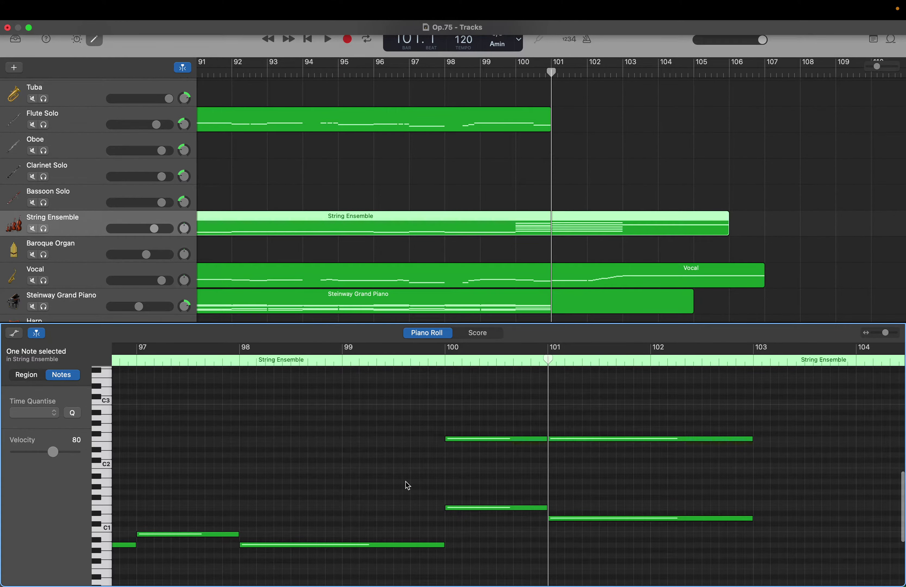
scroll(407, 486, up, 6)
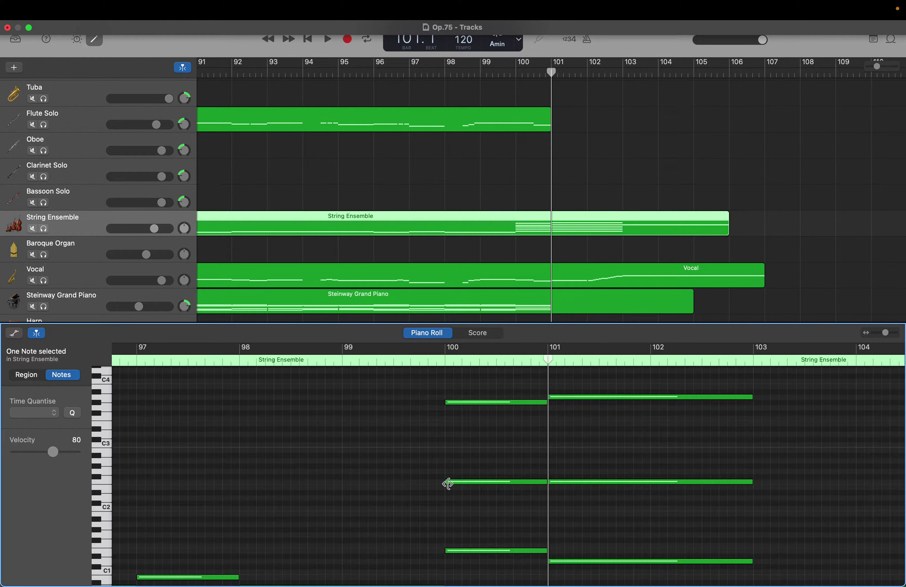
drag(447, 482, 346, 480)
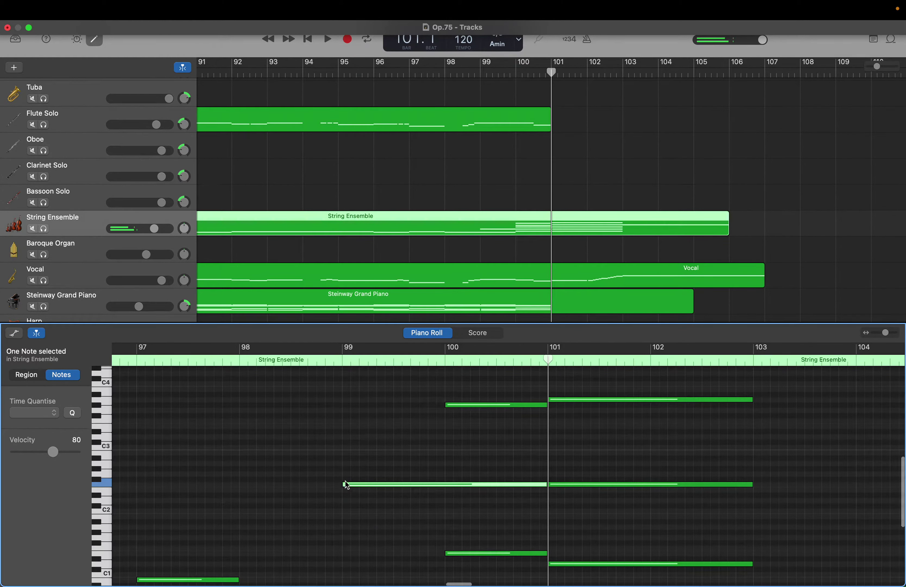
Step: Extend the start of the String Ensemble's D6 note back to bar 99
scroll(345, 482, up, 9)
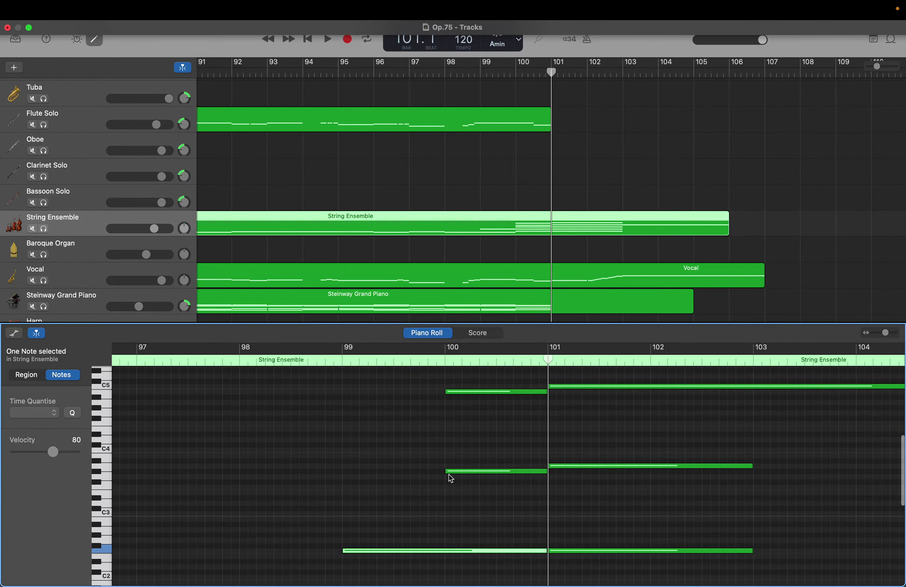
scroll(421, 451, up, 7)
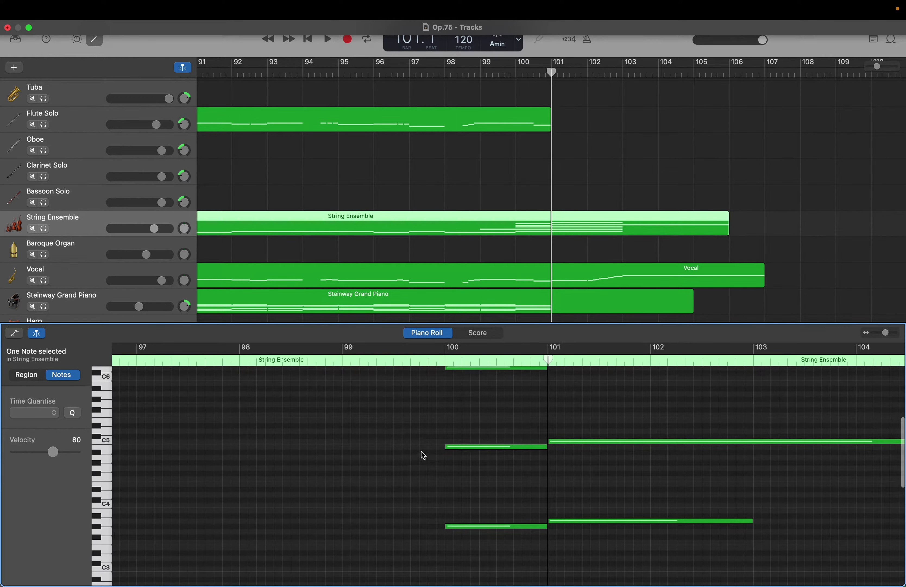
scroll(423, 454, right, 1)
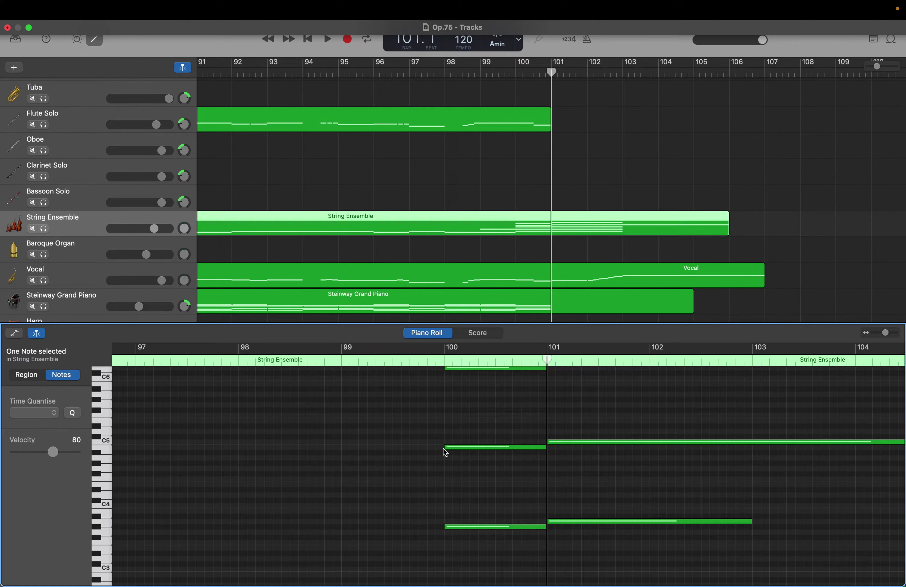
scroll(443, 448, up, 1)
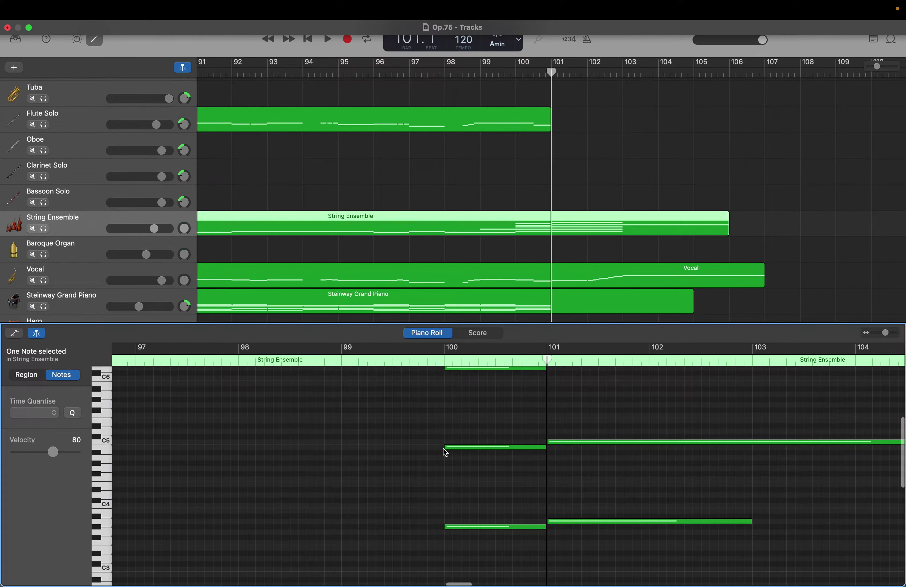
scroll(444, 448, up, 8)
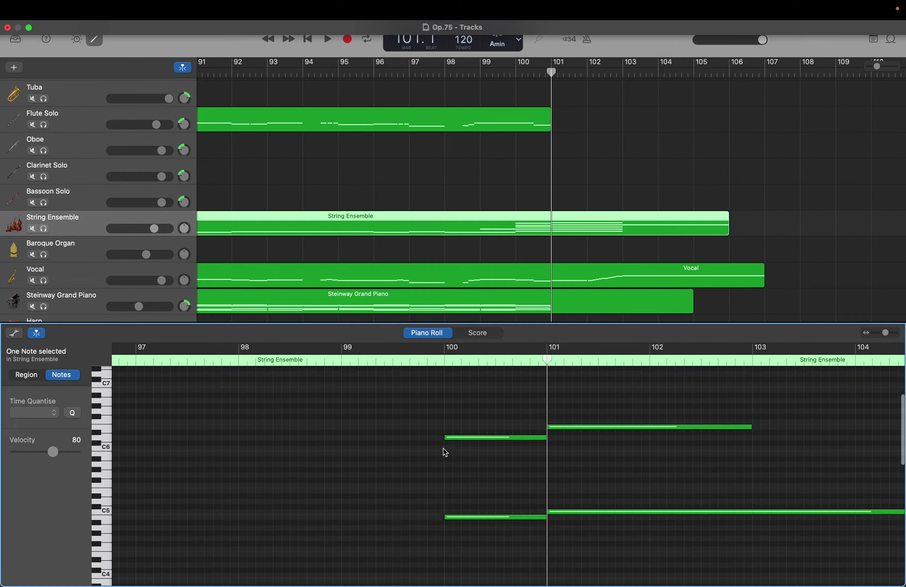
drag(445, 438, 341, 441)
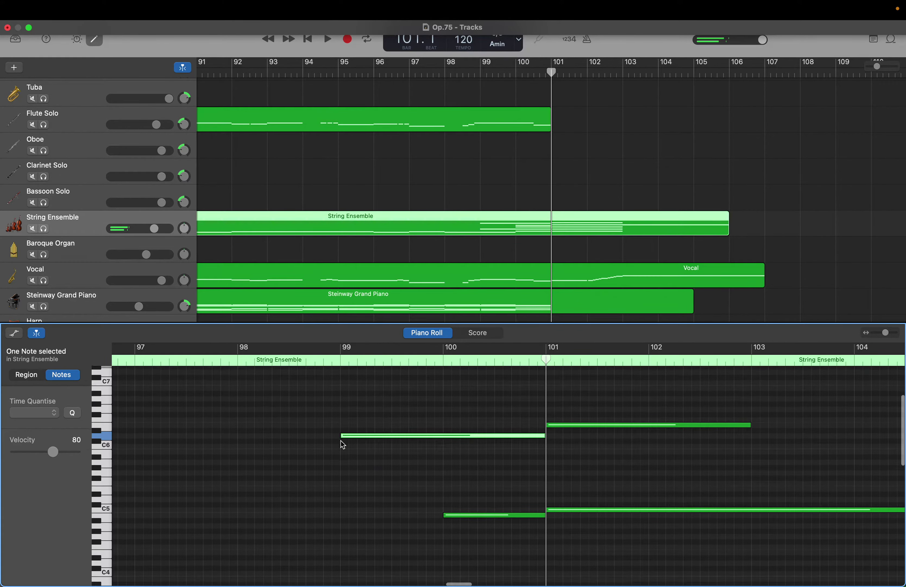
Step: Add a one-bar A3 note to the String Ensemble's chord at bar 99
scroll(342, 442, down, 20)
scroll(343, 444, up, 10)
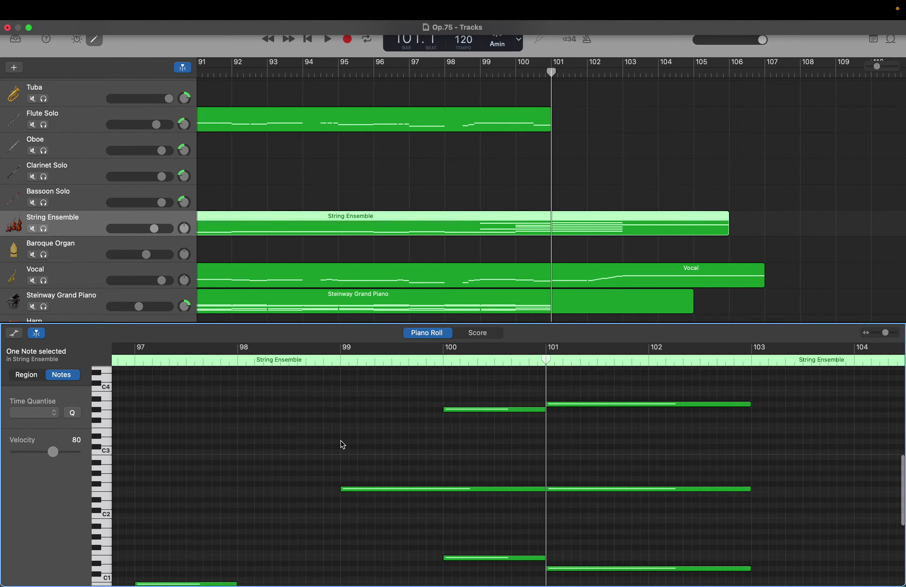
scroll(341, 440, up, 8)
scroll(343, 444, up, 1)
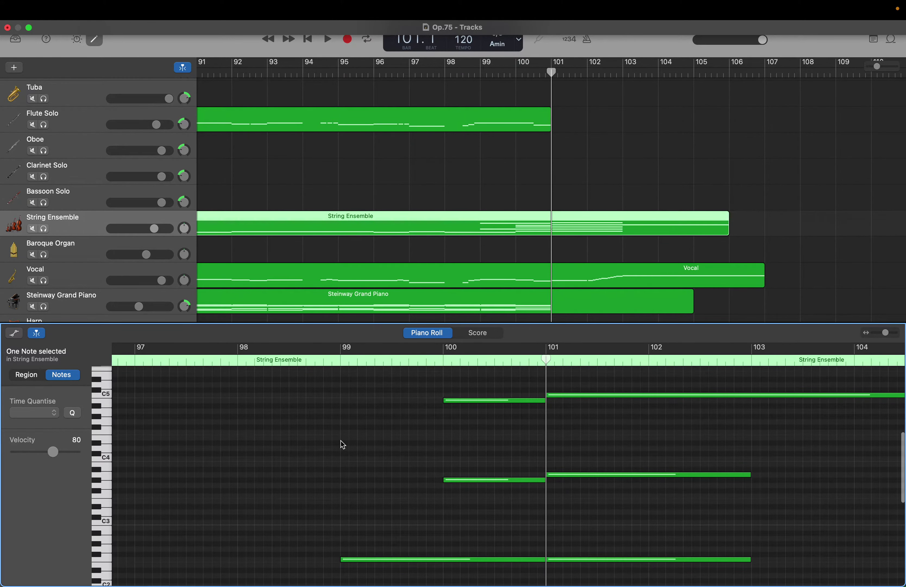
click(347, 480)
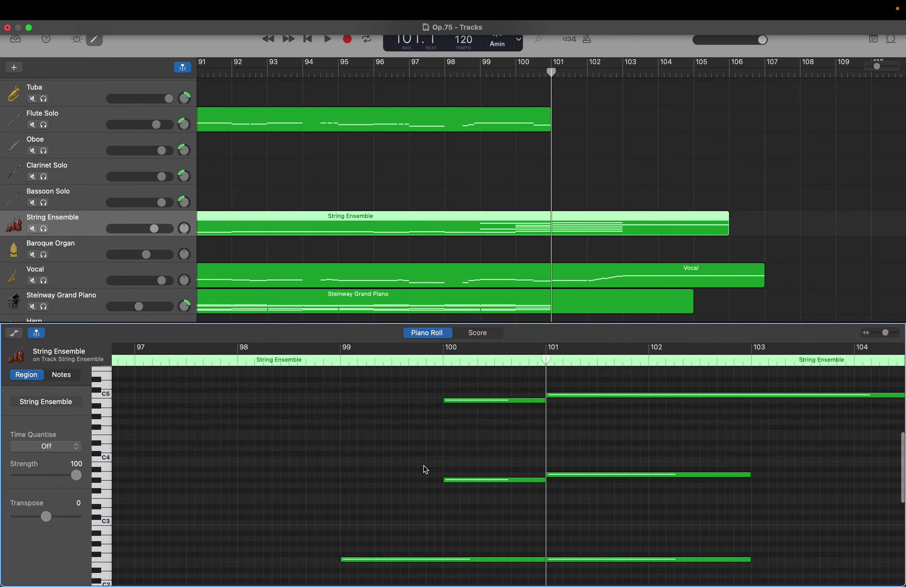
click(449, 480)
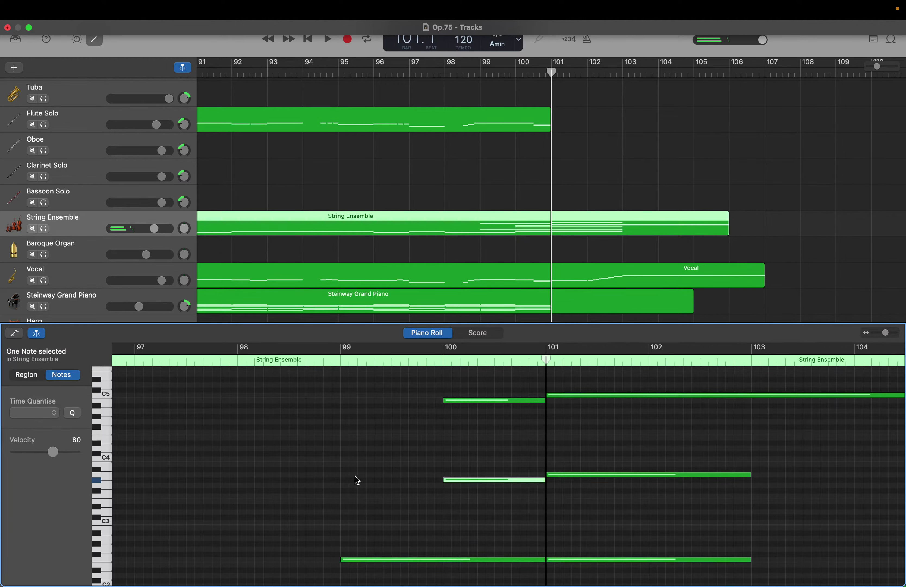
right_click(346, 474)
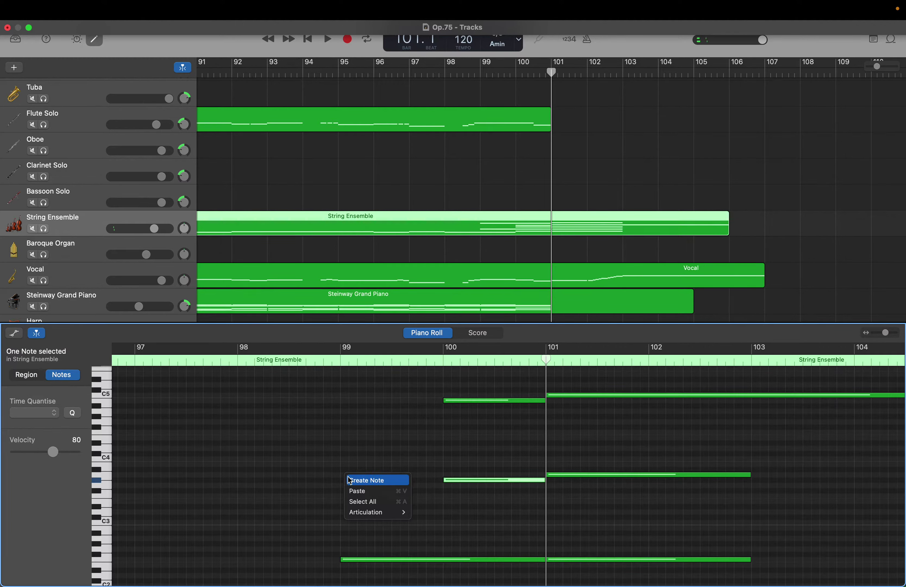
click(366, 480)
Step: Add a one-bar C5 note above the A3 at bar 99 of the String Ensemble region
scroll(352, 447, up, 3)
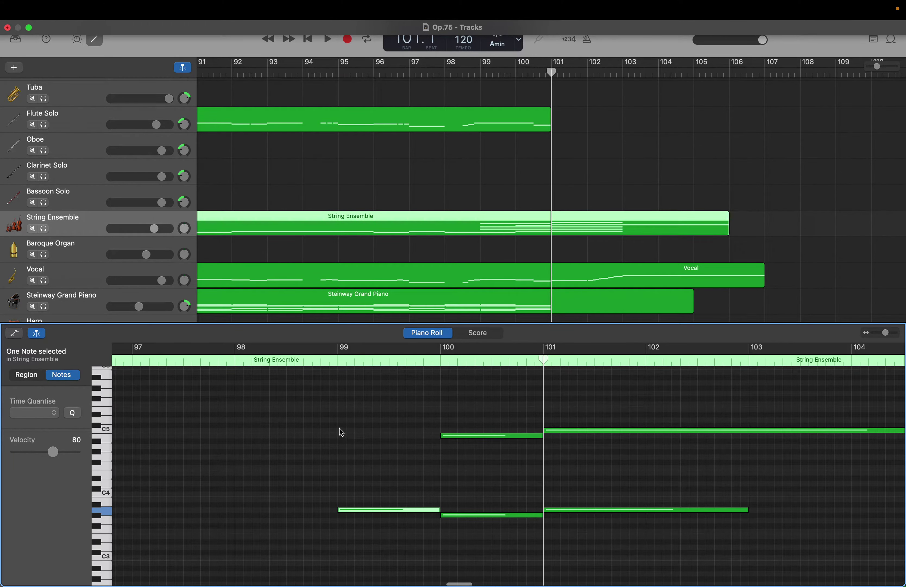
right_click(339, 431)
click(346, 434)
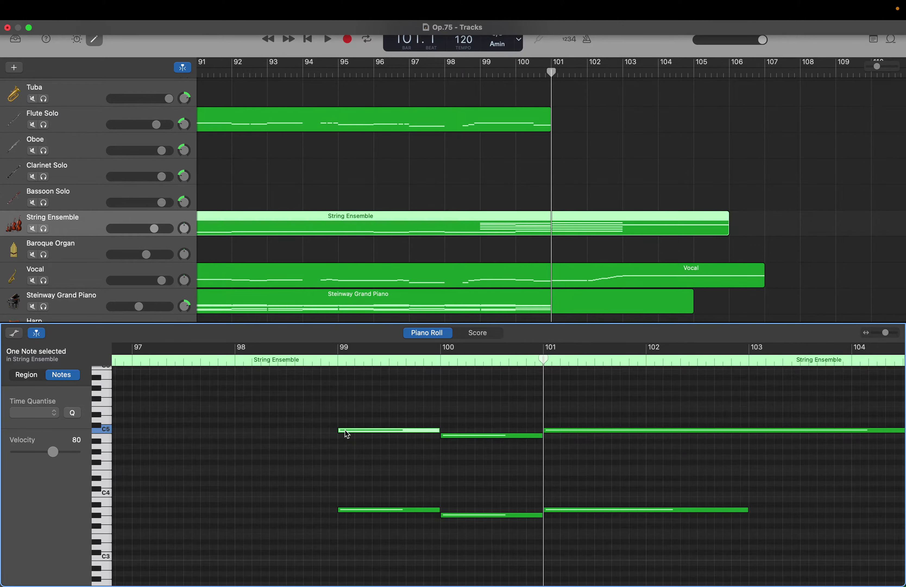
Step: Examine the String Ensemble's bass and chord notes from bar 97 to bar 101 across the full pitch range
scroll(345, 432, up, 5)
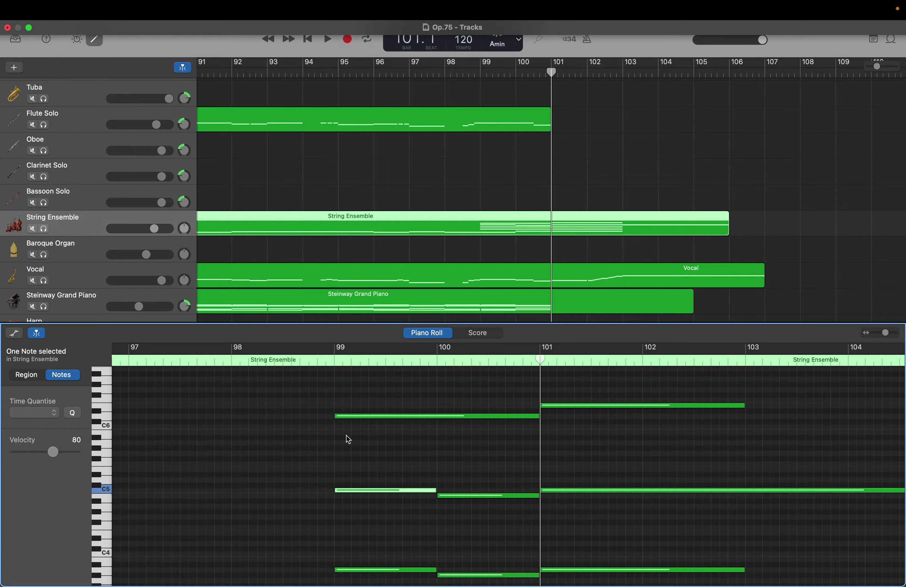
scroll(348, 440, up, 1)
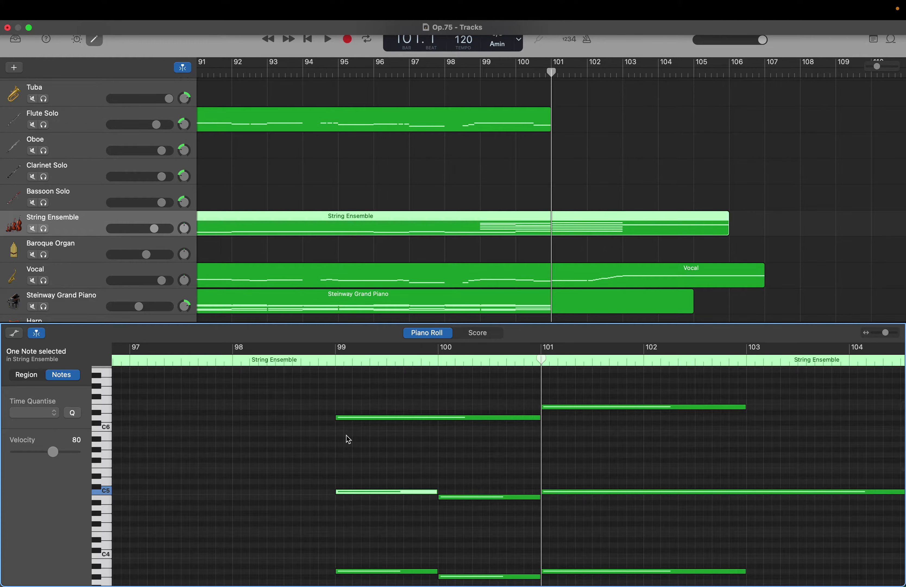
scroll(349, 440, down, 10)
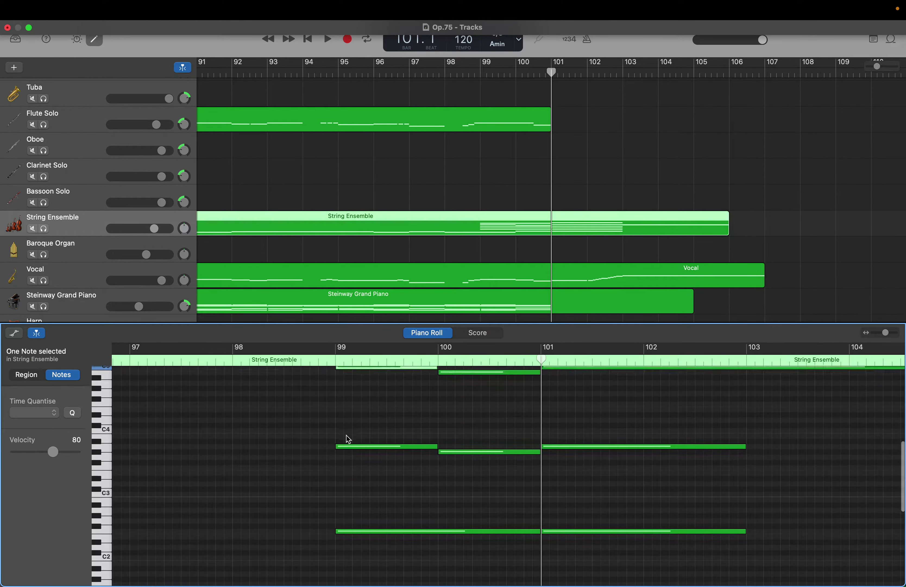
scroll(348, 439, down, 15)
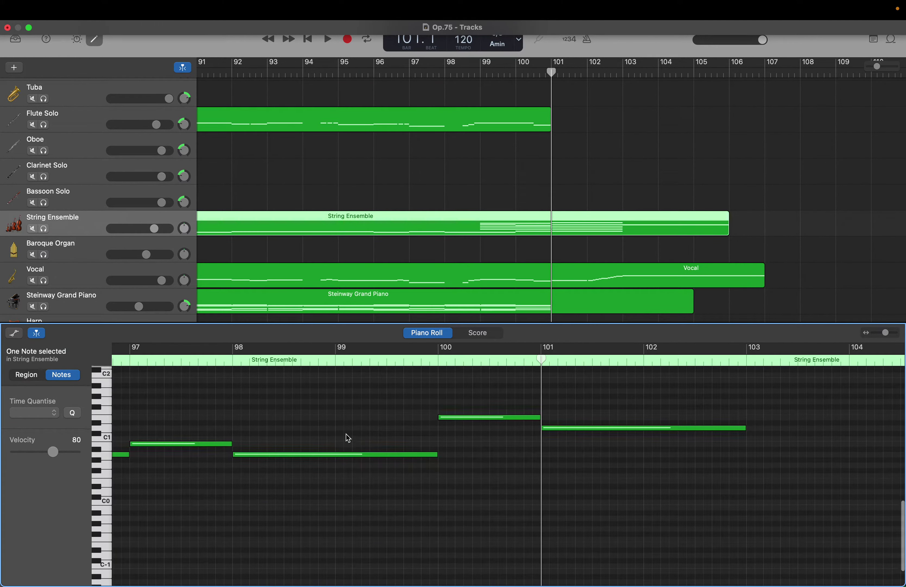
scroll(348, 438, up, 2)
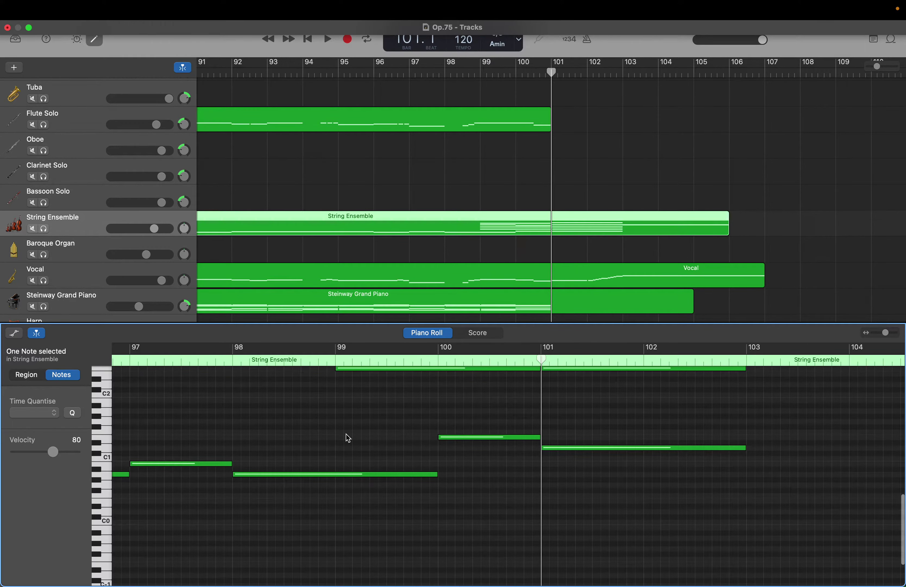
scroll(355, 465, up, 18)
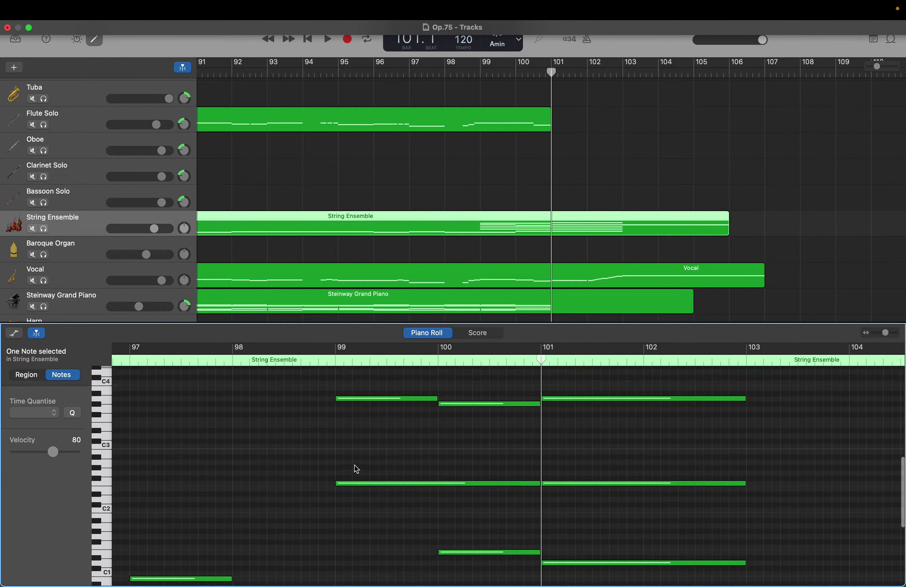
scroll(355, 466, up, 3)
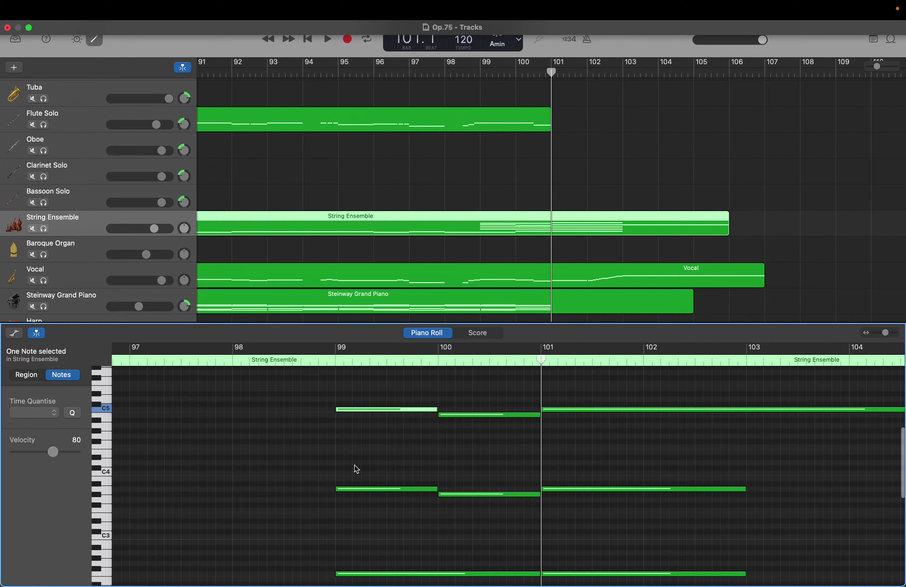
Step: Lower the String Ensemble's one-bar A3 note at bar 99 to E3
scroll(355, 468, down, 4)
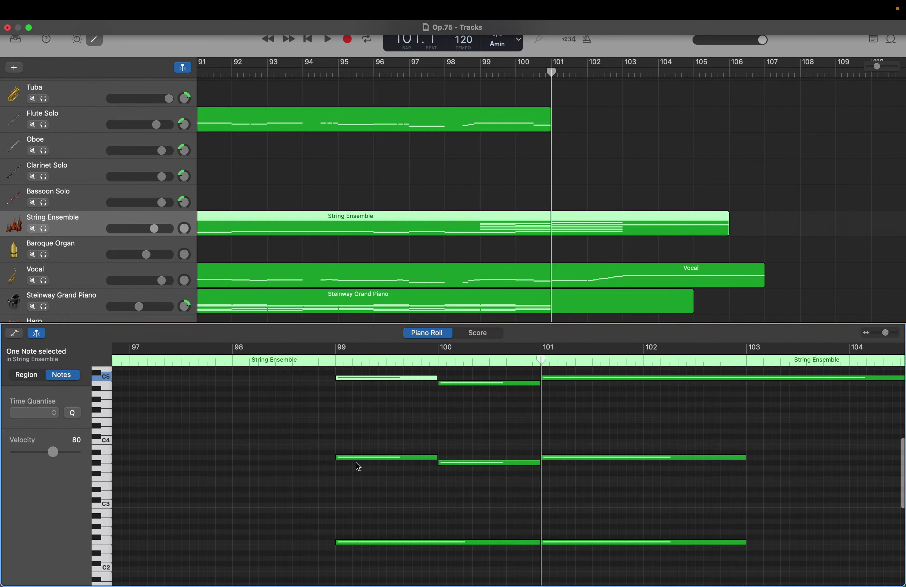
click(357, 458)
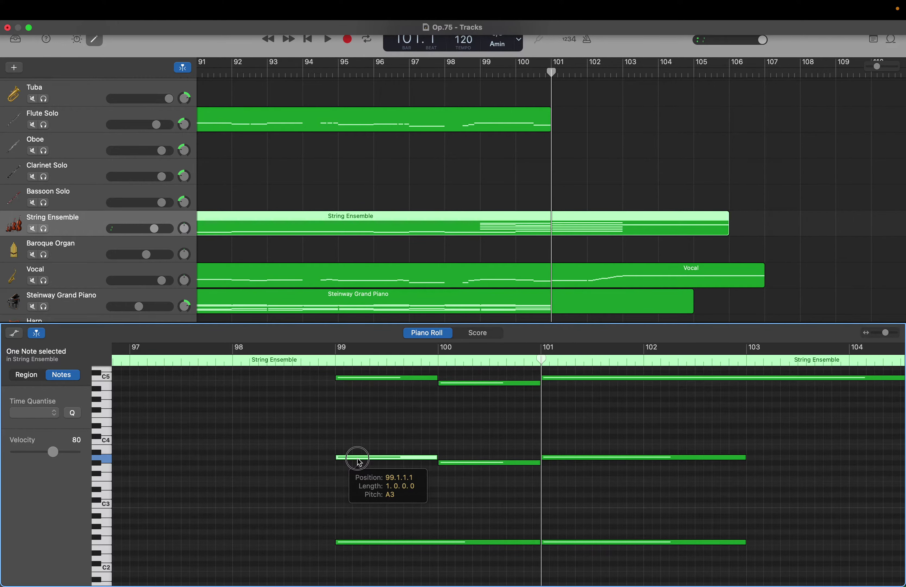
scroll(358, 461, up, 10)
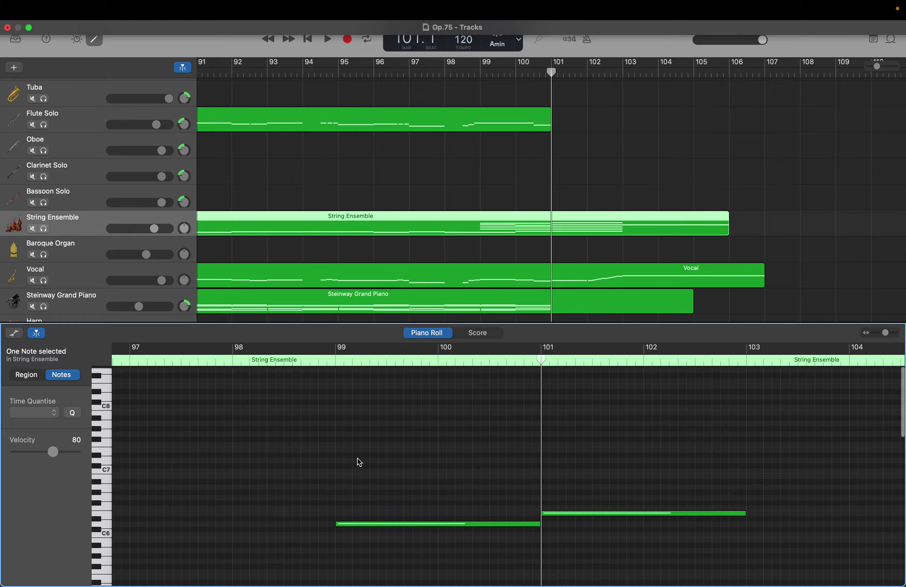
scroll(360, 462, down, 10)
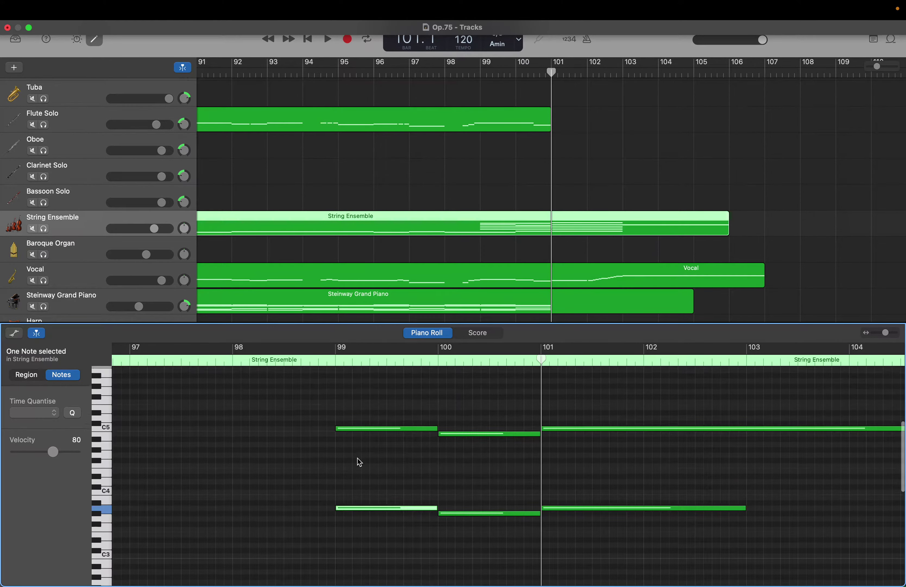
scroll(359, 462, down, 6)
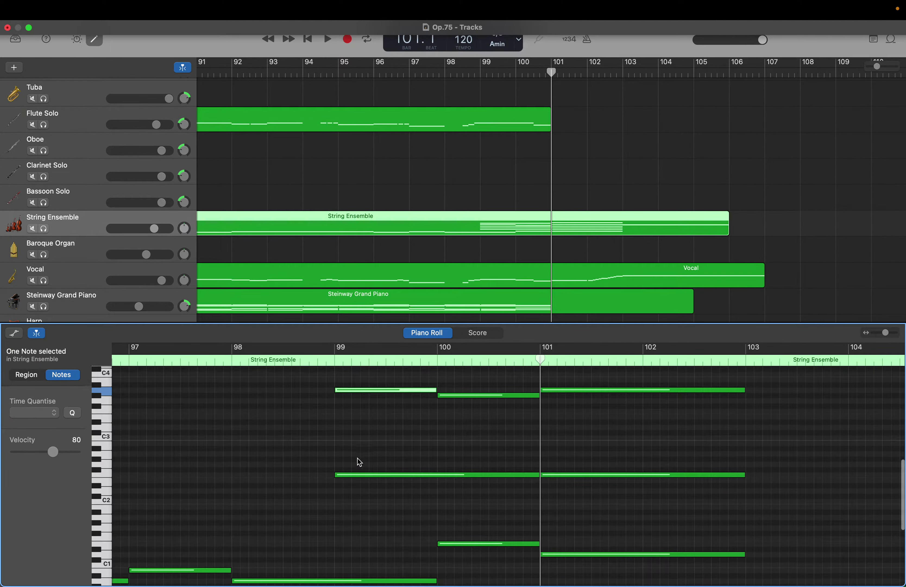
scroll(360, 462, up, 3)
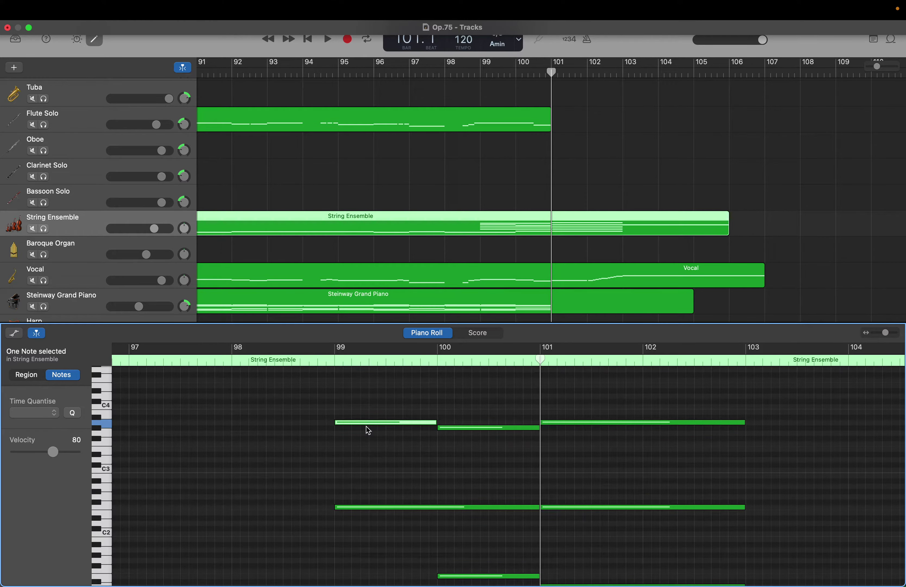
scroll(366, 426, down, 3)
scroll(366, 426, up, 4)
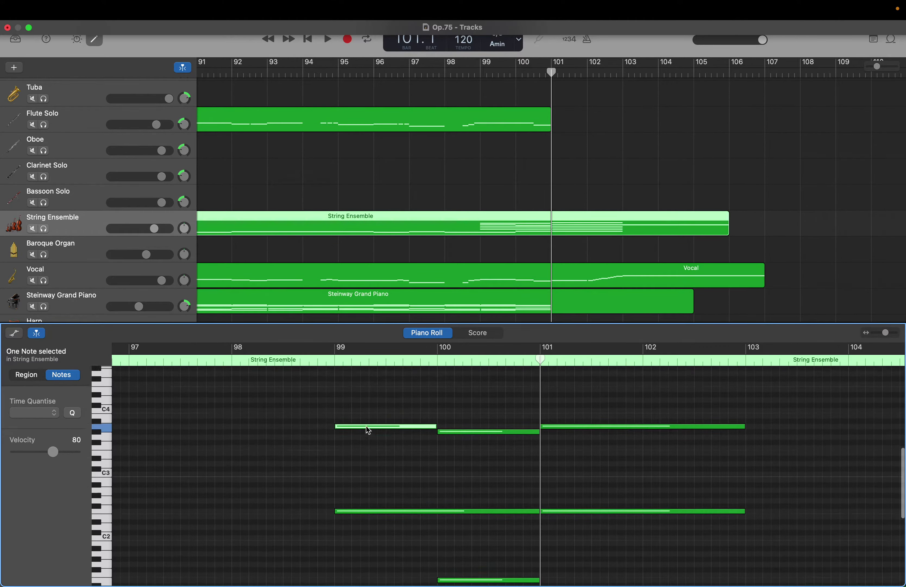
scroll(368, 429, up, 3)
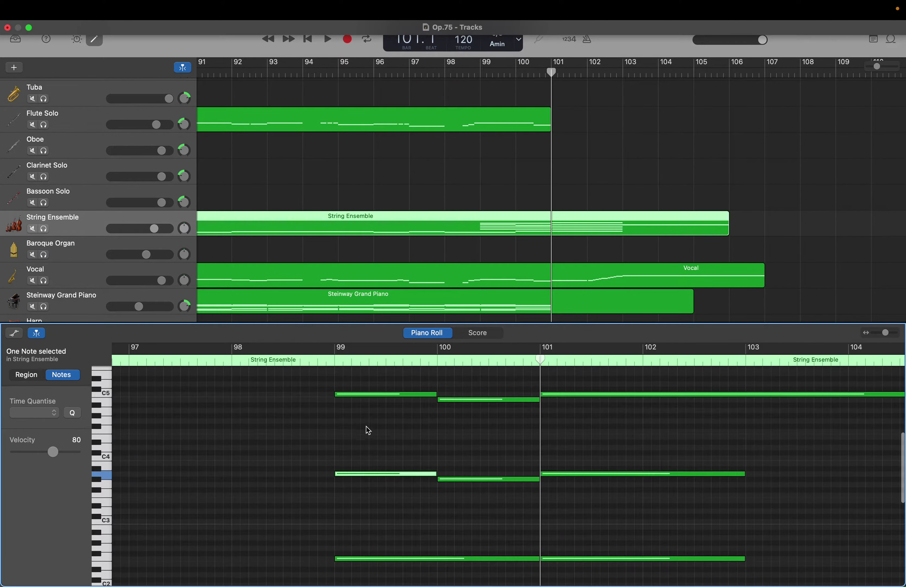
scroll(368, 429, down, 1)
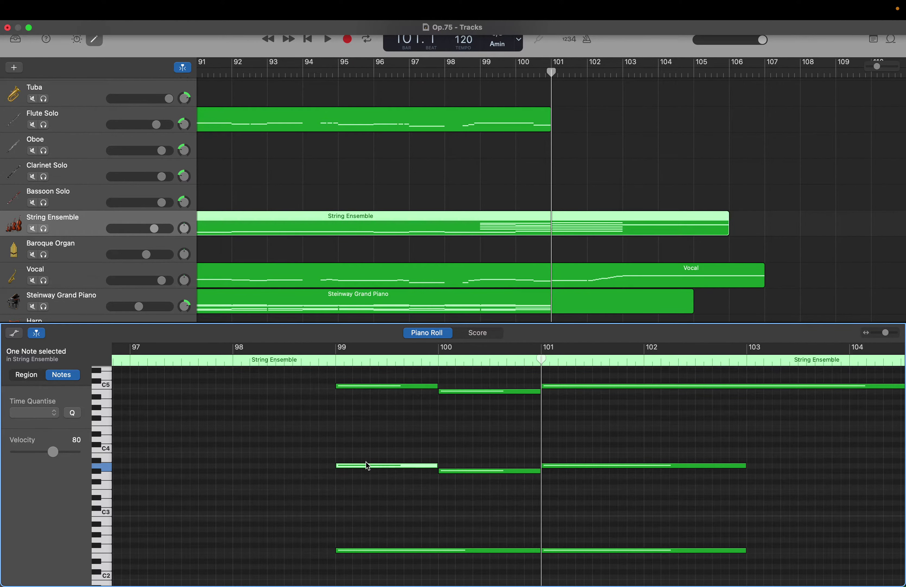
drag(366, 466, 365, 495)
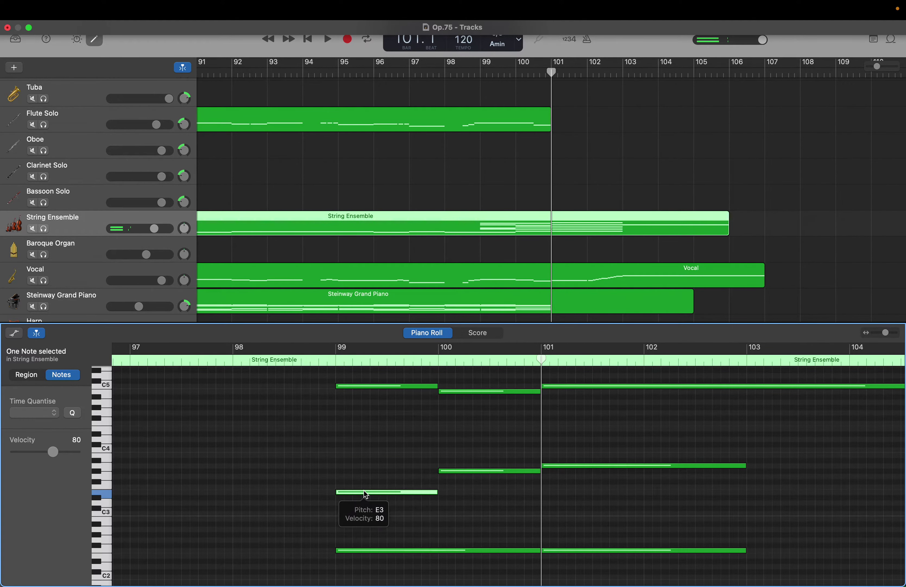
Step: Extend the start of the String Ensemble's E3 note back to bar 98
scroll(366, 495, left, 3)
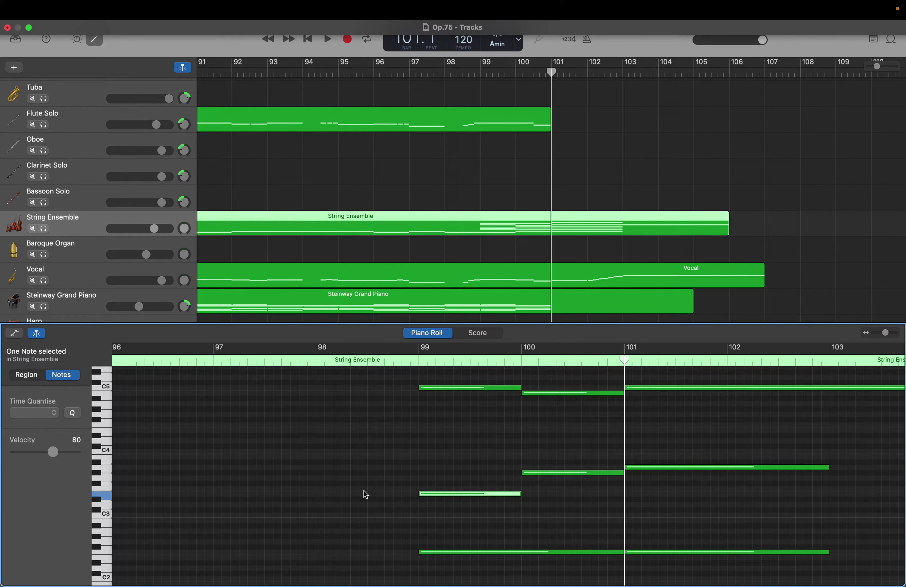
scroll(366, 495, down, 10)
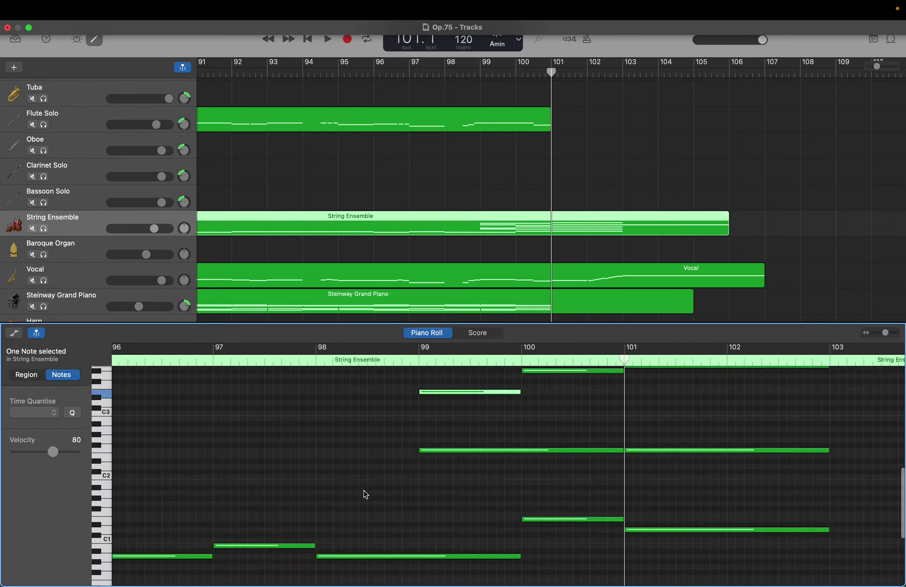
scroll(366, 495, up, 7)
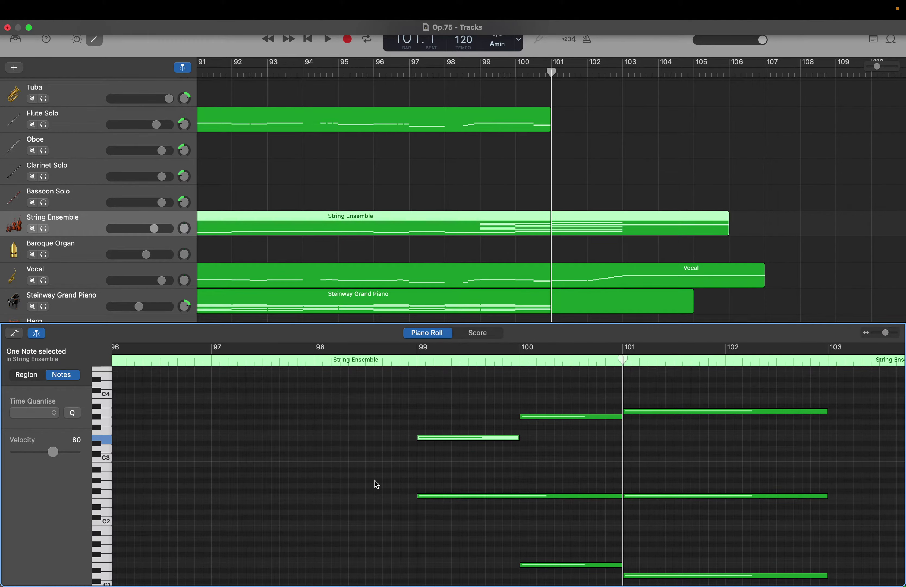
scroll(376, 484, up, 2)
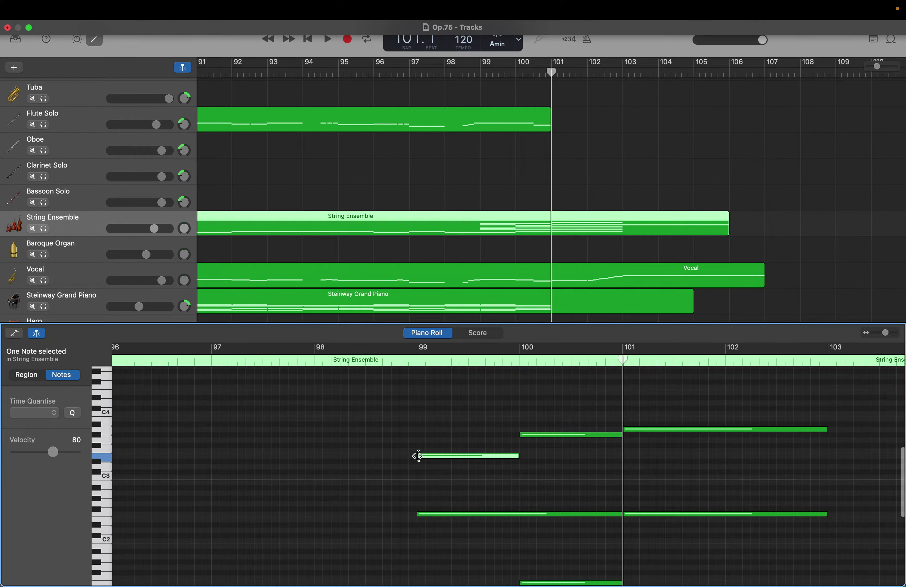
drag(416, 455, 317, 460)
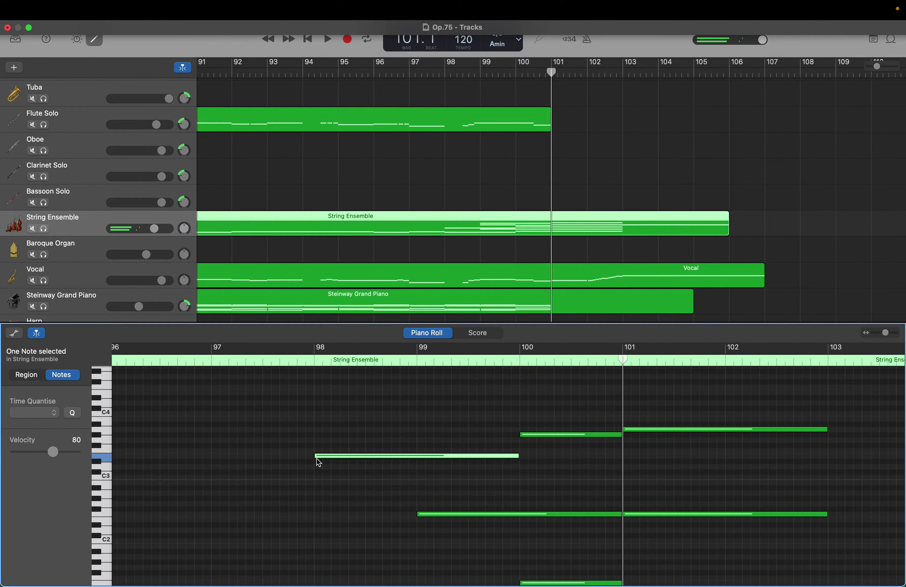
Step: Extend the start of the String Ensemble's bar 99 C5 note back to bar 98
scroll(319, 462, up, 10)
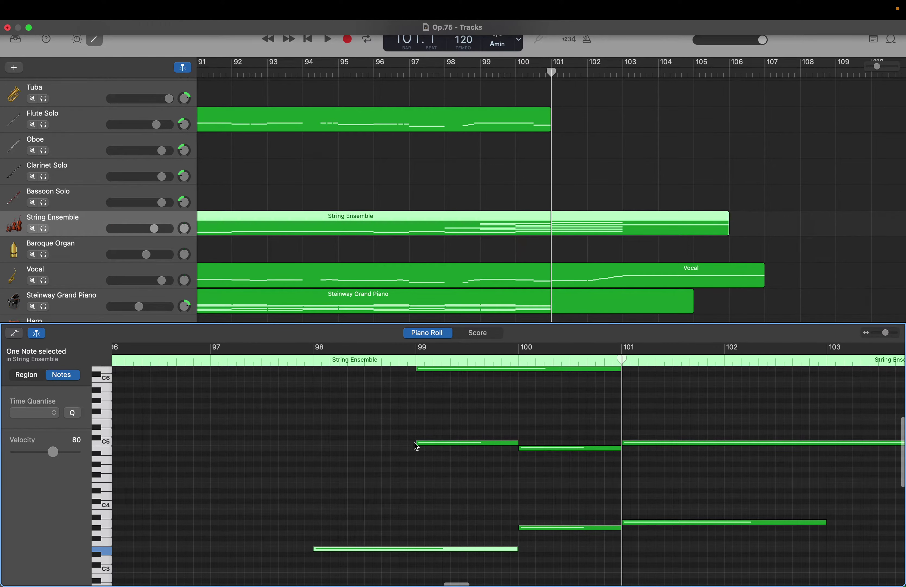
click(405, 442)
scroll(389, 442, left, 1)
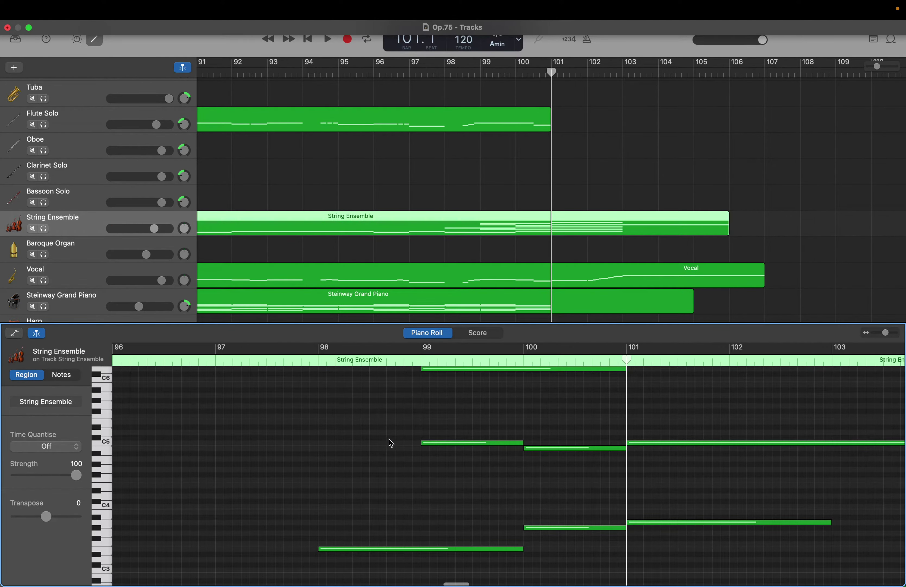
drag(421, 443, 323, 443)
Step: Add a one-bar B5 note above the C5 at bar 98 of the String Ensemble region
scroll(321, 442, up, 3)
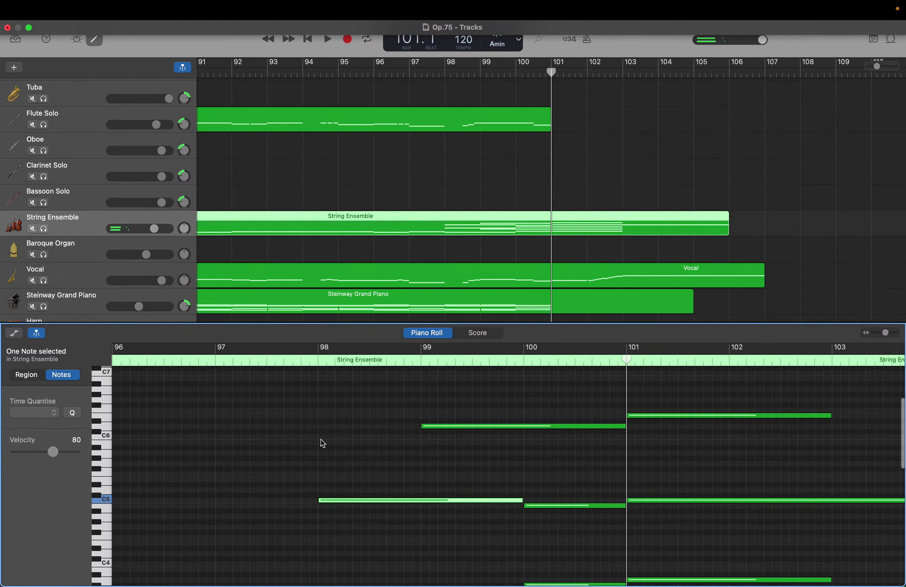
scroll(321, 439, down, 7)
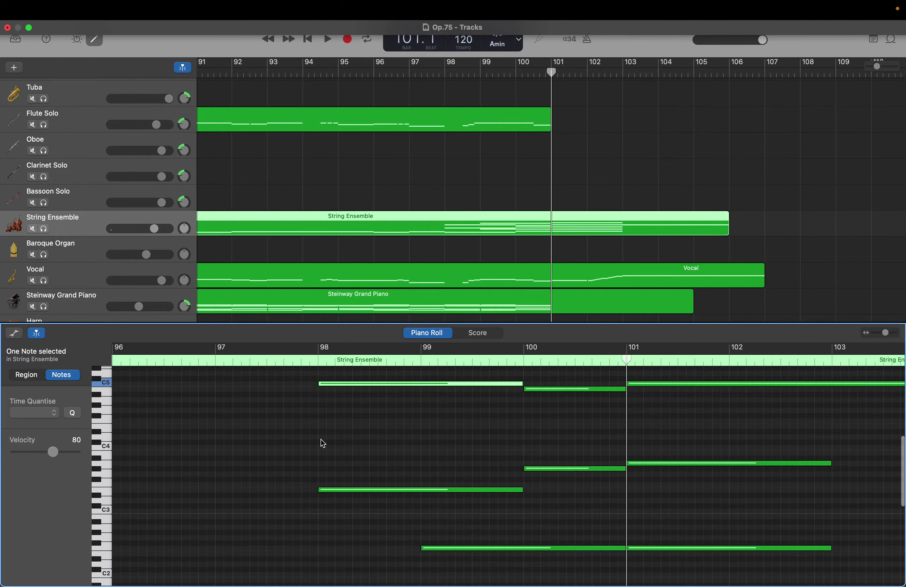
scroll(321, 439, down, 5)
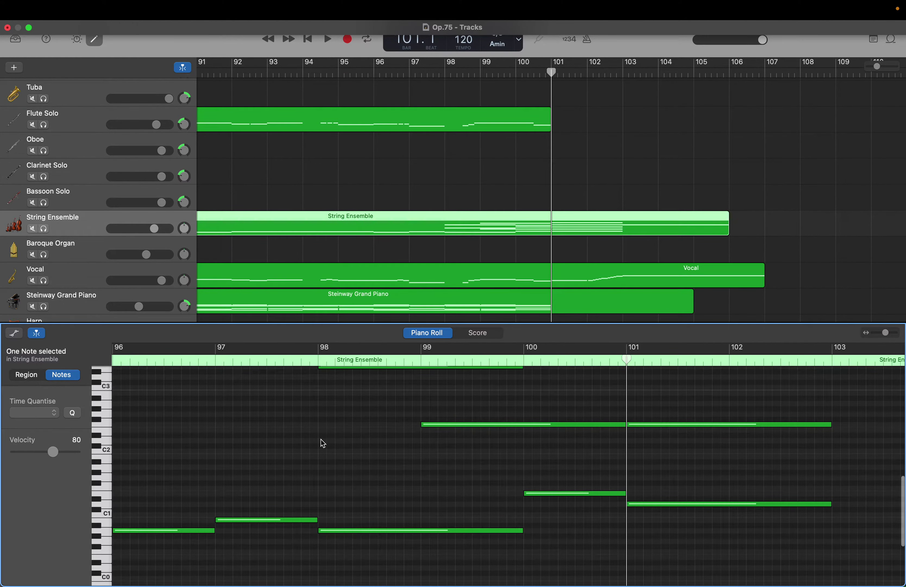
scroll(320, 439, up, 2)
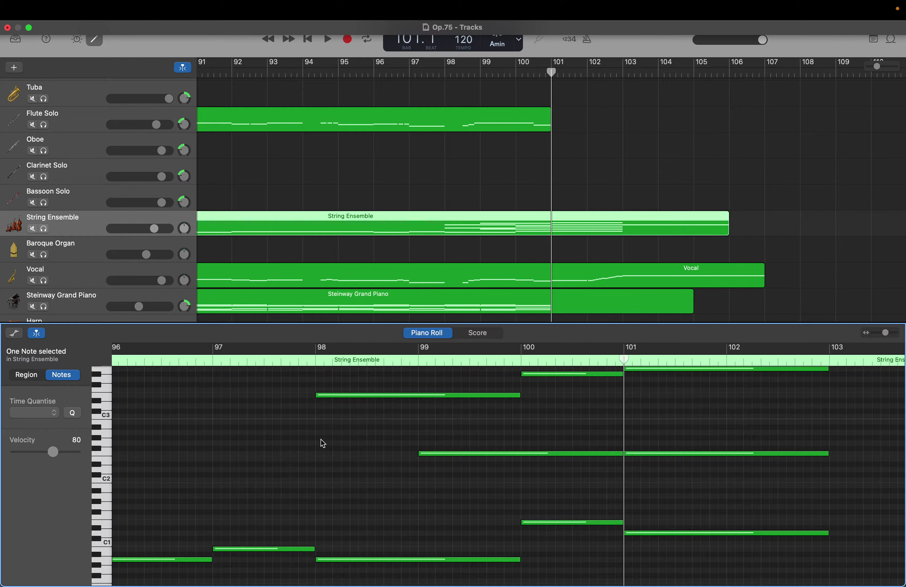
scroll(338, 446, up, 15)
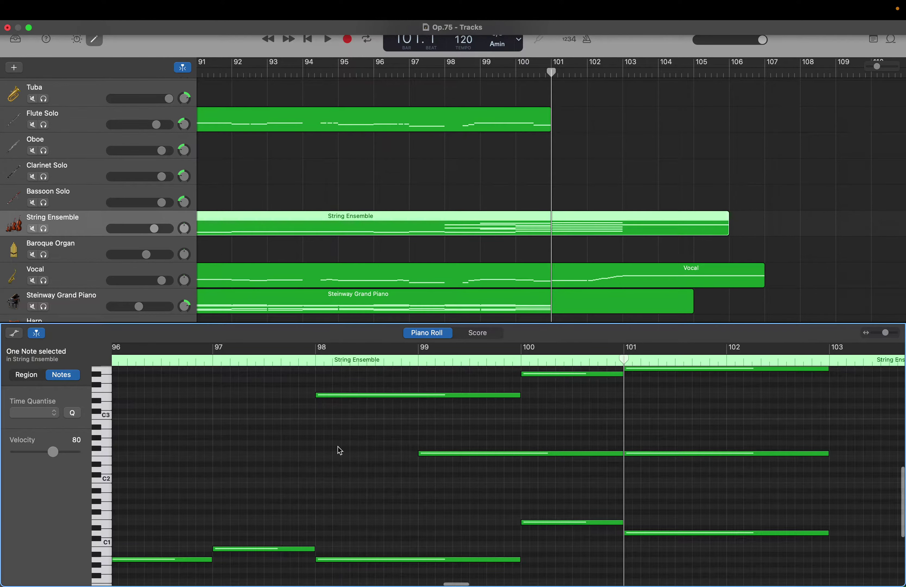
scroll(339, 450, left, 1)
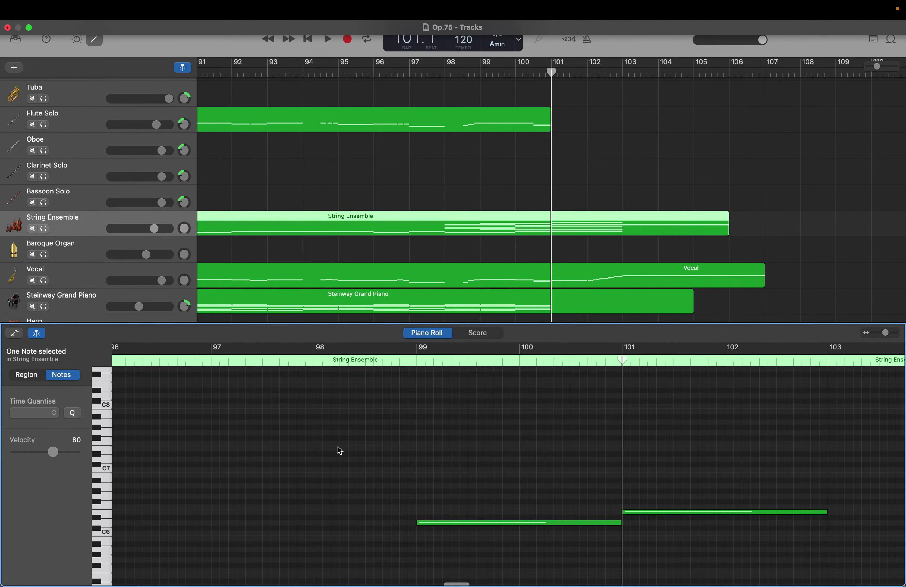
scroll(337, 447, left, 1)
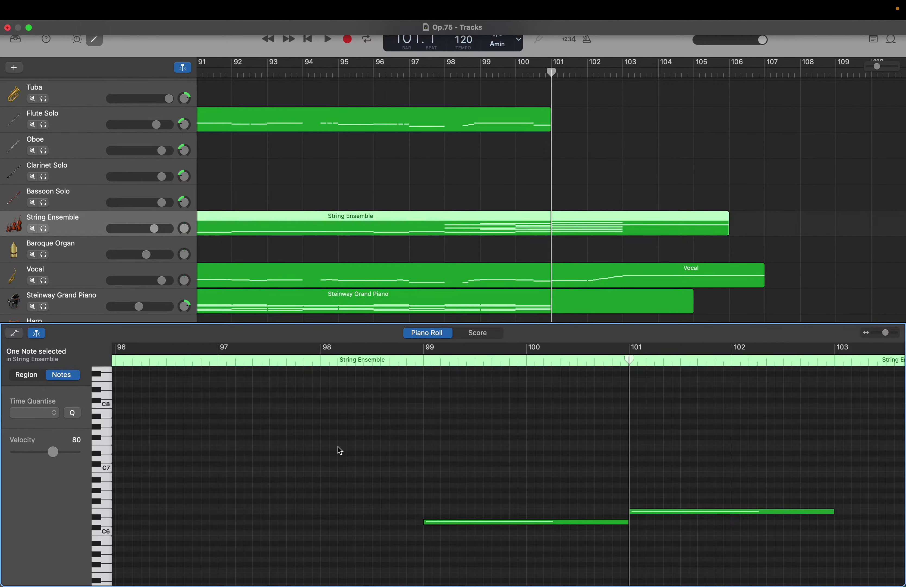
scroll(338, 446, down, 4)
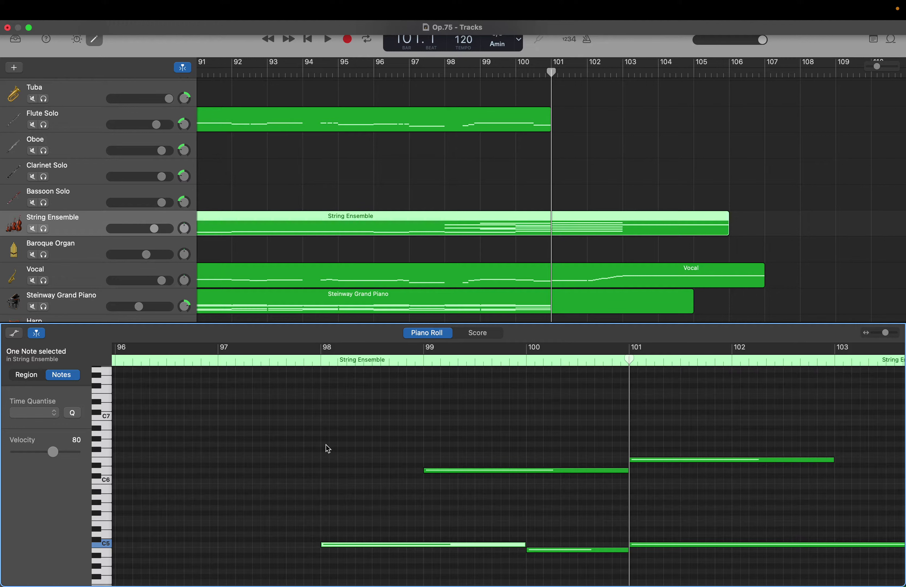
right_click(329, 489)
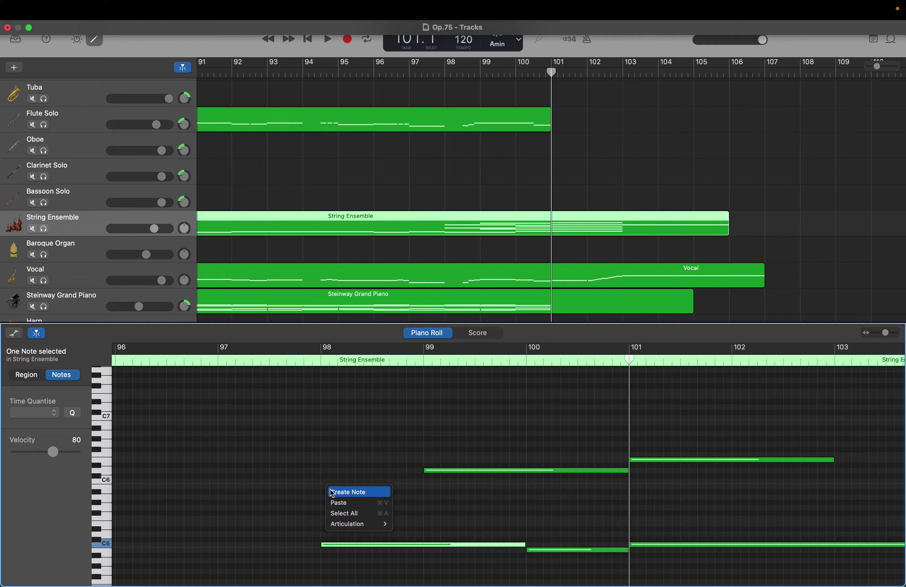
click(332, 492)
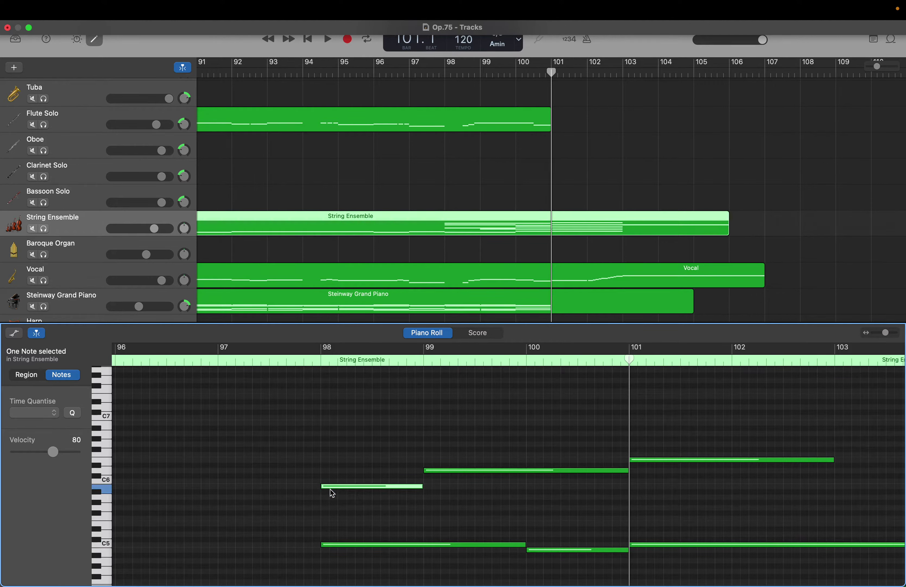
Step: Add a one-bar G2 note between the bass note and the E3 at bar 98 of the String Ensemble region
scroll(331, 492, down, 10)
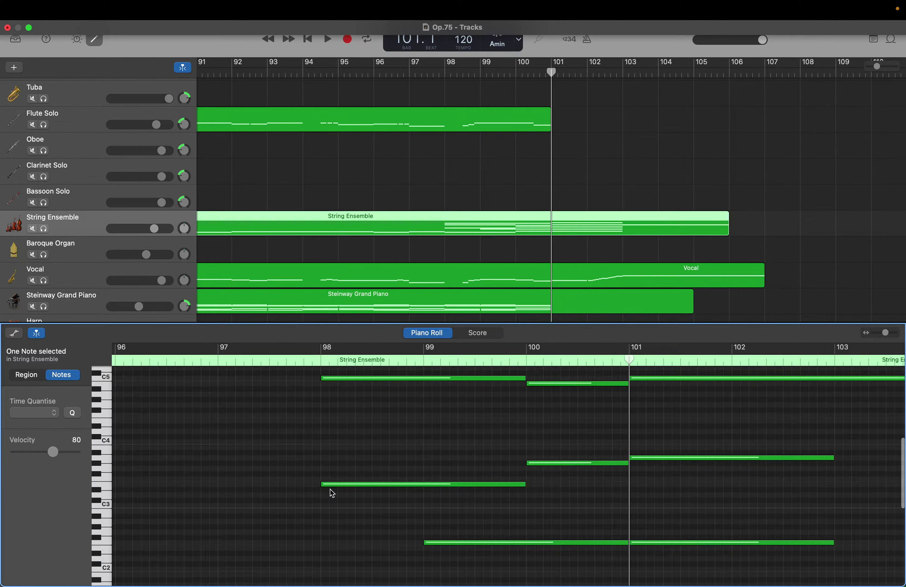
scroll(333, 493, down, 5)
scroll(332, 493, up, 5)
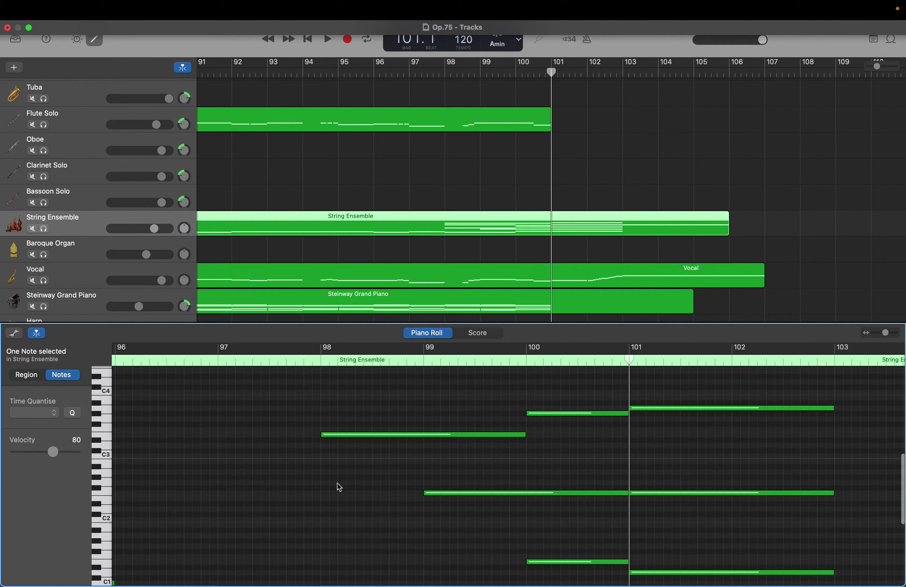
scroll(359, 486, down, 3)
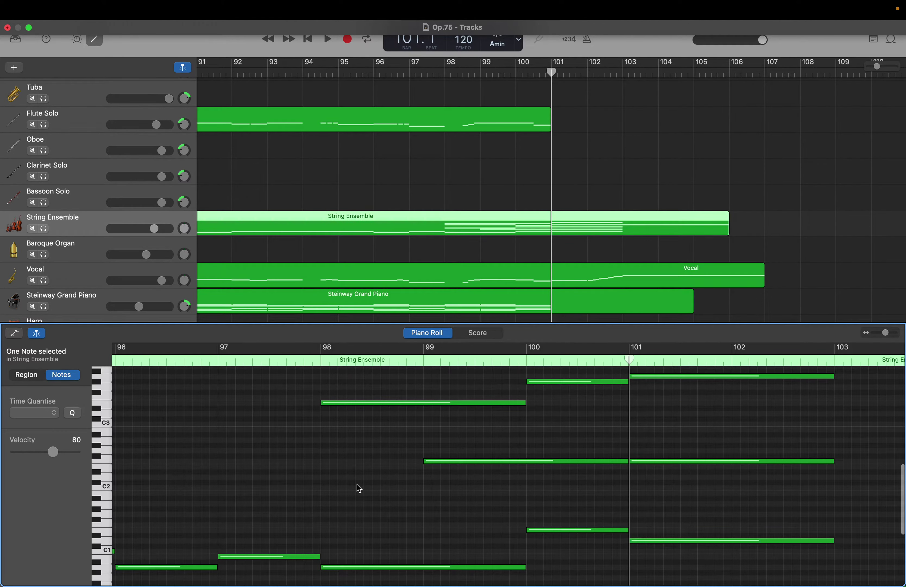
right_click(325, 449)
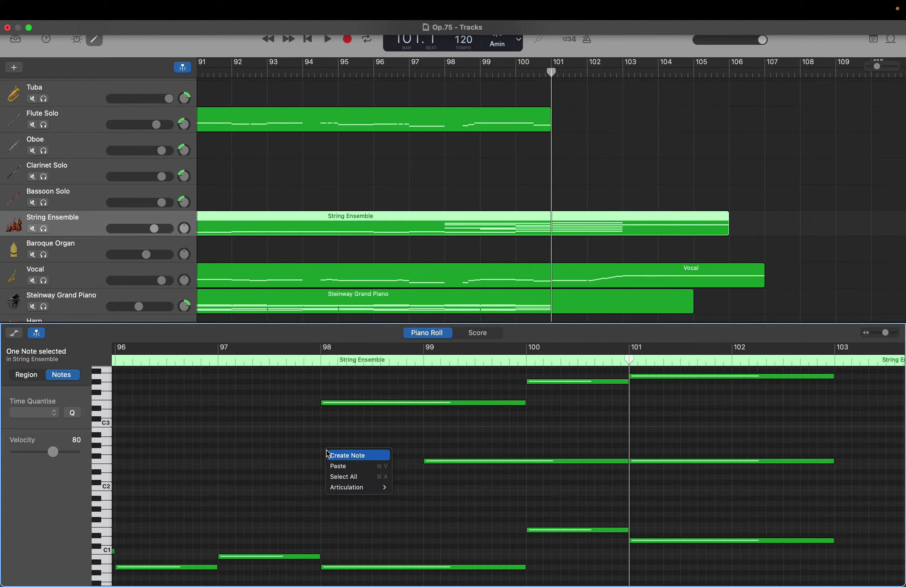
click(347, 455)
mouse_move(329, 451)
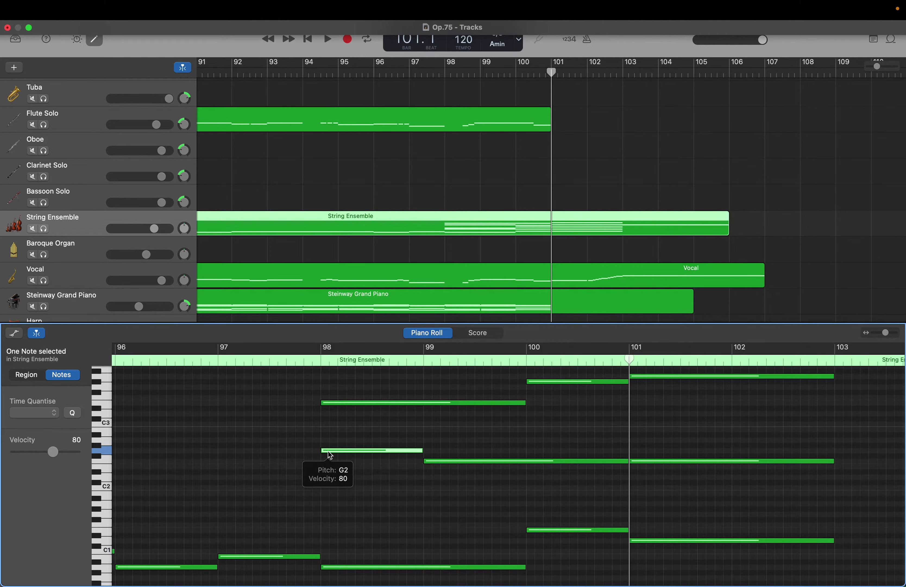
Step: Extend the start of the String Ensemble's E3 note from bar 98 back to bar 97
scroll(328, 451, left, 3)
scroll(329, 451, left, 2)
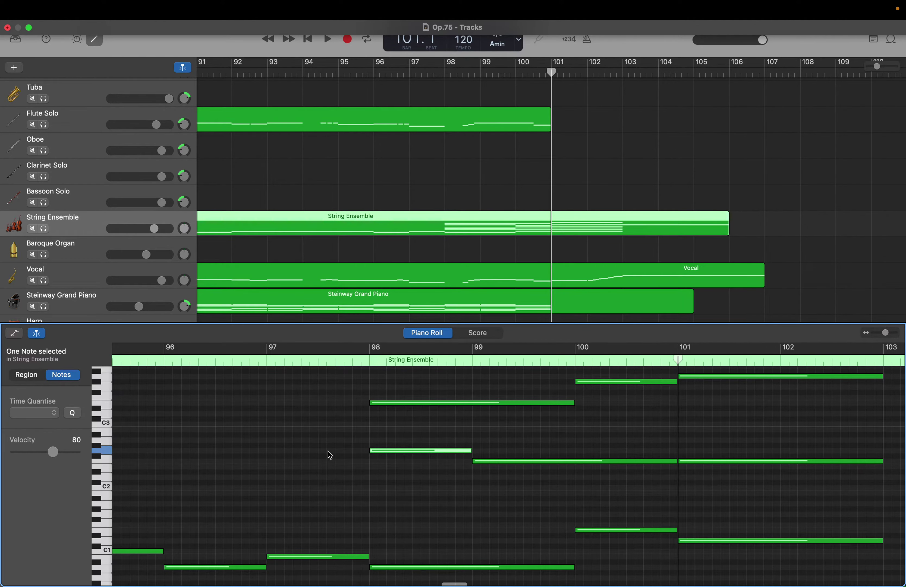
click(311, 558)
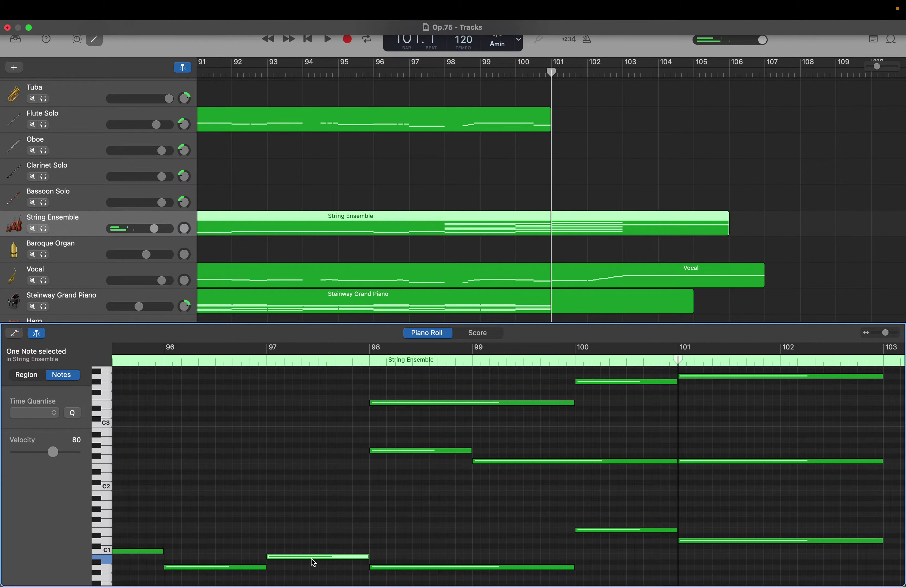
scroll(313, 562, up, 2)
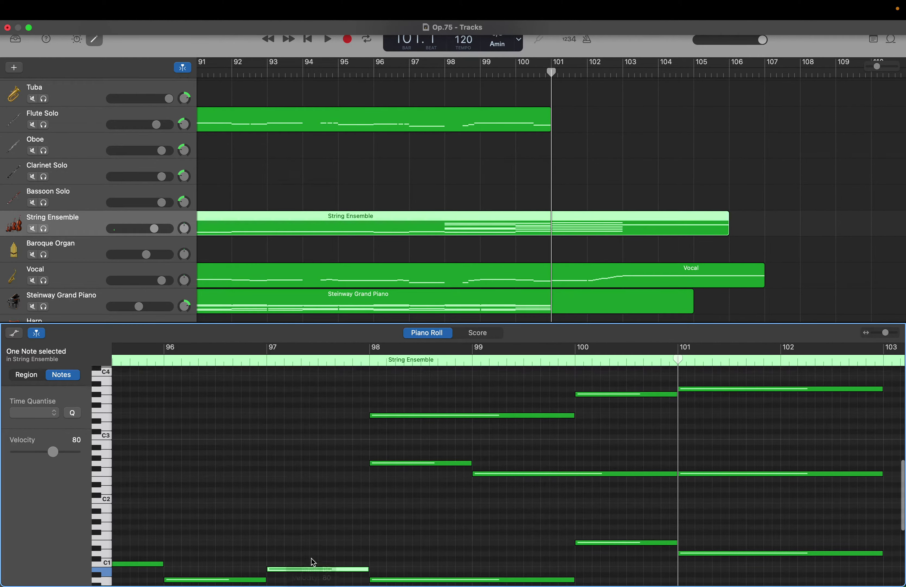
scroll(313, 562, up, 4)
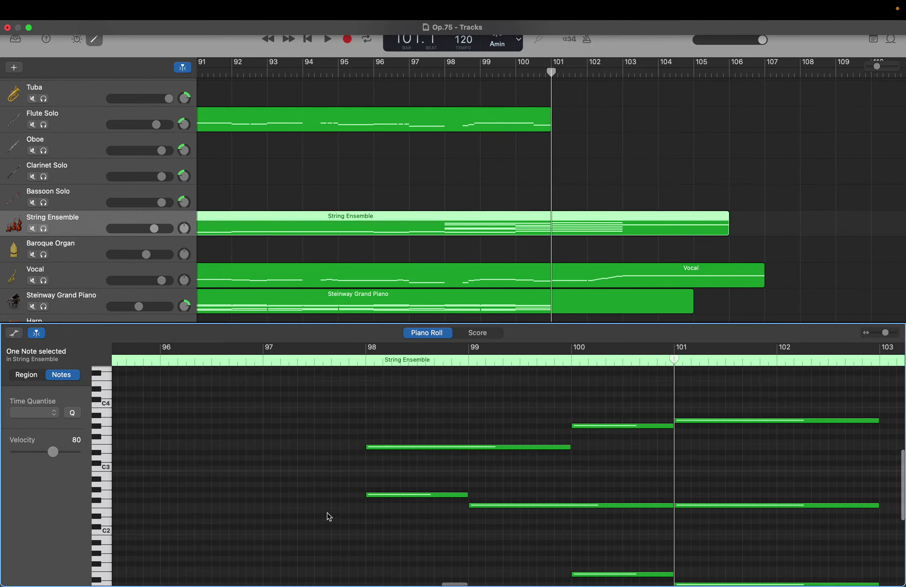
scroll(328, 517, up, 3)
scroll(330, 516, up, 1)
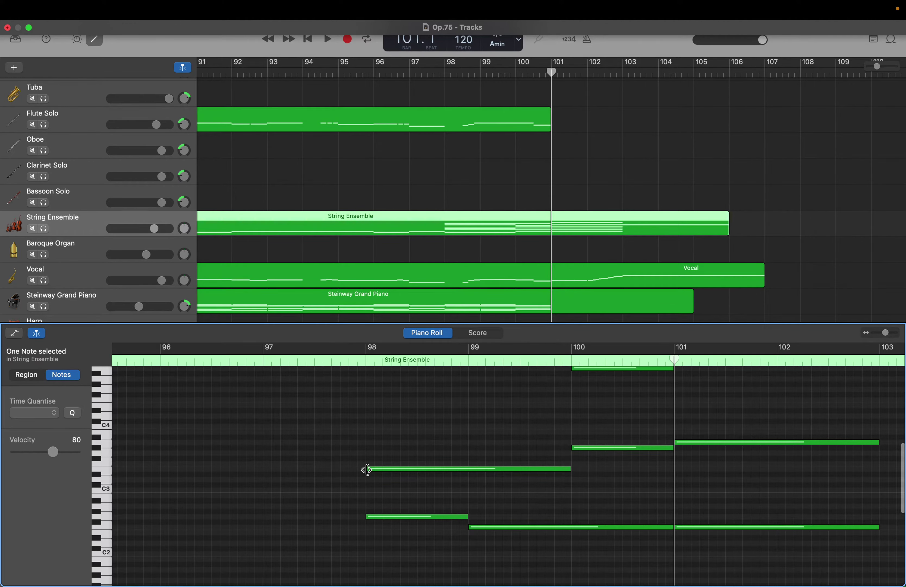
drag(367, 469, 265, 478)
Step: Extend the start of the String Ensemble's G2 note from bar 98 back to bar 97
scroll(265, 477, up, 8)
scroll(266, 480, up, 1)
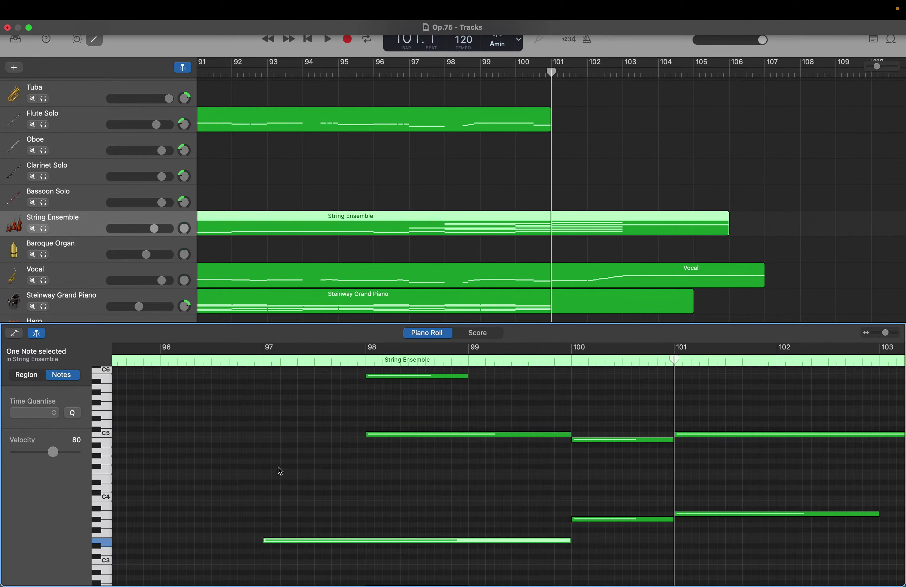
scroll(278, 467, up, 5)
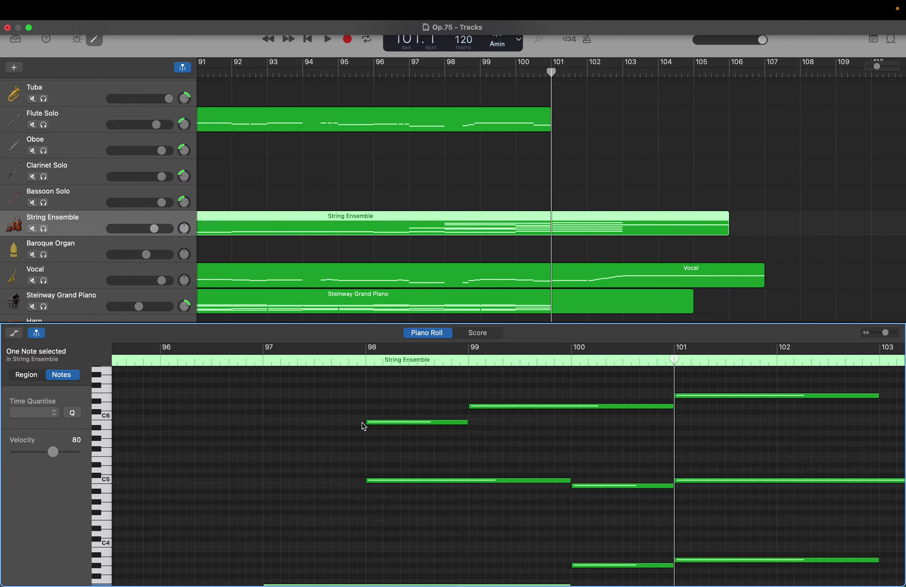
scroll(347, 427, down, 20)
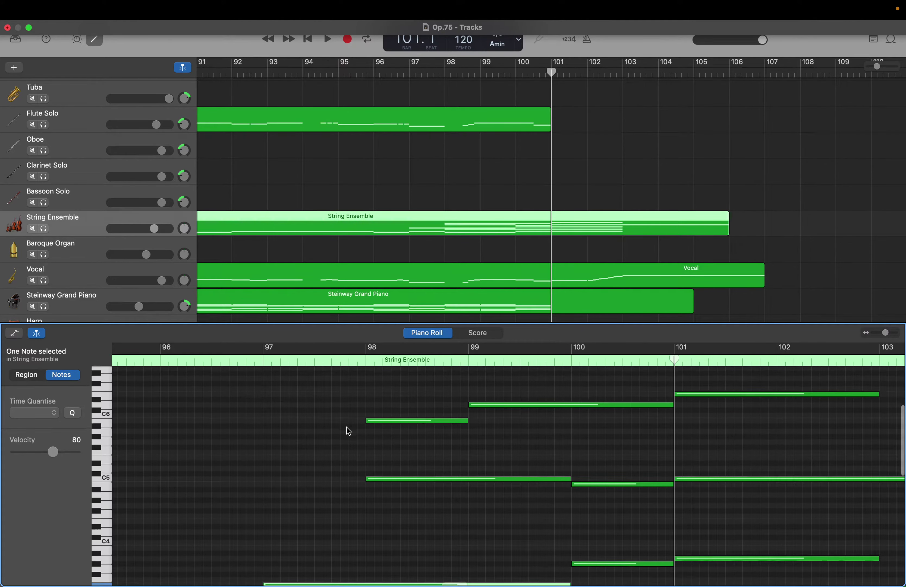
scroll(347, 427, up, 5)
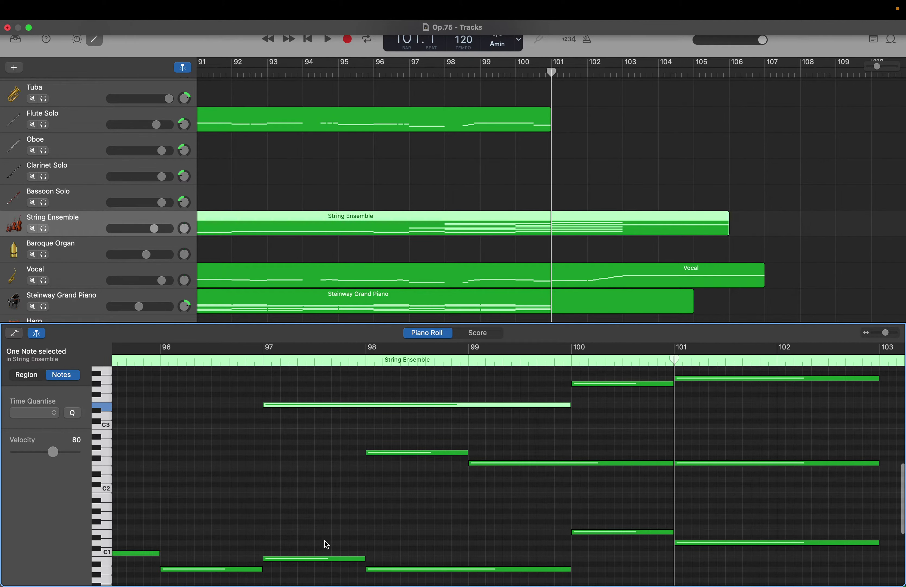
scroll(325, 545, up, 20)
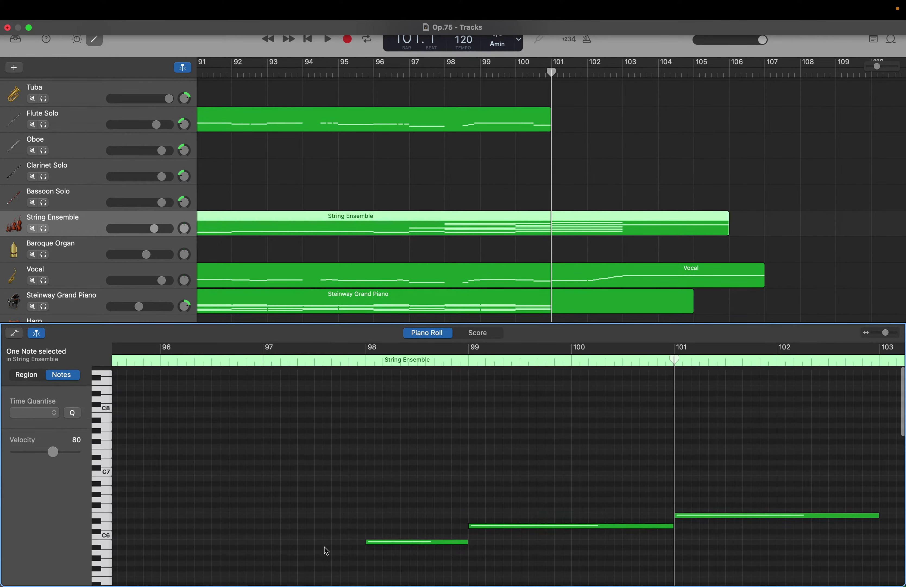
scroll(326, 551, down, 16)
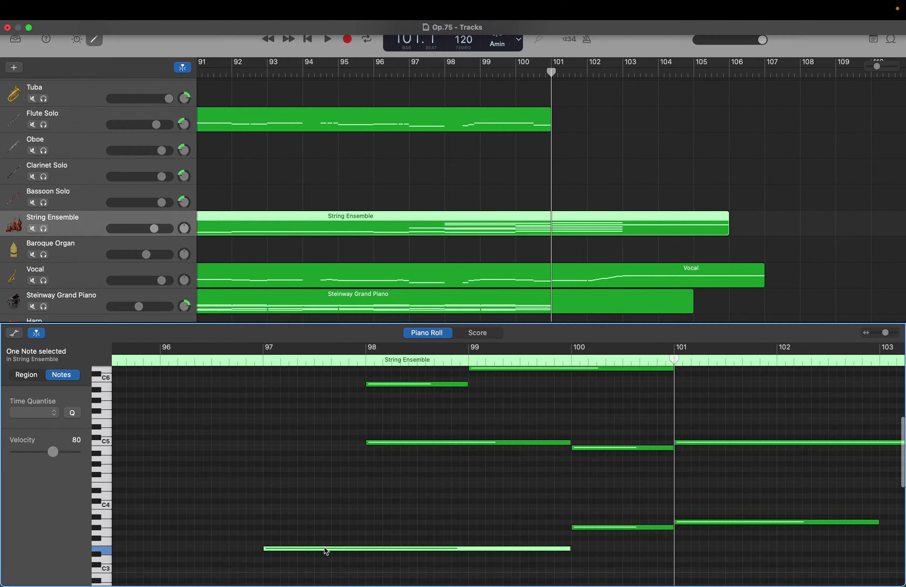
scroll(327, 551, down, 10)
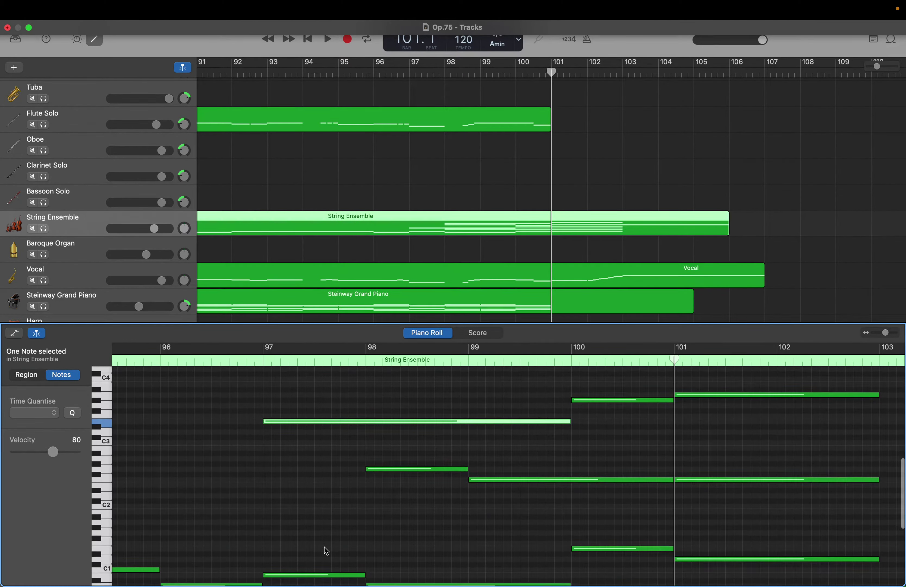
scroll(326, 551, up, 1)
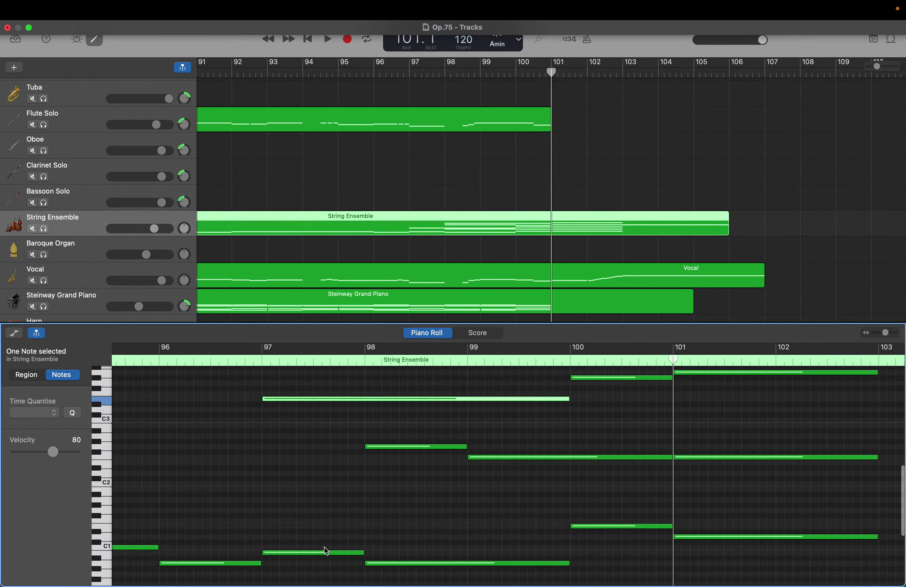
scroll(326, 551, up, 1)
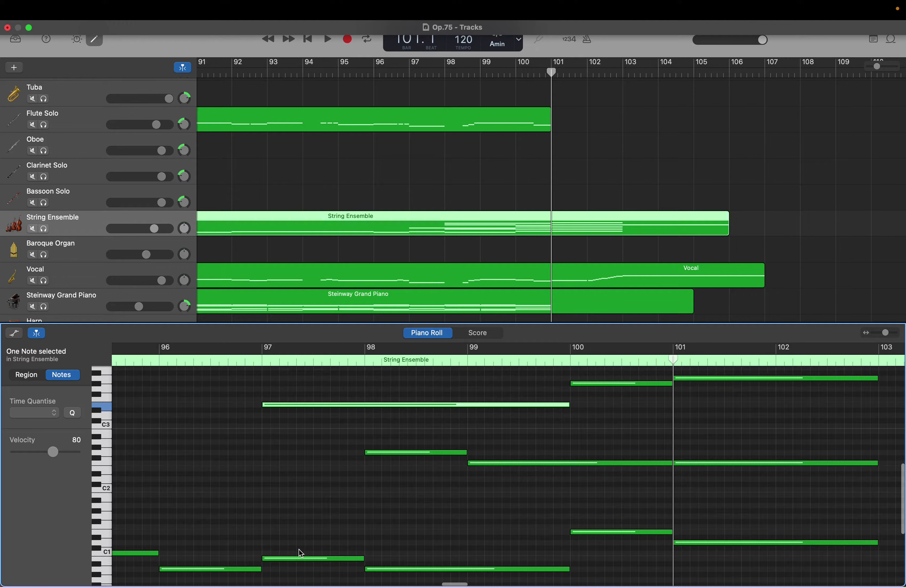
click(298, 559)
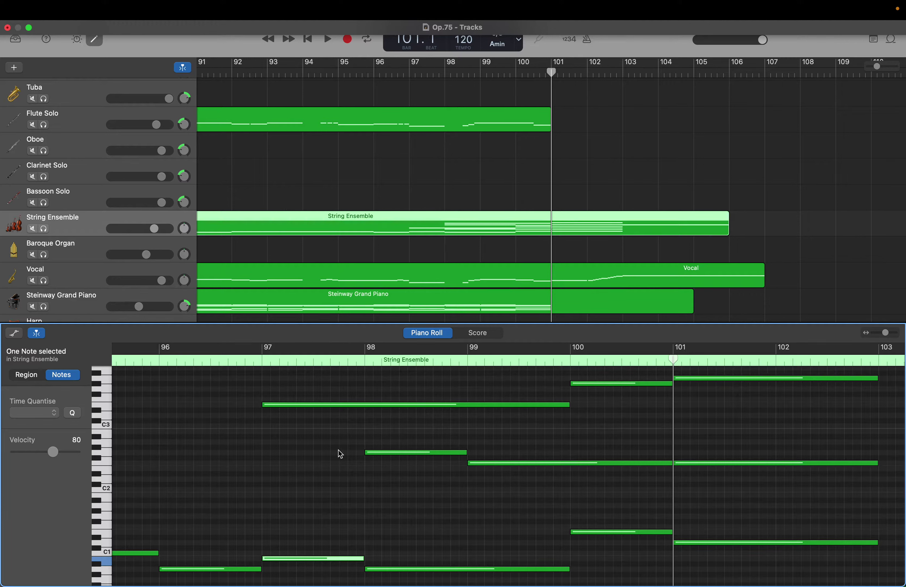
drag(364, 452, 266, 453)
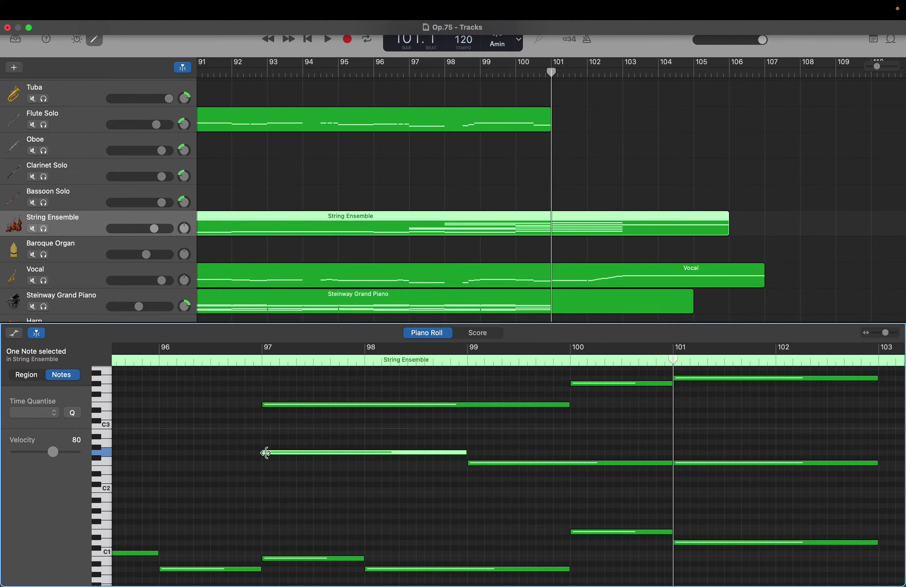
Step: Add a one-bar D6 note at bar 97 of the String Ensemble region, just before the bar 98 B5 note
scroll(295, 437, up, 5)
scroll(296, 437, up, 15)
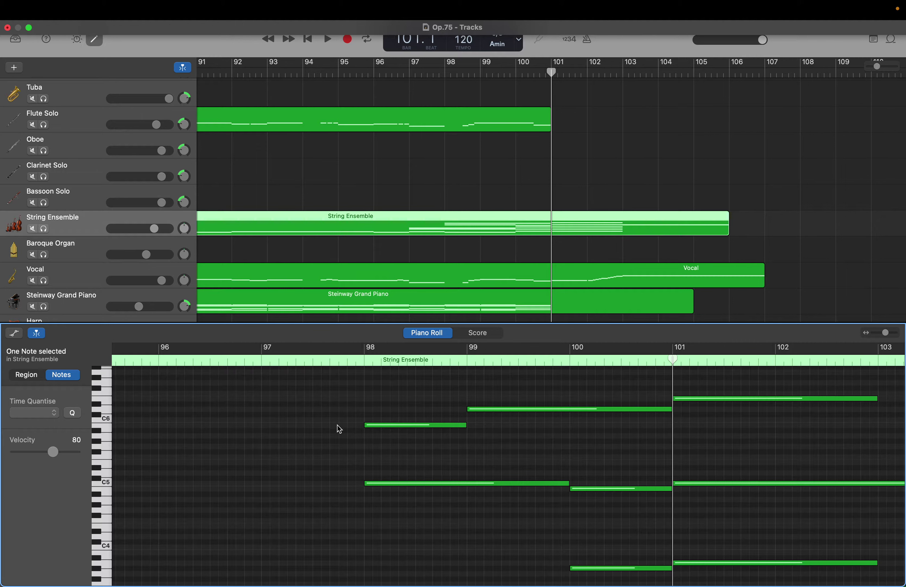
click(369, 425)
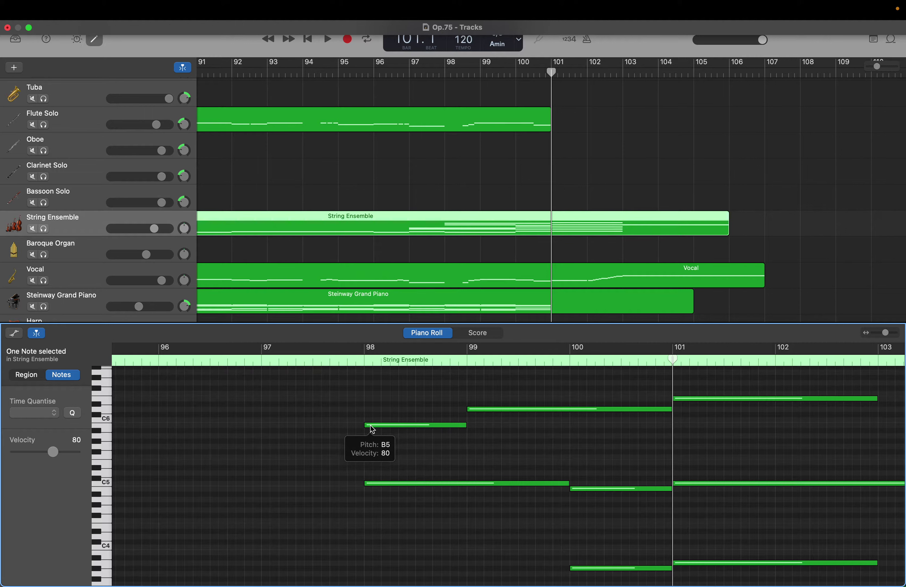
click(367, 424)
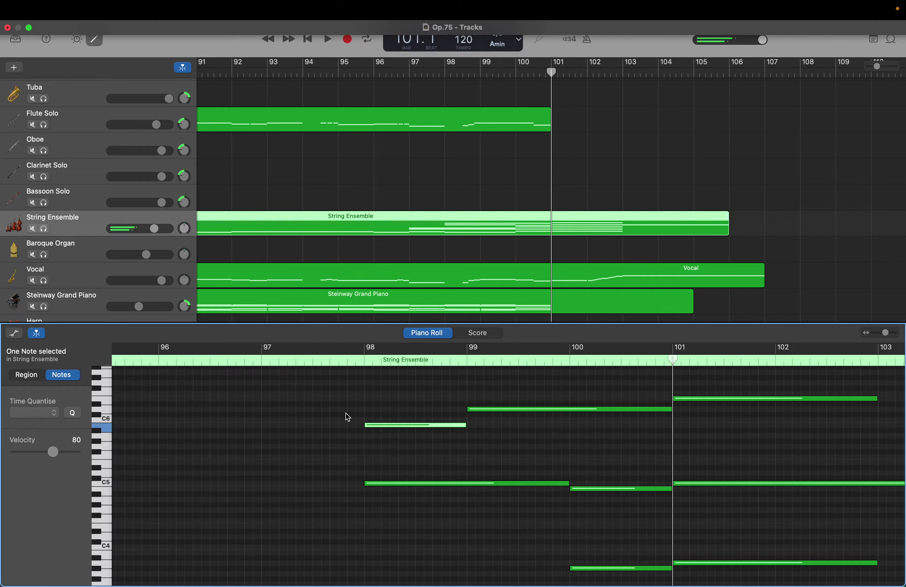
right_click(270, 411)
click(272, 414)
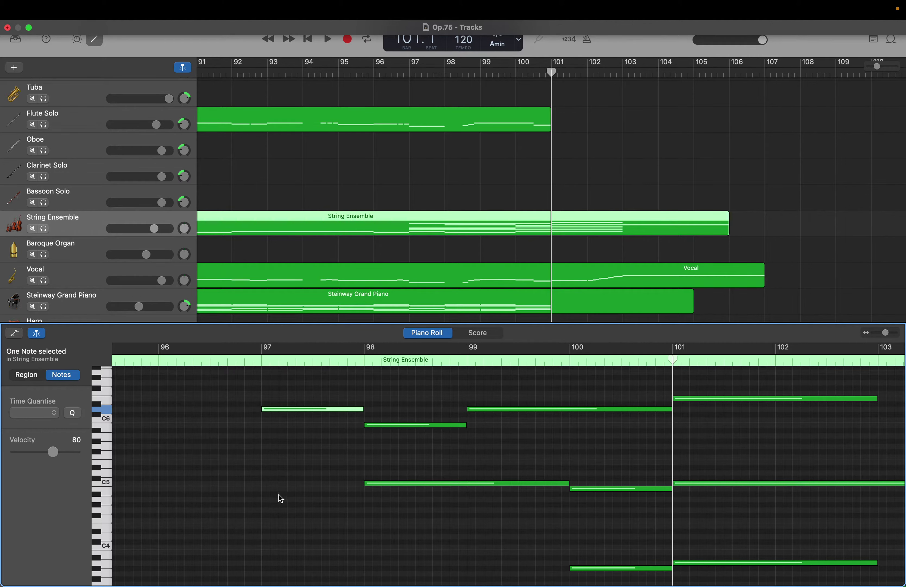
Step: Add a one-bar F4 note at bar 97 of the String Ensemble region, between the E3 and D6 notes
scroll(279, 495, down, 3)
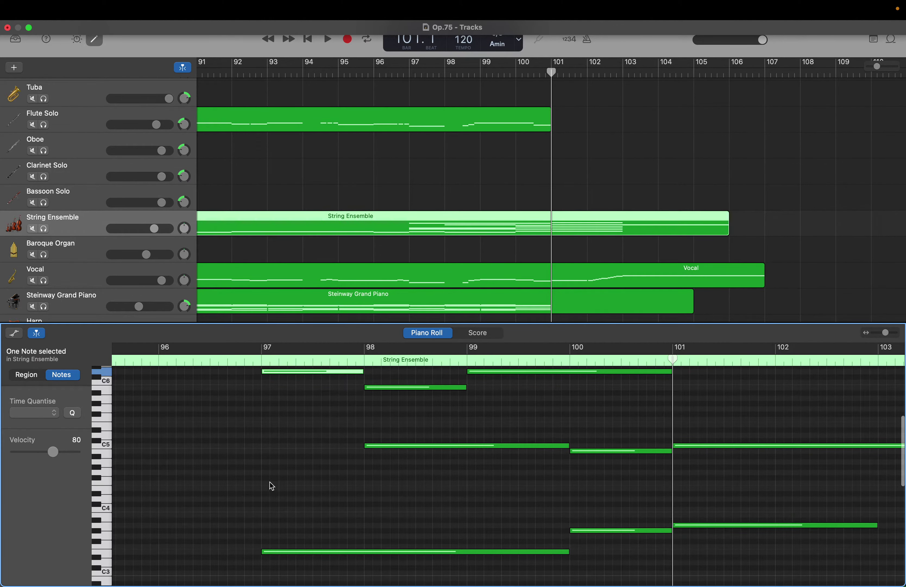
right_click(272, 488)
click(273, 489)
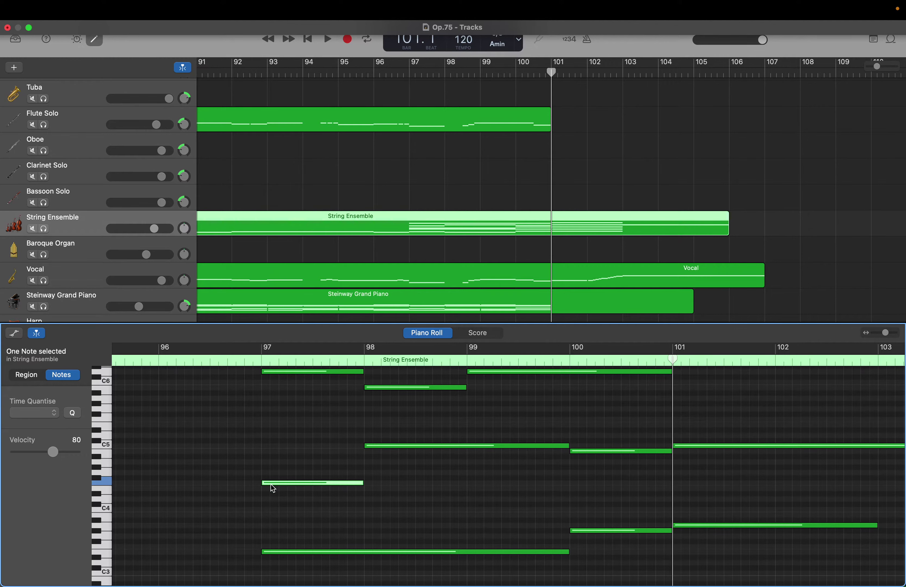
mouse_move(273, 488)
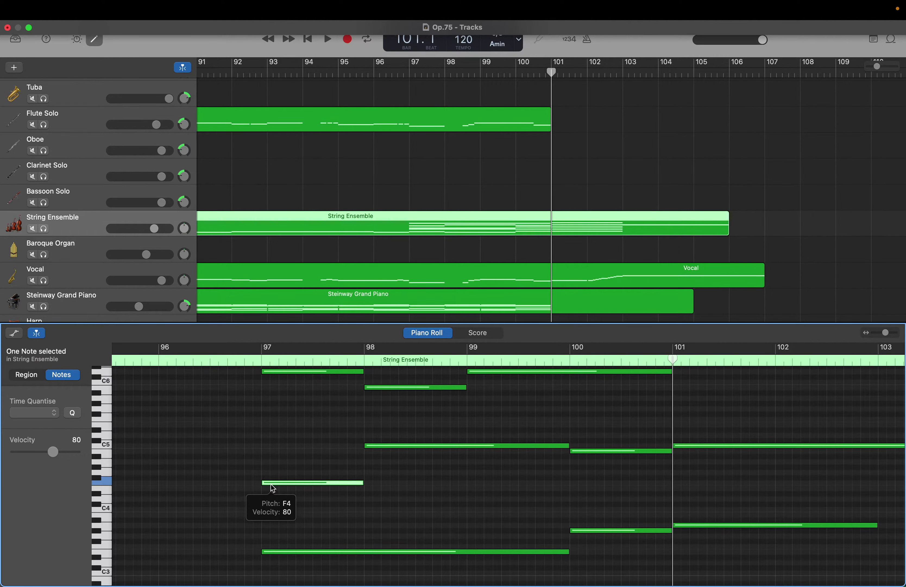
Step: Extend the starts of the String Ensemble's bar 97 F4 and D6 notes back to bar 96
scroll(273, 488, down, 2)
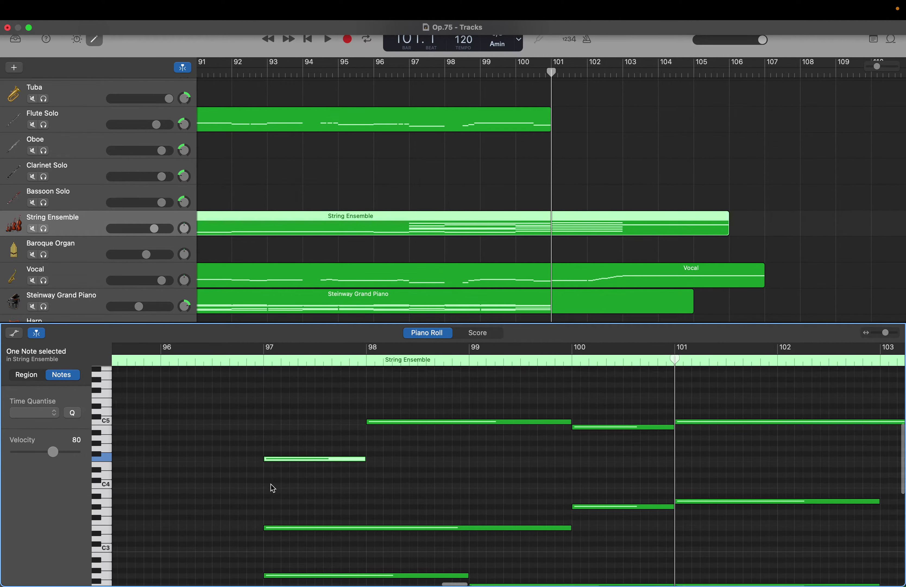
scroll(273, 488, left, 3)
scroll(272, 485, left, 1)
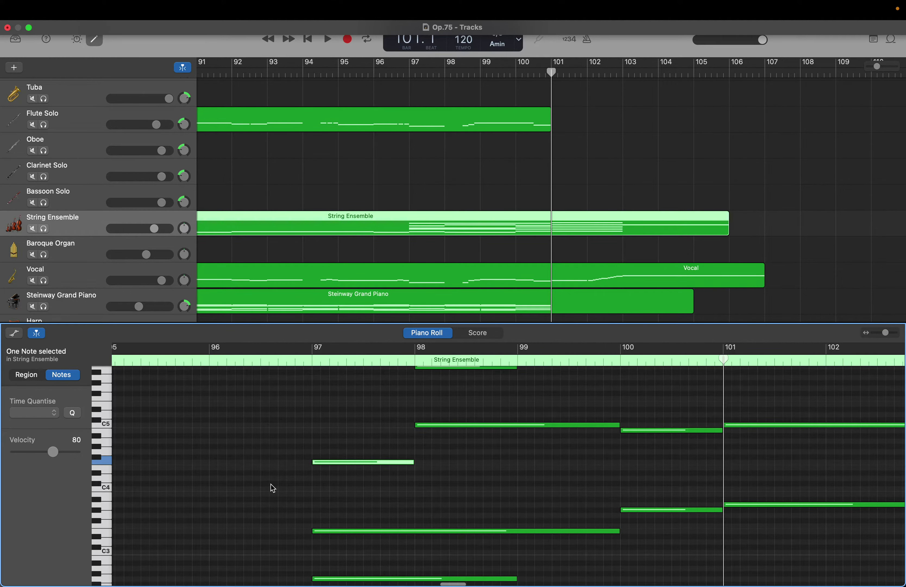
scroll(272, 484, down, 5)
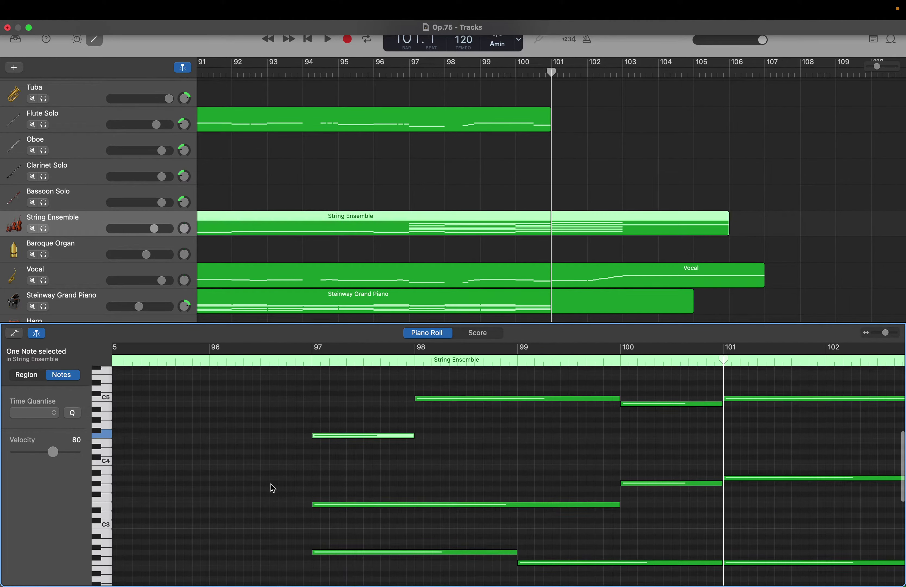
scroll(271, 485, down, 15)
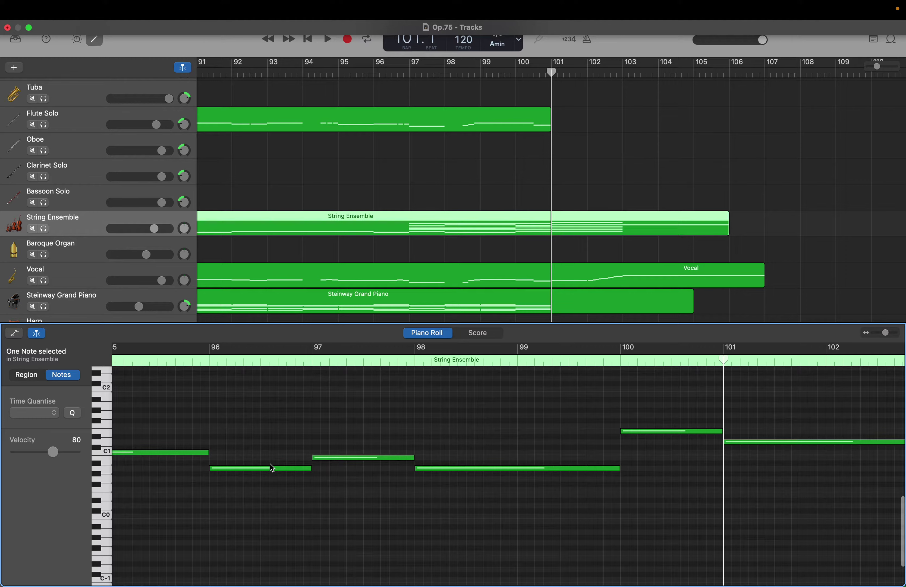
scroll(270, 464, up, 10)
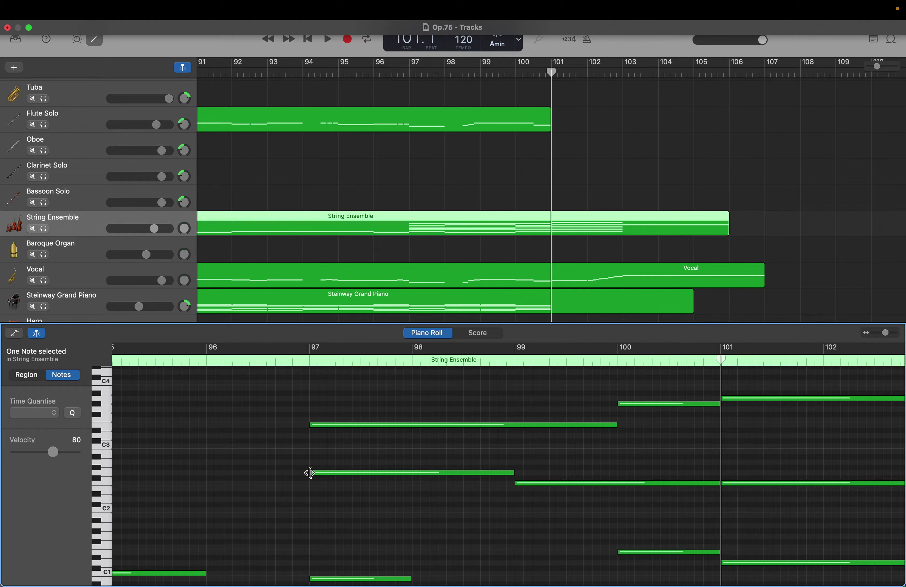
mouse_move(310, 473)
scroll(295, 467, up, 2)
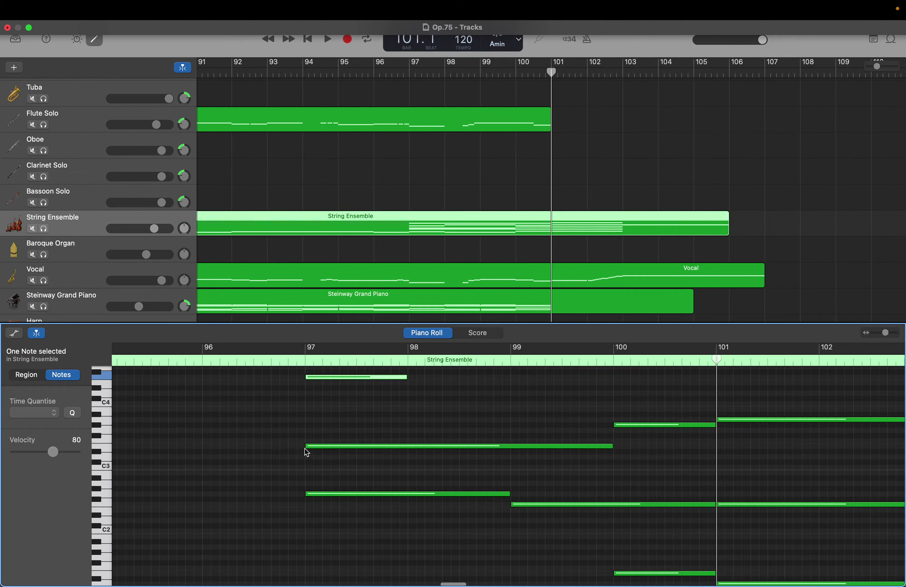
scroll(278, 443, up, 1)
scroll(280, 447, up, 5)
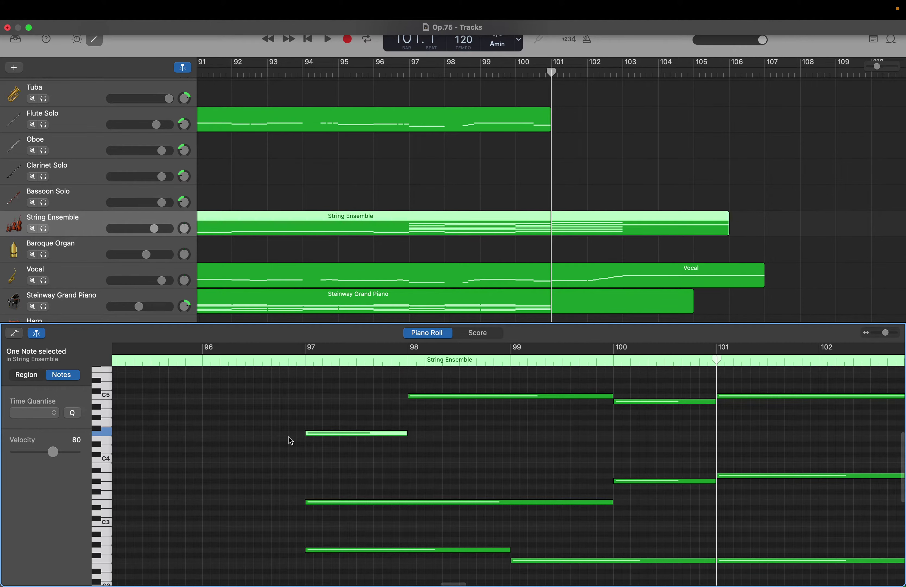
scroll(290, 440, down, 6)
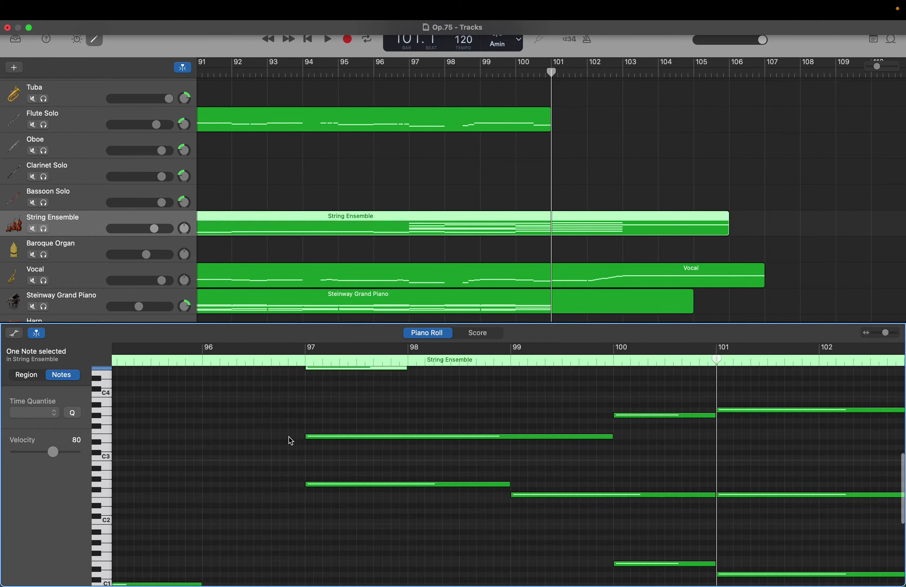
scroll(291, 441, up, 4)
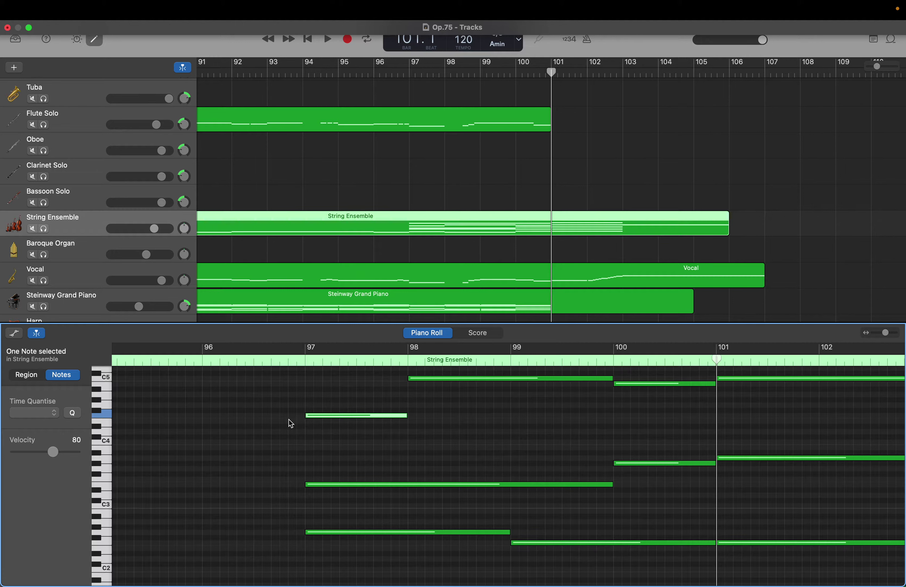
drag(305, 417, 201, 417)
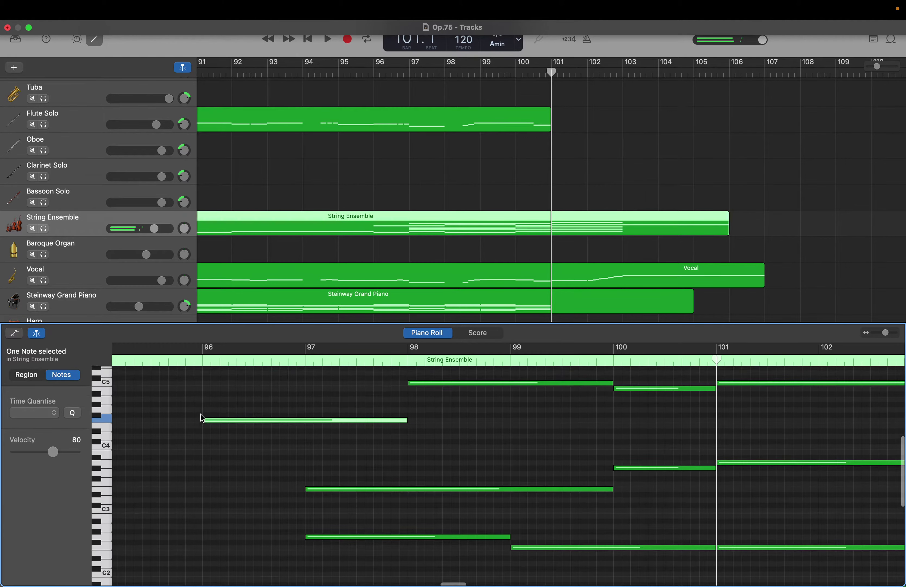
scroll(200, 415, up, 9)
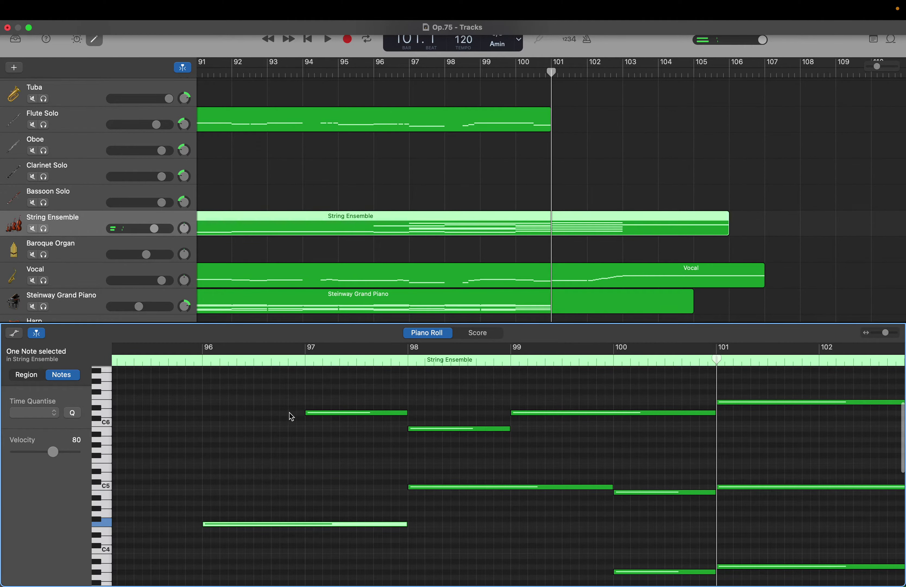
drag(305, 413, 203, 411)
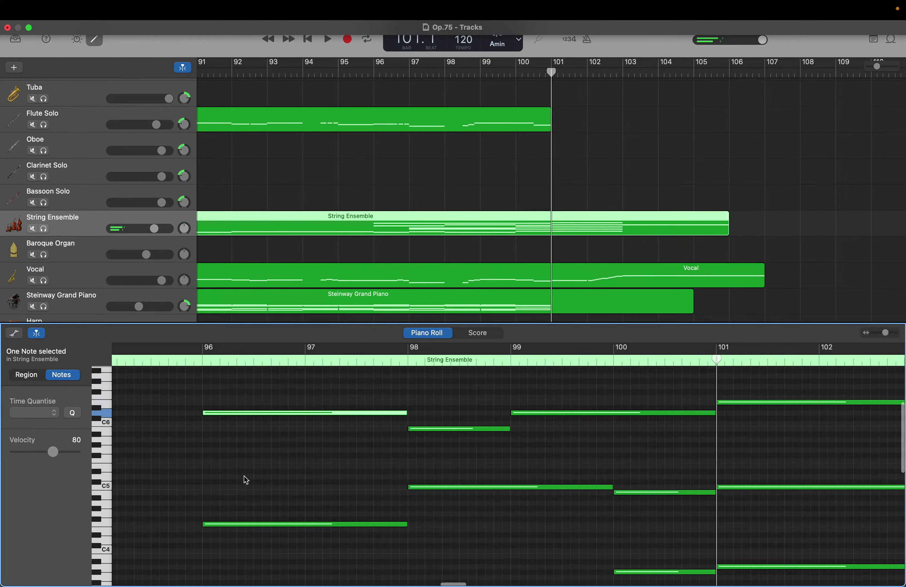
Step: Extend the start of the String Ensemble's E3 note from bar 97 back to bar 96
scroll(246, 480, down, 8)
scroll(246, 480, down, 6)
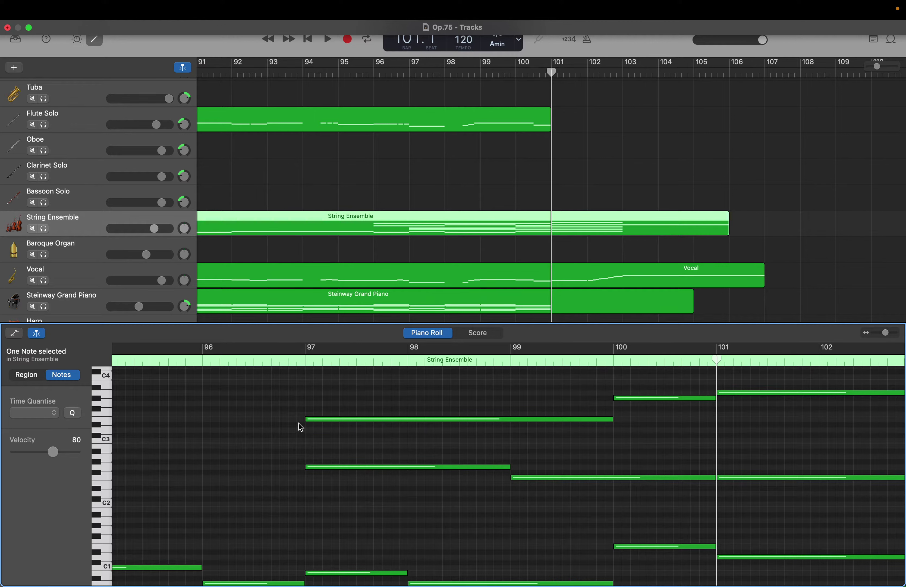
drag(305, 421, 204, 419)
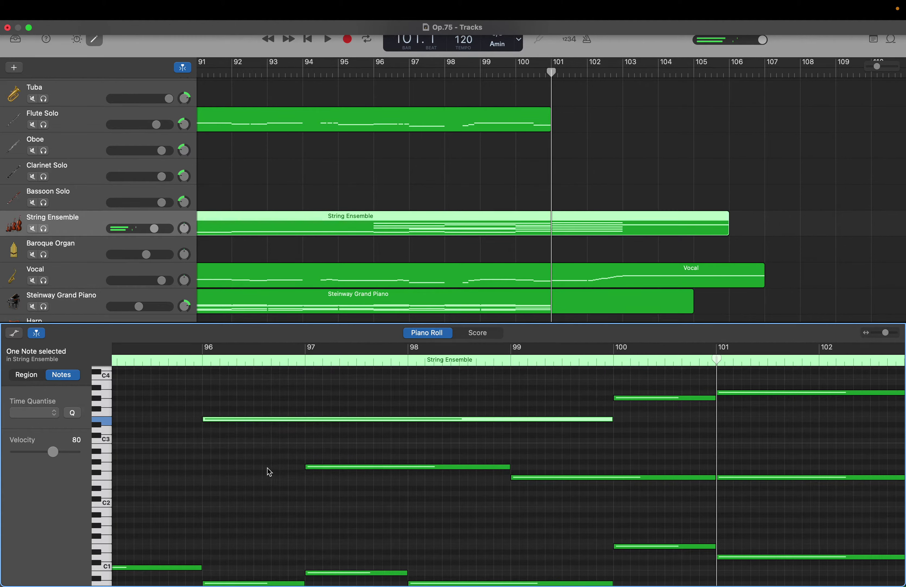
Step: Add a one-bar C2 note at bar 96 of the String Ensemble region, just before the bar 97 G2 note
click(312, 468)
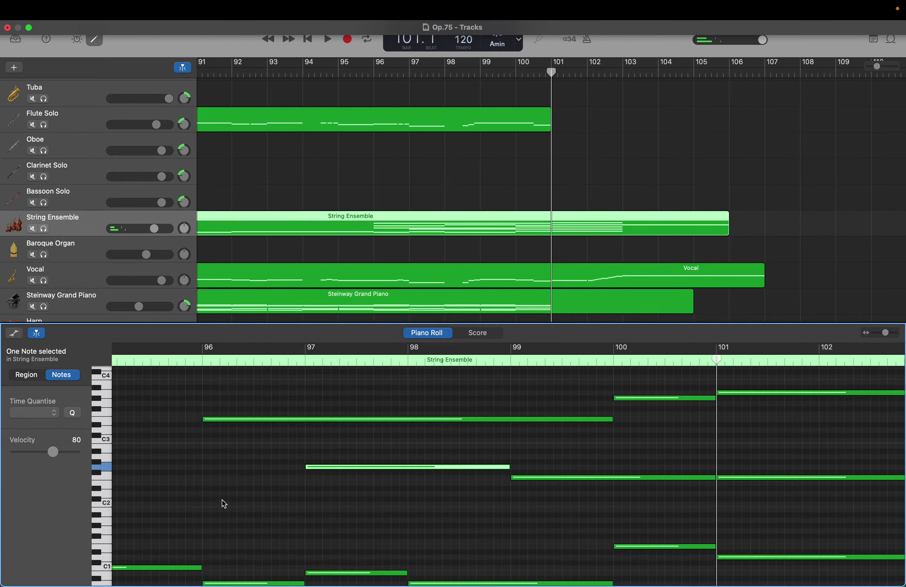
click(314, 573)
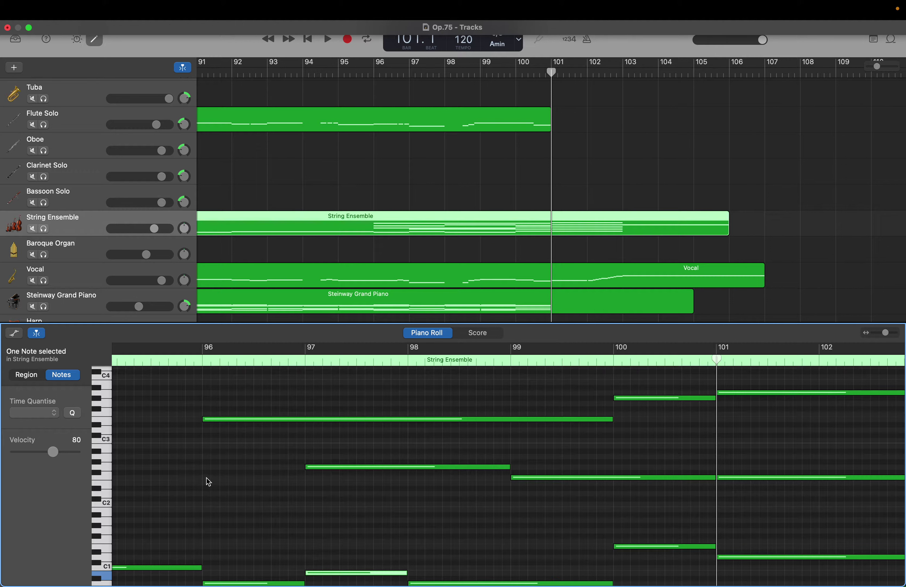
click(208, 502)
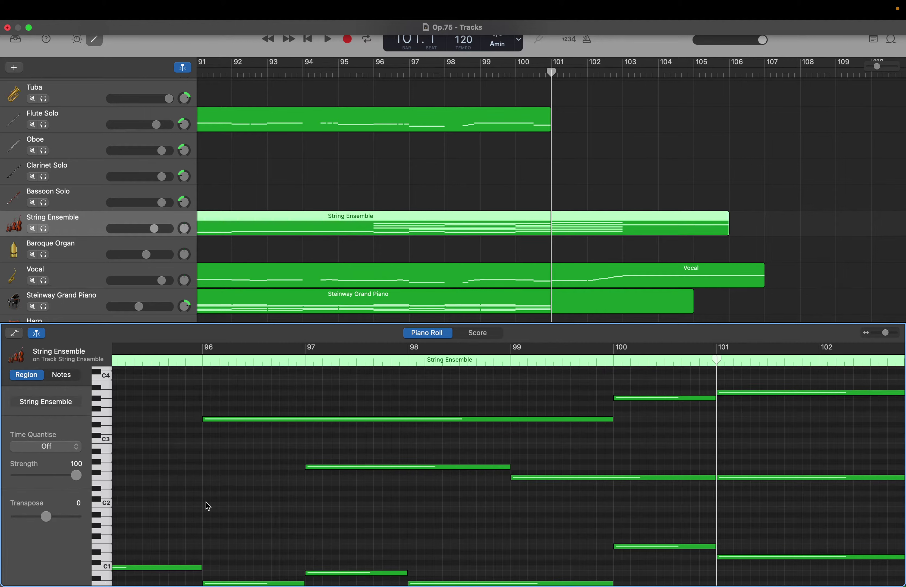
right_click(208, 506)
click(213, 507)
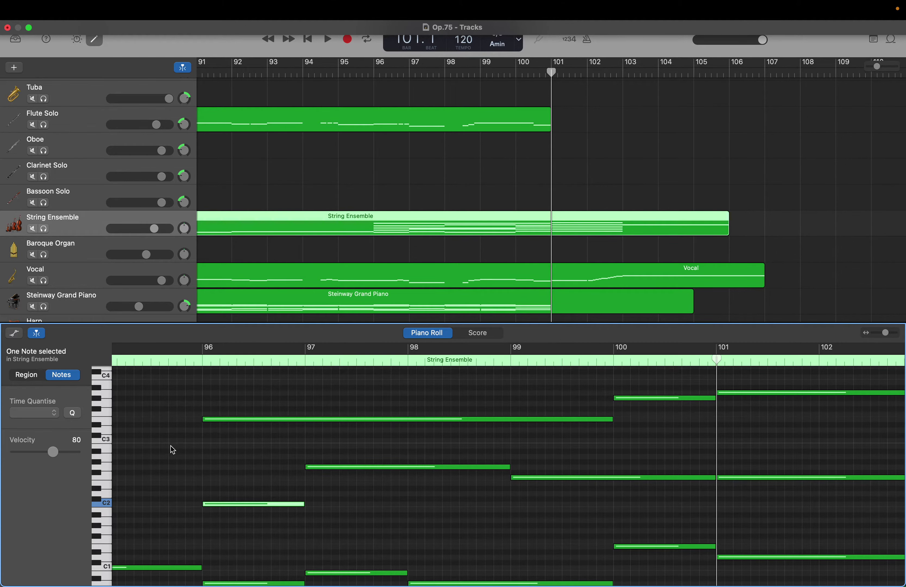
Step: Extend the start of the String Ensemble's long E3 note from bar 96 back to bar 95
scroll(170, 454, left, 2)
scroll(170, 453, left, 5)
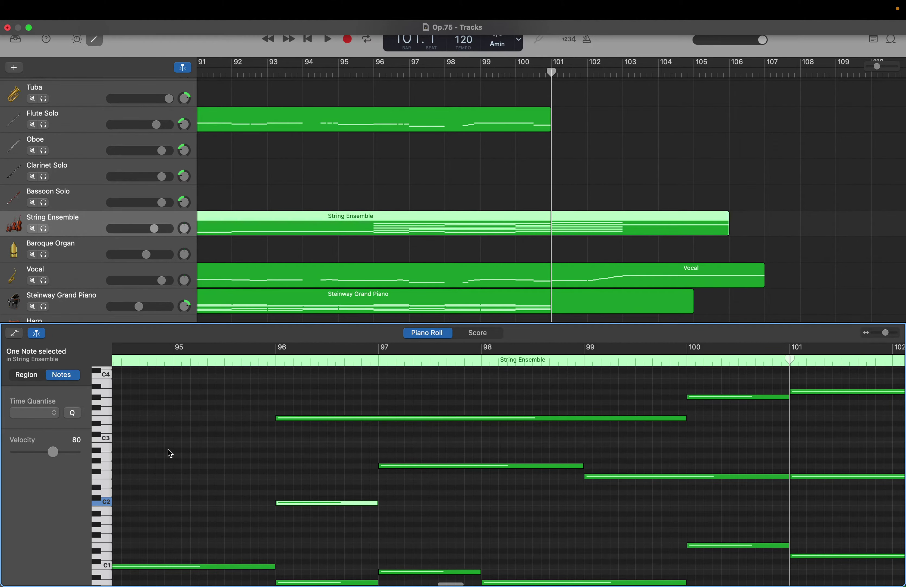
scroll(233, 488, down, 3)
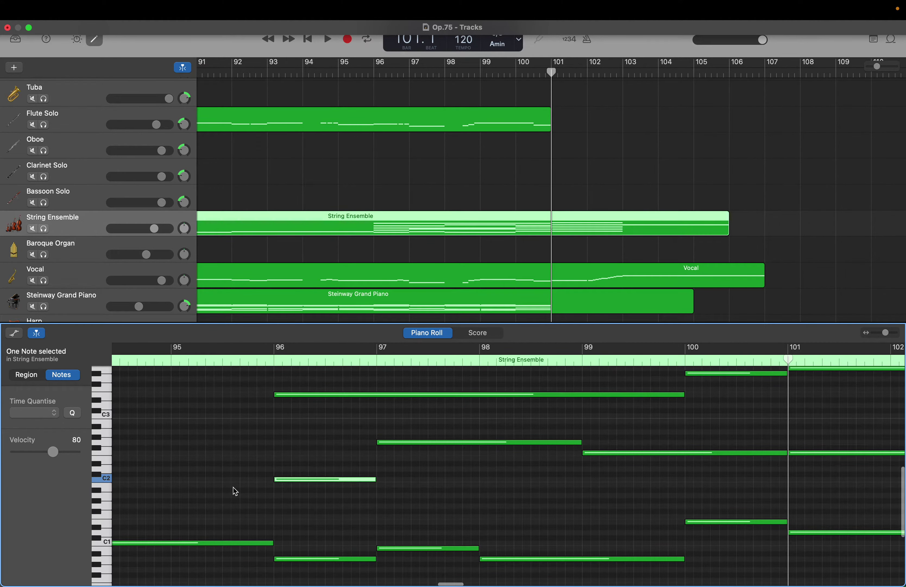
scroll(235, 492, down, 2)
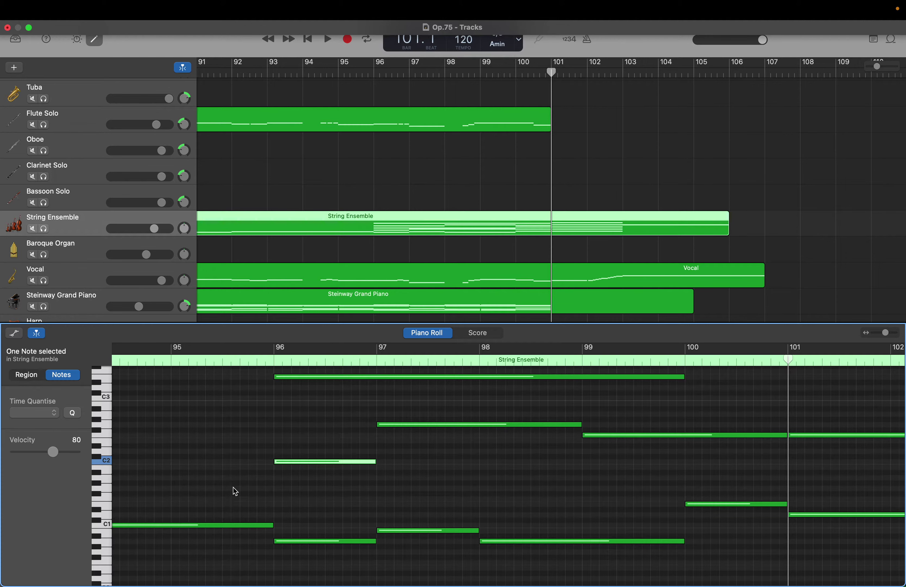
scroll(233, 487, up, 4)
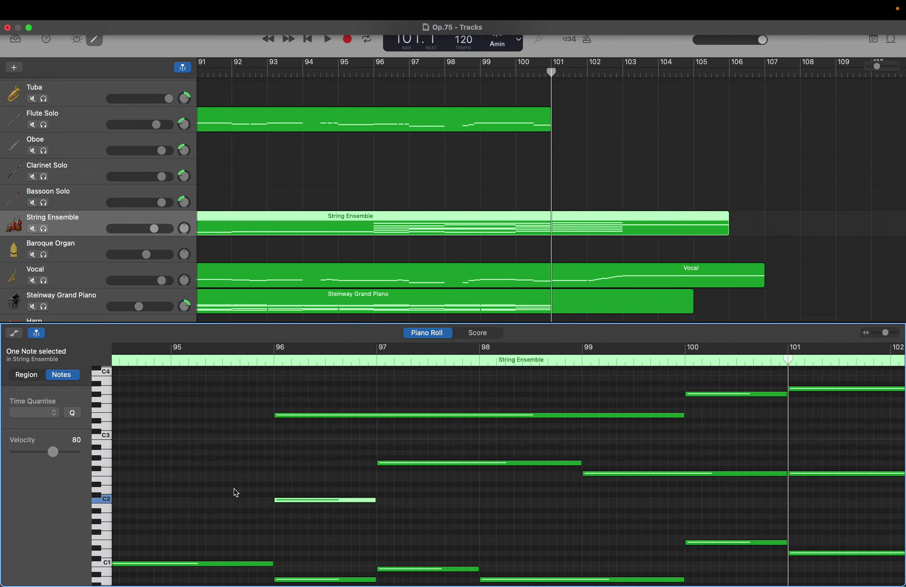
scroll(233, 488, down, 1)
scroll(234, 489, up, 3)
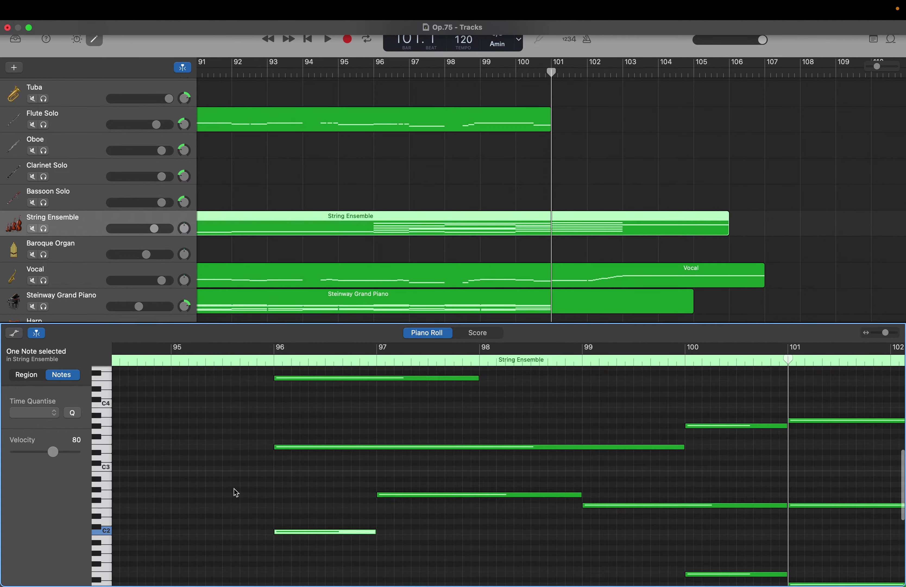
scroll(235, 489, up, 1)
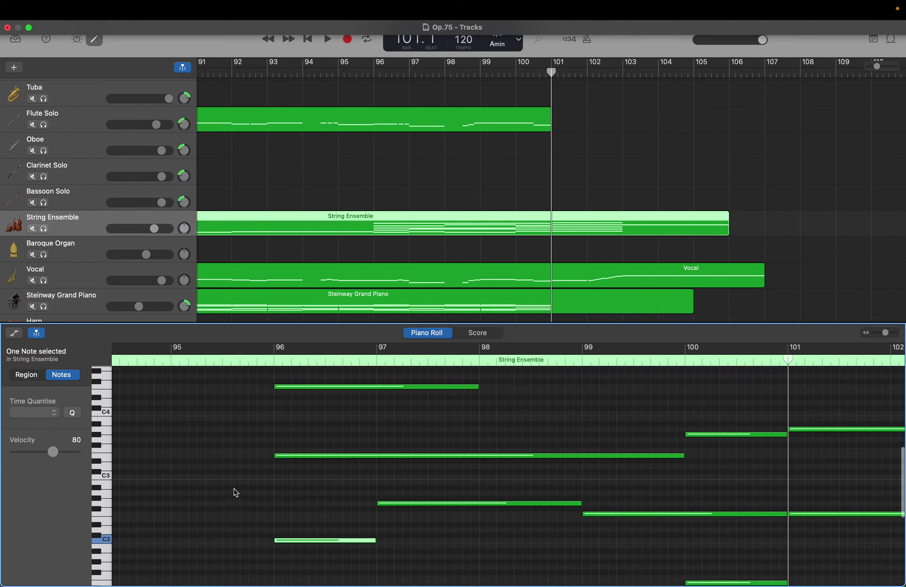
click(273, 461)
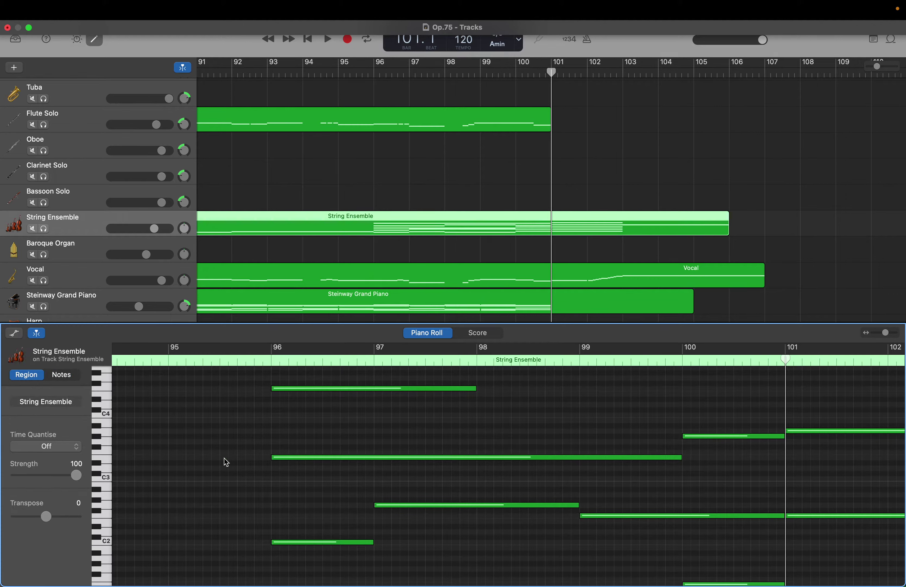
click(282, 457)
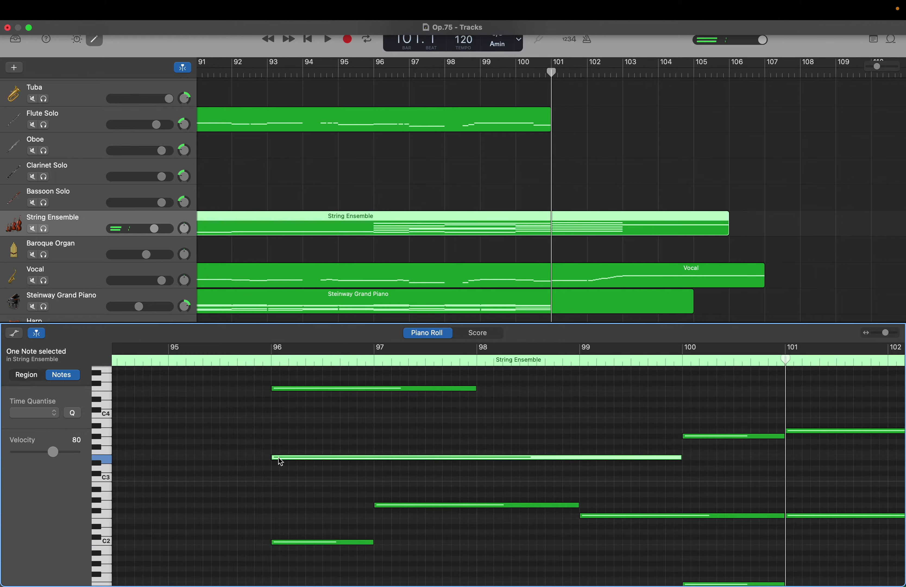
click(276, 457)
drag(276, 457, 170, 457)
Step: Add a one-bar A1 note at bar 95 of the String Ensemble region, just before the bar 96 C2 note
scroll(170, 459, up, 3)
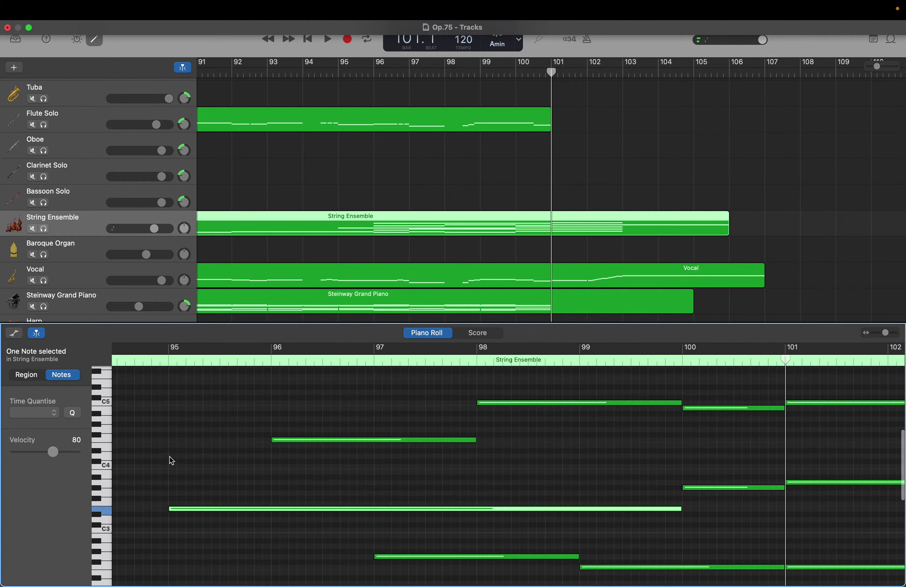
scroll(216, 445, up, 5)
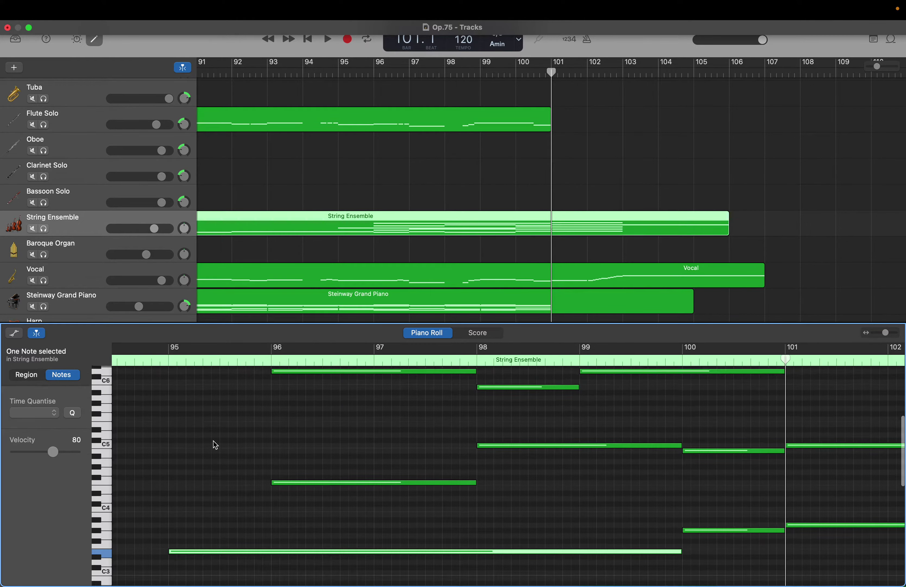
scroll(216, 444, down, 12)
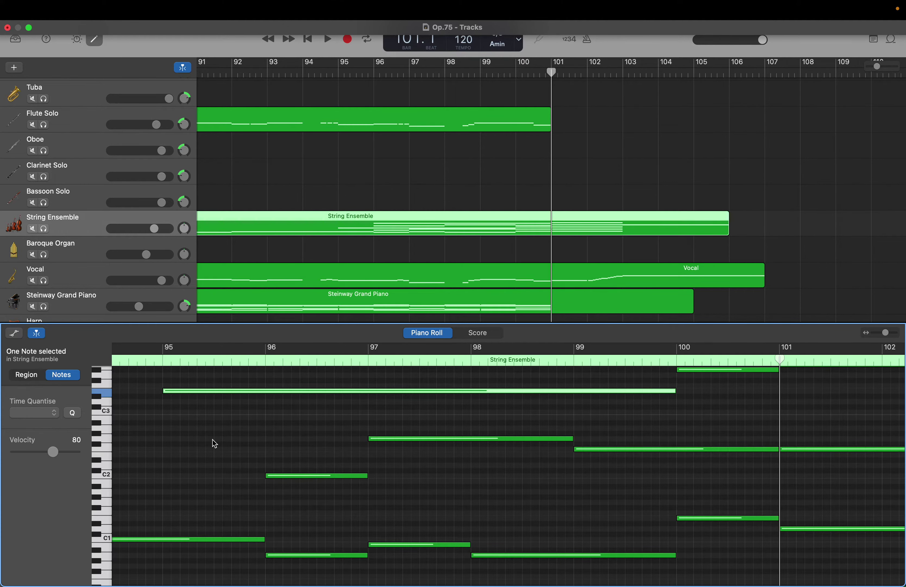
scroll(214, 444, up, 6)
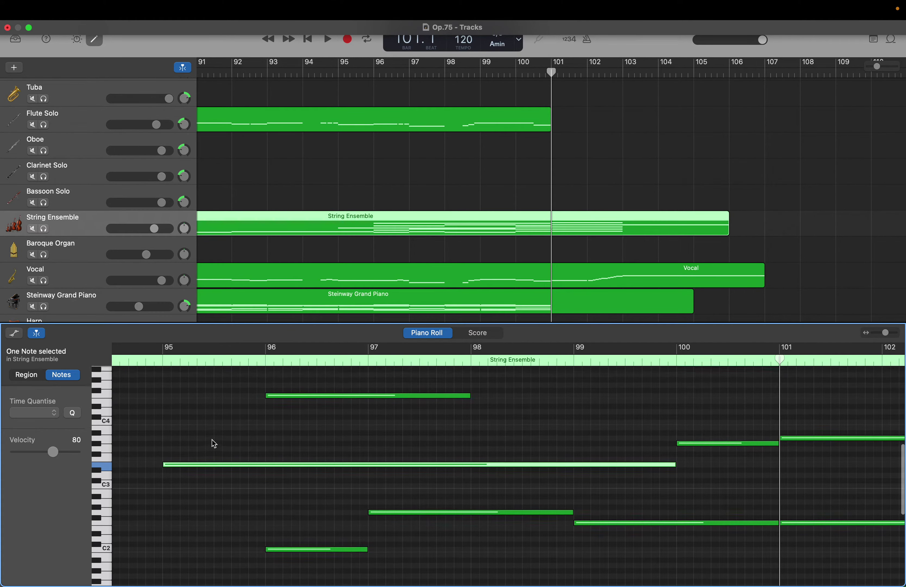
scroll(215, 444, up, 1)
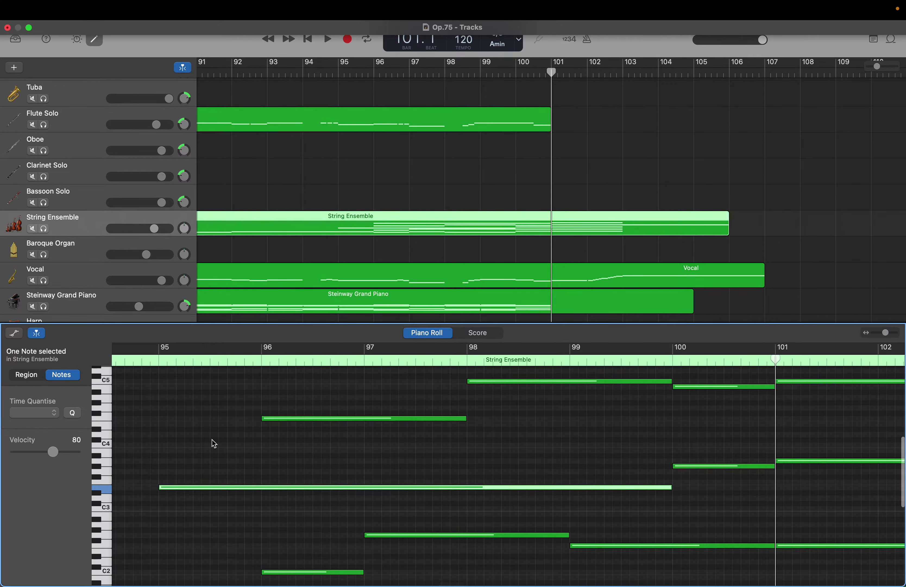
scroll(215, 444, up, 6)
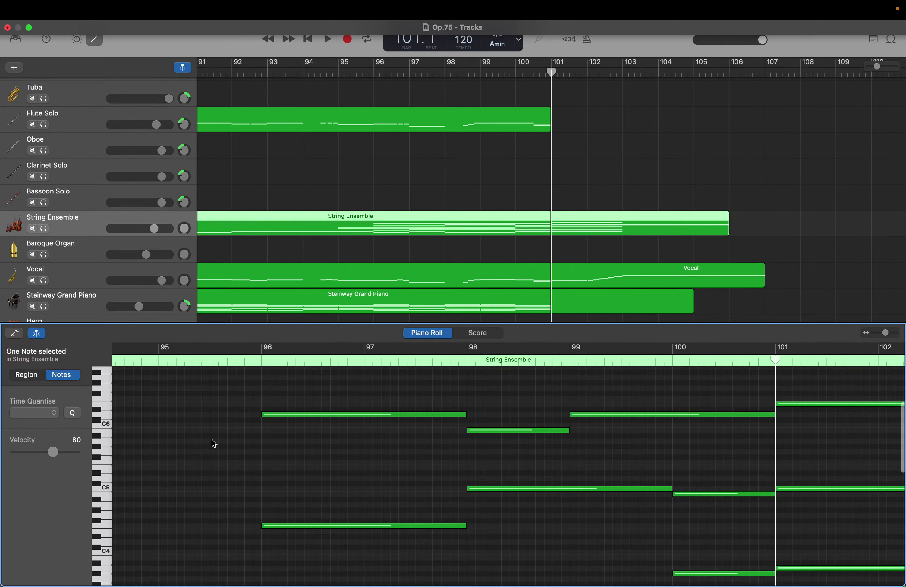
scroll(214, 444, down, 5)
scroll(214, 444, down, 10)
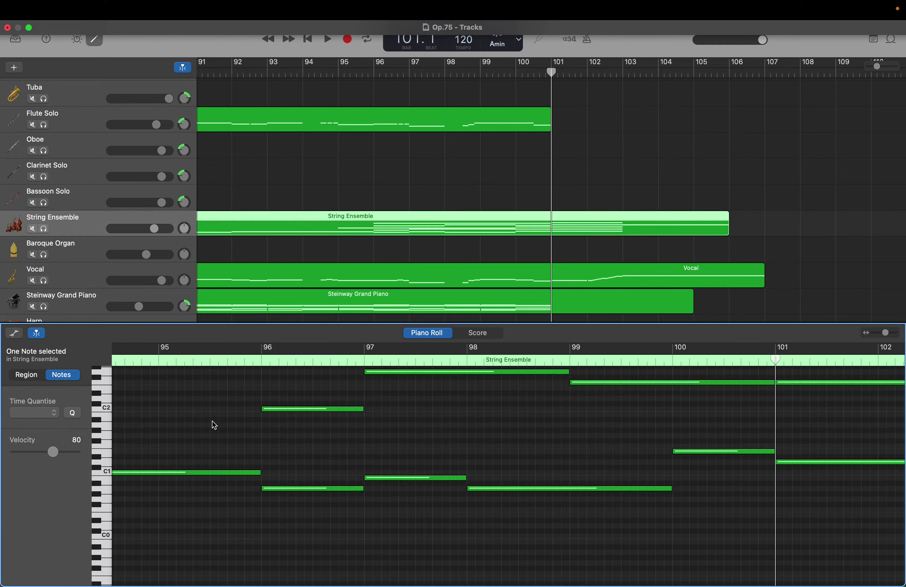
click(269, 409)
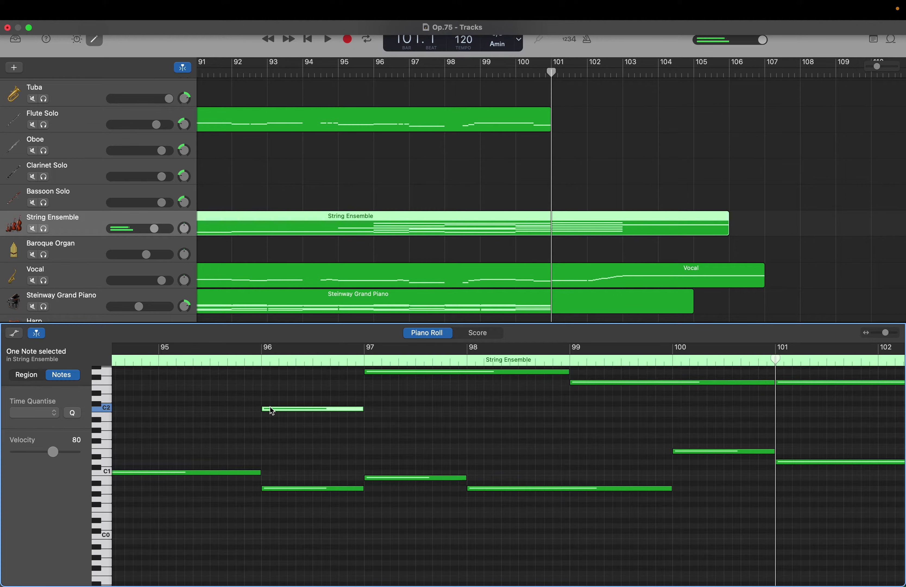
click(163, 423)
right_click(164, 424)
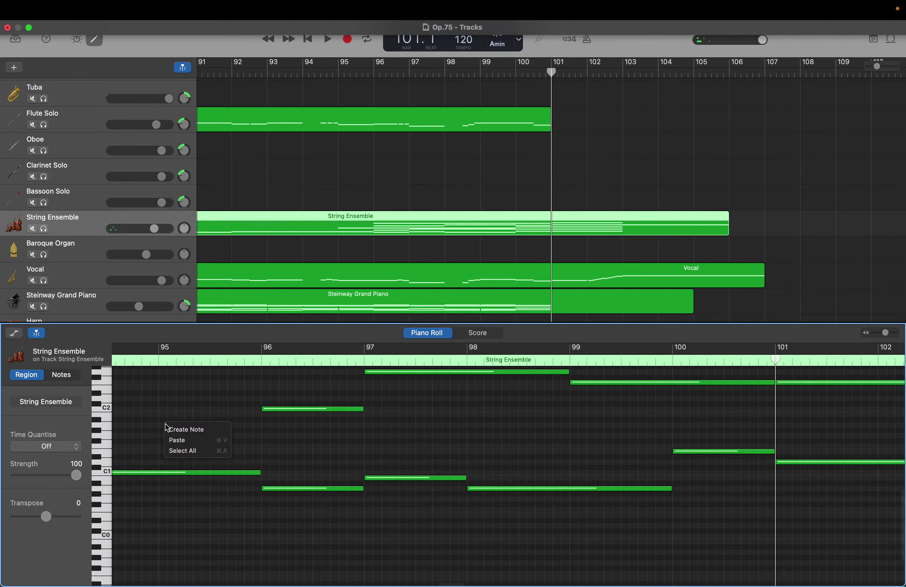
click(171, 429)
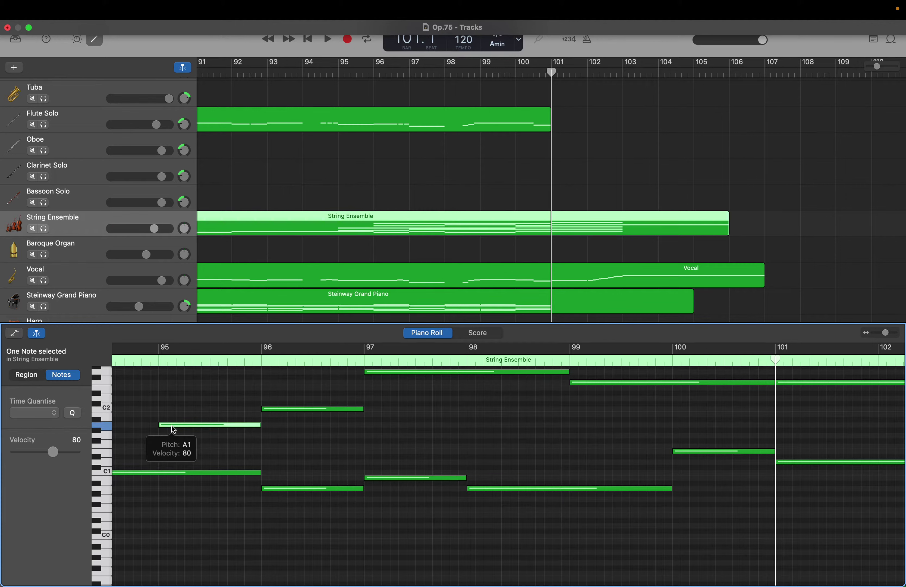
Step: Add a one-bar G4 note at bar 95 of the String Ensemble region, just before the bar 96 F4 note
scroll(174, 430, up, 5)
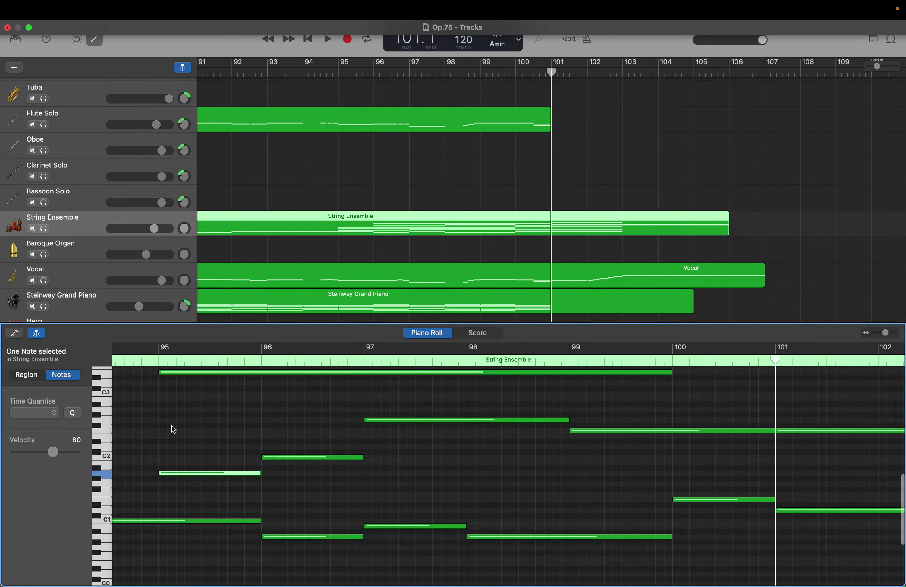
scroll(173, 430, up, 2)
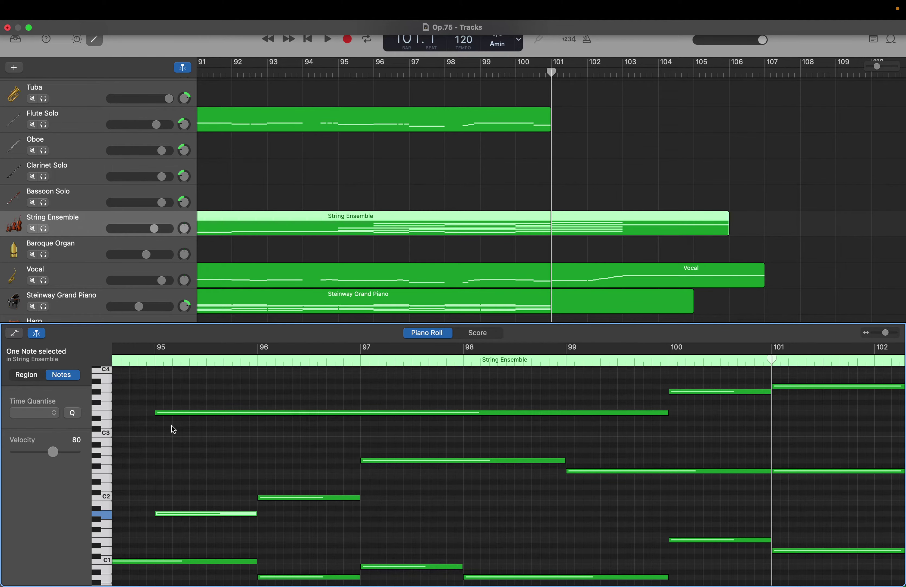
scroll(173, 430, up, 1)
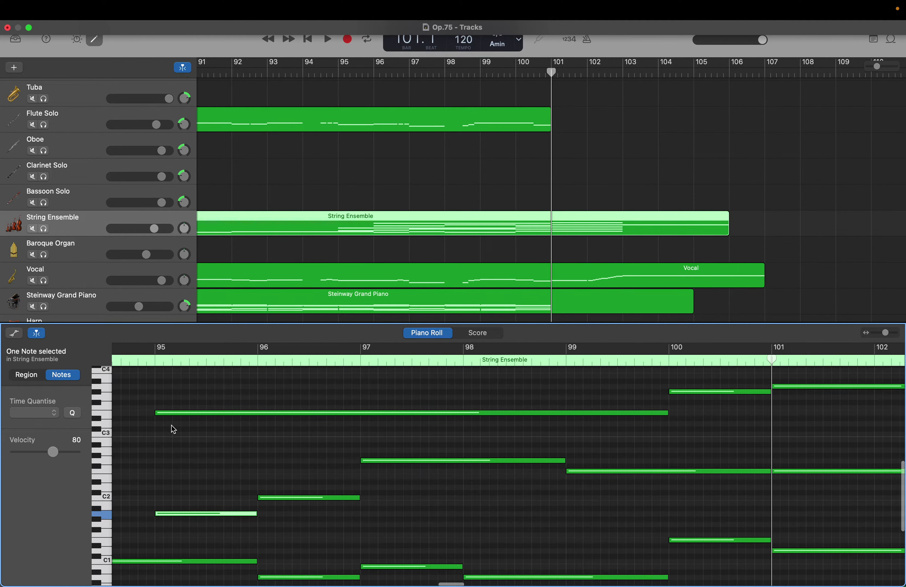
scroll(173, 429, up, 10)
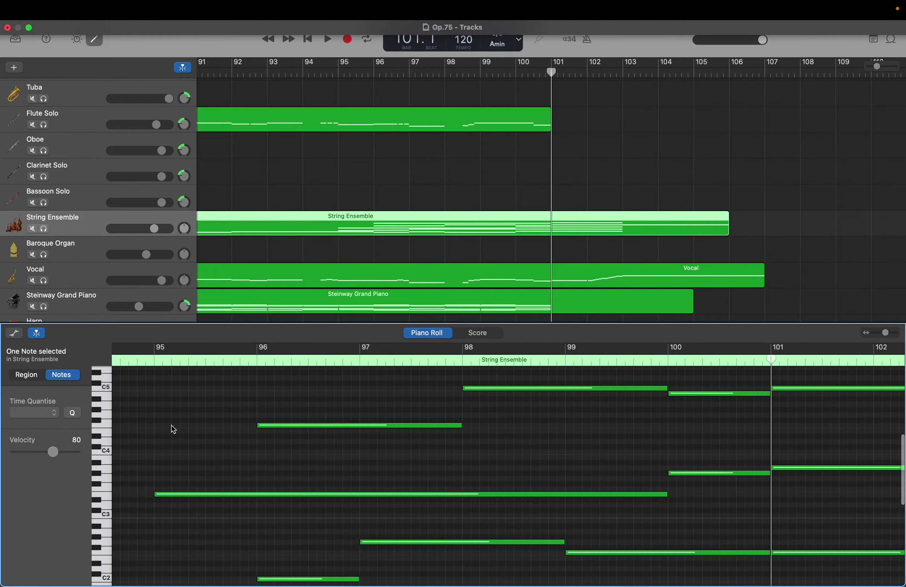
right_click(160, 418)
click(166, 419)
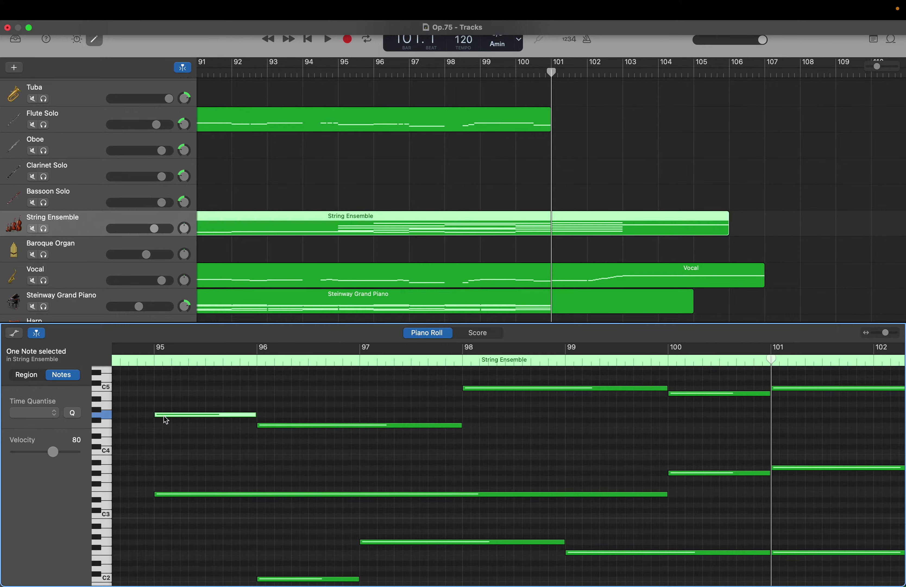
Step: Add a one-bar B5 note at bar 95 of the String Ensemble region, just before the bar 96 D6 note
scroll(166, 421, up, 12)
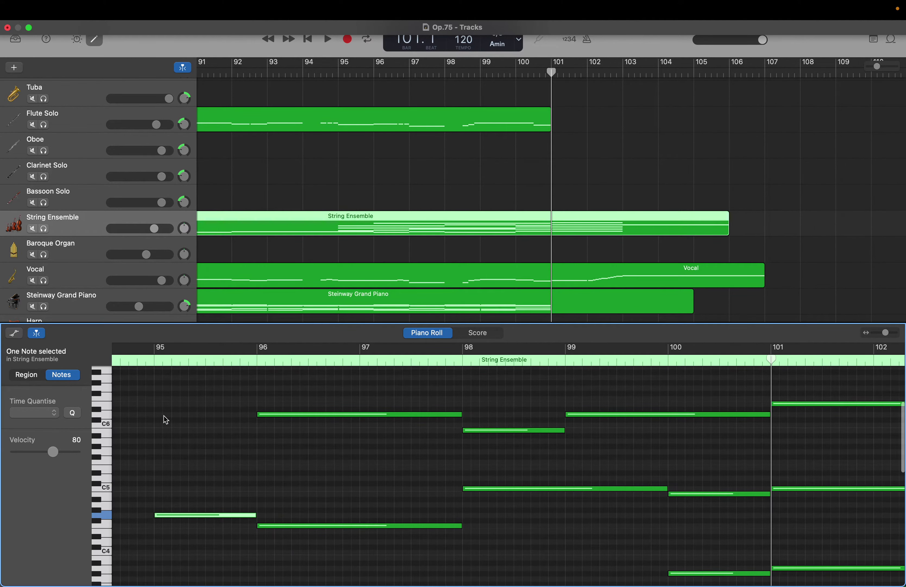
right_click(159, 430)
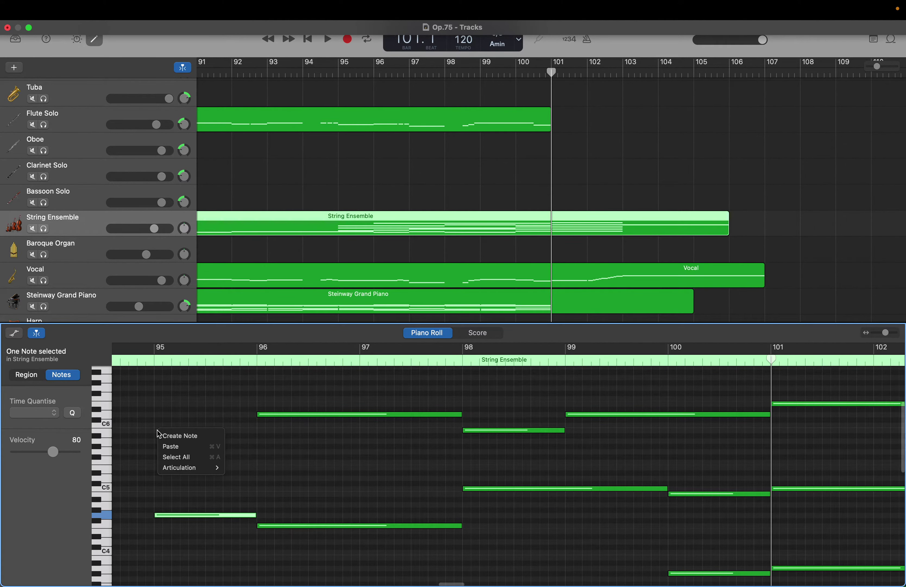
click(169, 435)
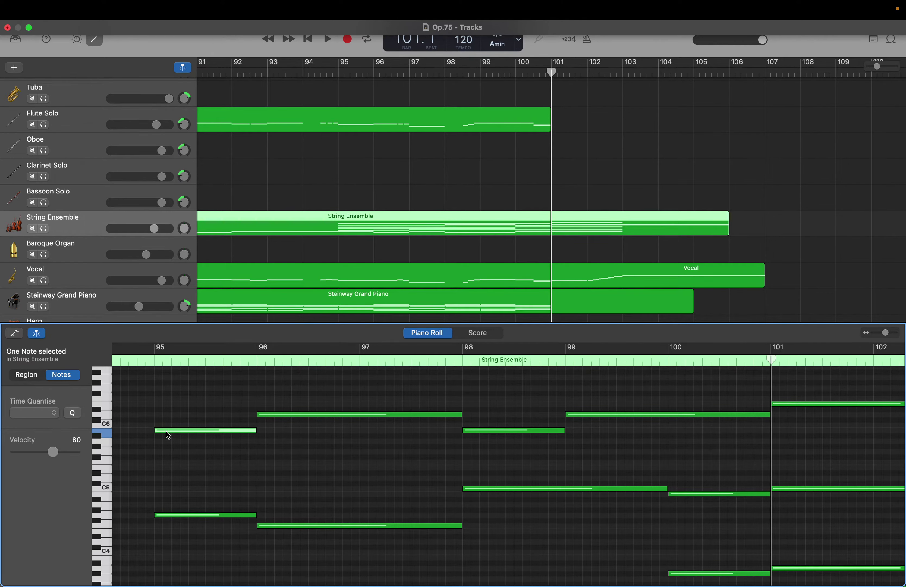
Step: Check the pitch of the String Ensemble's bass note that starts at bar 94
scroll(168, 435, left, 2)
scroll(169, 435, left, 3)
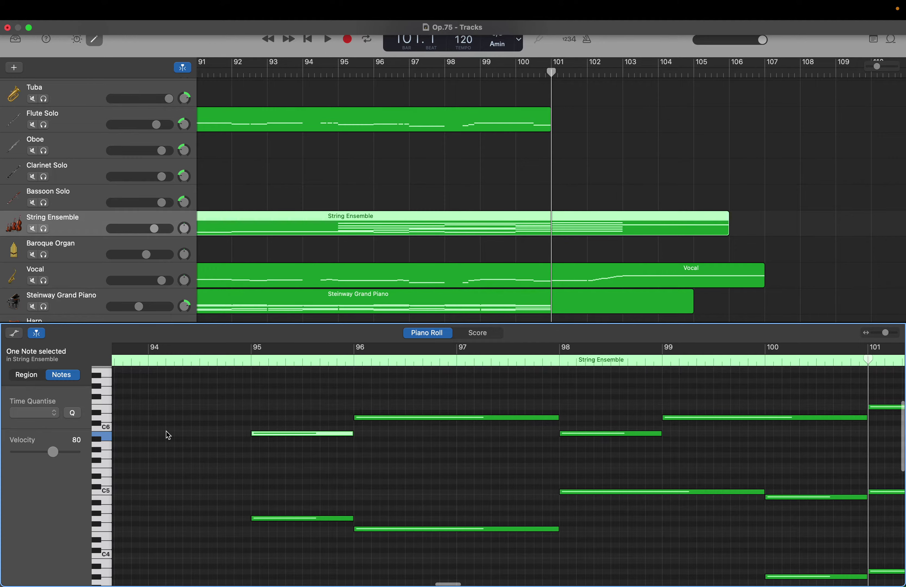
scroll(168, 435, left, 2)
scroll(168, 435, left, 1)
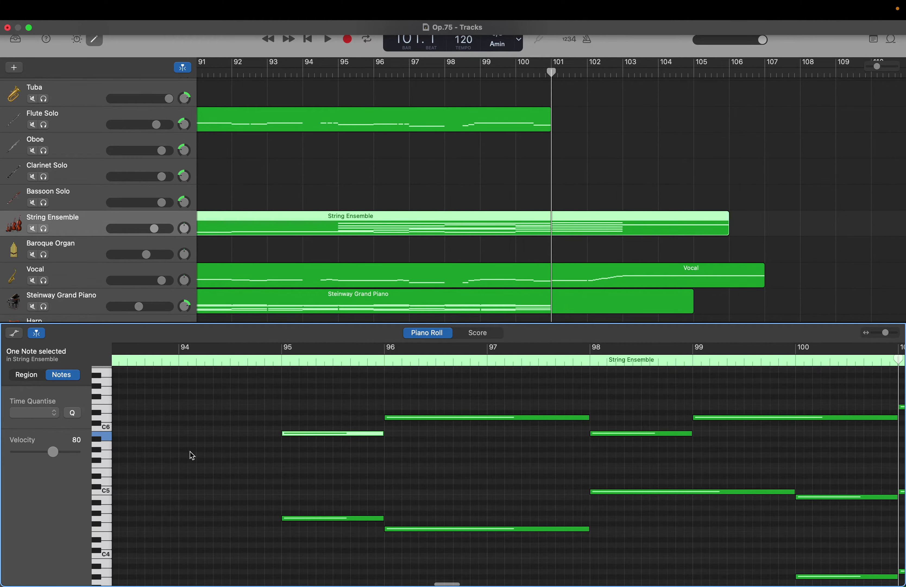
scroll(192, 455, down, 10)
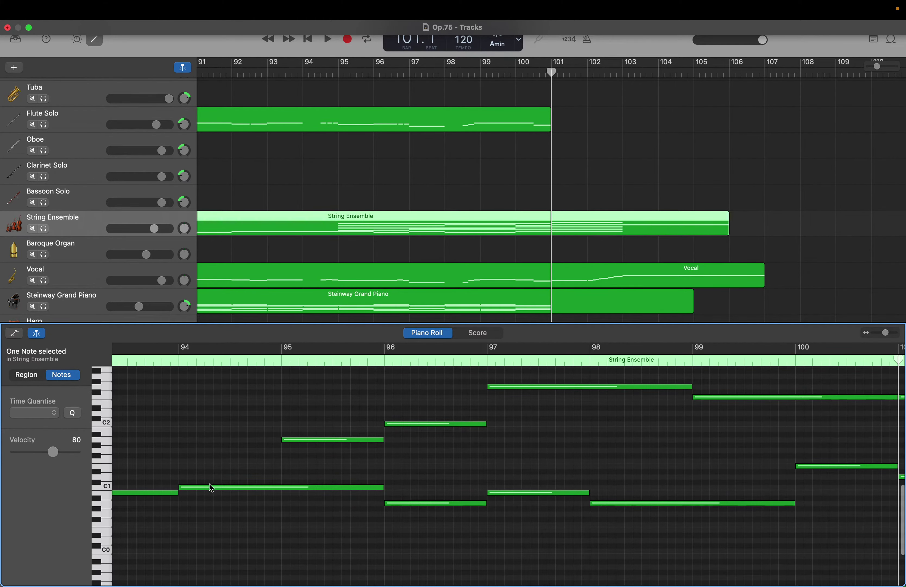
mouse_move(207, 487)
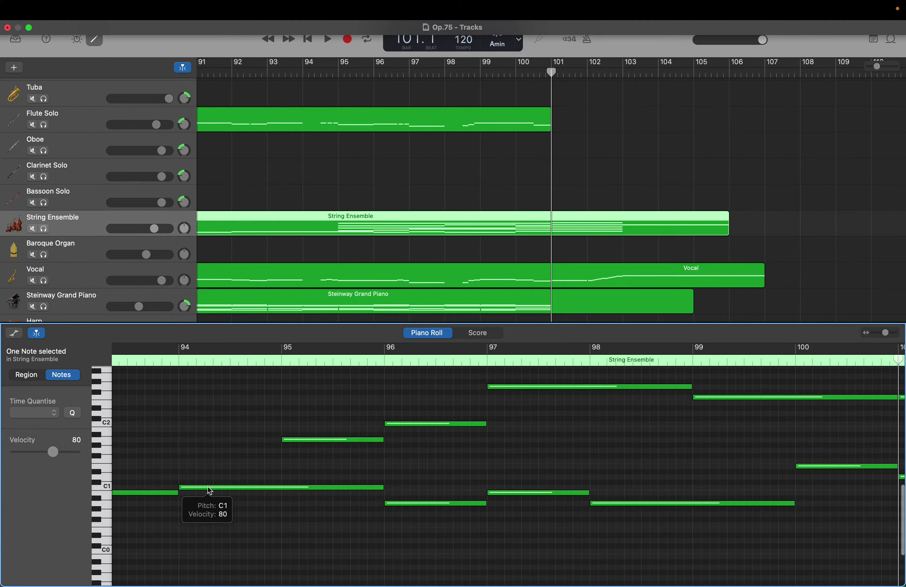
Step: Extend the start of the long E3 note in the String Ensemble region back from bar 95 to bar 94
scroll(209, 490, up, 4)
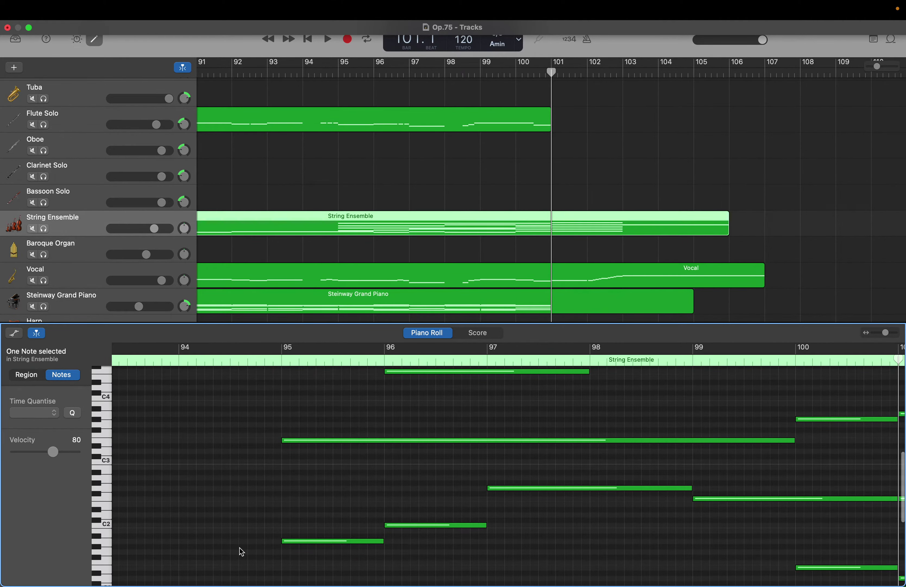
scroll(240, 548, down, 2)
scroll(242, 541, up, 3)
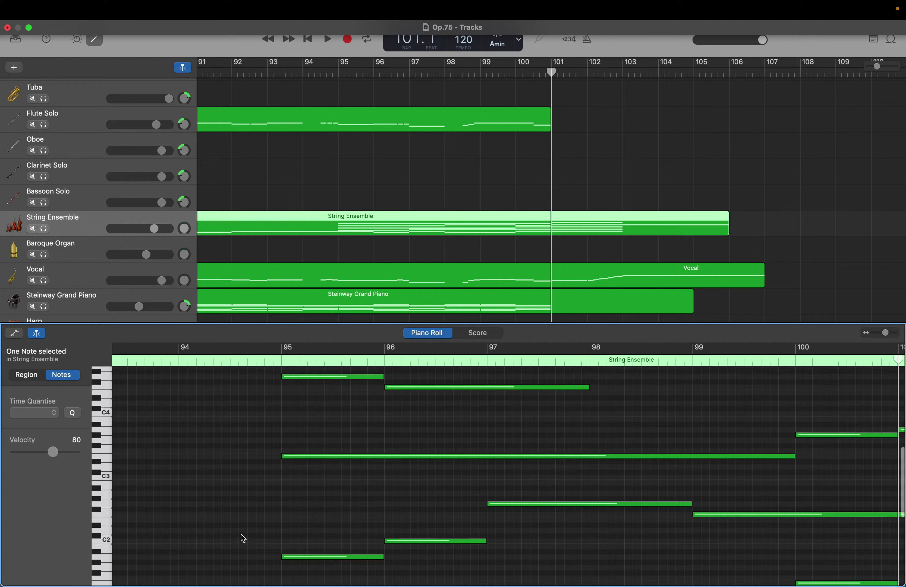
scroll(243, 537, up, 1)
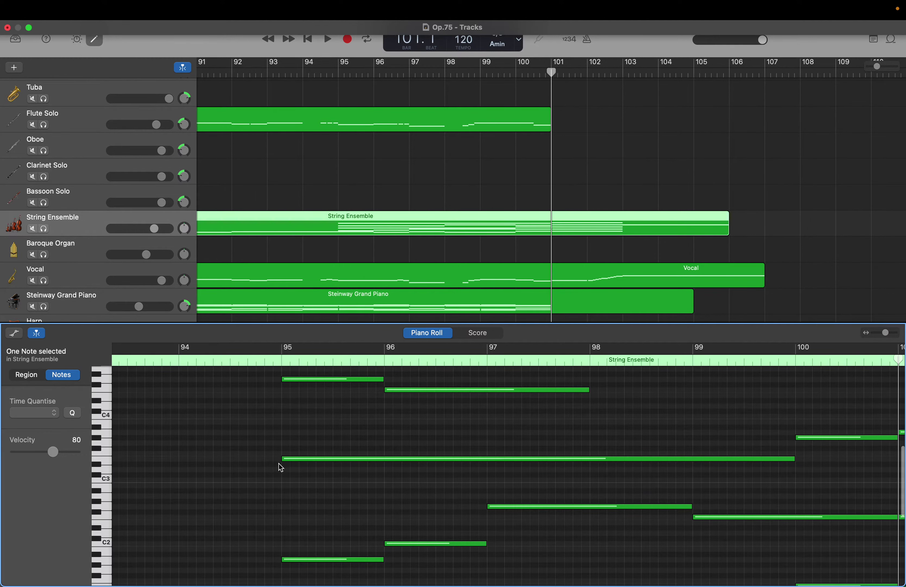
drag(281, 462, 181, 460)
Step: Lengthen the B5 note at bar 95 so that it starts at bar 94, position 94.1.1.1
scroll(181, 459, up, 5)
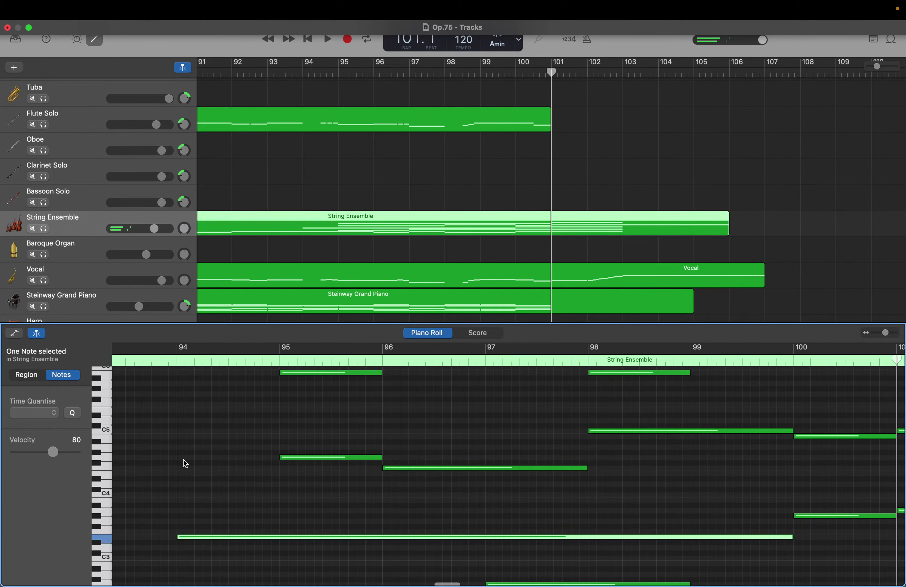
scroll(223, 457, up, 4)
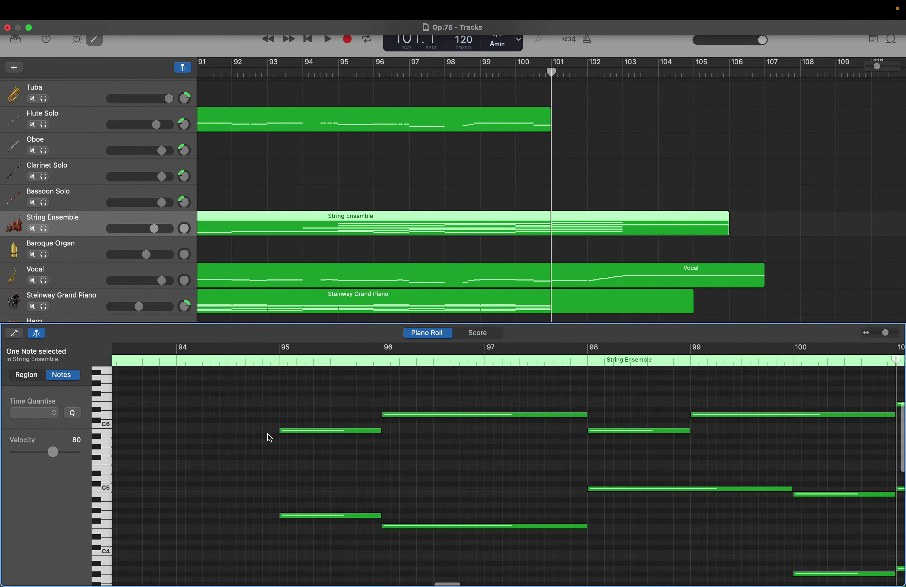
drag(278, 430, 178, 429)
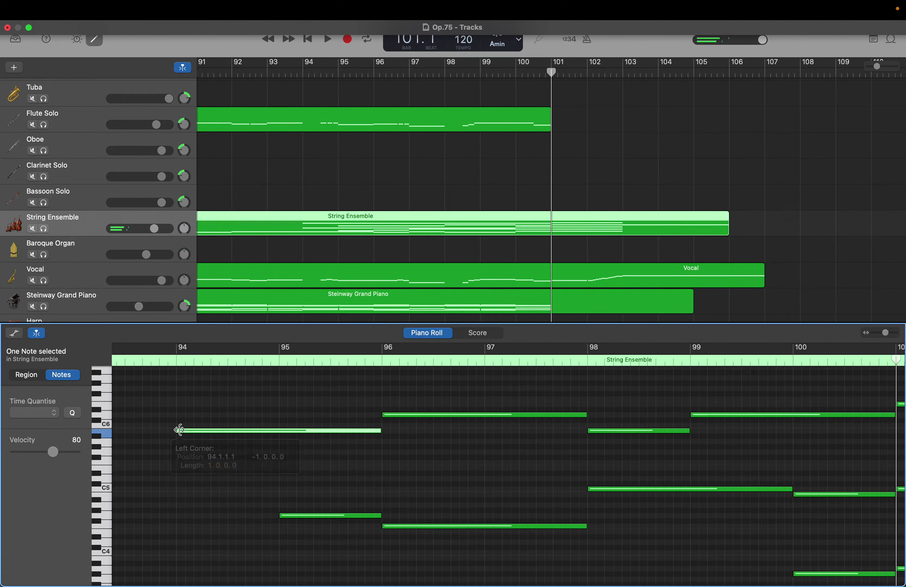
Step: Create a one-bar G1 note at bar 94, just ahead of the A1 note at bar 95
scroll(209, 478, down, 10)
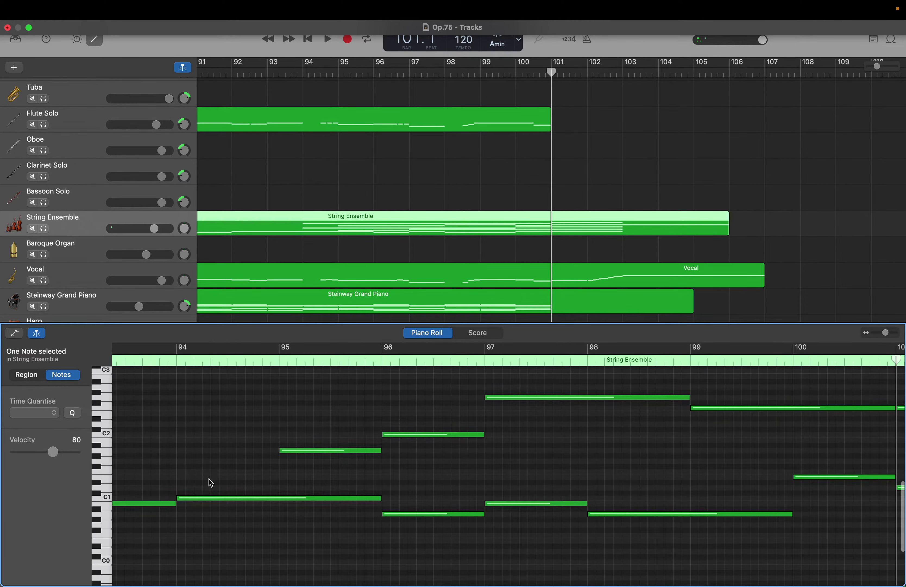
scroll(211, 483, up, 2)
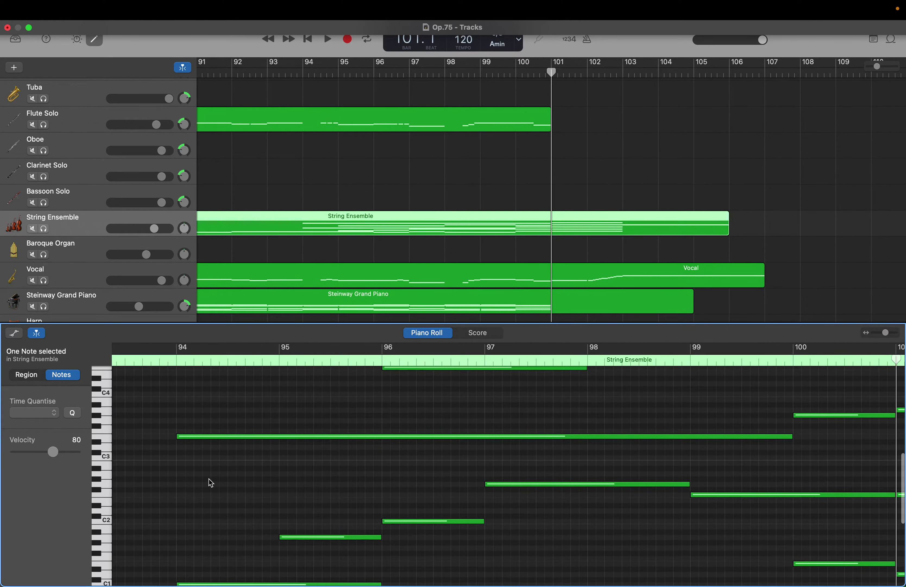
scroll(210, 483, up, 10)
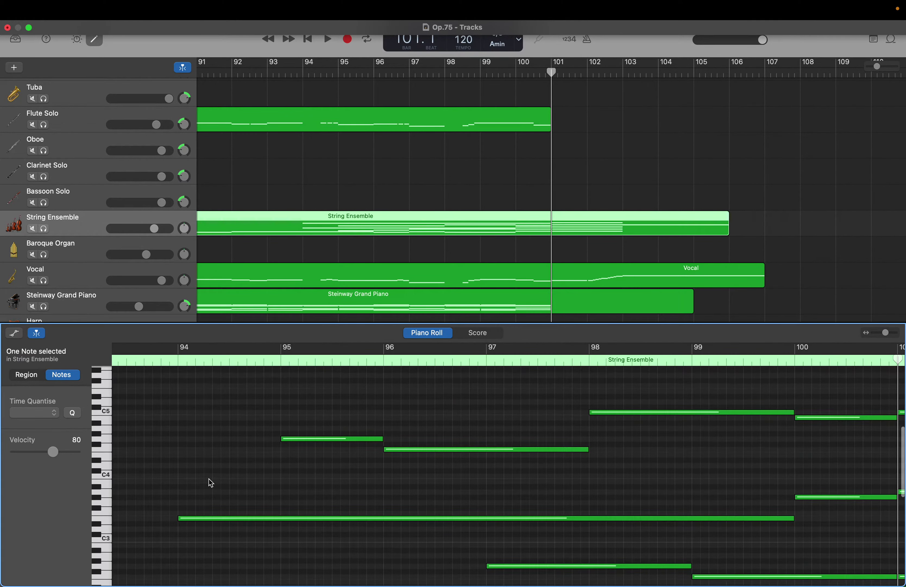
scroll(211, 482, down, 3)
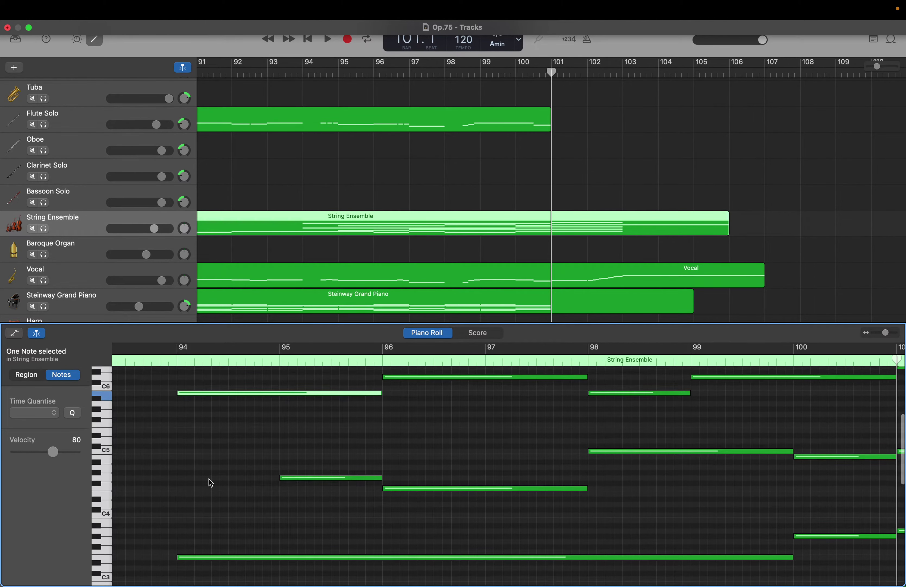
scroll(209, 478, down, 10)
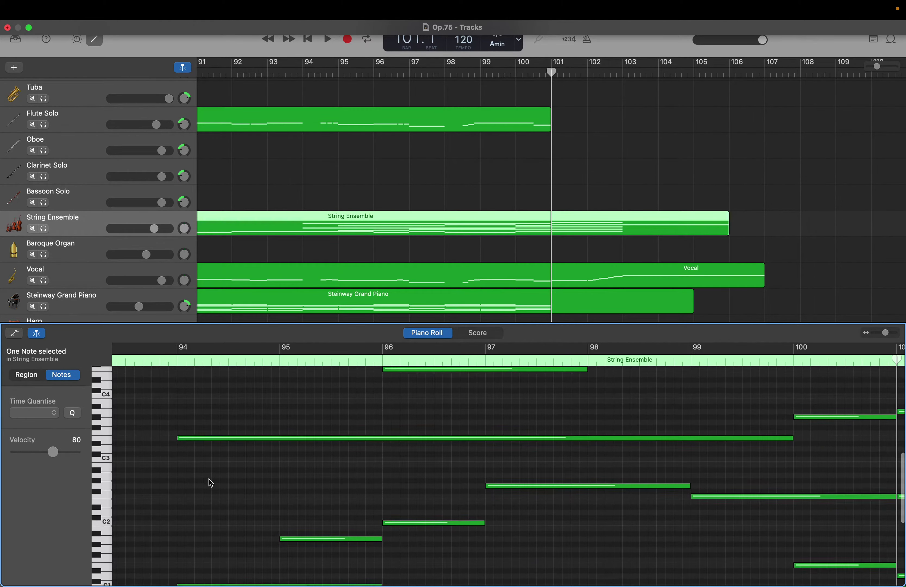
scroll(209, 478, down, 1)
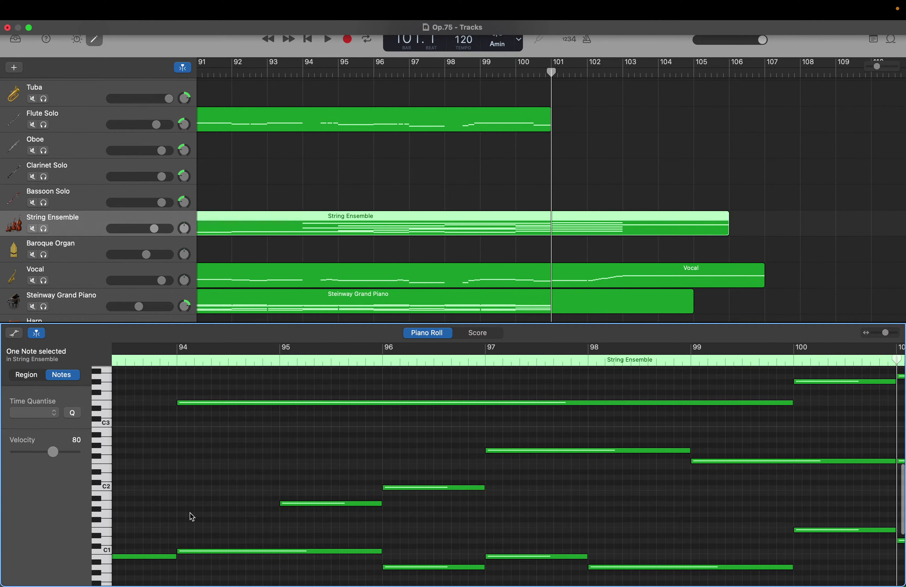
click(287, 504)
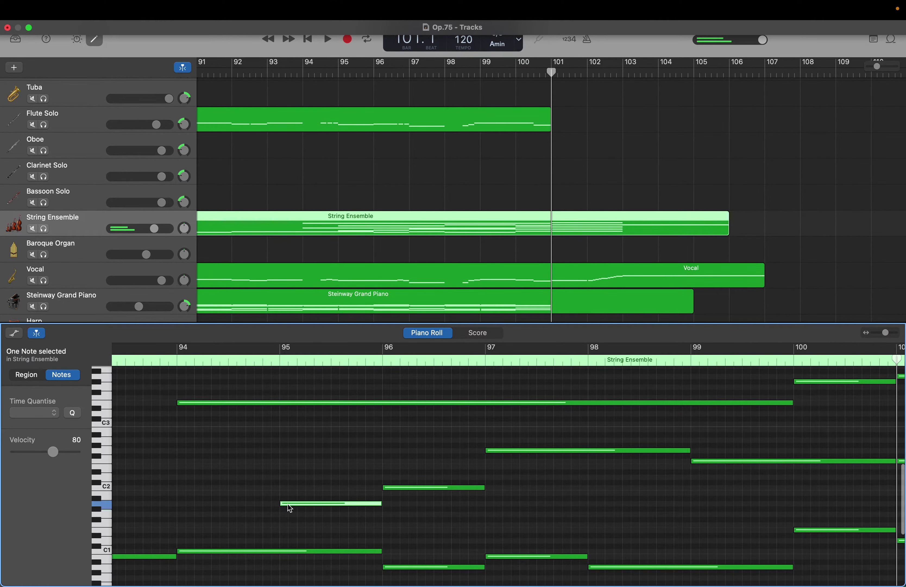
right_click(183, 517)
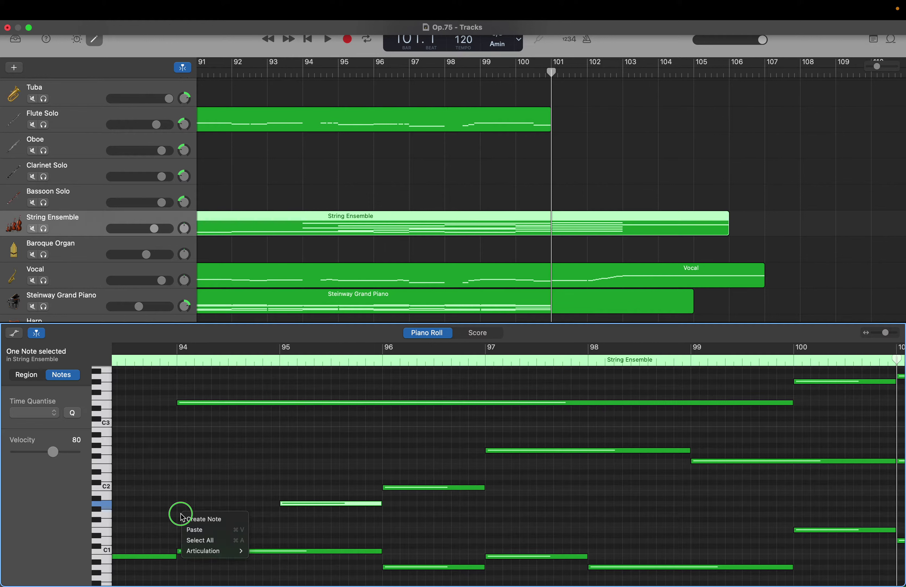
click(188, 518)
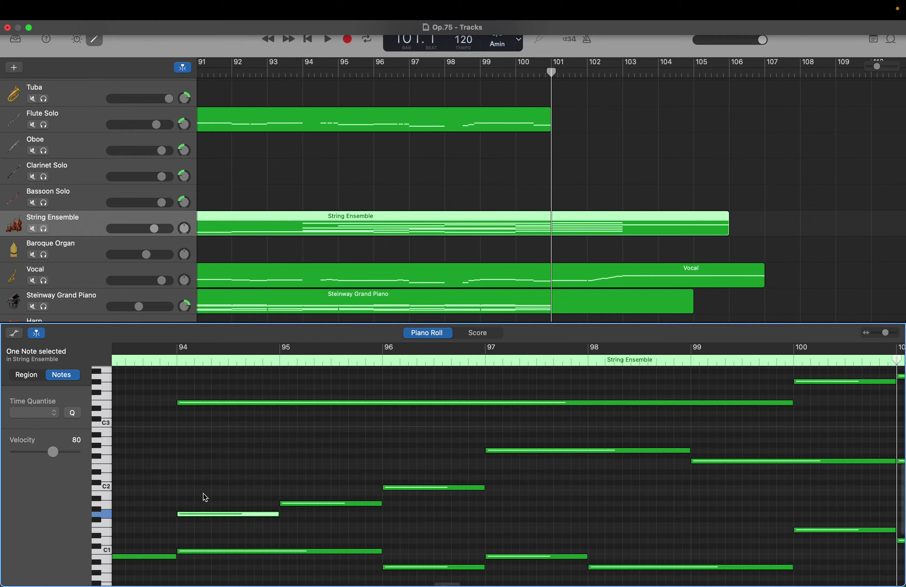
Step: Create a one-bar D4 note at bar 94, ahead of the G4 note at bar 95
scroll(205, 505, up, 3)
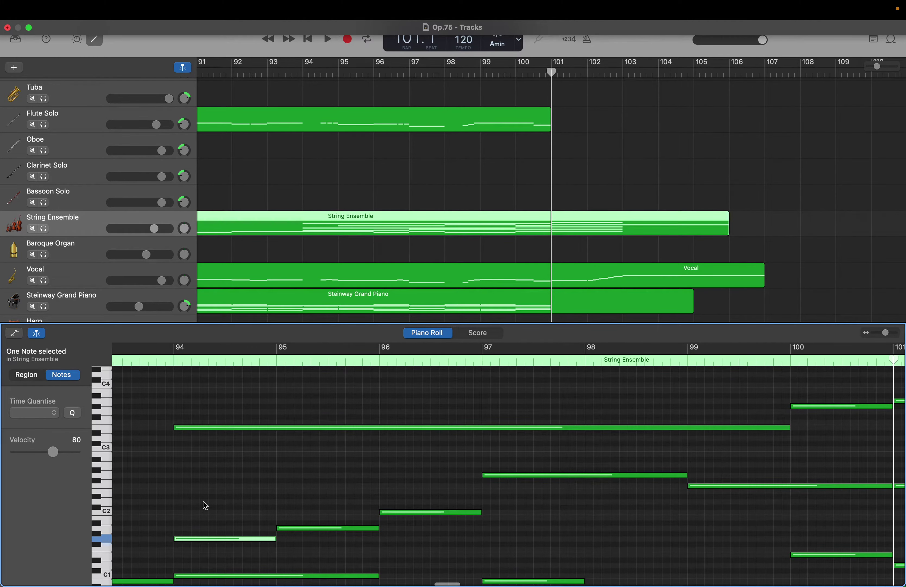
scroll(205, 505, up, 1)
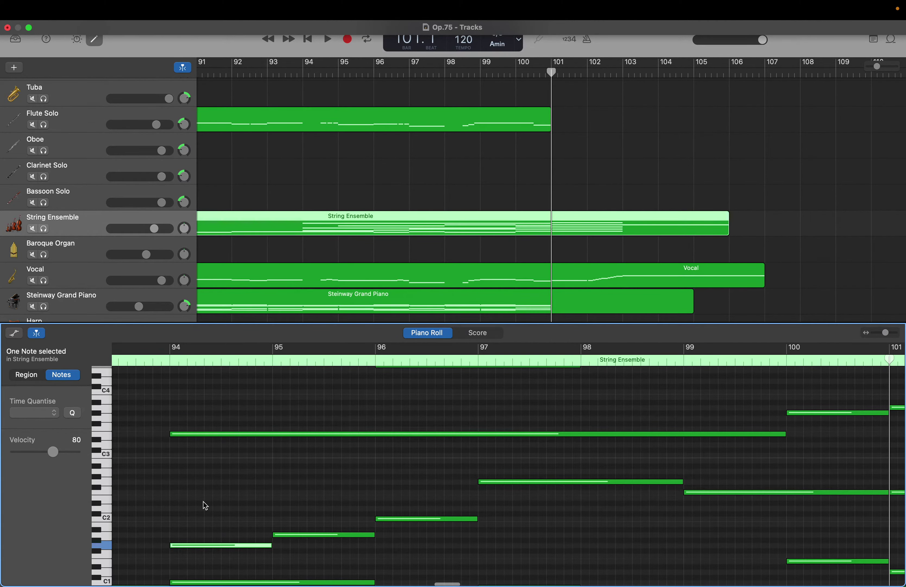
scroll(205, 505, up, 15)
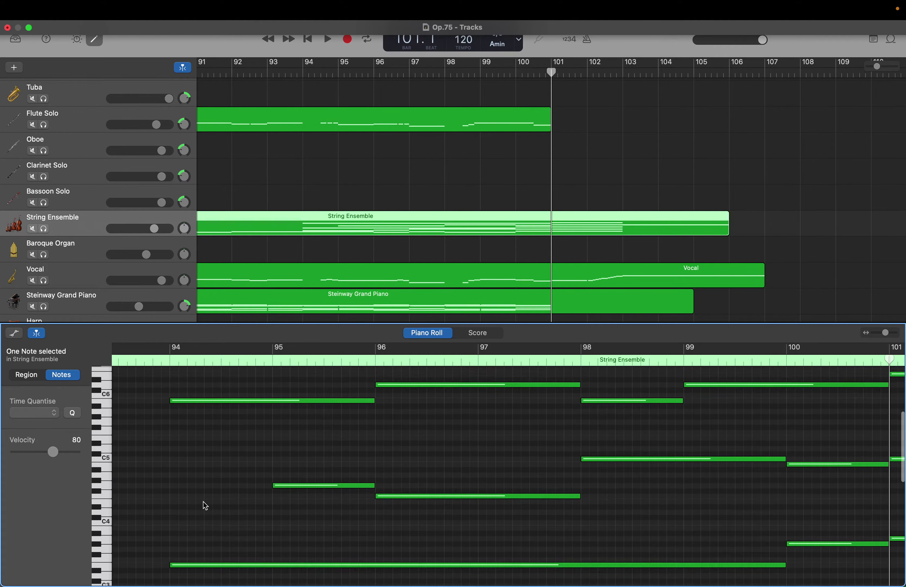
scroll(205, 505, up, 2)
scroll(205, 505, down, 13)
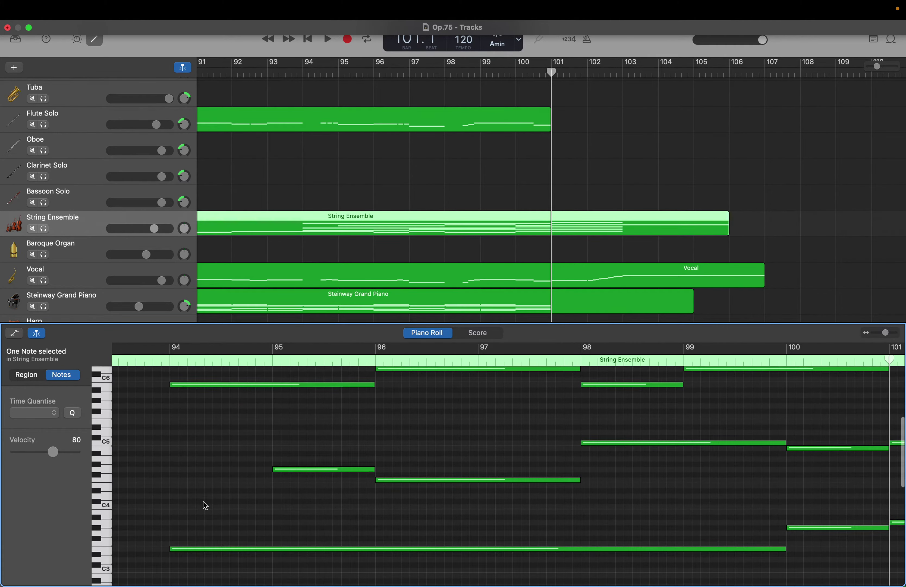
scroll(205, 504, down, 8)
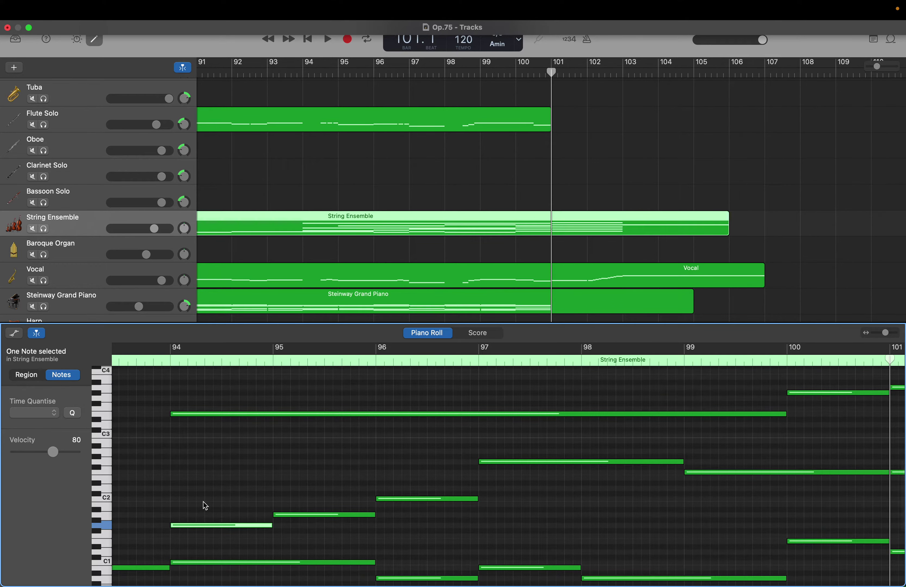
scroll(191, 521, up, 10)
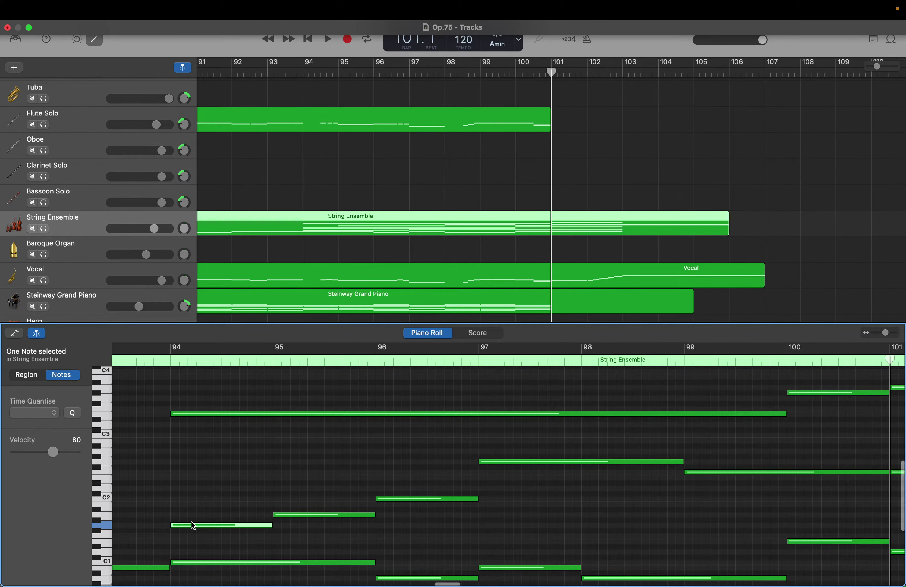
scroll(191, 521, up, 3)
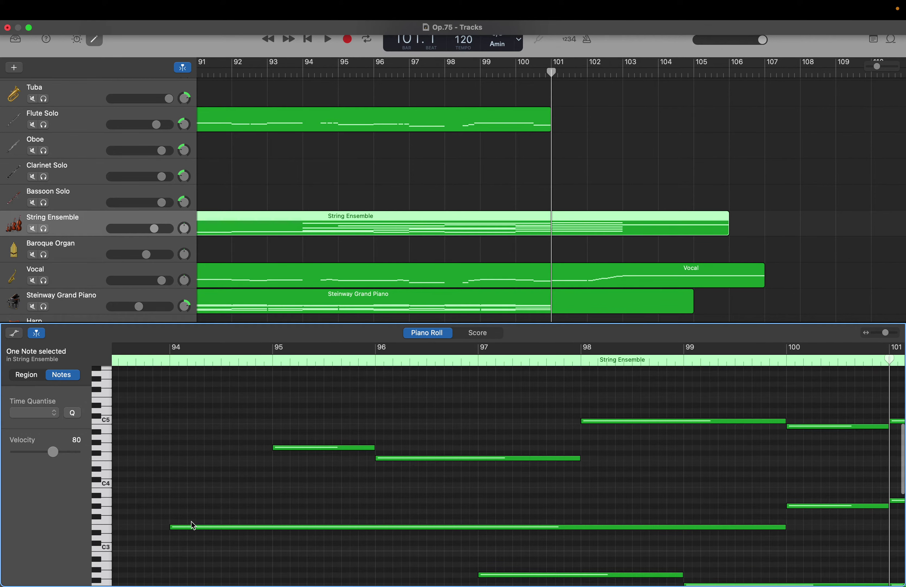
scroll(193, 525, up, 3)
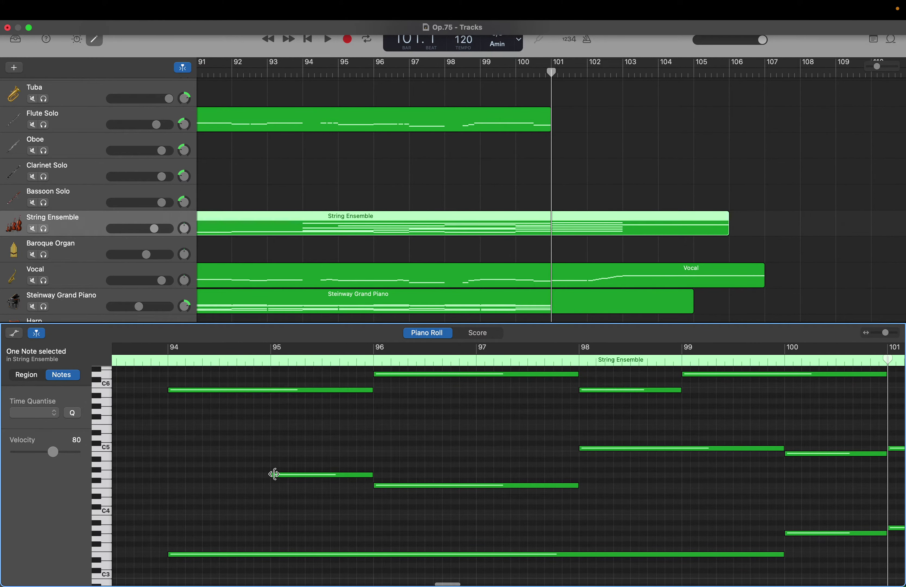
click(276, 475)
click(293, 478)
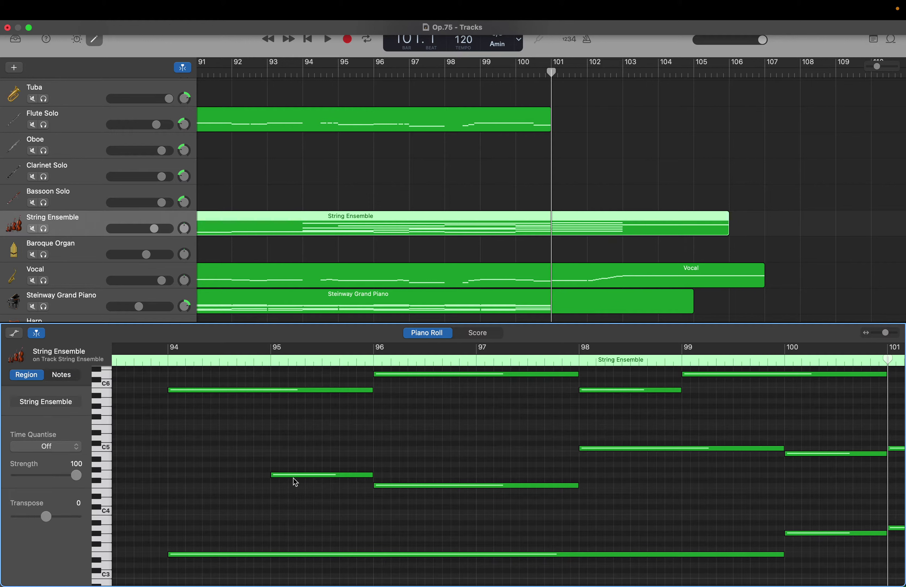
click(291, 475)
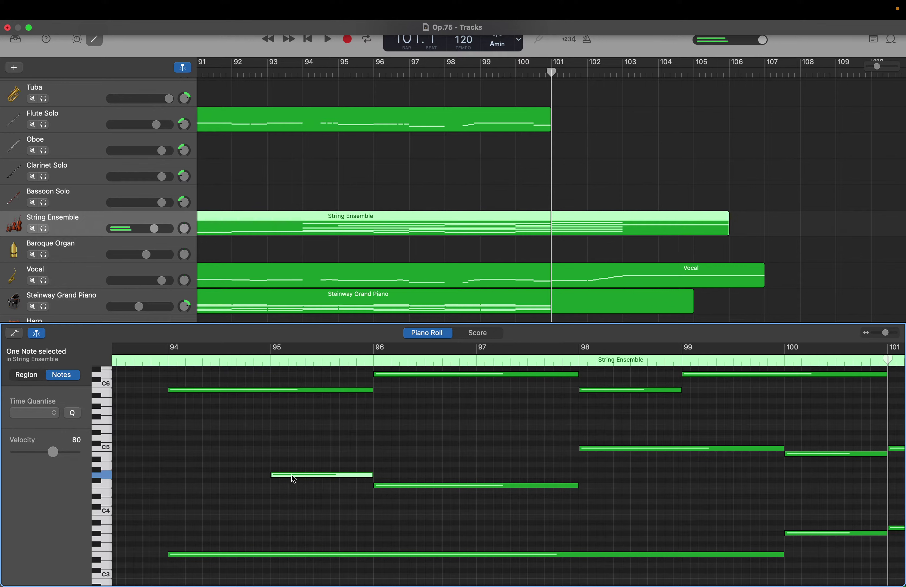
right_click(175, 503)
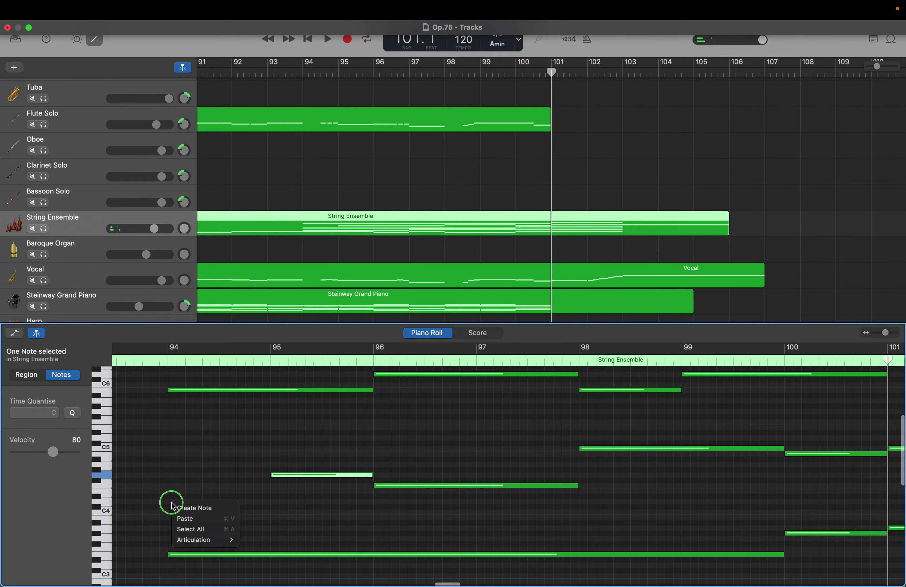
click(186, 506)
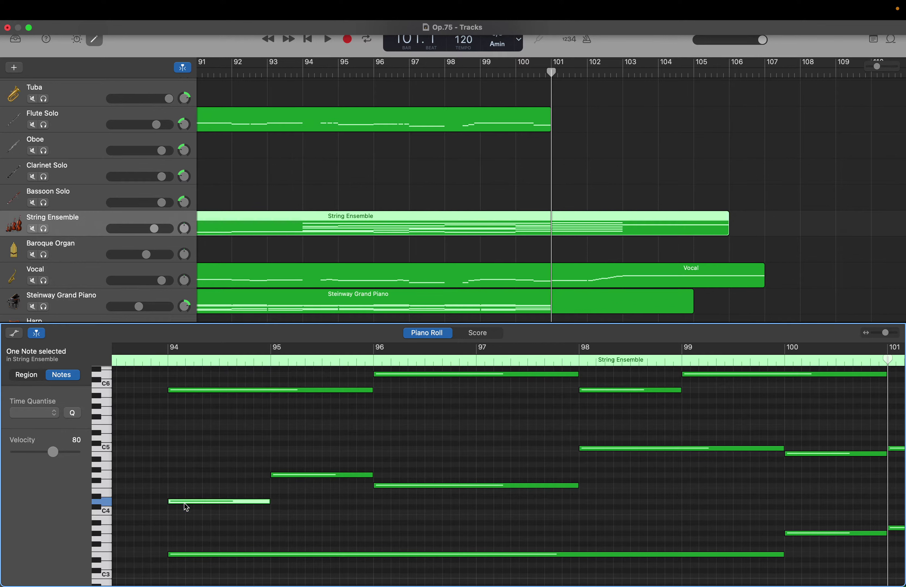
Step: Extend the start of the G1 note at bar 94 back to bar 93
mouse_move(184, 503)
scroll(184, 503, left, 5)
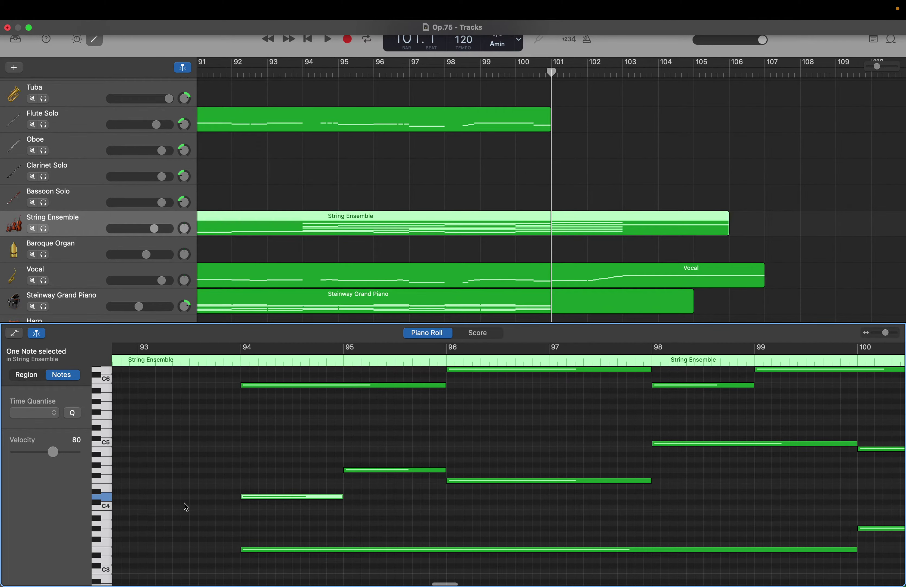
scroll(185, 504, down, 10)
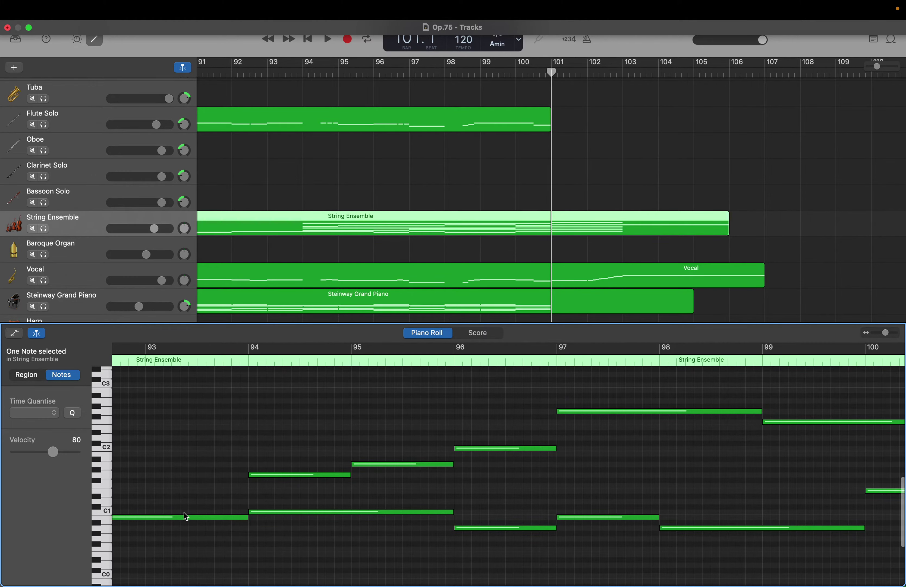
scroll(185, 525, up, 3)
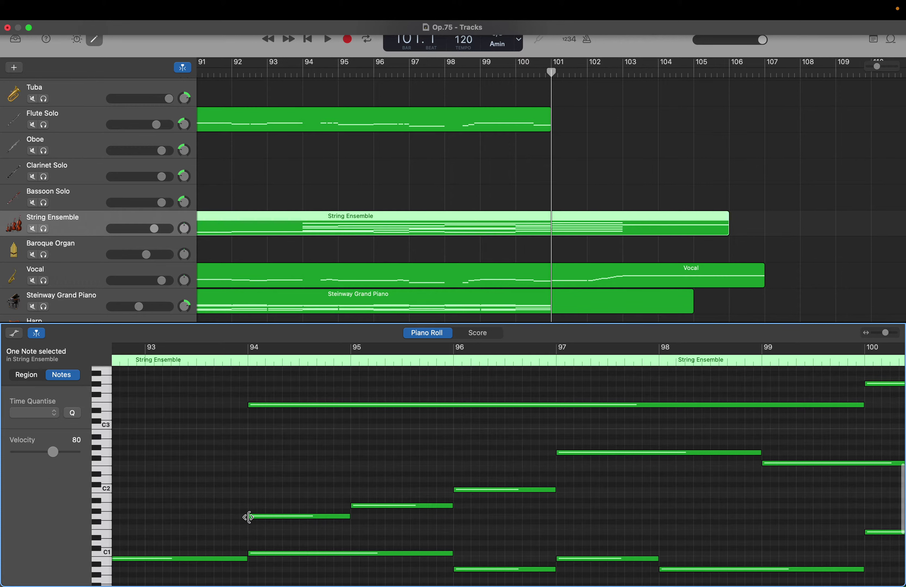
drag(247, 517, 148, 517)
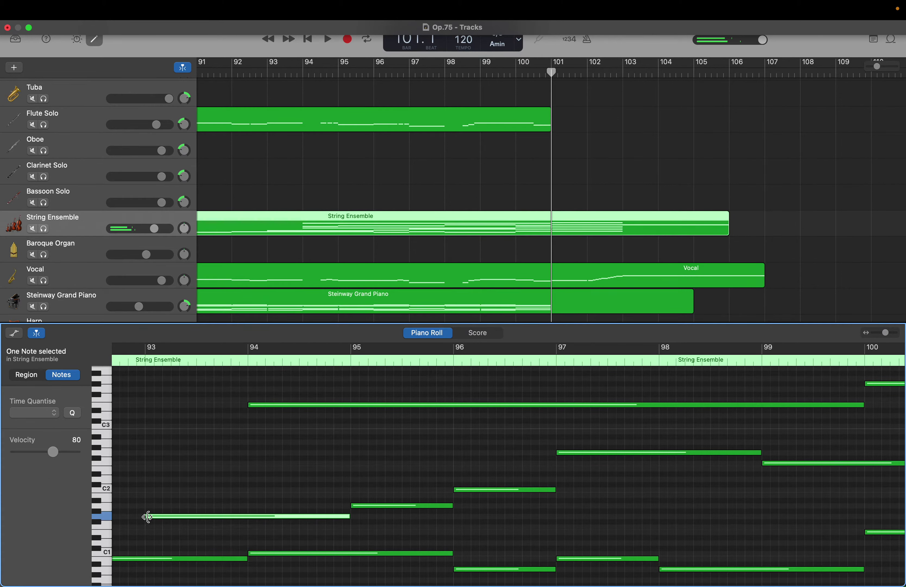
Step: Extend the start of the long E3 note from bar 94 back to bar 93
scroll(173, 501, up, 1)
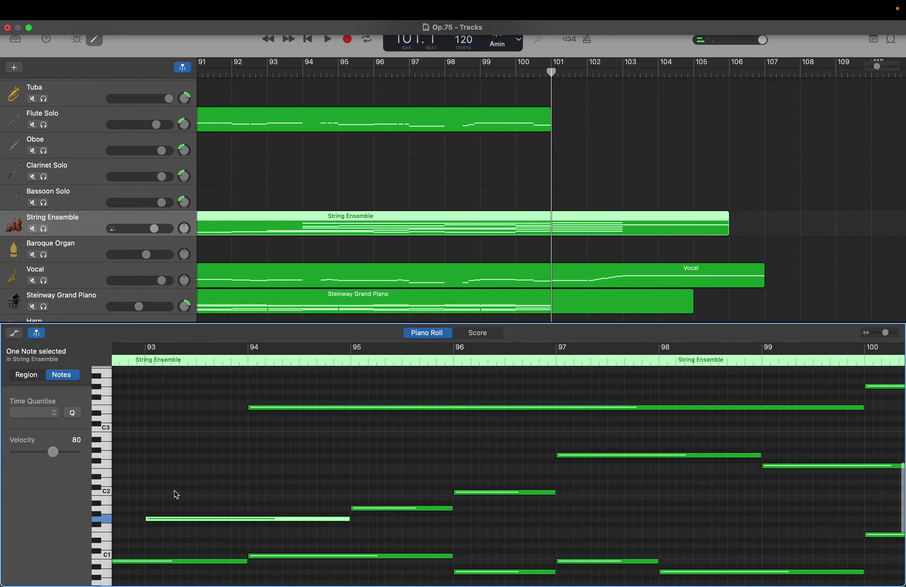
scroll(176, 495, right, 1)
mouse_move(250, 409)
drag(249, 409, 148, 409)
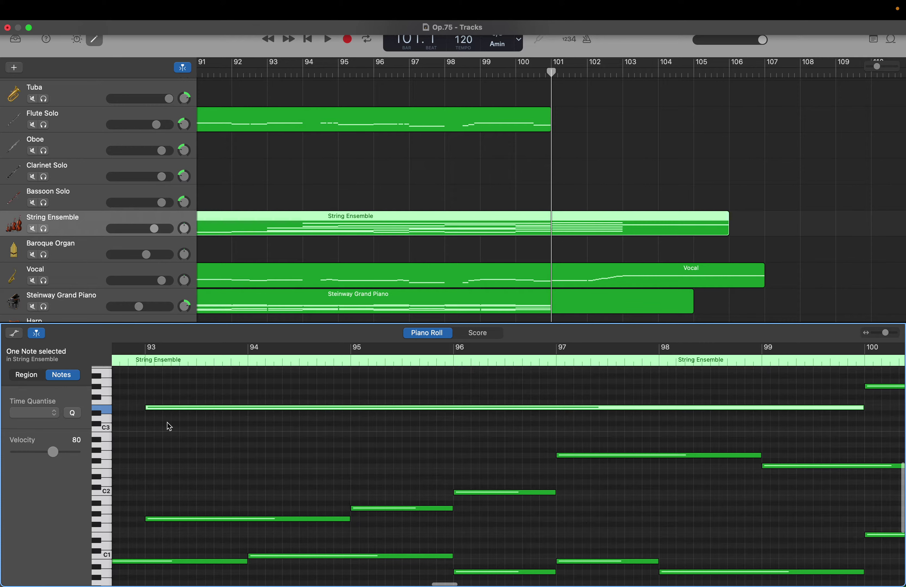
Step: Extend the start of the D4 note at bar 94 back to bar 93
scroll(168, 425, up, 5)
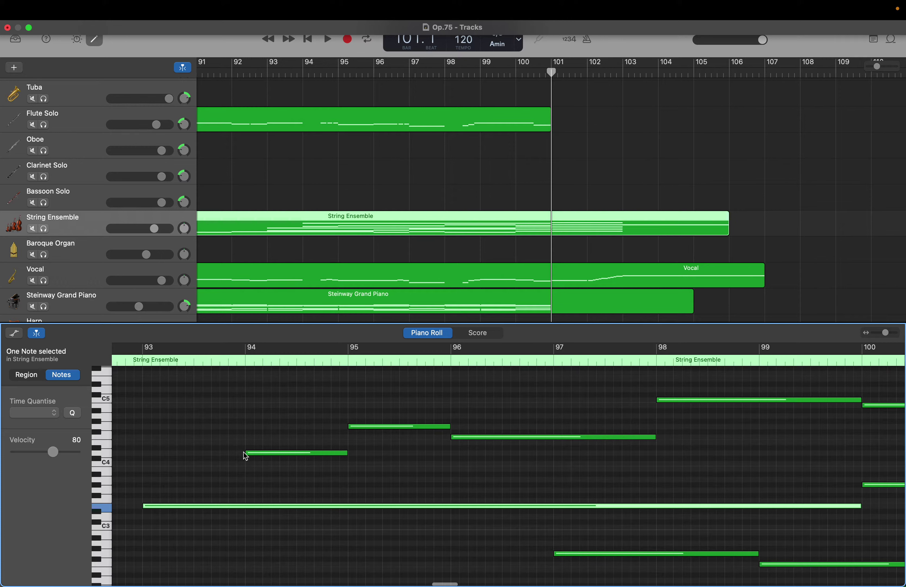
right_click(244, 451)
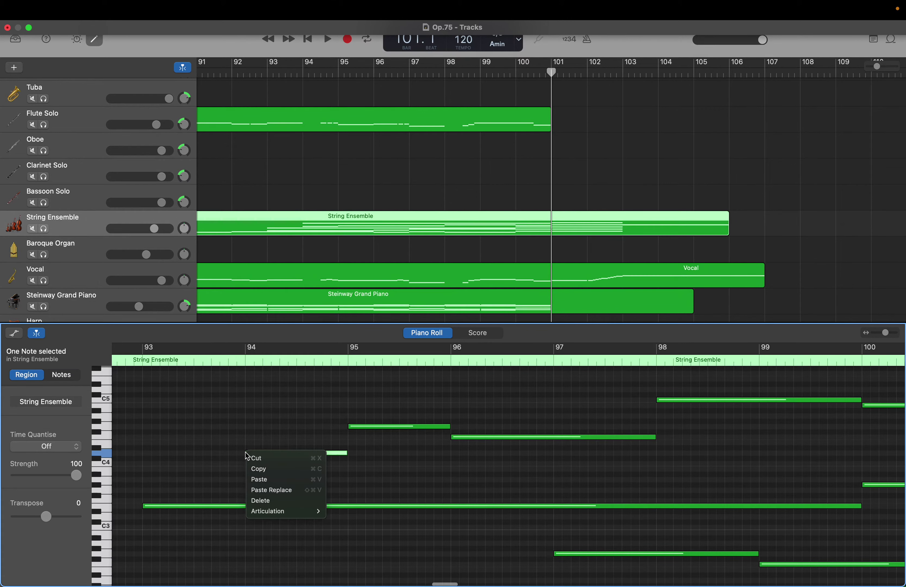
click(162, 443)
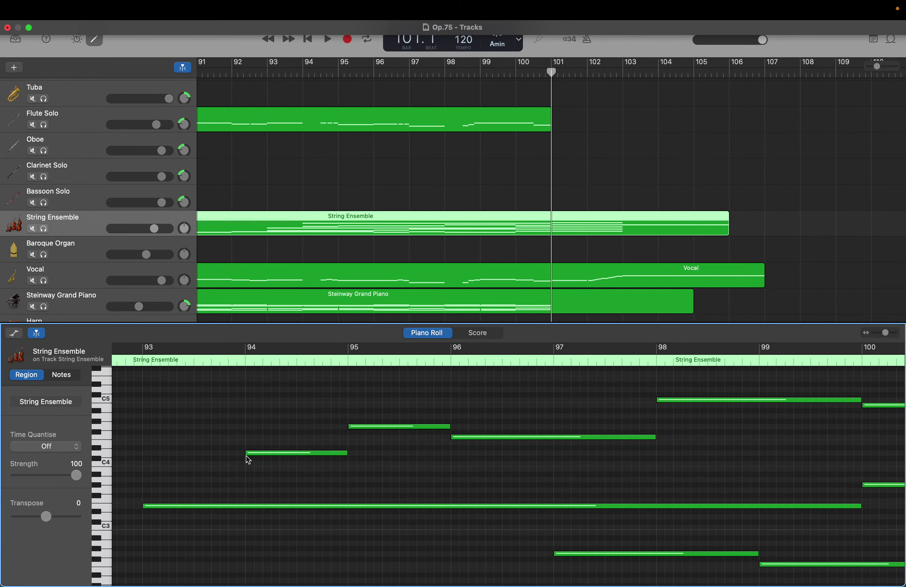
drag(247, 453, 145, 451)
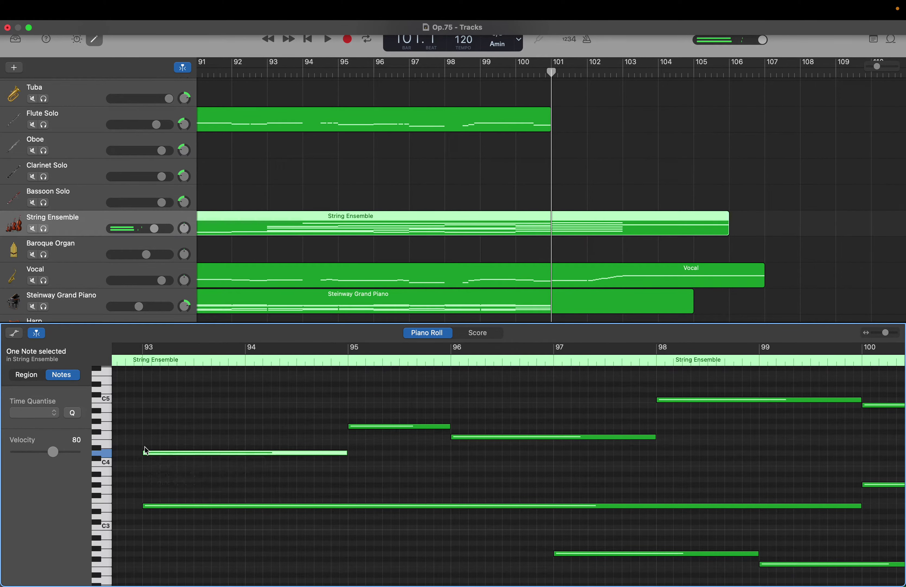
Step: Create a one-bar F6 note at bar 93, ahead of the C6-range note that starts at bar 94
scroll(147, 451, up, 4)
scroll(147, 451, up, 1)
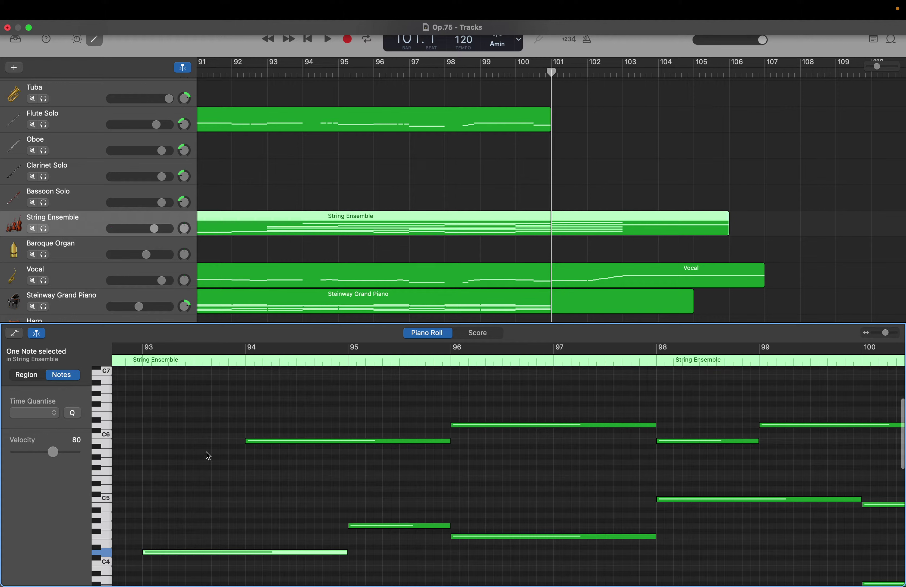
click(353, 527)
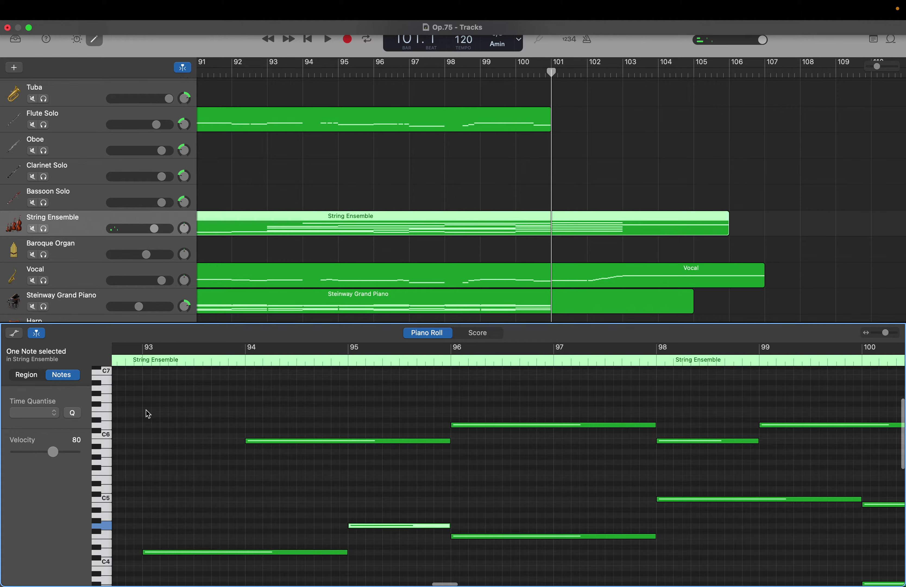
right_click(149, 414)
click(154, 411)
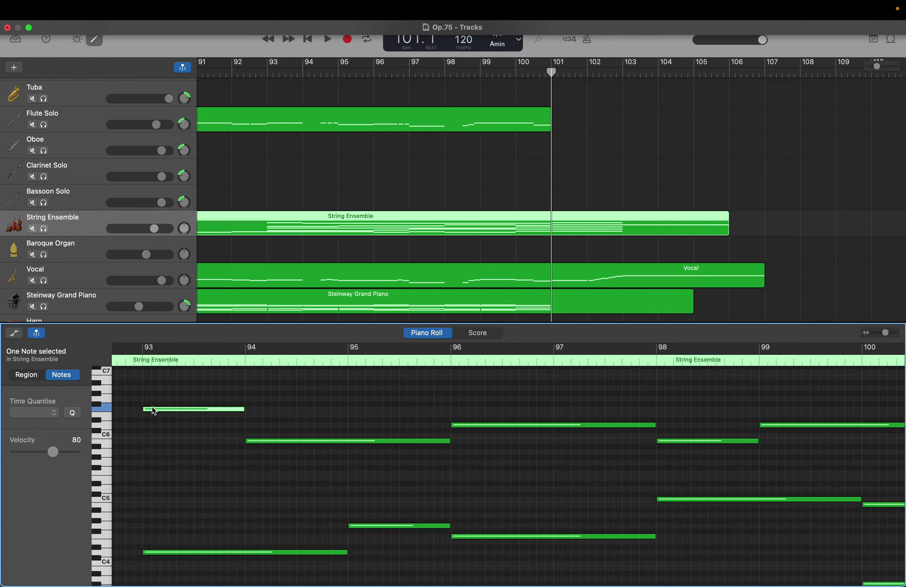
click(154, 413)
Step: Extend the start of the D4 note from bar 93 back to bar 92
scroll(161, 477, left, 2)
scroll(161, 477, down, 10)
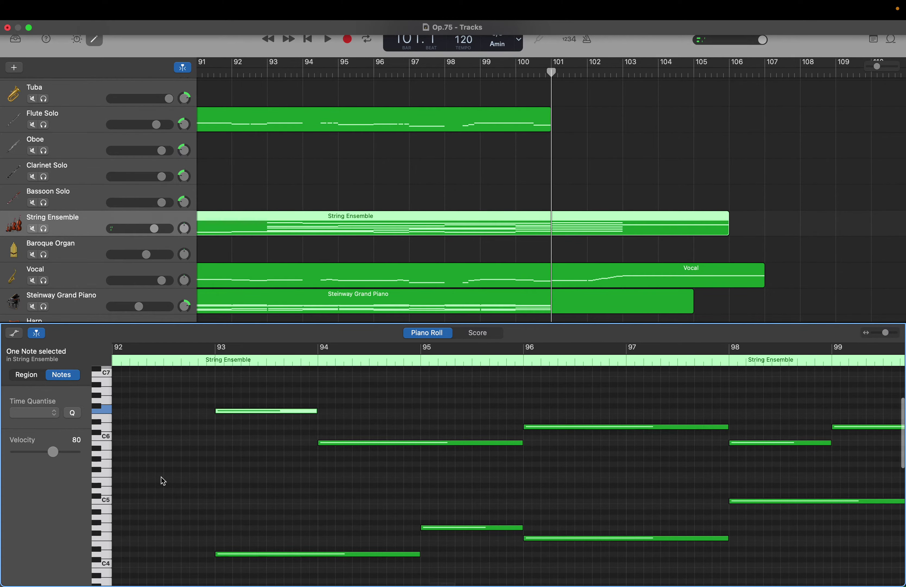
scroll(161, 477, down, 3)
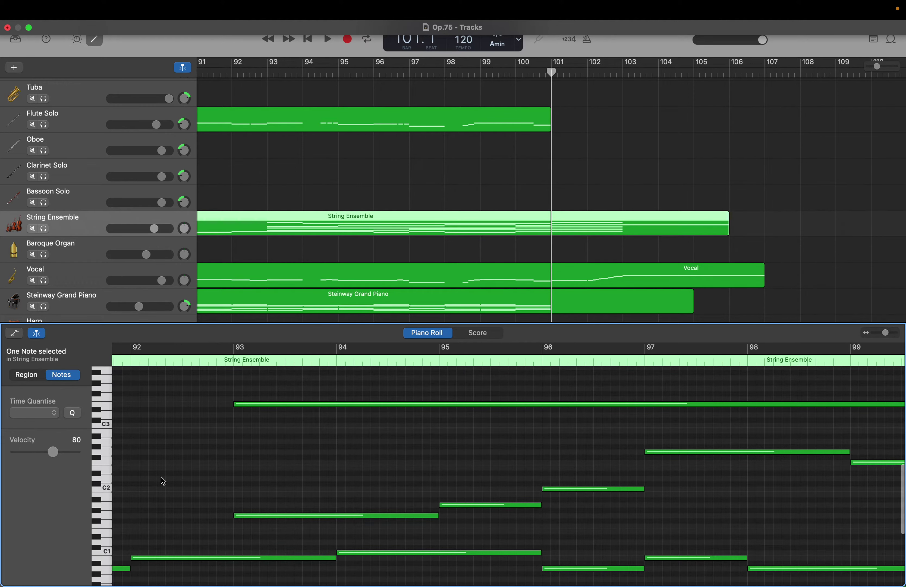
scroll(161, 476, left, 4)
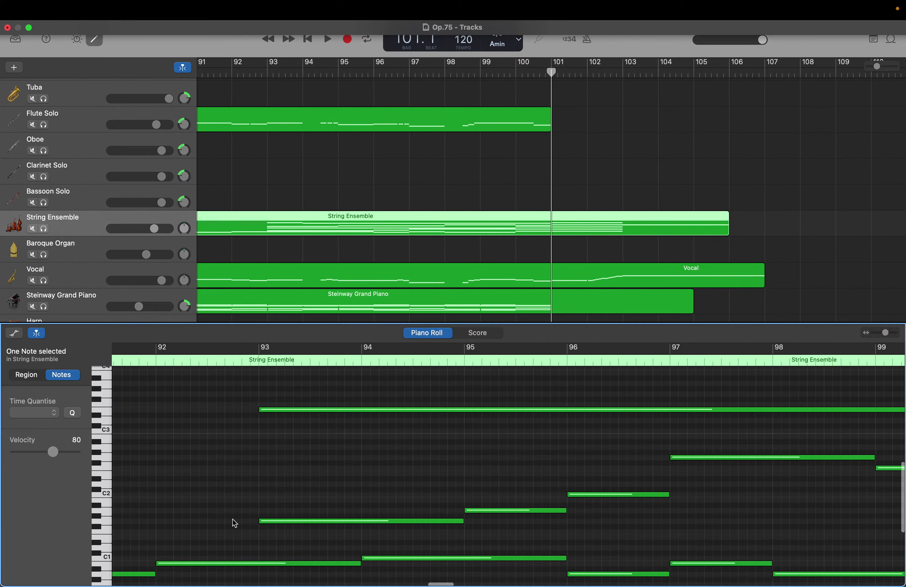
scroll(236, 514, up, 3)
scroll(236, 491, up, 3)
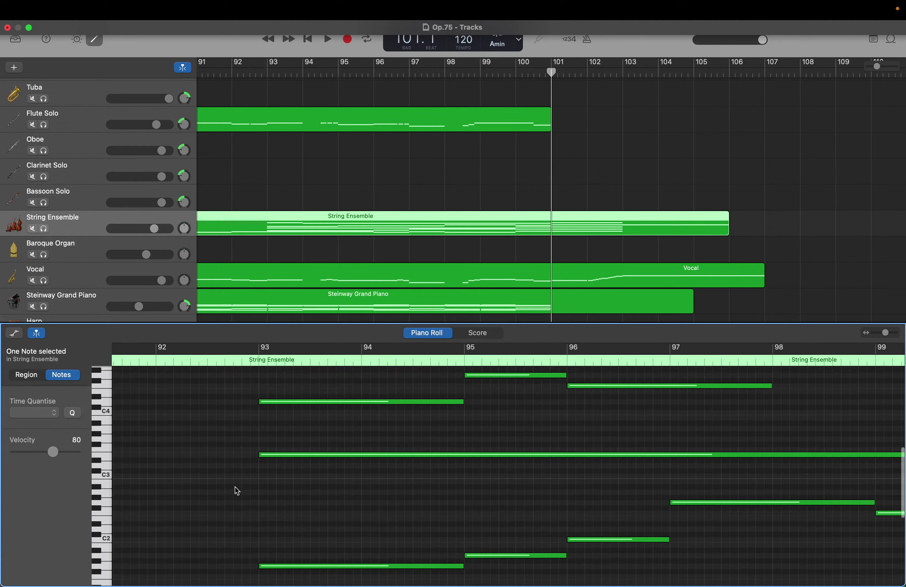
scroll(238, 491, up, 3)
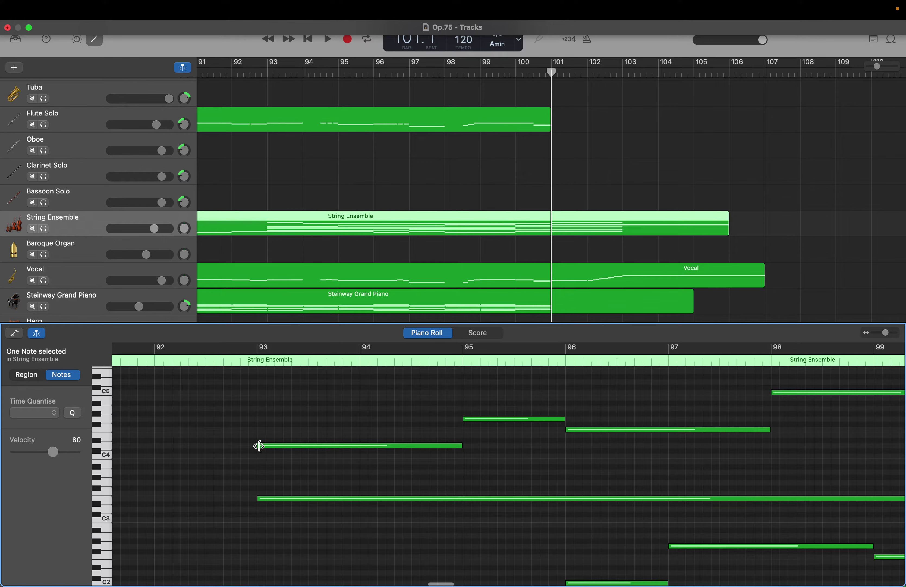
drag(260, 445, 158, 445)
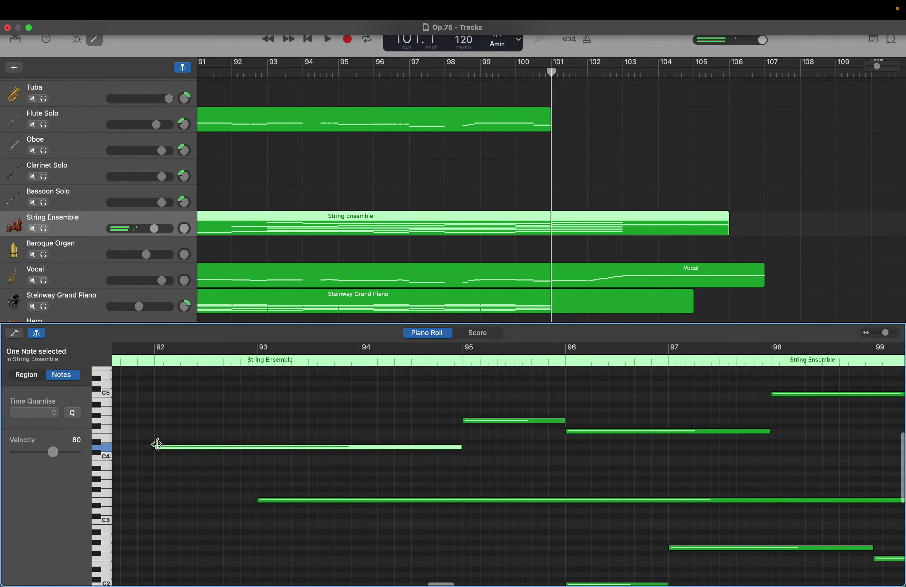
Step: Extend the start of the F6 note from bar 93 back to bar 92
scroll(158, 447, up, 10)
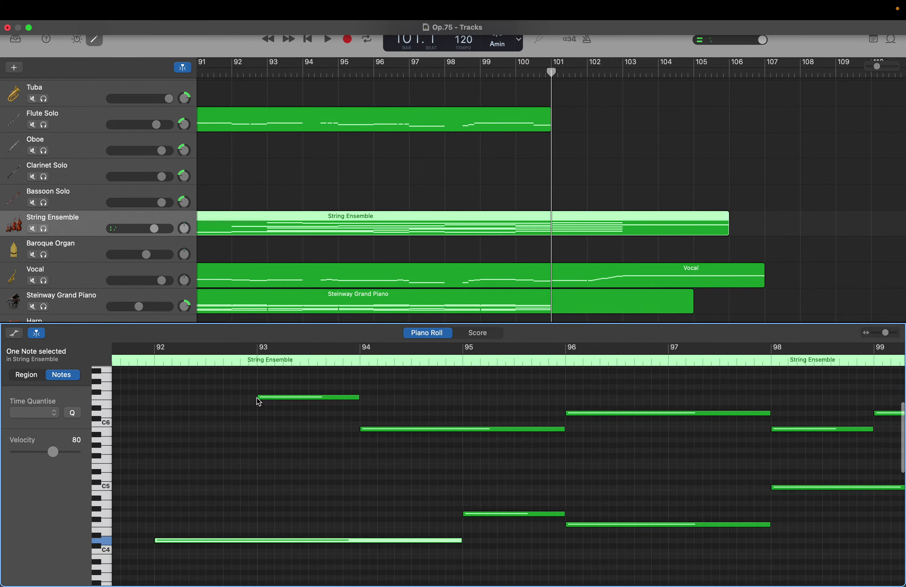
drag(257, 398, 172, 394)
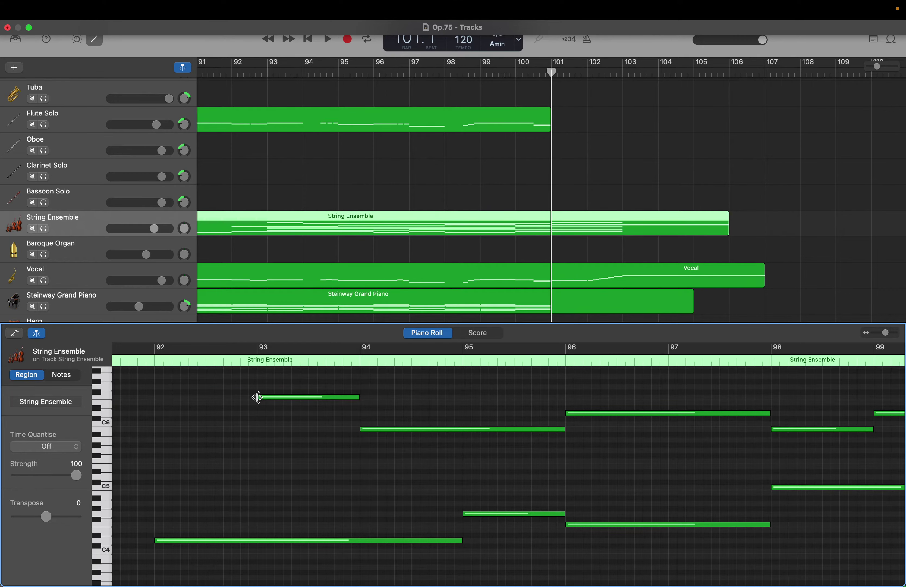
drag(257, 397, 158, 396)
Step: Create a two-bar C2 note at bar 92, matching the length of the G1 note at bar 93
scroll(195, 486, down, 20)
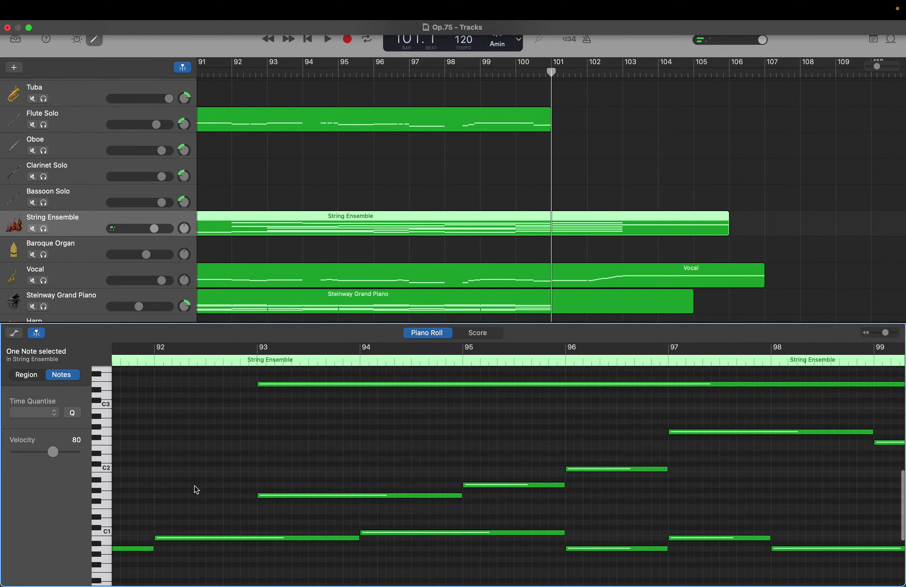
scroll(195, 485, up, 3)
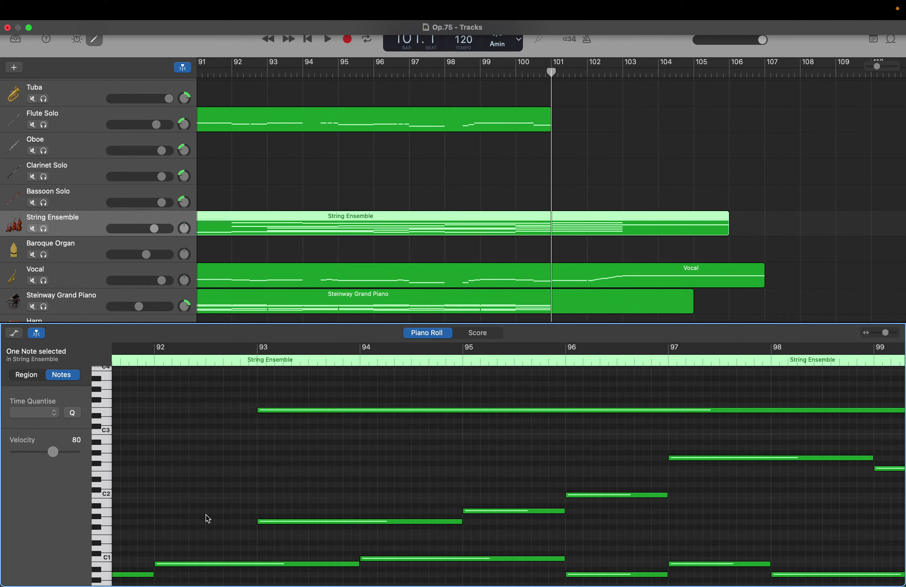
click(258, 520)
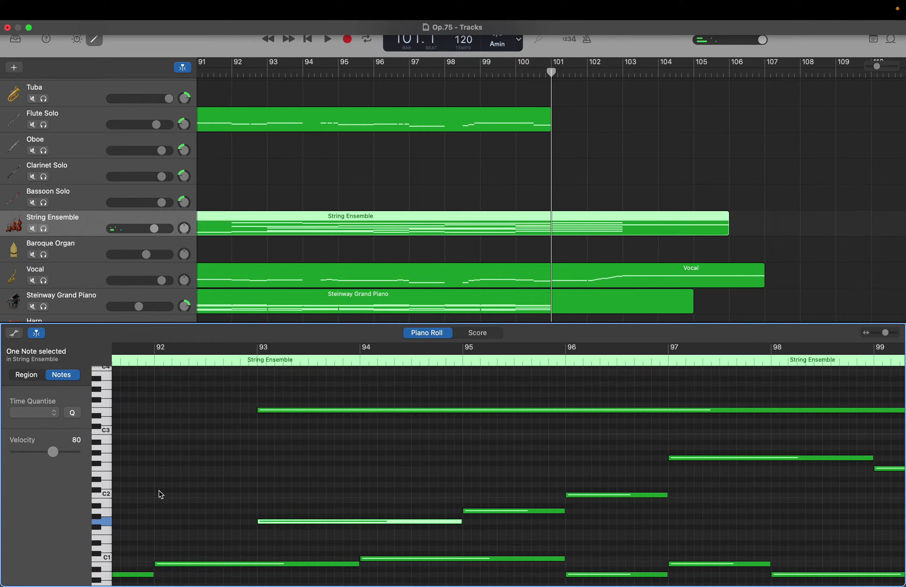
right_click(161, 498)
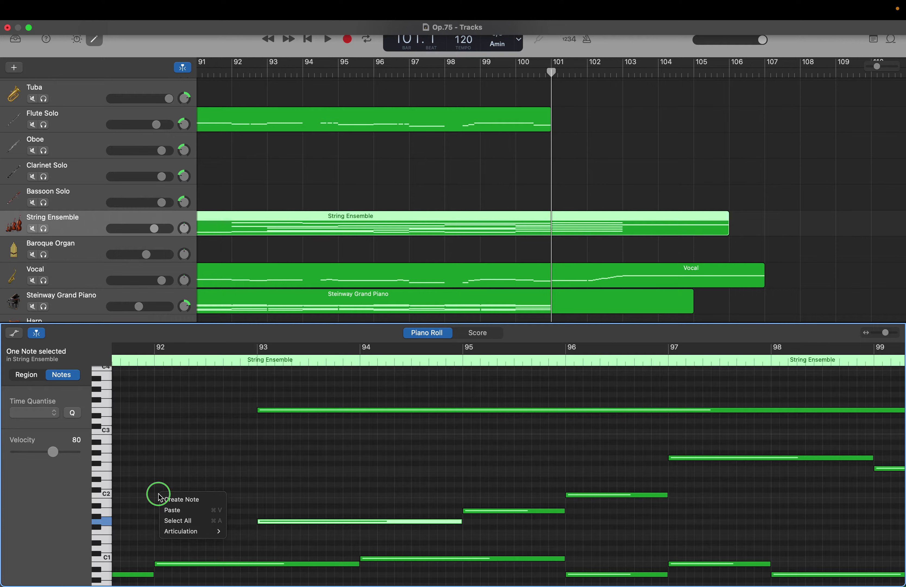
click(174, 498)
Step: Add an A2 note at bar 92 and shorten it to one bar, ending at bar 93
scroll(187, 440, up, 3)
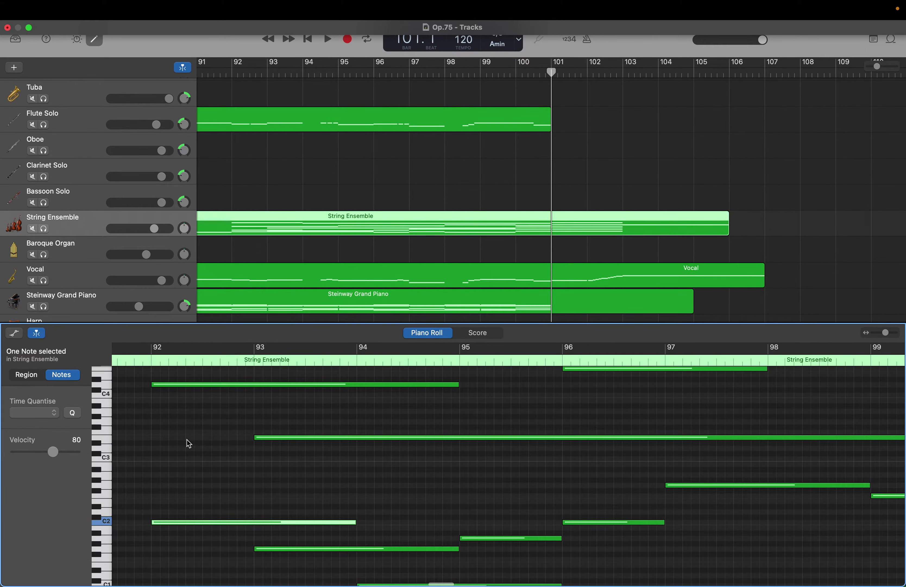
right_click(159, 478)
click(174, 481)
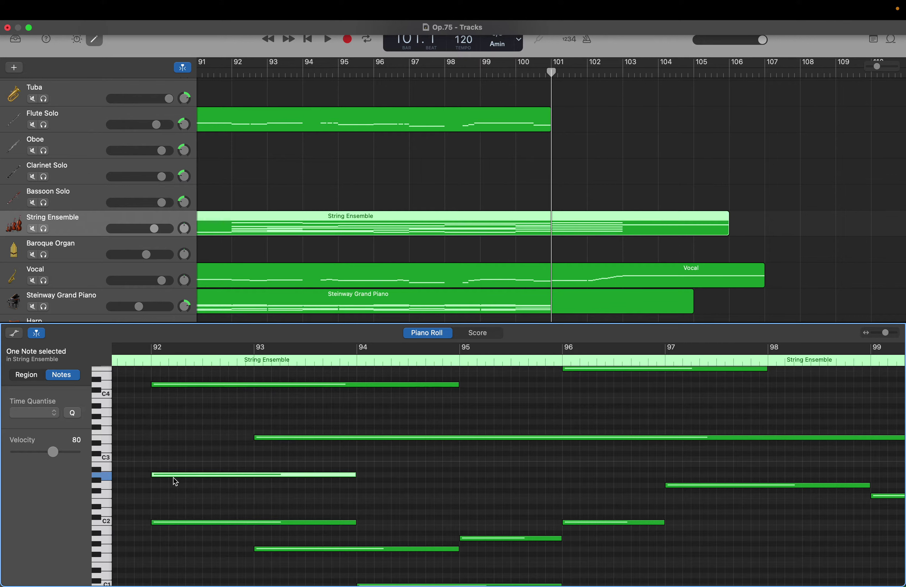
drag(355, 474, 251, 472)
Step: Extend the start of the C2 note from bar 92 back to bar 91
scroll(252, 472, down, 1)
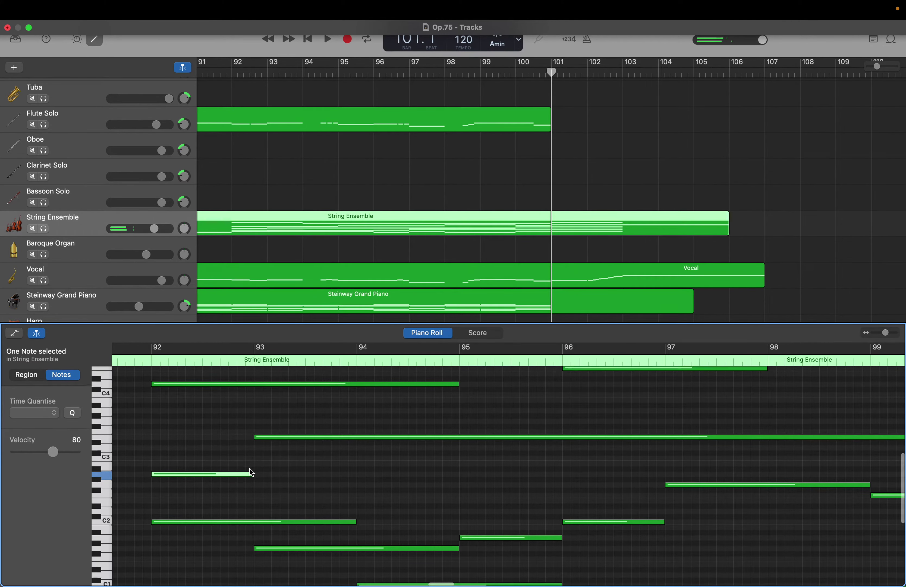
scroll(251, 473, down, 3)
scroll(251, 473, left, 5)
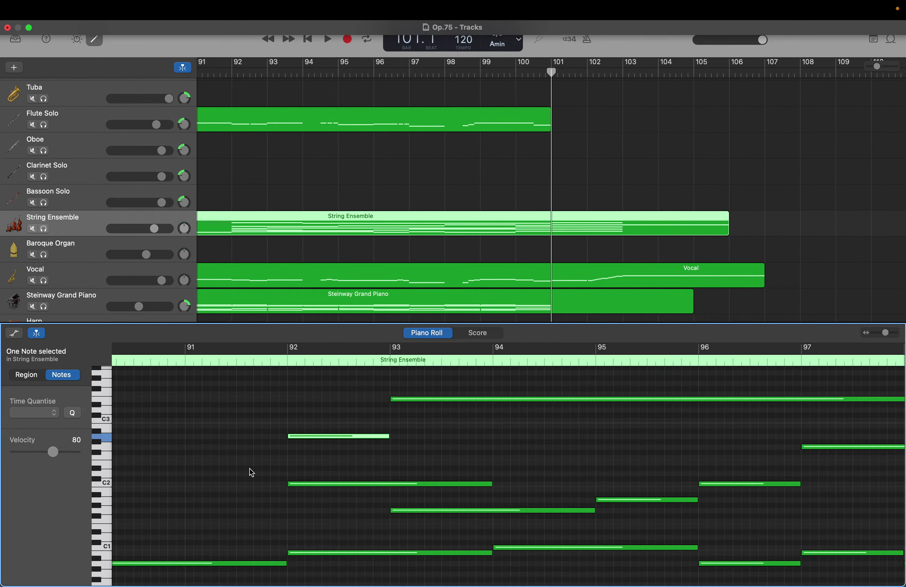
click(245, 563)
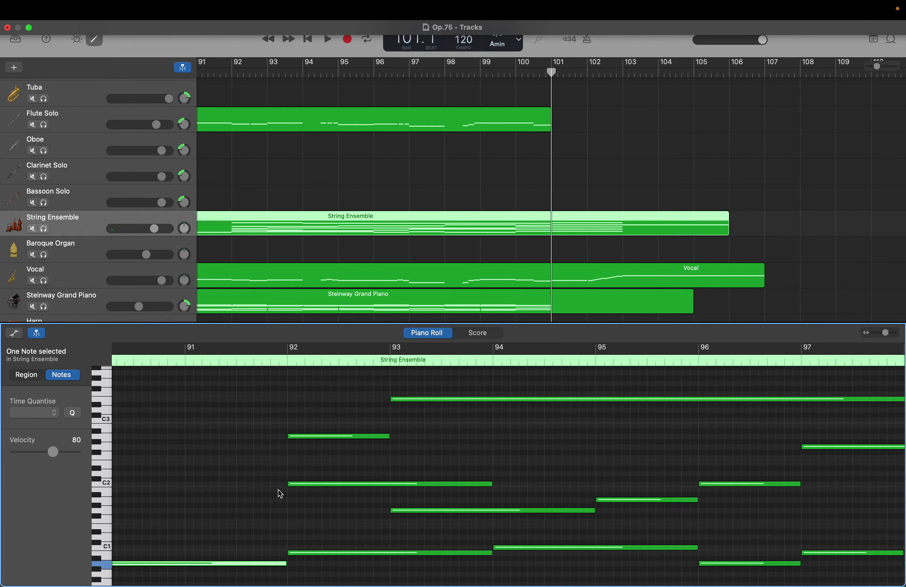
drag(288, 484, 188, 487)
Step: Extend the start of the F6 note from bar 92 back to bar 91
scroll(188, 489, up, 10)
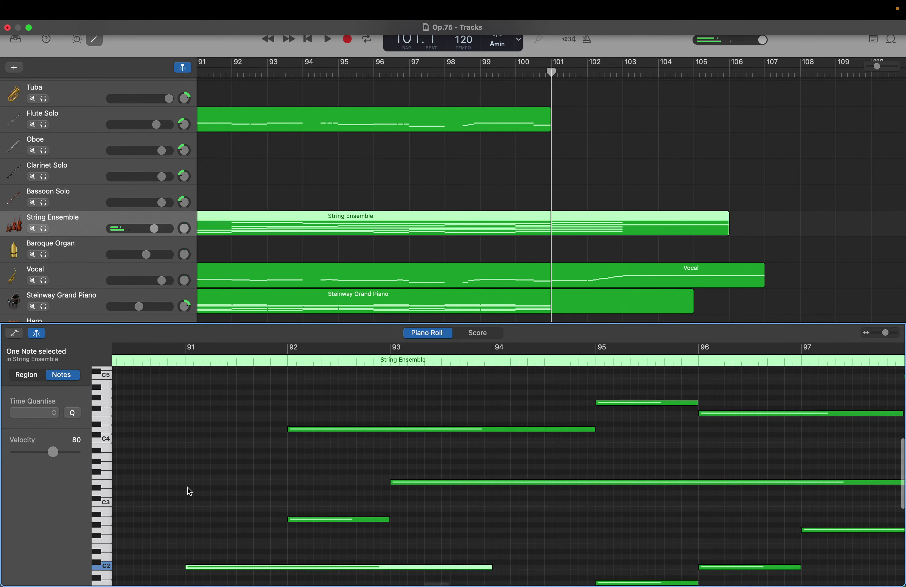
scroll(189, 491, down, 1)
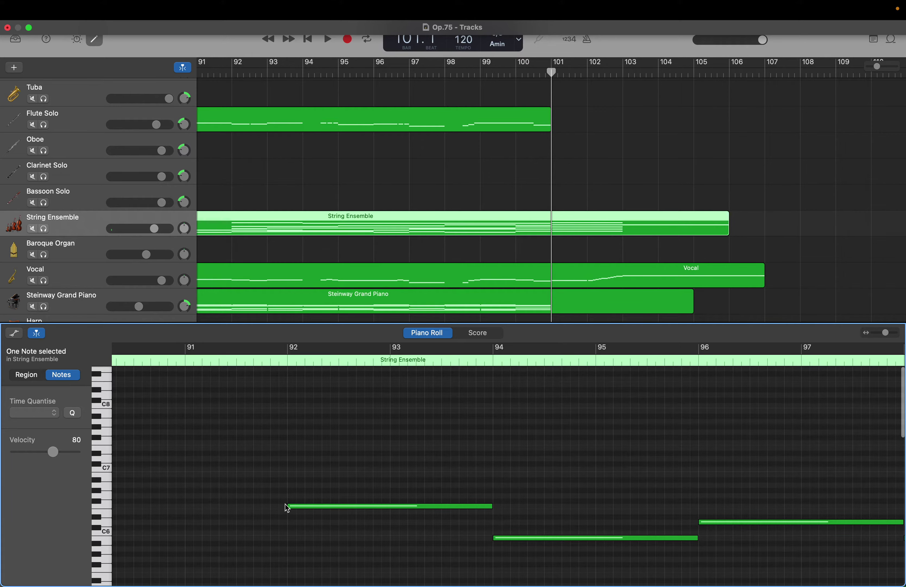
drag(288, 506, 187, 505)
Step: Create one-bar E4 and G2 notes at bar 91, using the length of the A2 note at bar 92
scroll(220, 550, down, 20)
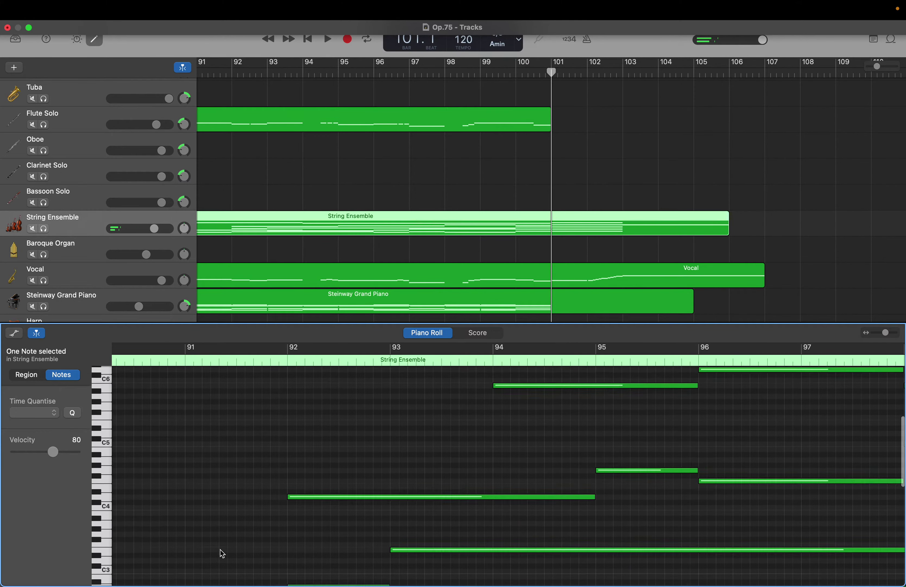
scroll(221, 549, down, 4)
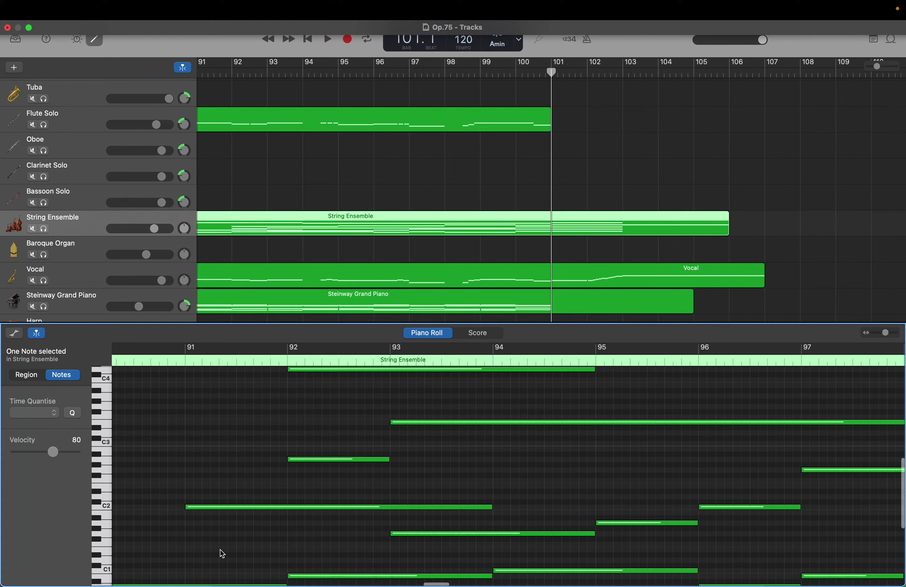
scroll(223, 554, up, 6)
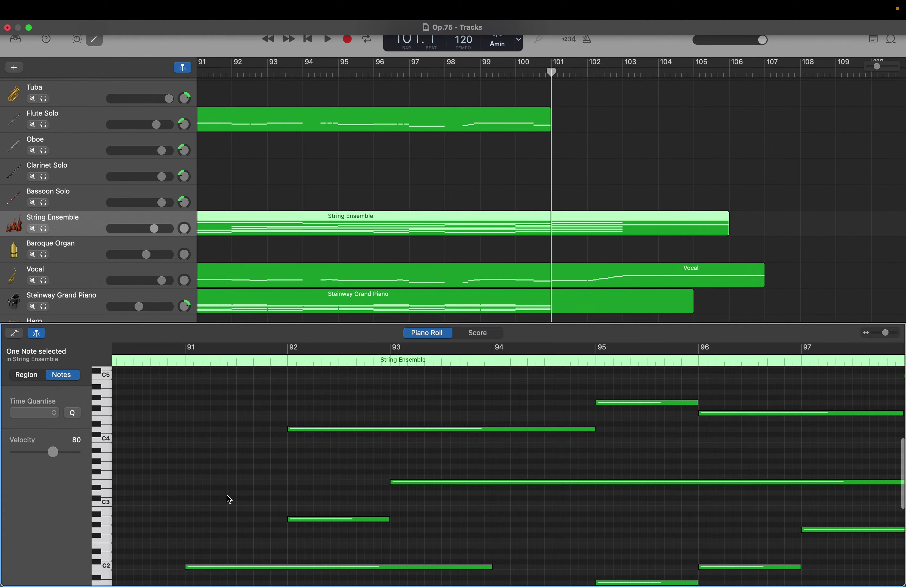
click(302, 520)
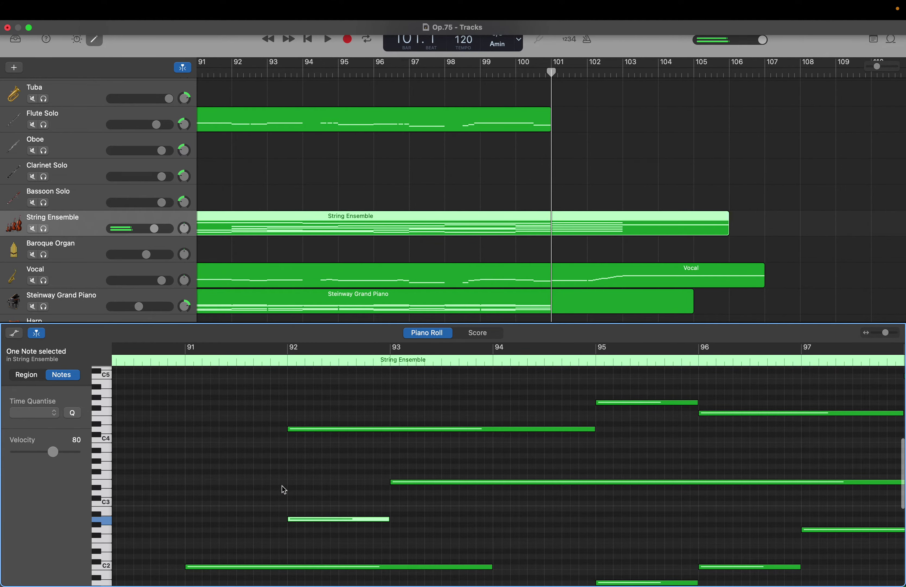
right_click(192, 423)
click(196, 425)
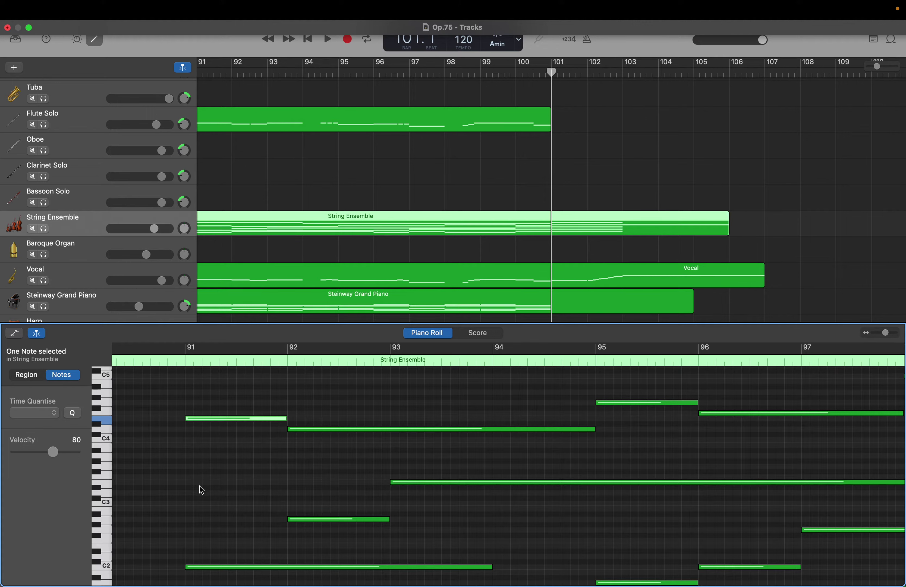
right_click(188, 529)
click(191, 530)
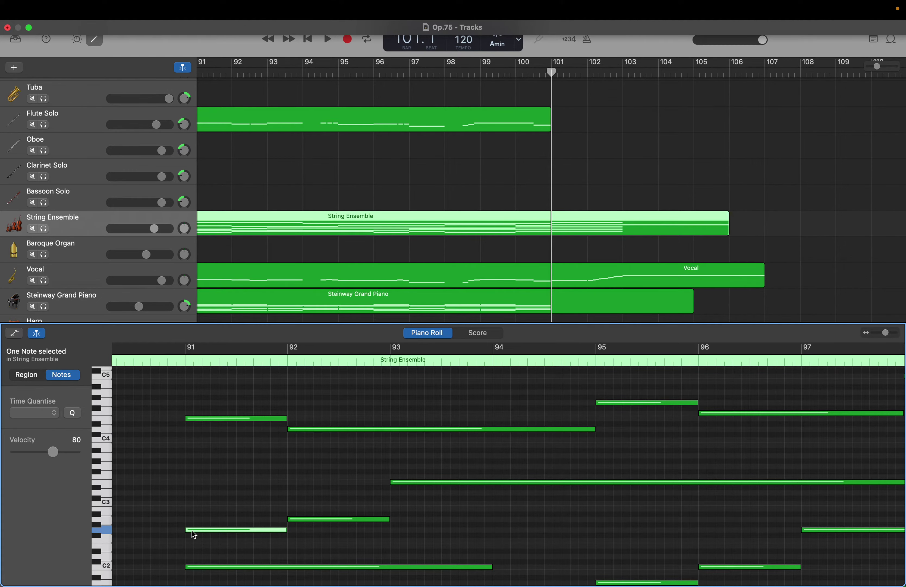
Step: Extend the start of the C2 note at bar 91 back to bar 90
scroll(193, 534, down, 3)
scroll(194, 534, left, 2)
scroll(194, 534, down, 3)
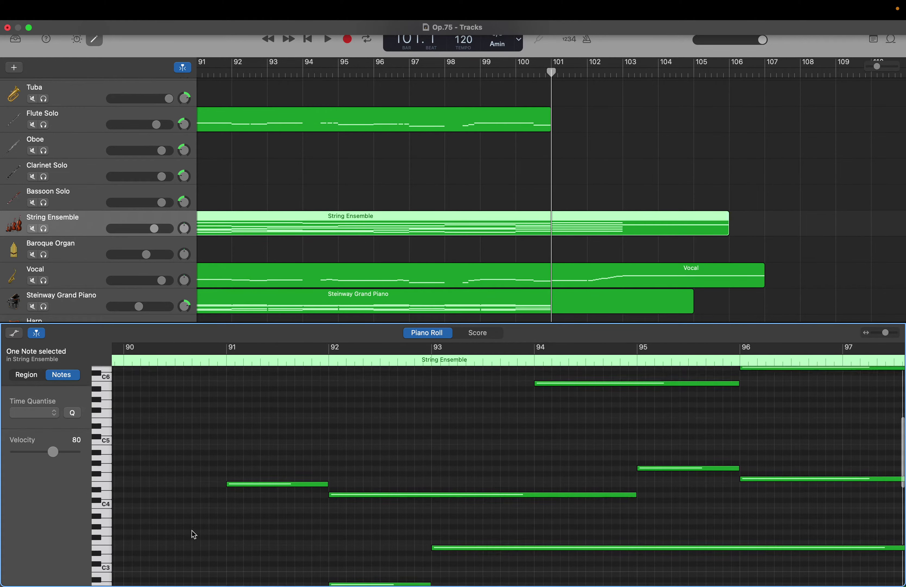
scroll(192, 531, down, 3)
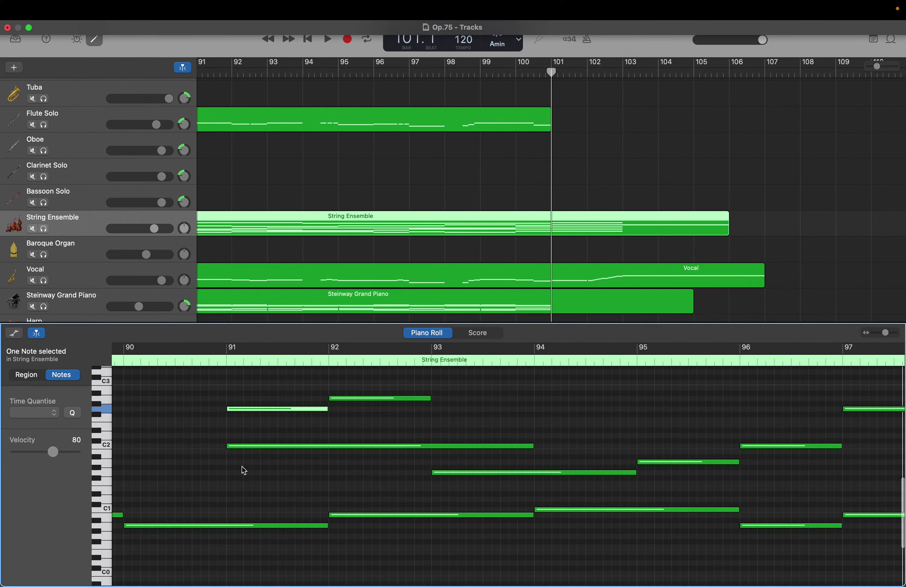
scroll(242, 466, up, 2)
scroll(242, 466, left, 3)
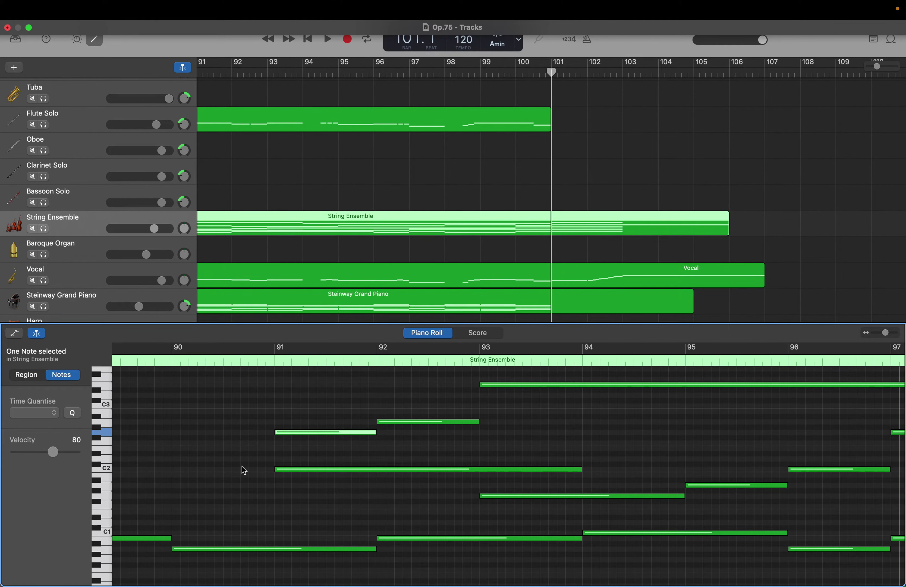
scroll(242, 467, left, 2)
scroll(242, 466, left, 2)
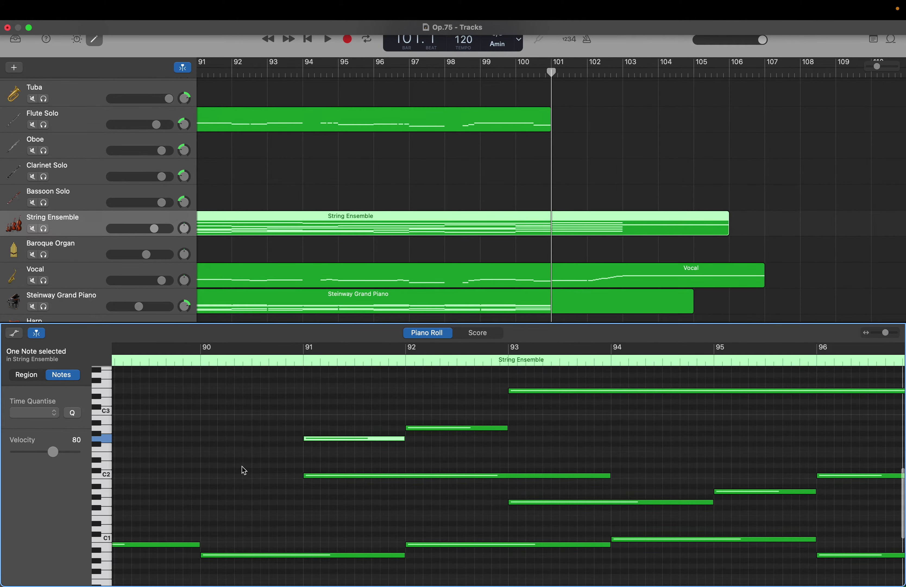
scroll(242, 467, up, 1)
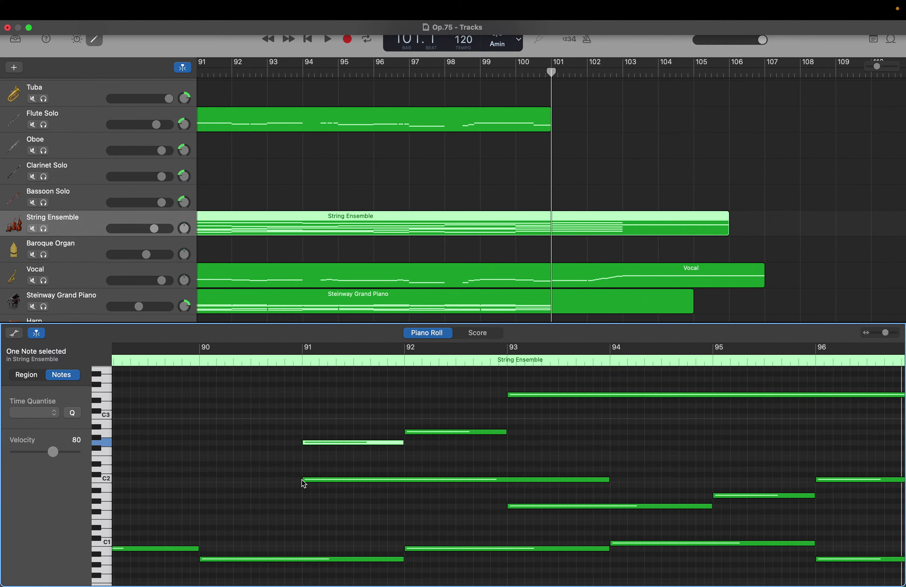
drag(302, 479, 204, 478)
Step: Extend the starts of the G2 and E4 notes at bar 91 back to bar 90
scroll(248, 462, up, 2)
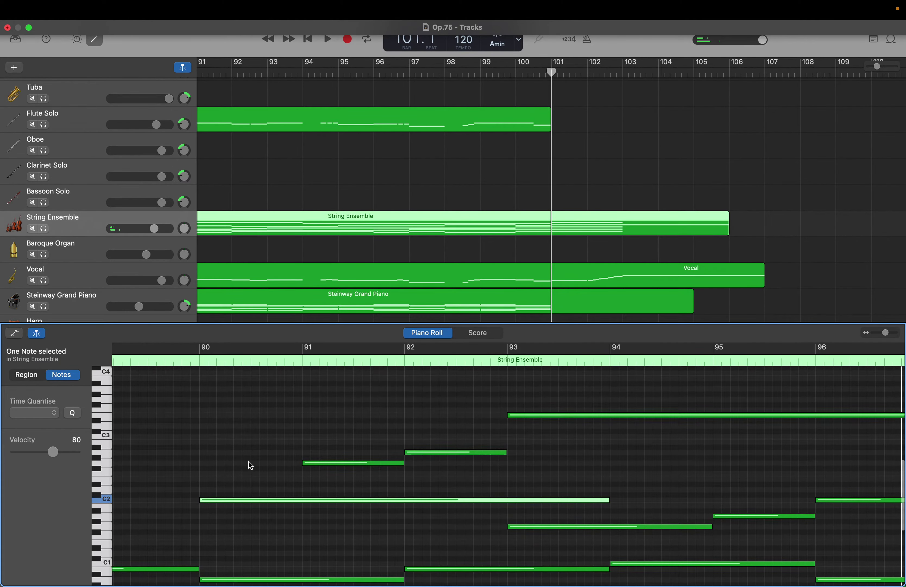
click(250, 462)
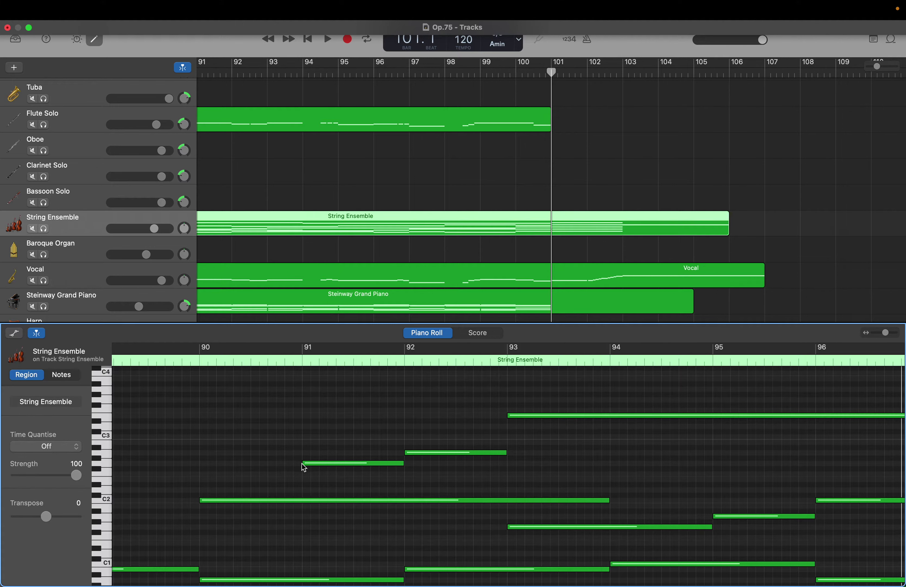
drag(300, 463, 202, 468)
scroll(203, 469, up, 5)
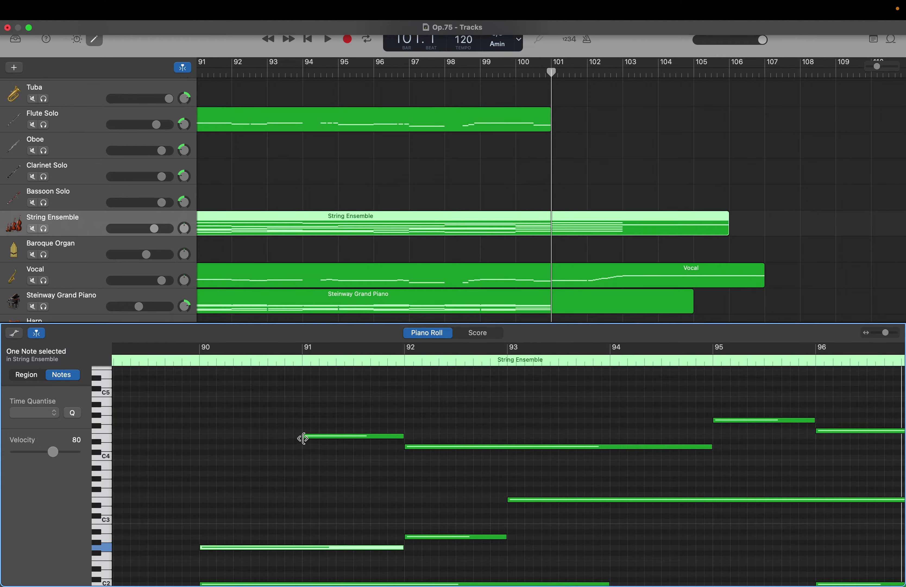
drag(303, 438, 199, 435)
Step: Create a one-bar B5 note at bar 90, ending where the long F6 note begins
scroll(202, 442, down, 3)
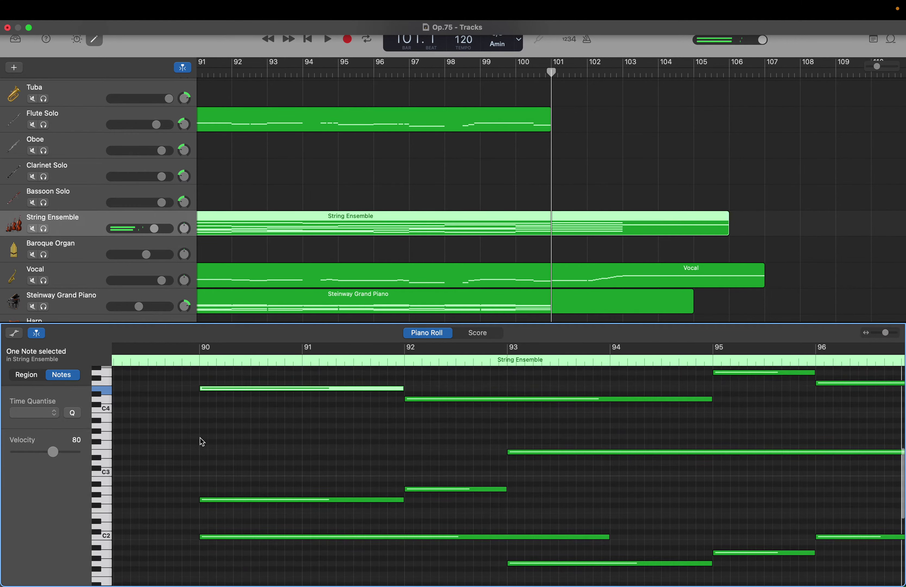
scroll(202, 442, down, 2)
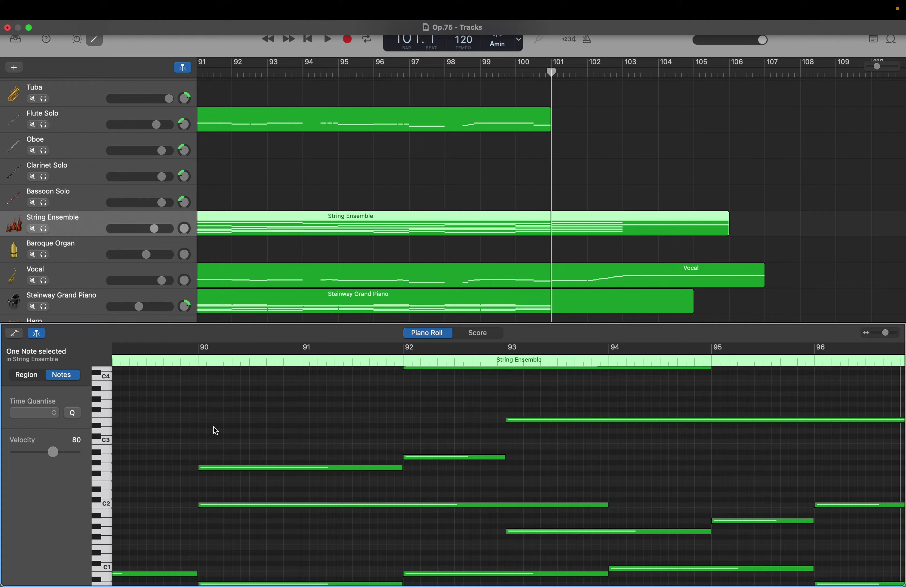
scroll(218, 431, down, 1)
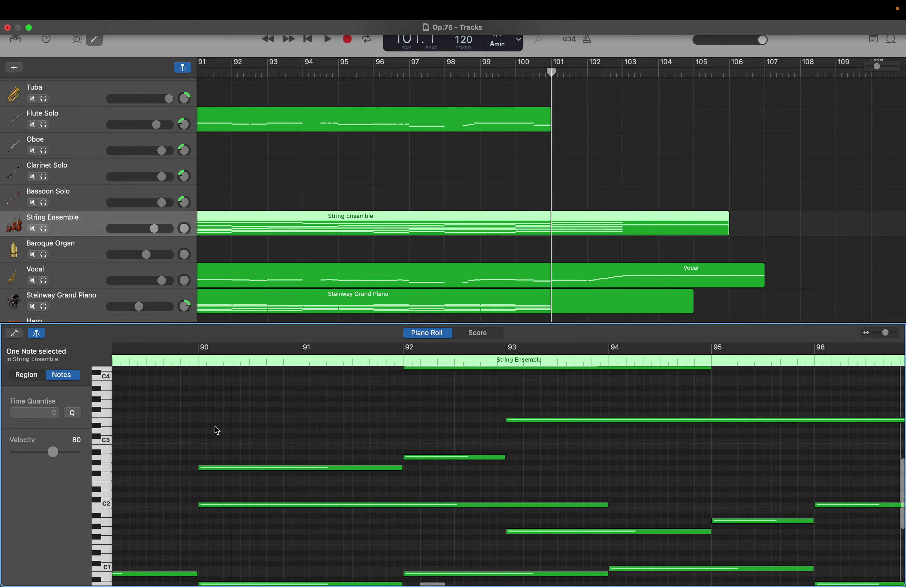
scroll(217, 430, up, 4)
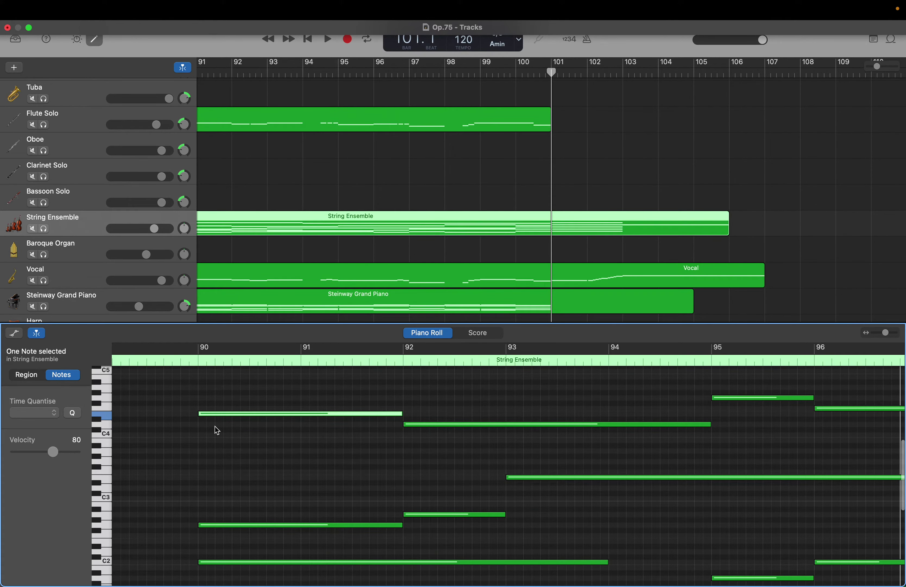
scroll(215, 426, up, 10)
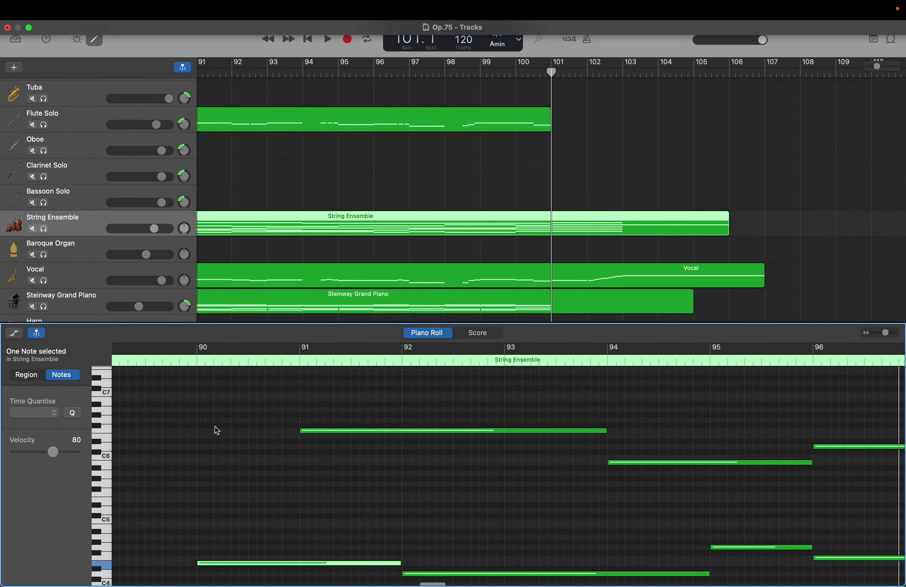
scroll(214, 533, down, 1)
right_click(200, 462)
click(221, 467)
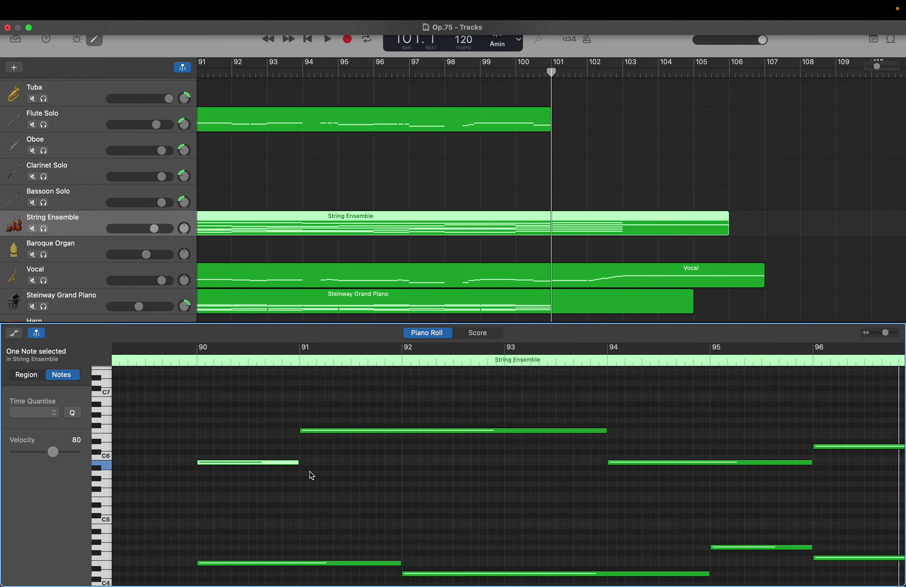
Step: Extend the starts of the G2 and E4 notes at bar 90 back to bar 89
scroll(224, 471, left, 5)
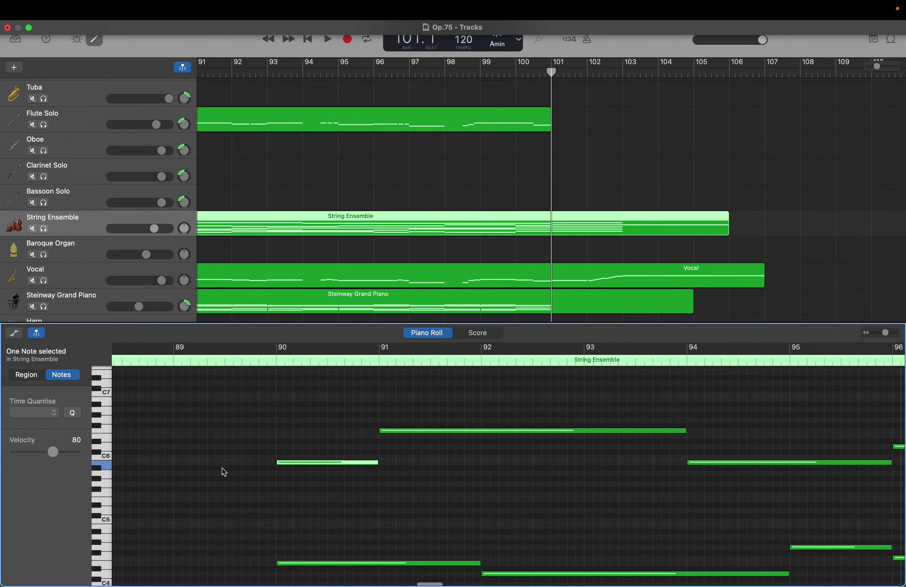
scroll(225, 472, down, 10)
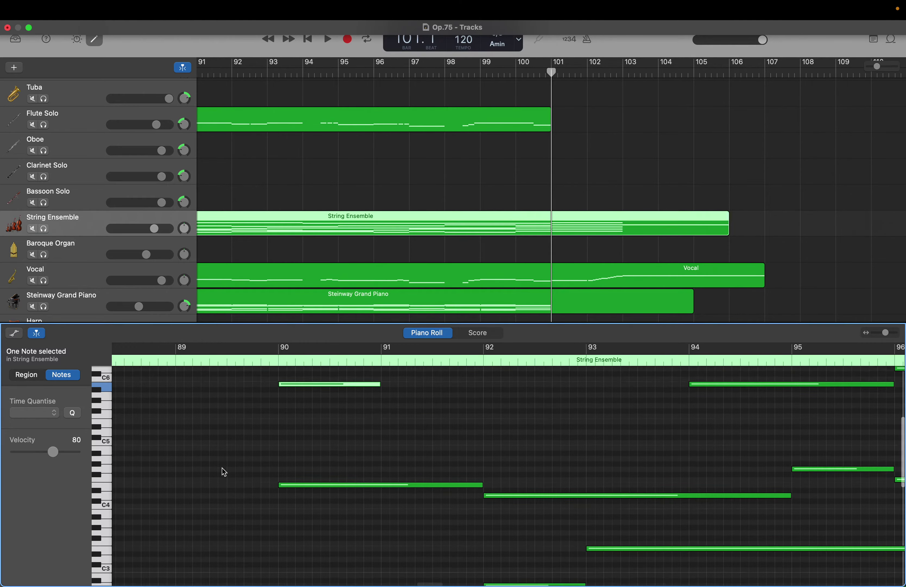
scroll(222, 459, up, 2)
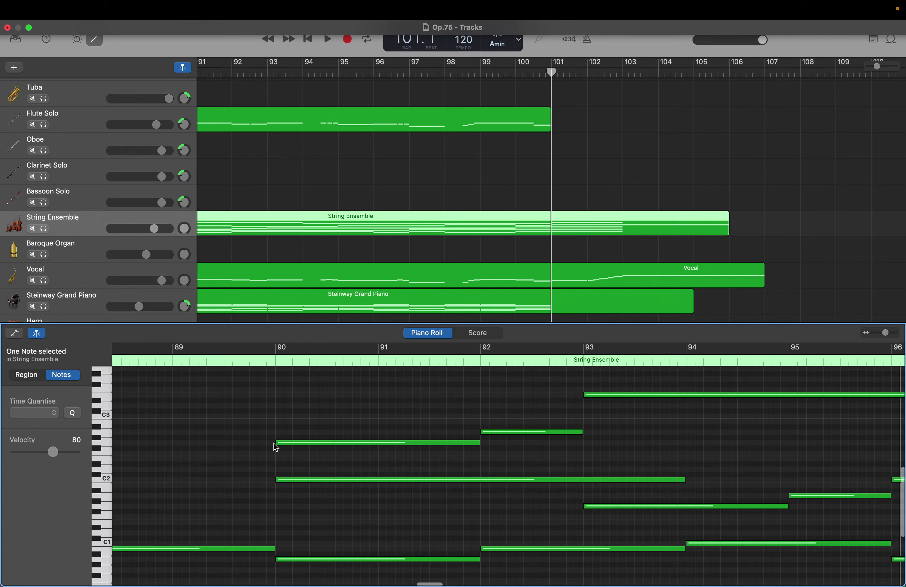
drag(277, 443, 178, 445)
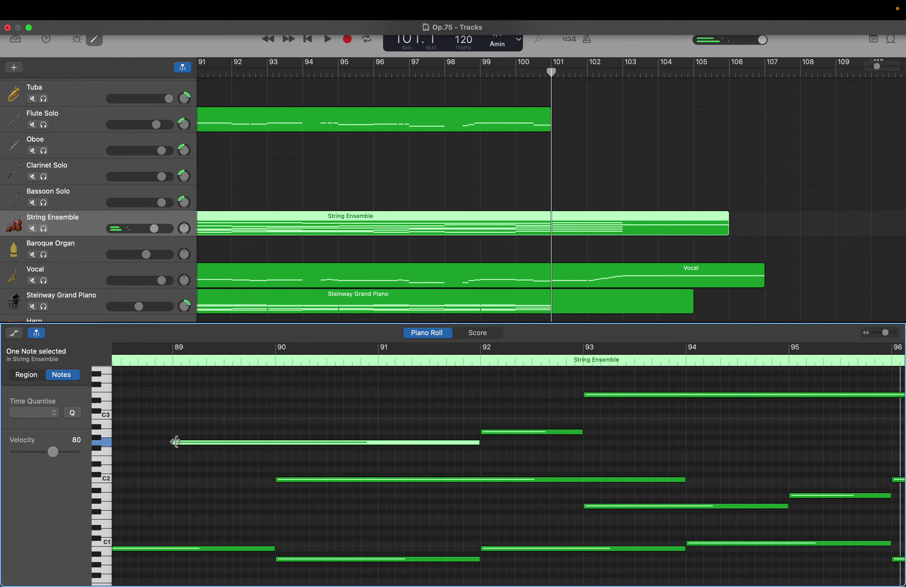
scroll(192, 421, up, 5)
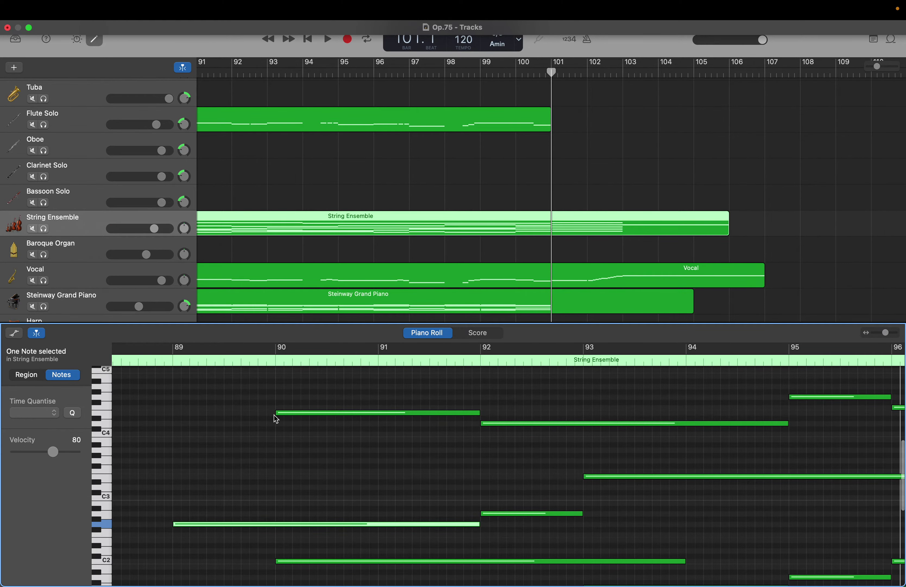
right_click(277, 414)
click(237, 413)
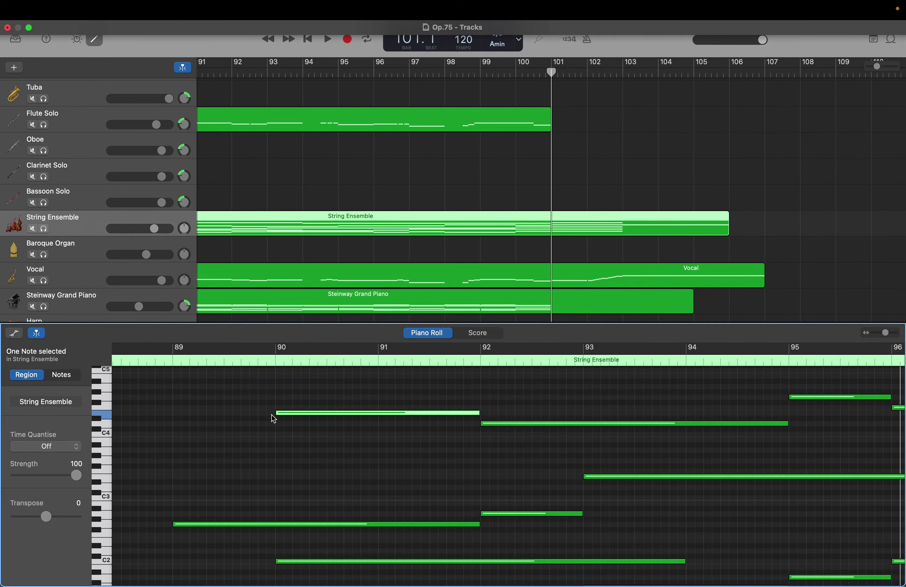
drag(271, 414, 176, 412)
Step: Create a one-bar F6 note at bar 89, using the length of the B5 note at bar 90
scroll(185, 464, down, 1)
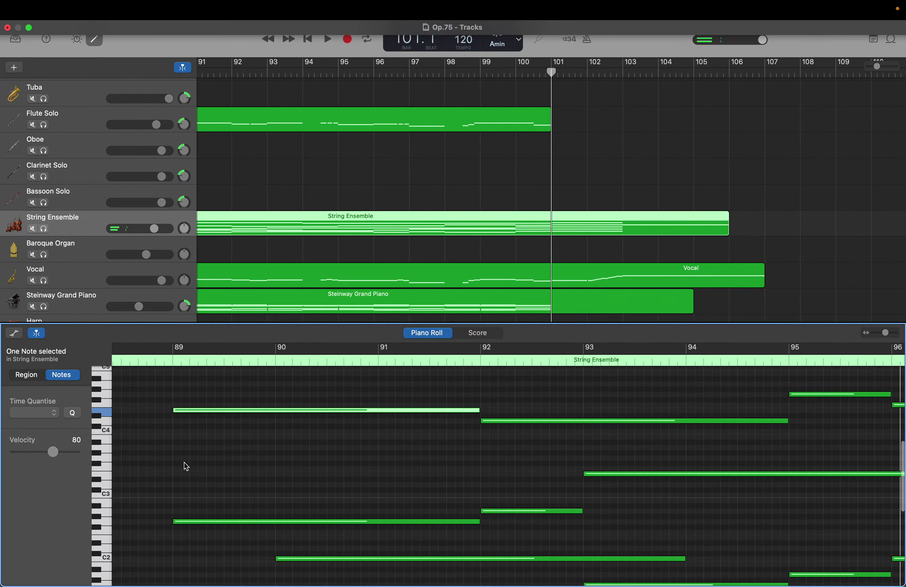
scroll(185, 462, down, 5)
scroll(184, 462, up, 15)
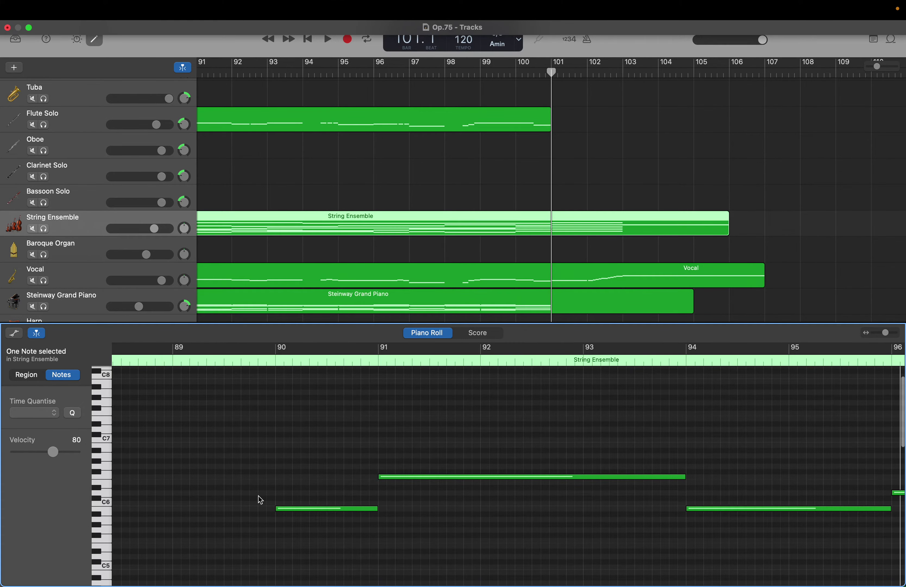
click(282, 508)
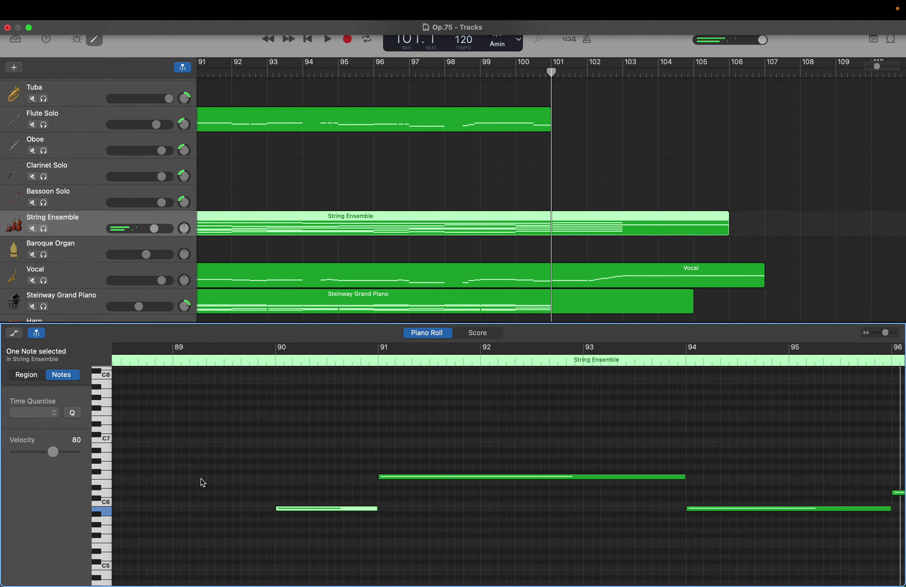
right_click(179, 476)
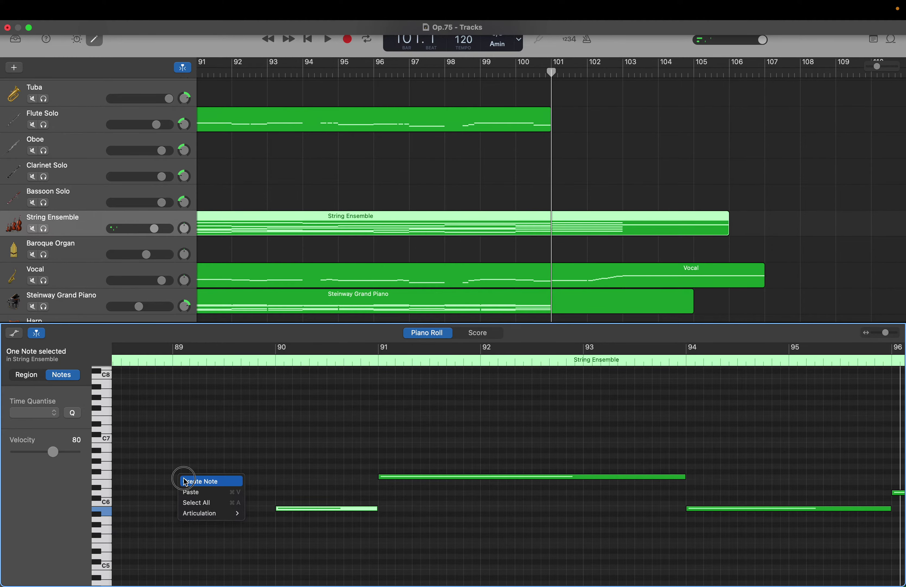
click(184, 479)
Step: Create a one-bar D2 note at bar 89, using the length of the A2 note at bar 92
scroll(186, 481, down, 15)
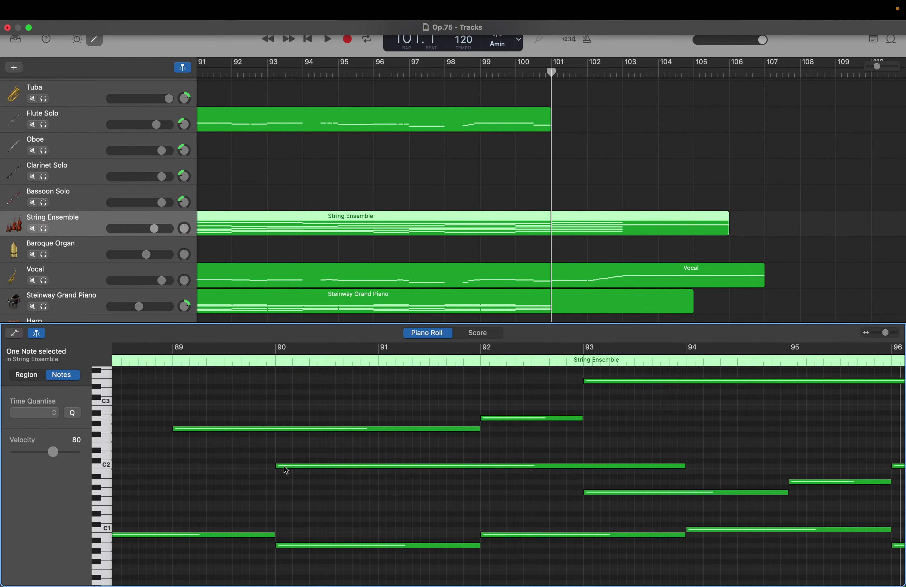
click(288, 466)
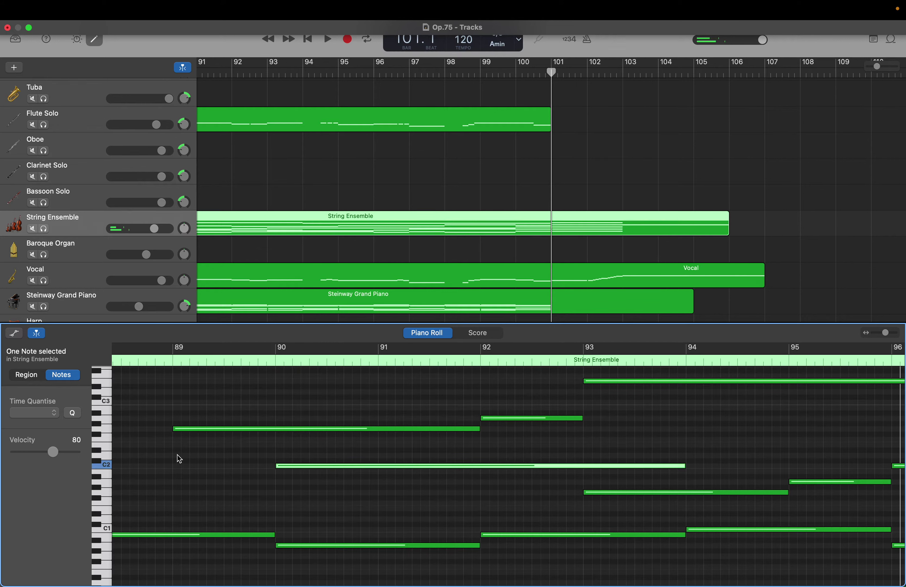
click(497, 419)
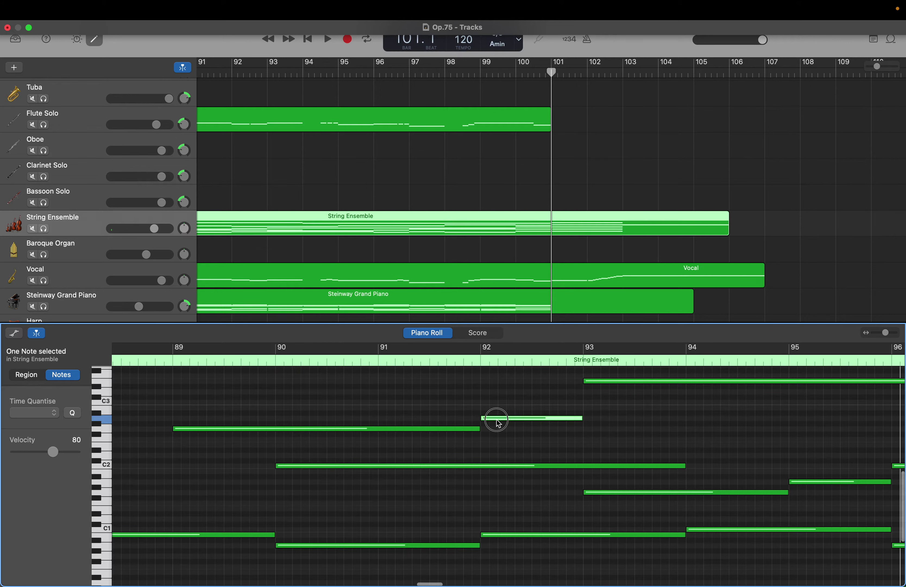
right_click(177, 454)
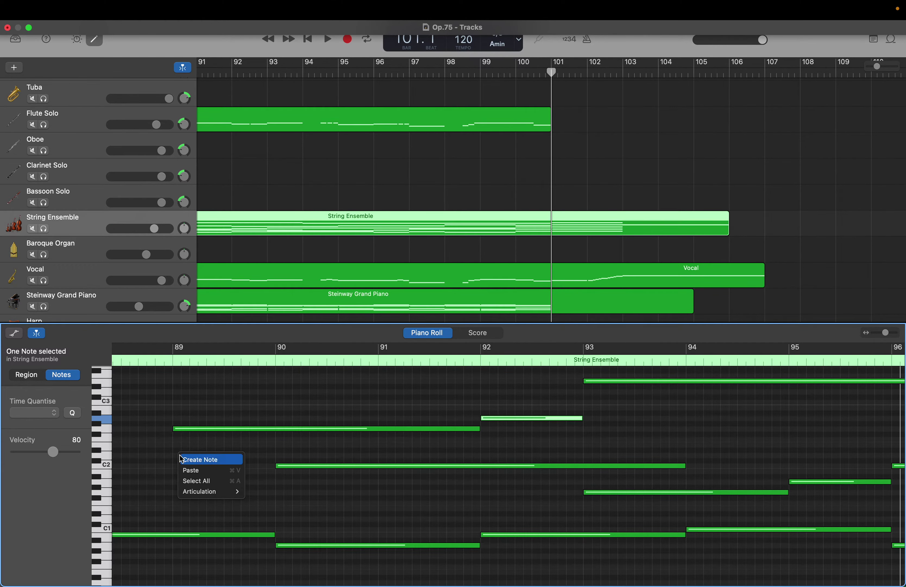
click(183, 459)
Step: Extend the starts of the D2 and G2 notes at bar 89 back to bar 88
scroll(184, 460, left, 3)
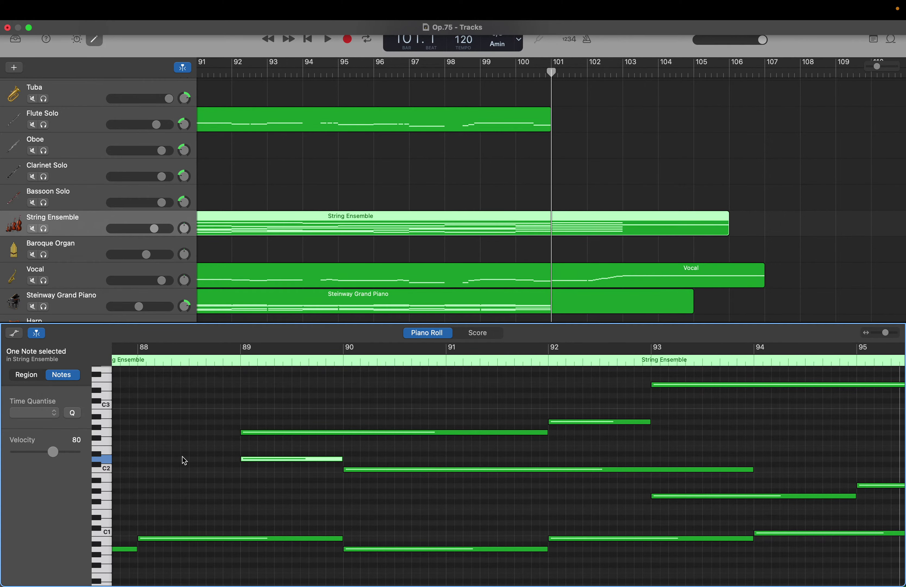
scroll(184, 460, left, 1)
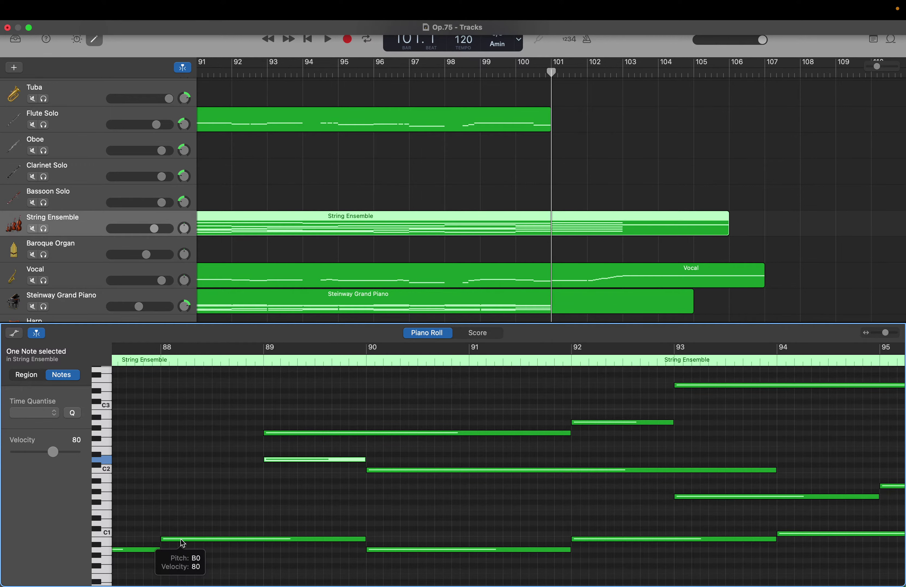
scroll(181, 539, left, 2)
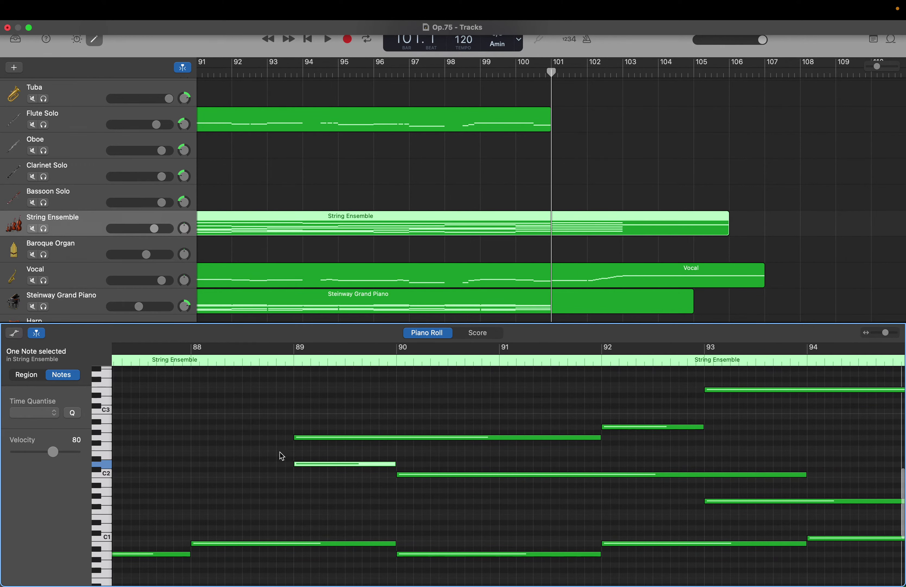
click(247, 459)
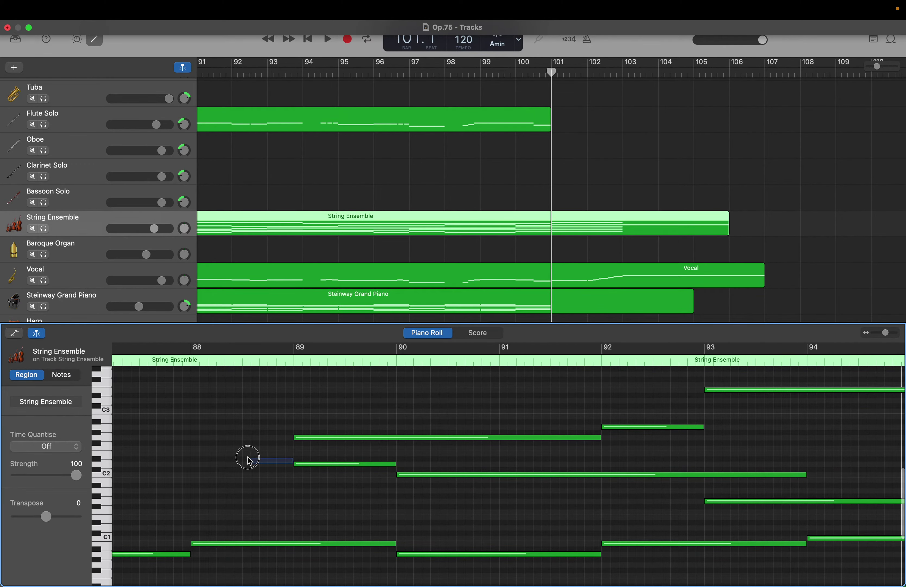
mouse_move(298, 462)
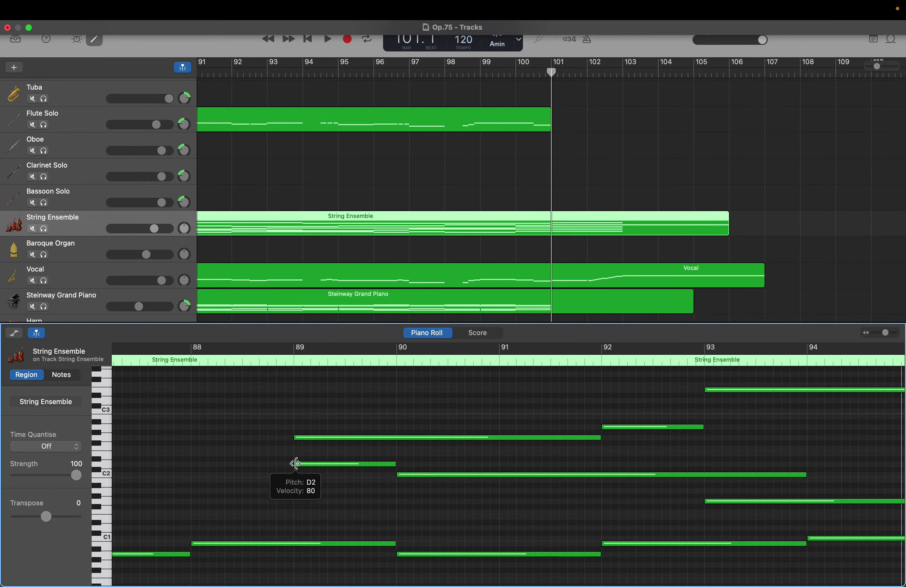
drag(296, 464, 194, 461)
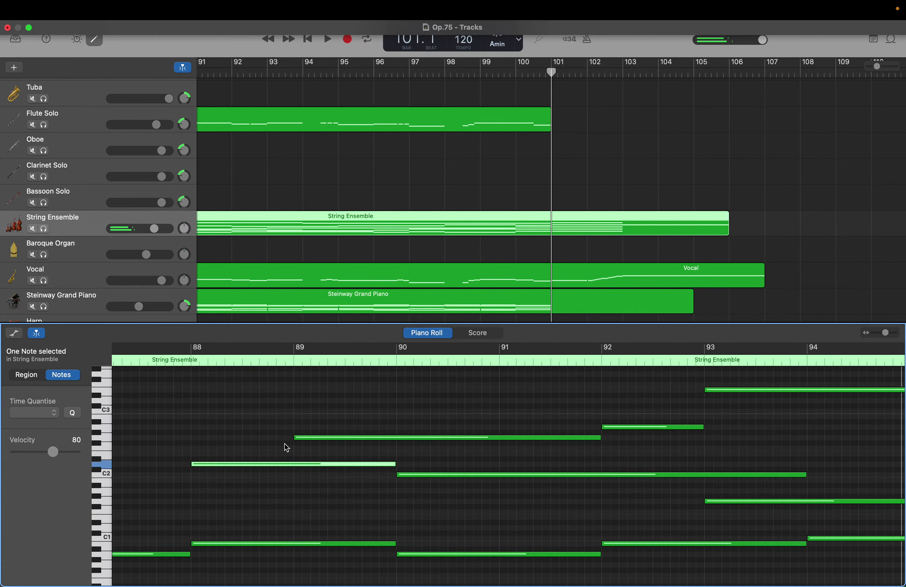
drag(295, 437, 195, 434)
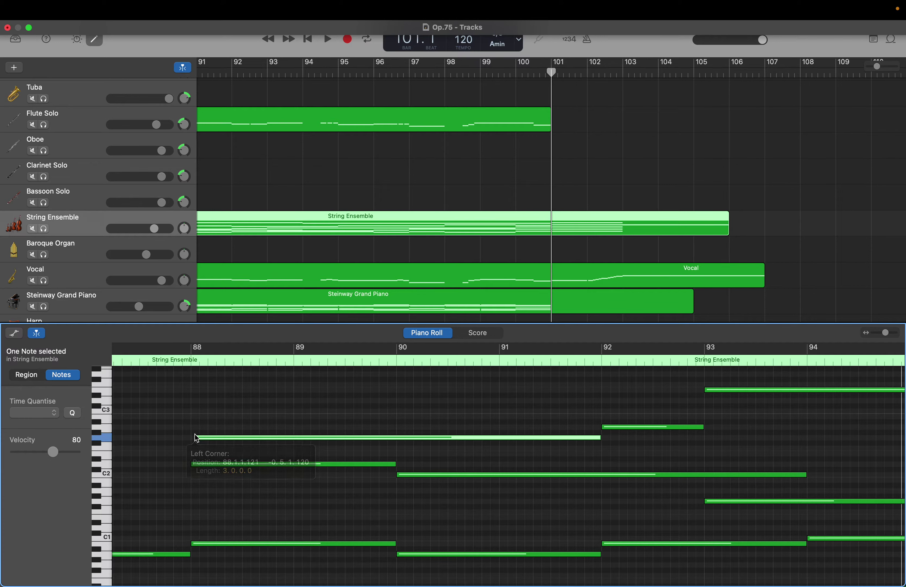
Step: Align the start of the G2 note exactly with bar 88
click(196, 435)
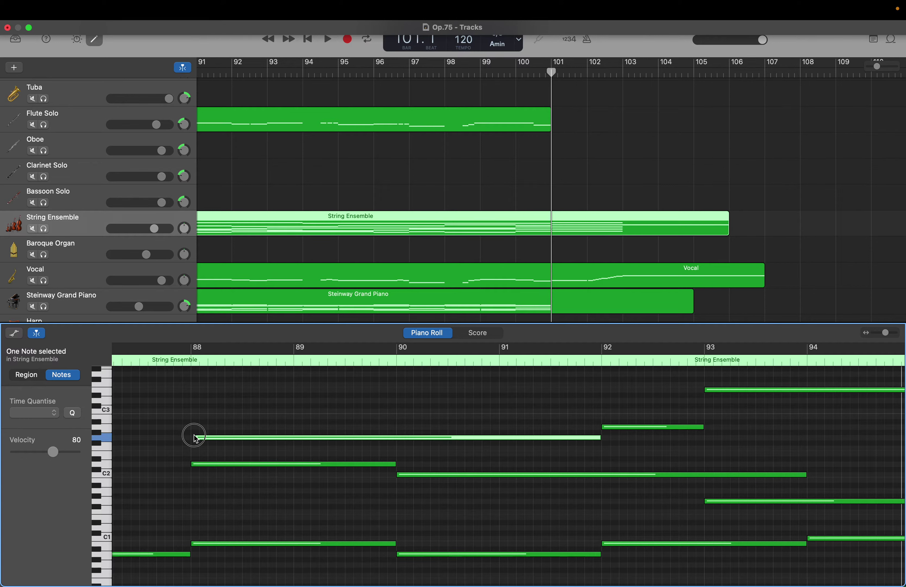
click(194, 435)
drag(196, 437, 192, 435)
Step: Extend the start of the F6 note at bar 89 back to bar 88
scroll(245, 420, up, 5)
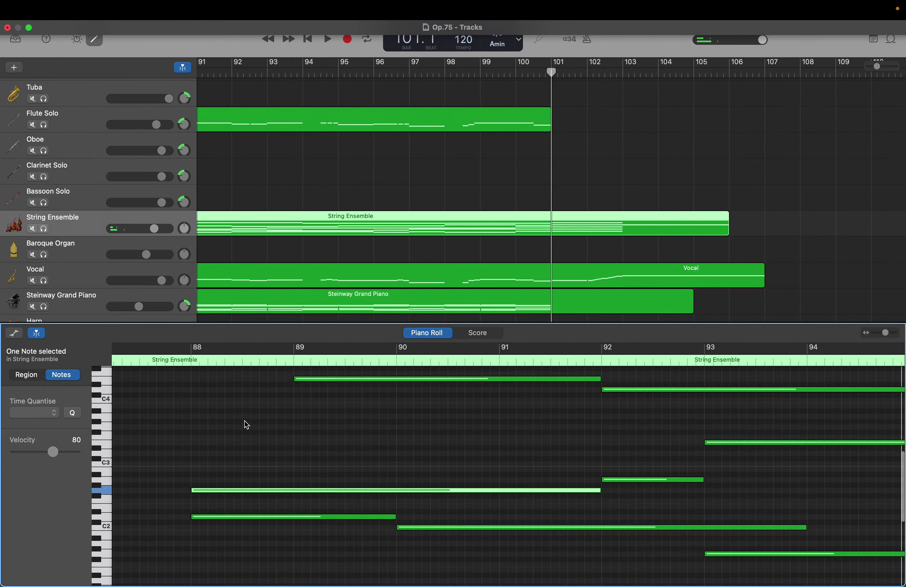
scroll(247, 424, up, 5)
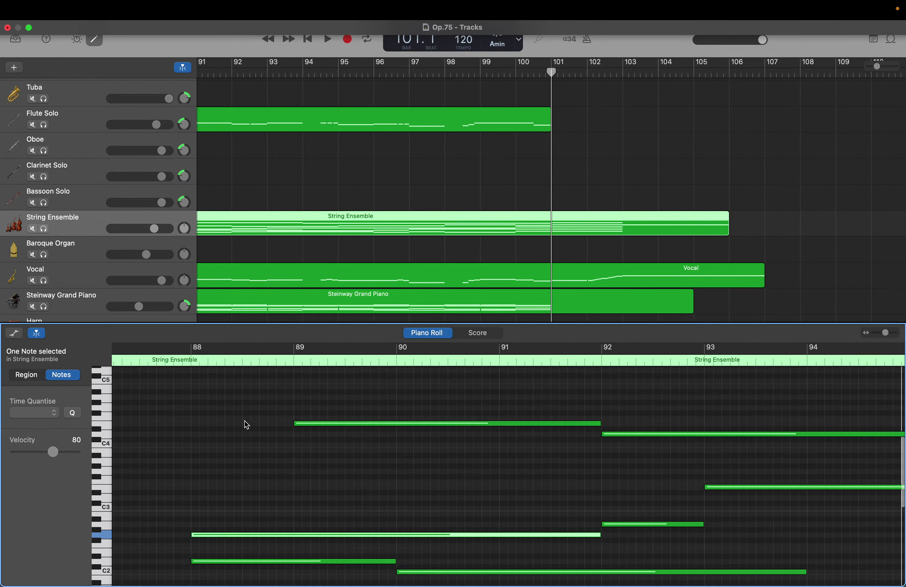
scroll(245, 420, up, 3)
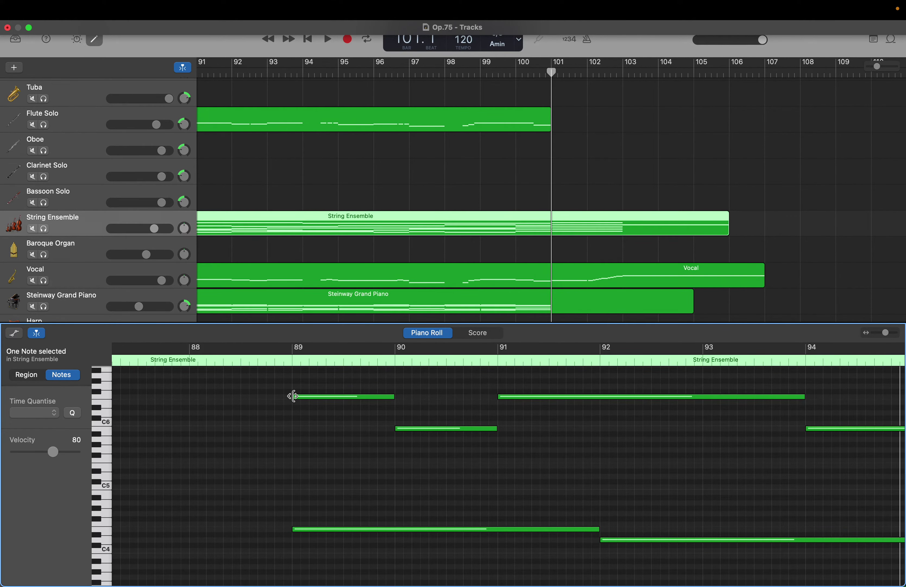
drag(293, 396, 192, 392)
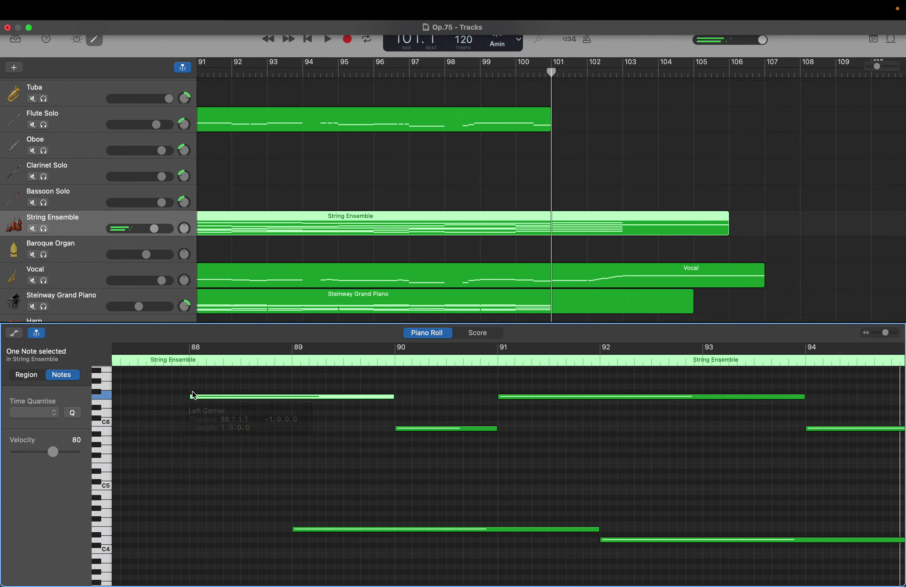
Step: Create a one-bar A4 note at bar 88, using the length of the B5 note at bar 90
scroll(221, 502, down, 2)
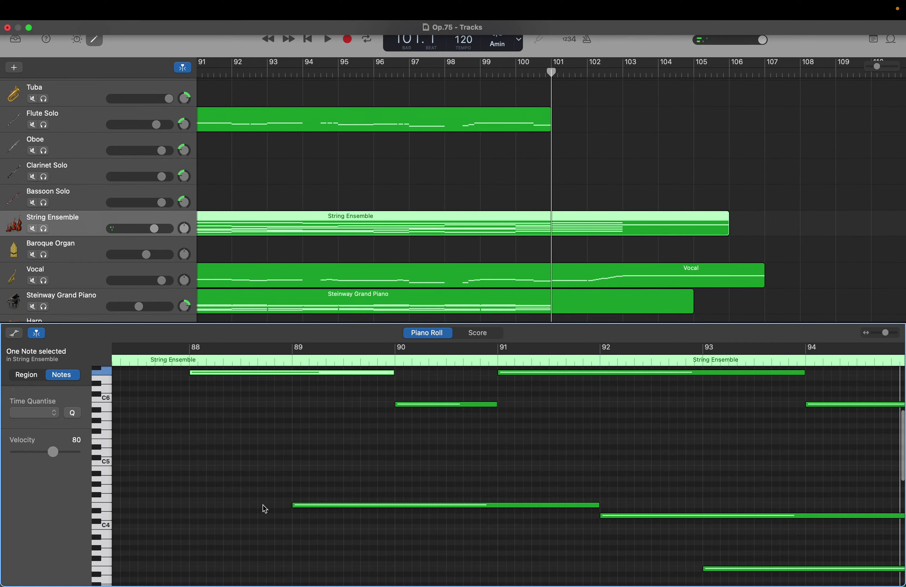
click(296, 507)
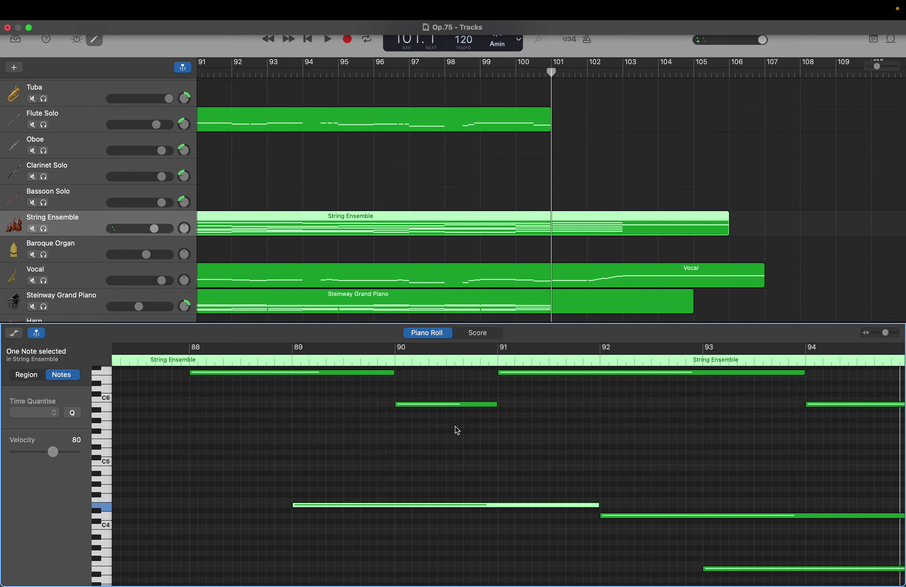
click(441, 405)
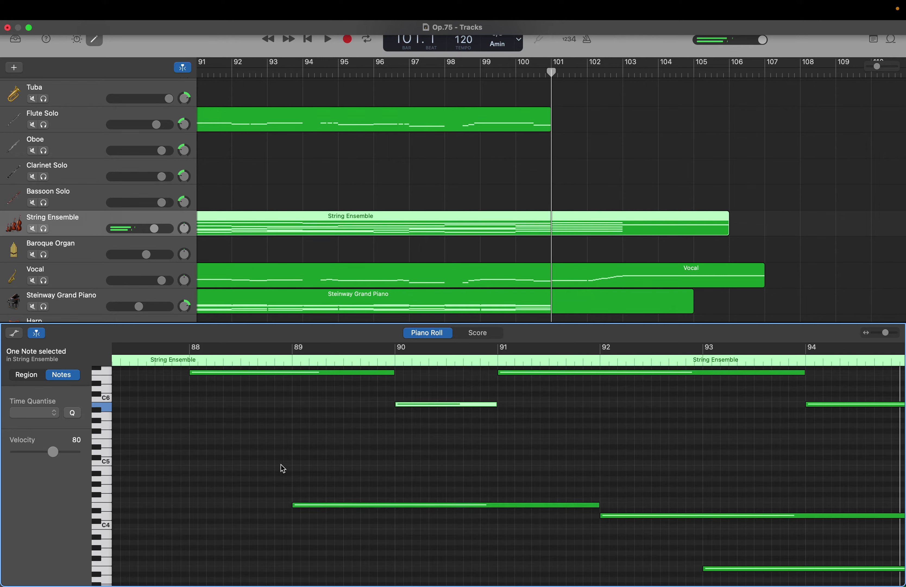
right_click(201, 481)
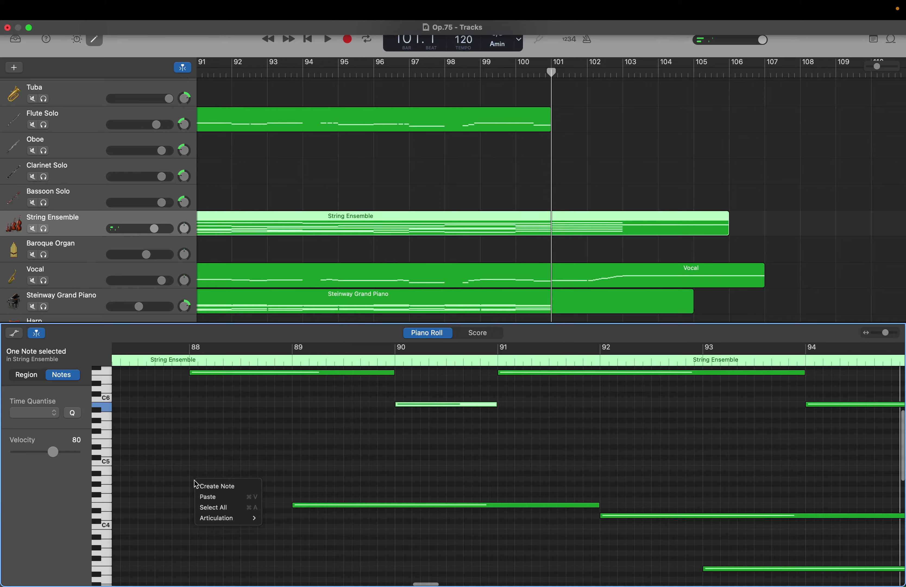
click(202, 484)
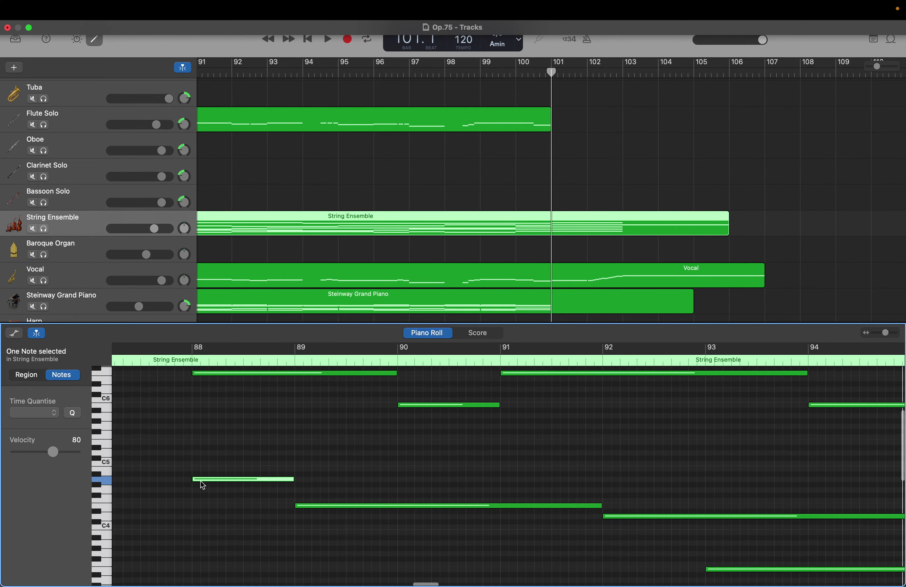
Step: Extend the start of the G2 note at bar 88 back to bar 87
scroll(203, 484, down, 6)
scroll(203, 484, left, 1)
scroll(201, 481, down, 2)
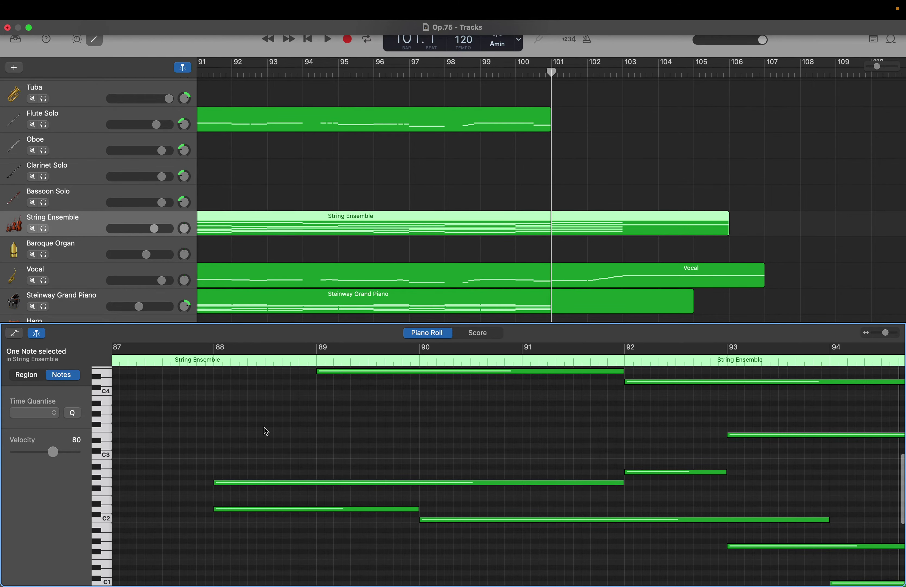
scroll(267, 431, left, 5)
scroll(267, 431, down, 5)
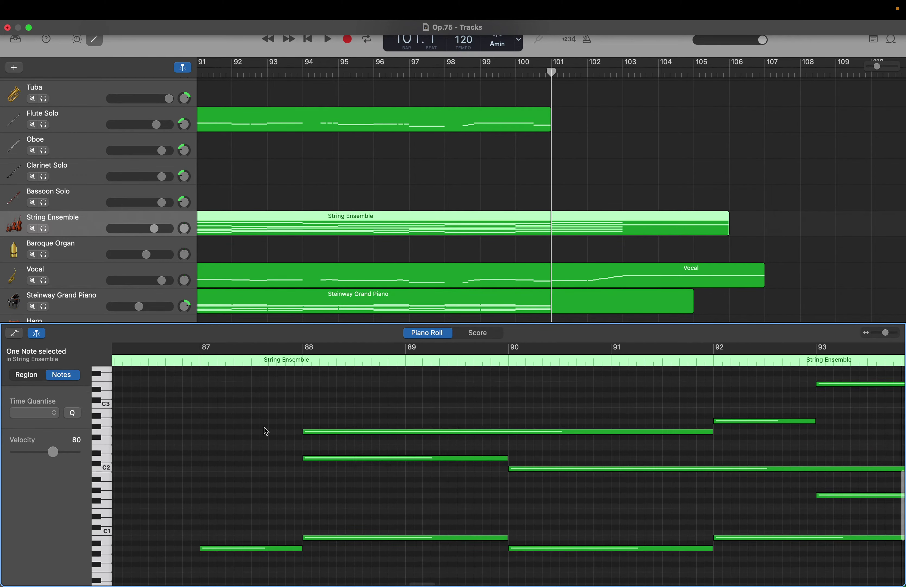
scroll(267, 431, down, 3)
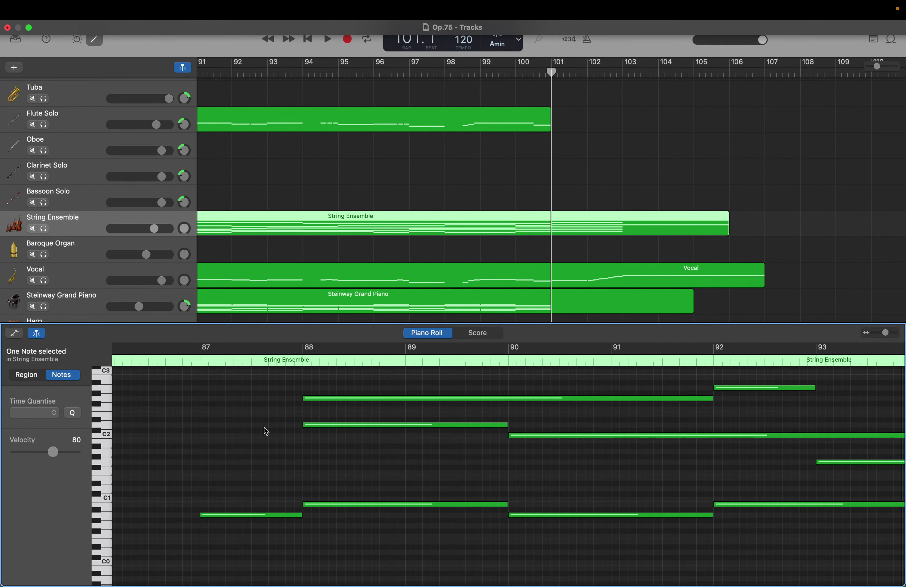
scroll(266, 431, up, 2)
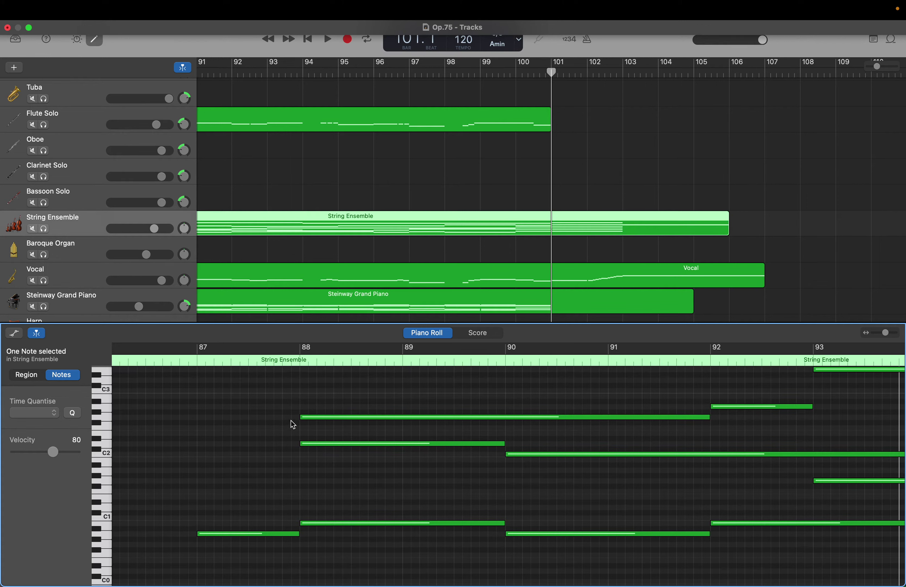
drag(300, 417, 200, 418)
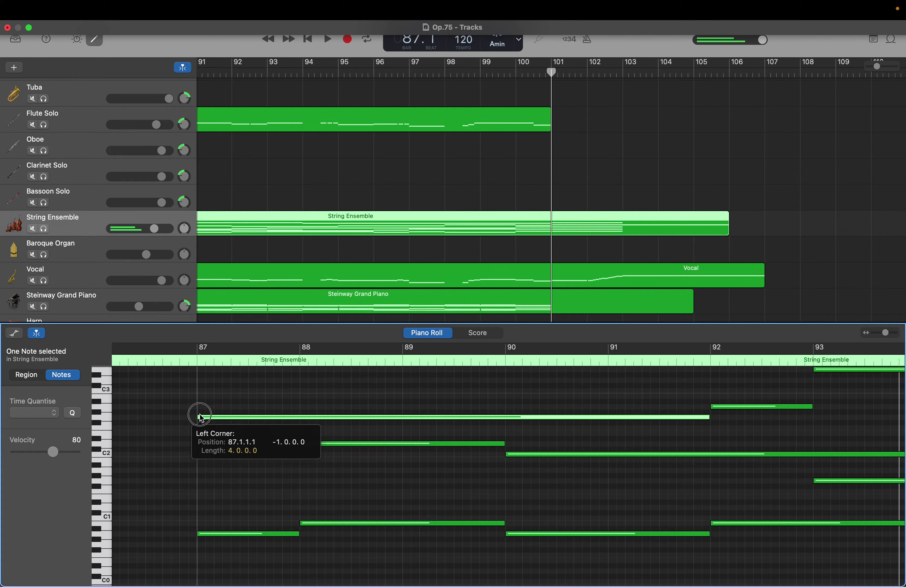
Step: Create a one-bar C2 note at bar 87, using the length of the A0 note in the same bar
scroll(201, 418, up, 10)
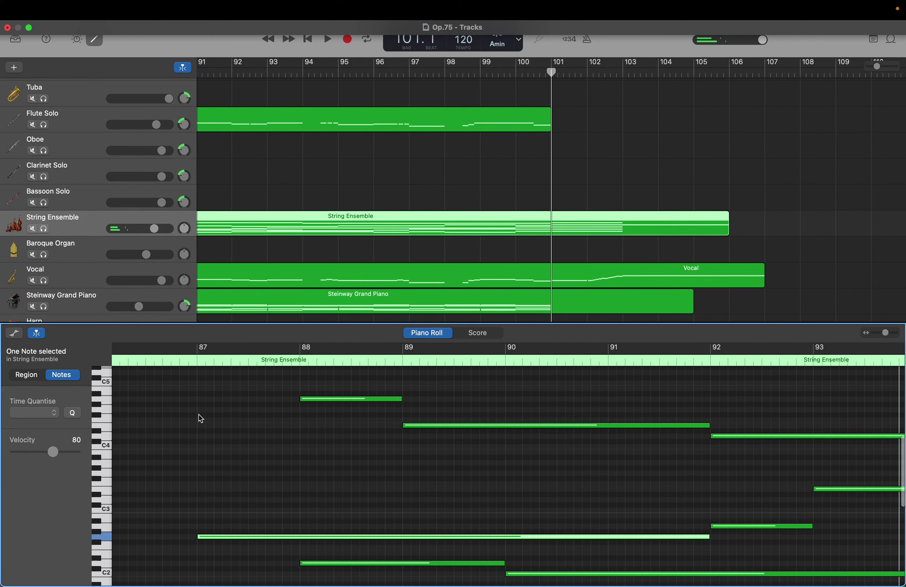
scroll(201, 419, up, 1)
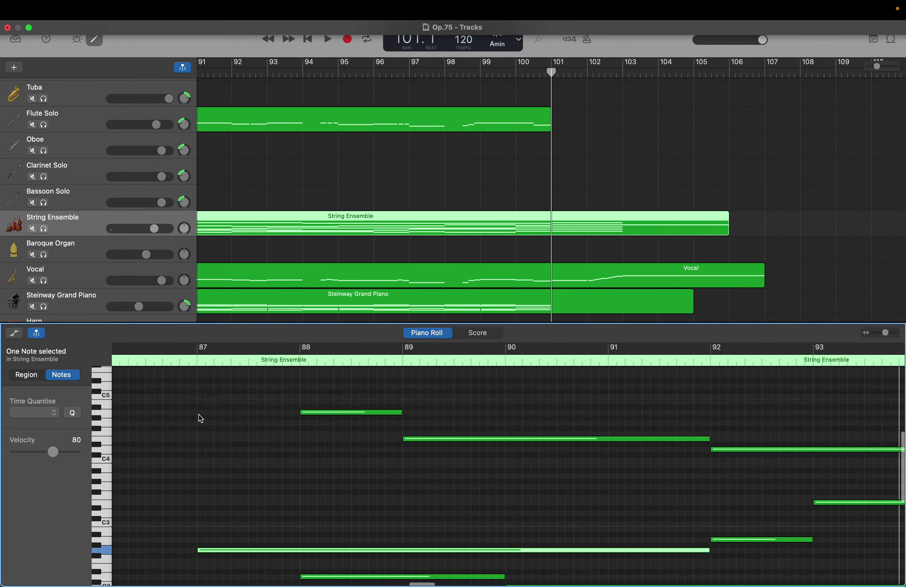
scroll(200, 419, up, 7)
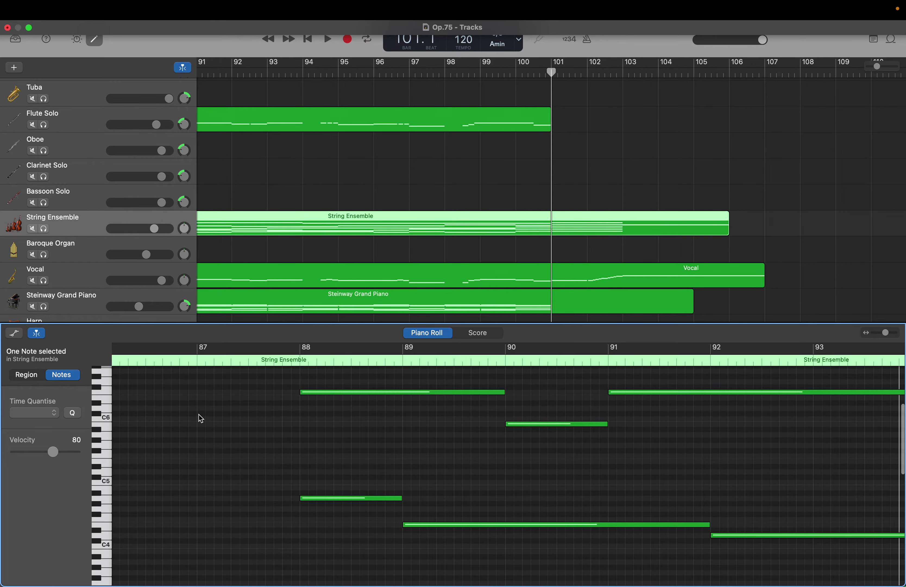
scroll(201, 419, down, 14)
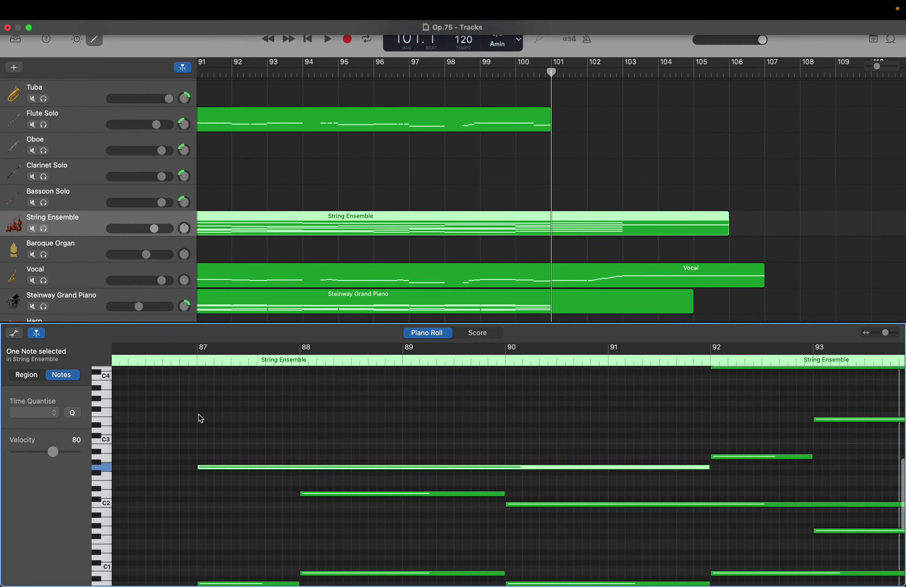
scroll(201, 419, down, 3)
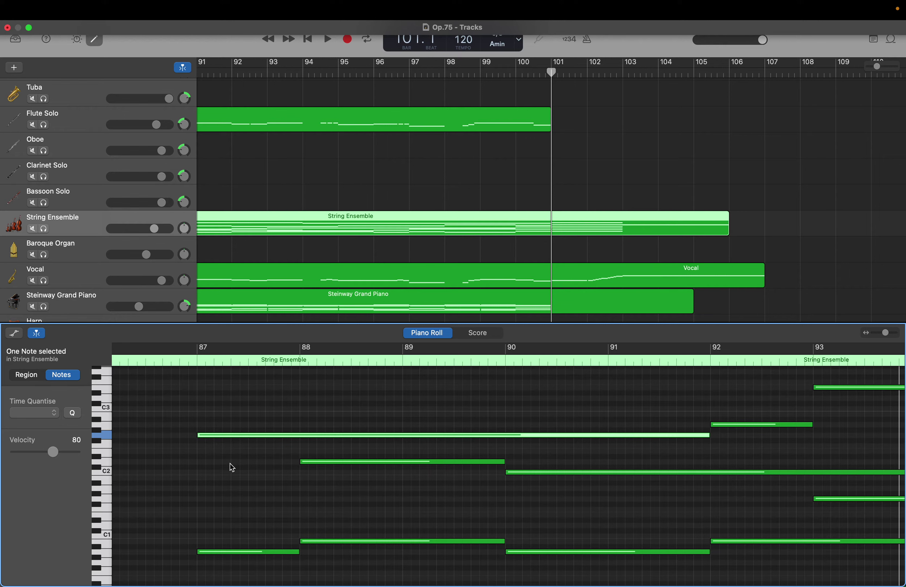
click(248, 551)
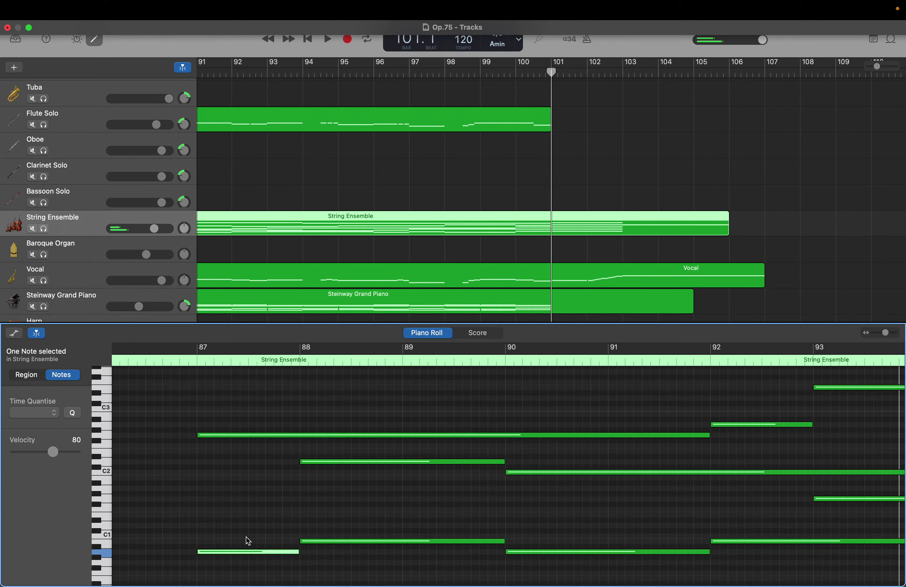
right_click(200, 468)
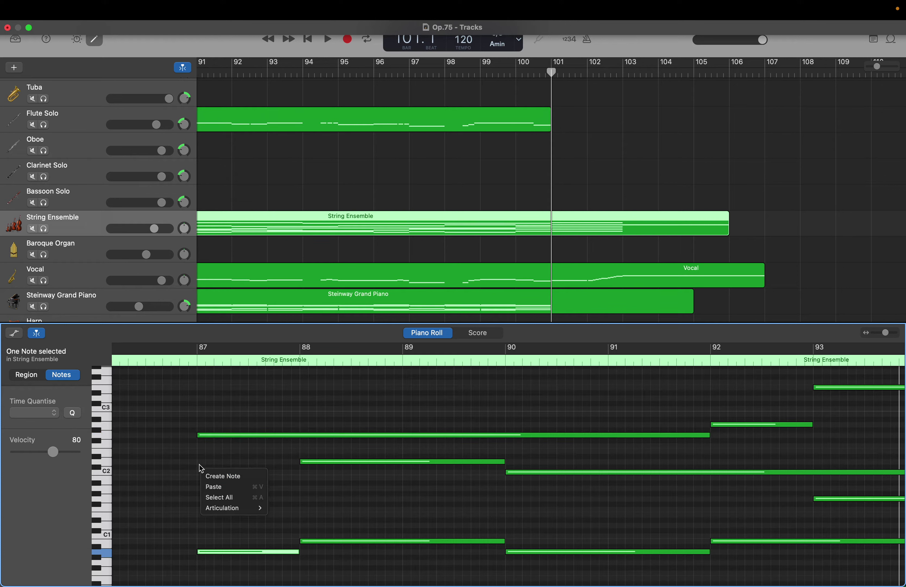
click(211, 473)
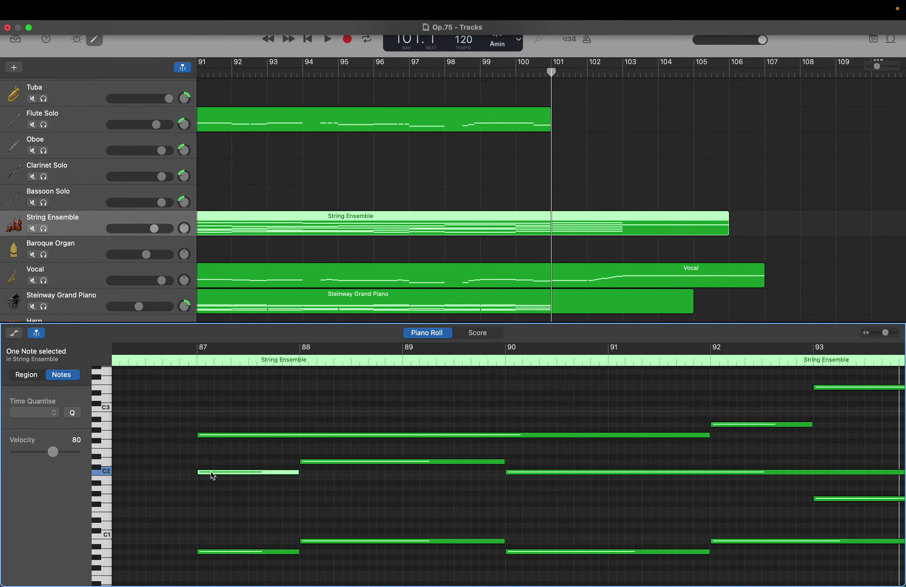
Step: Examine the low and middle voices of the String Ensemble region from bar 87 onward
scroll(213, 476, up, 5)
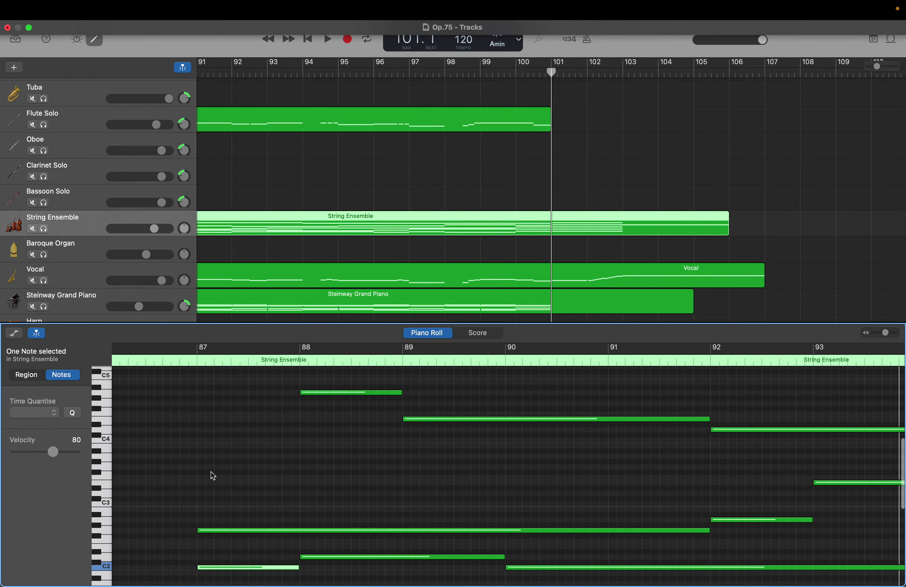
scroll(213, 475, down, 5)
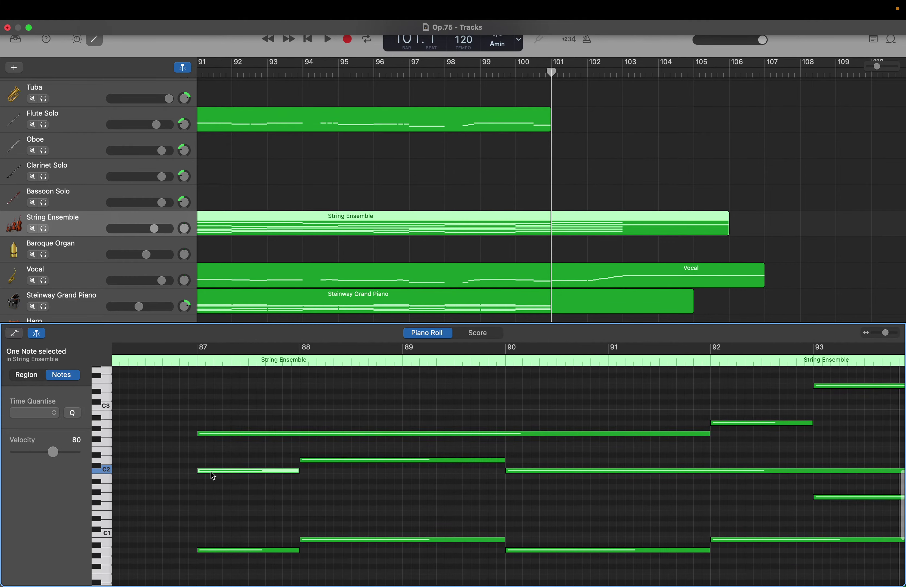
scroll(213, 476, down, 1)
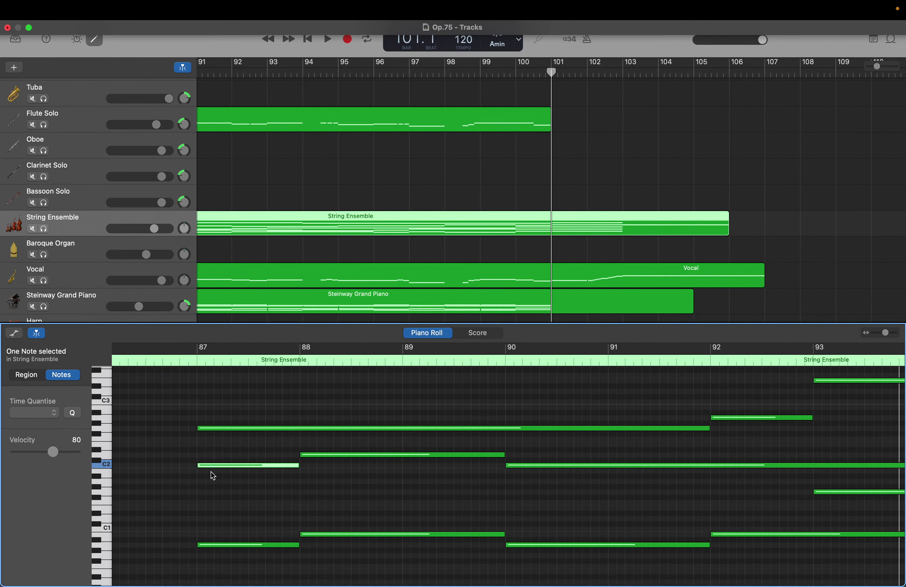
scroll(213, 475, up, 4)
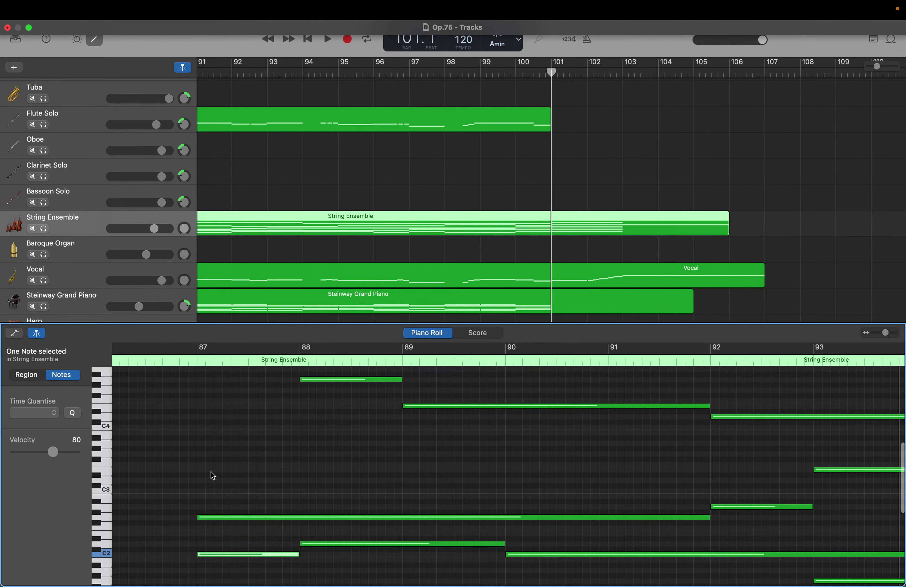
scroll(213, 475, down, 3)
scroll(213, 476, down, 2)
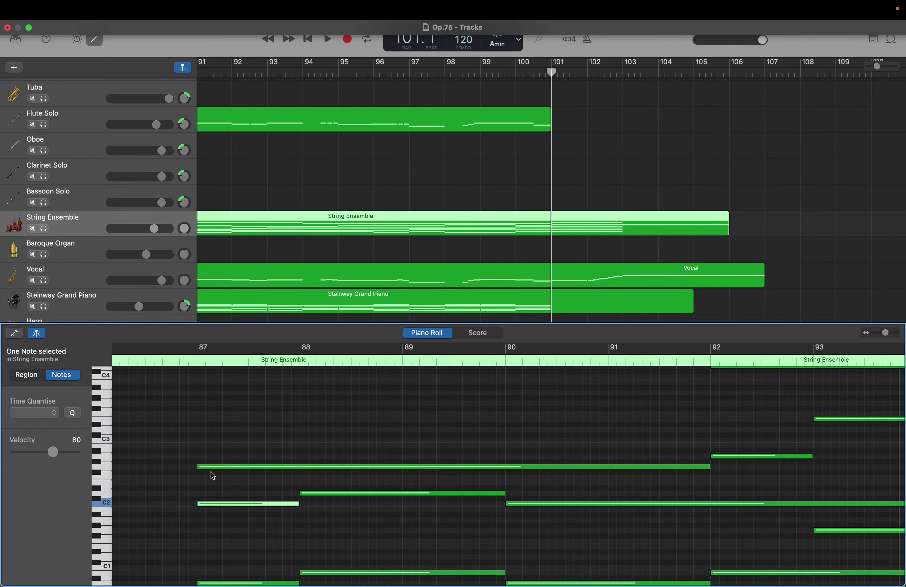
scroll(212, 471, down, 2)
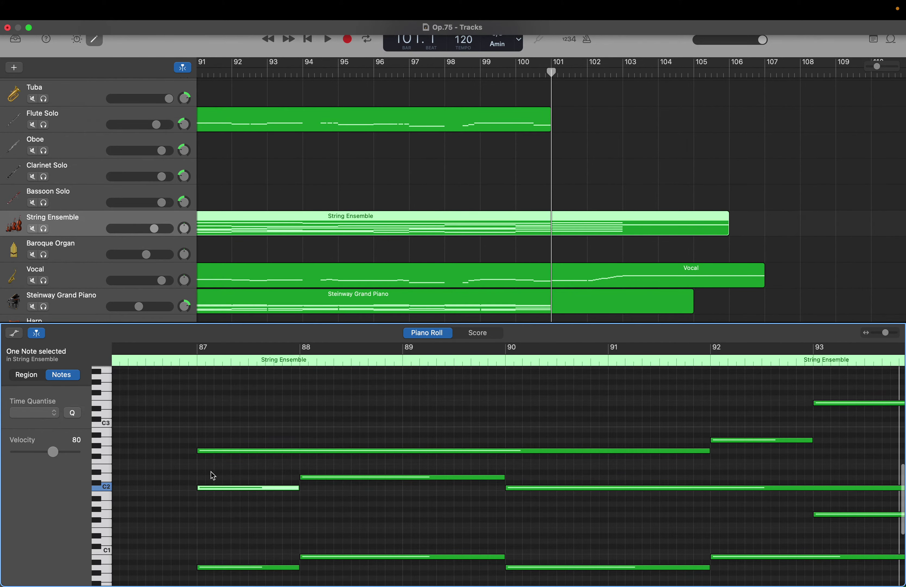
scroll(211, 472, down, 1)
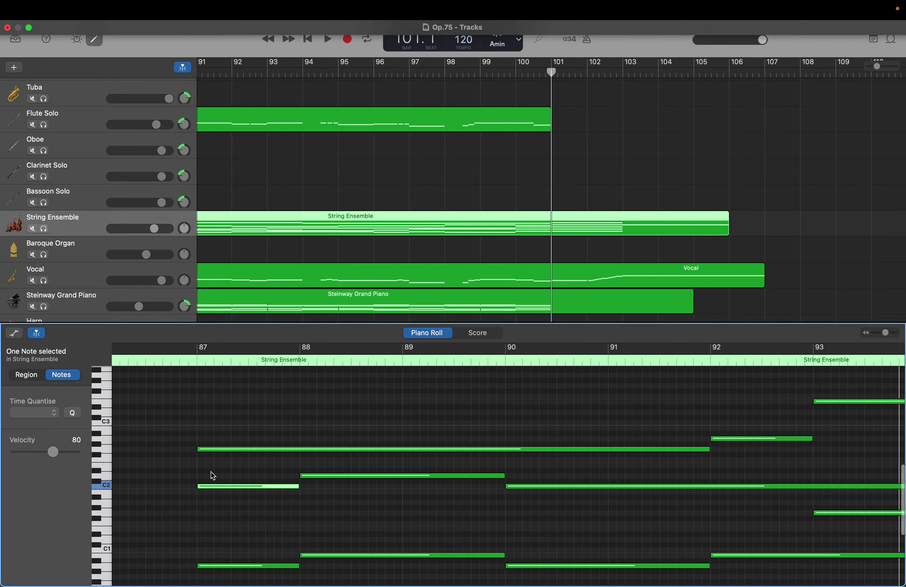
Step: Create a one-bar B4 note at bar 87, using the length of the A4 note at bar 88
scroll(213, 475, up, 5)
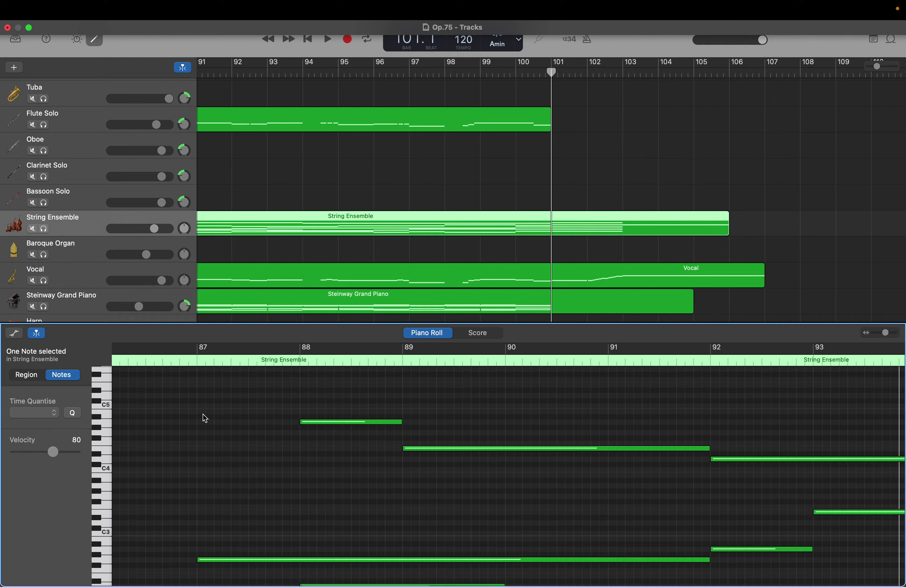
click(305, 421)
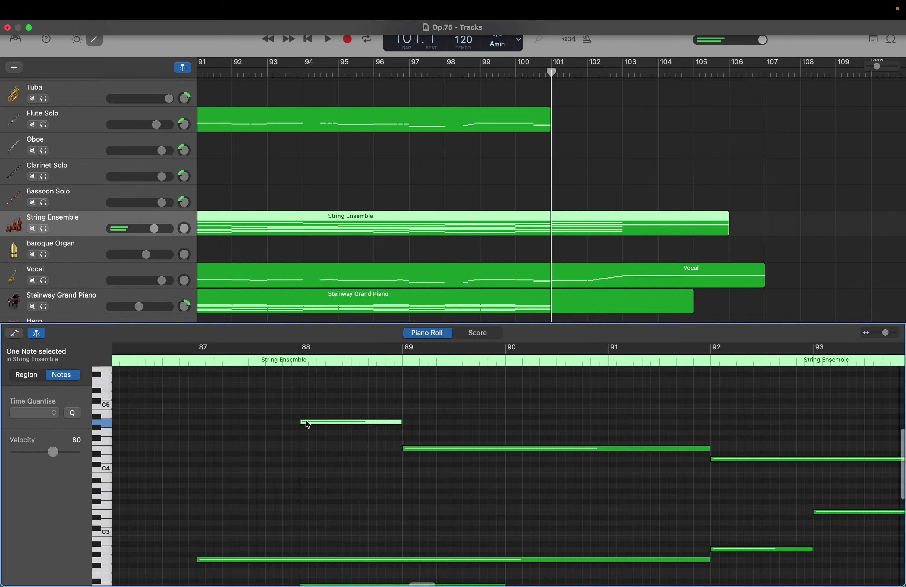
right_click(203, 413)
click(213, 417)
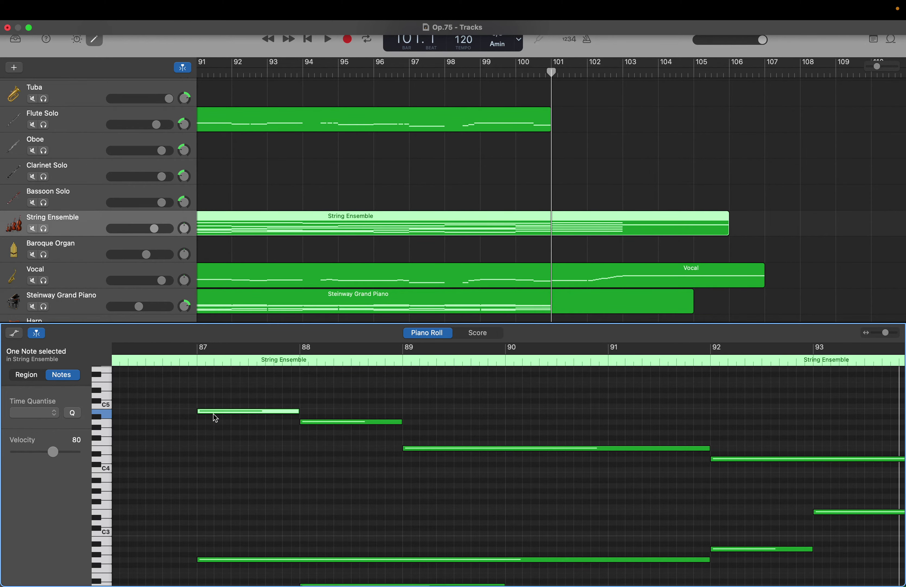
Step: Create a top-voice note at bar 87, slightly lower in pitch than the F6 note at bar 88
scroll(215, 418, up, 5)
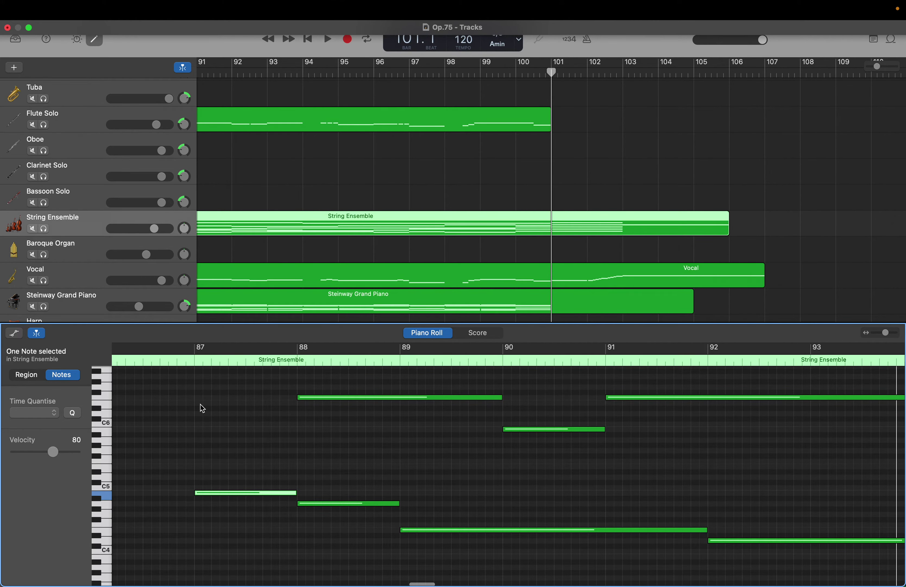
right_click(202, 408)
click(210, 409)
scroll(190, 442, down, 10)
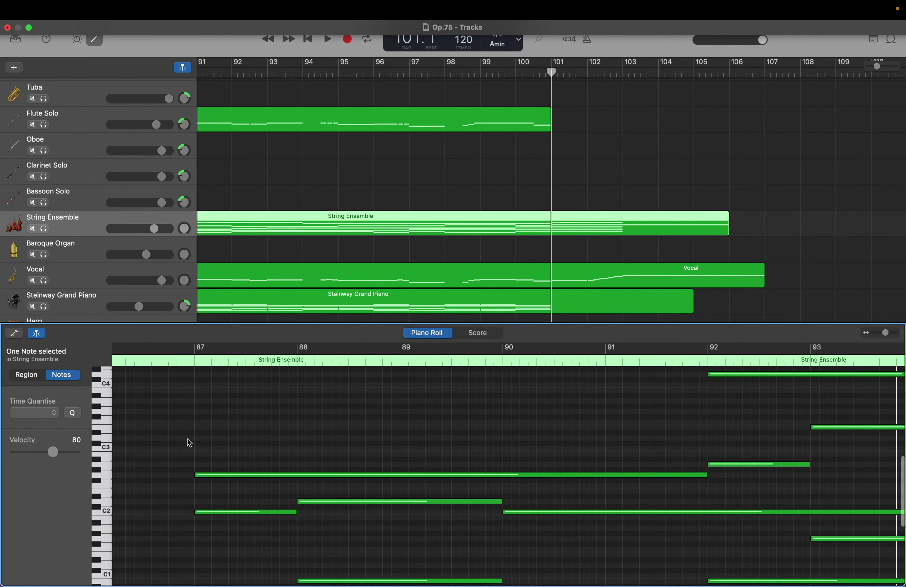
Step: Raise the A2 note at bar 92 to G#3 and the five-bar G2 note starting at bar 87 to F3
scroll(190, 442, up, 4)
scroll(189, 443, up, 1)
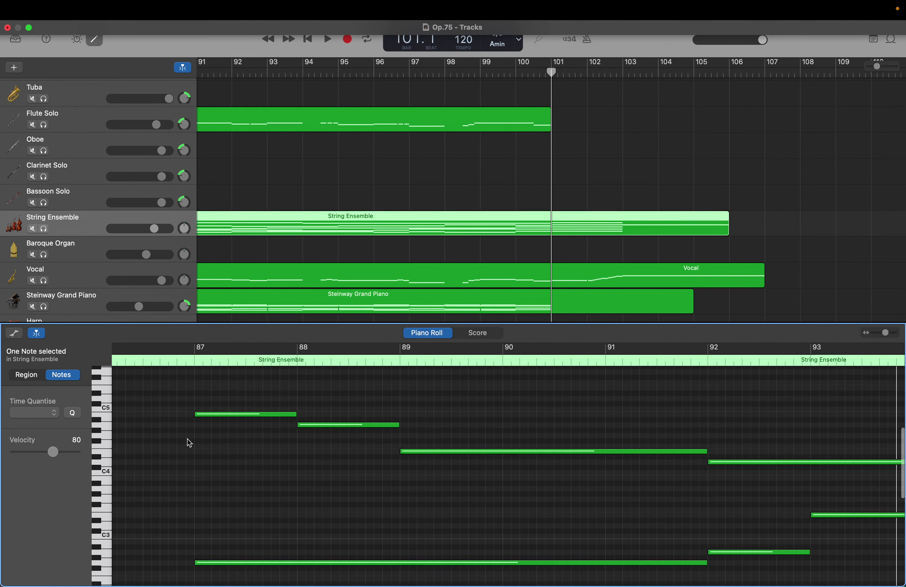
scroll(189, 442, down, 3)
scroll(190, 442, down, 1)
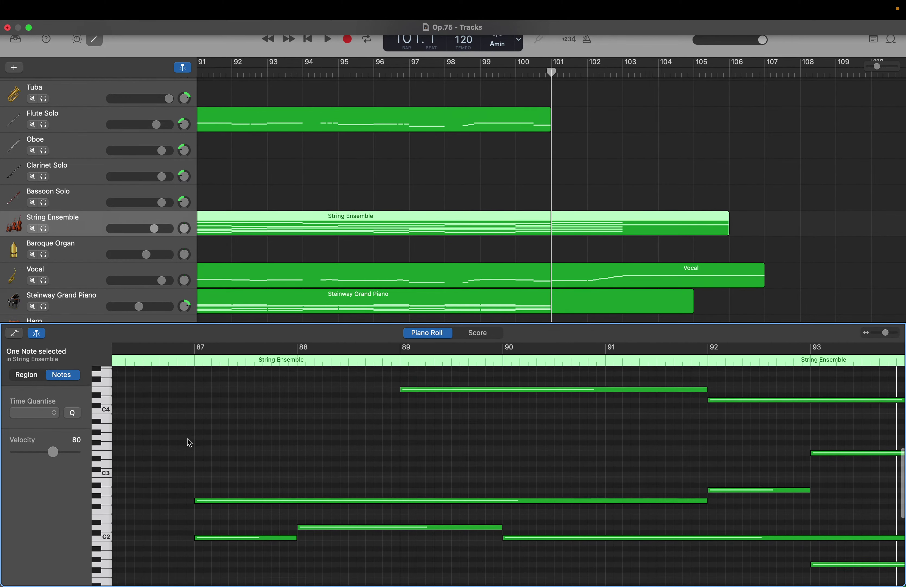
click(730, 488)
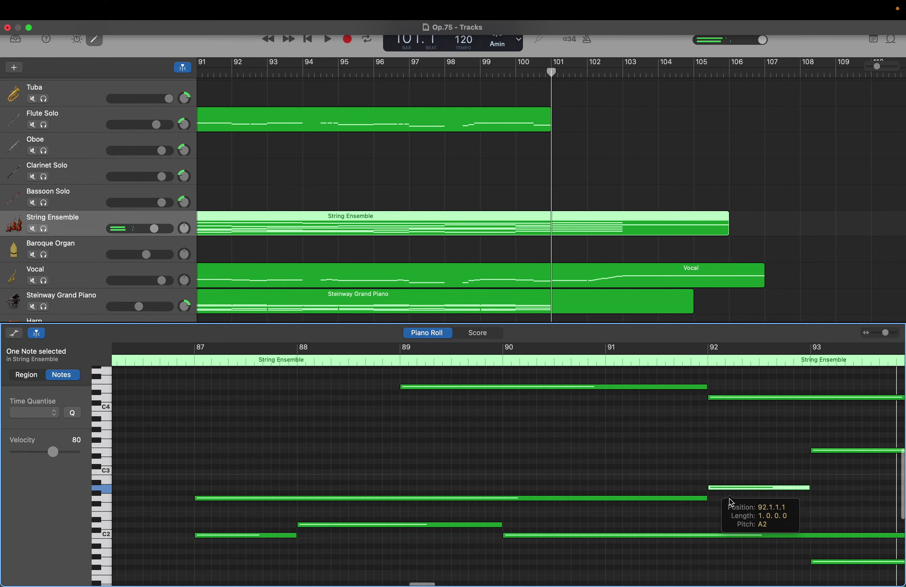
right_click(714, 488)
click(713, 477)
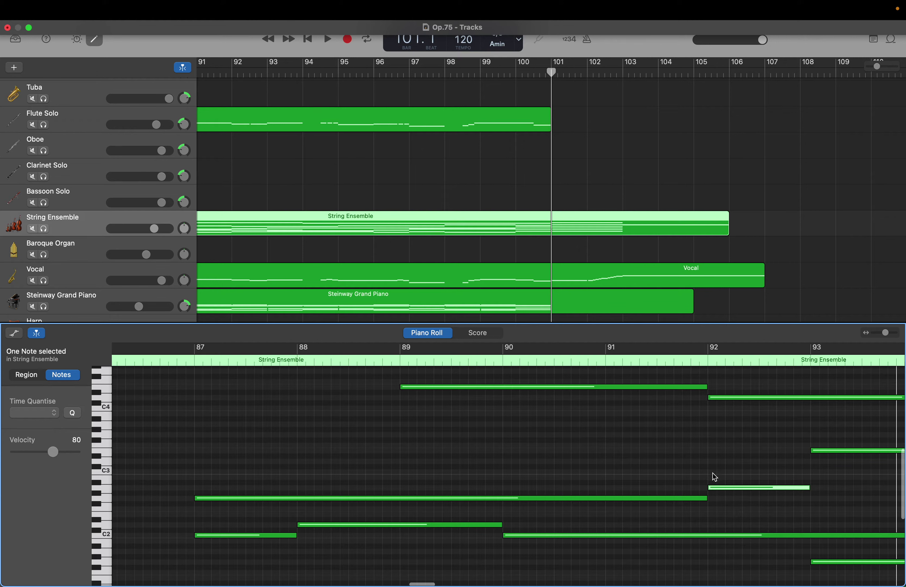
drag(714, 488, 713, 431)
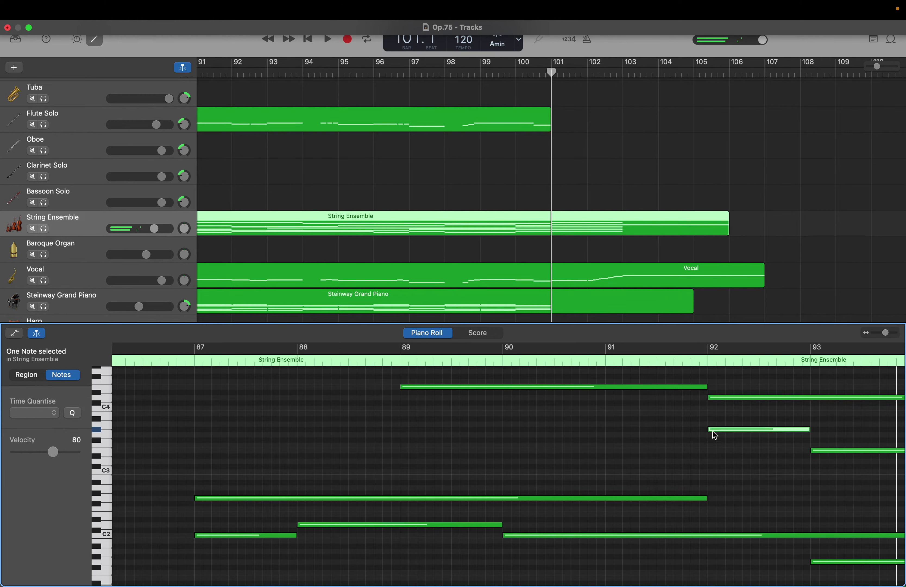
click(638, 498)
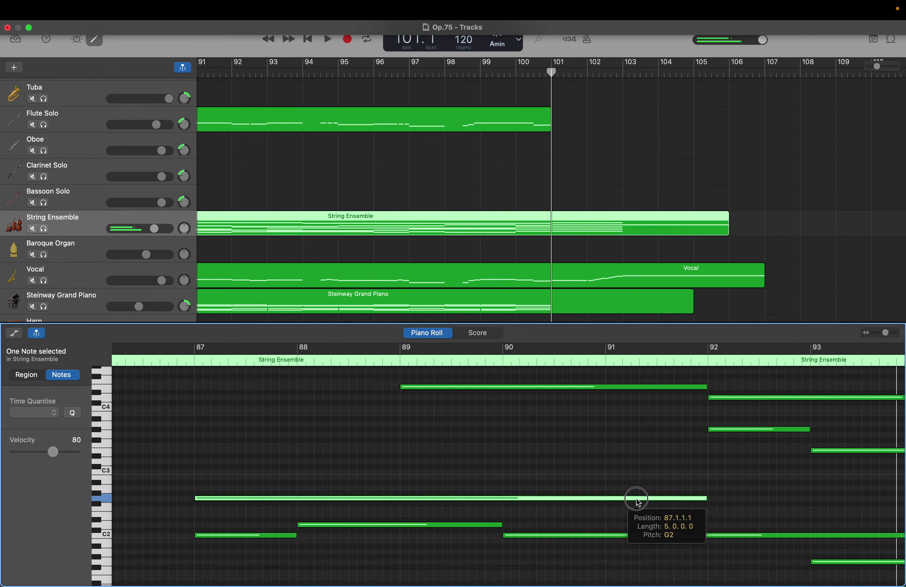
drag(637, 501, 638, 446)
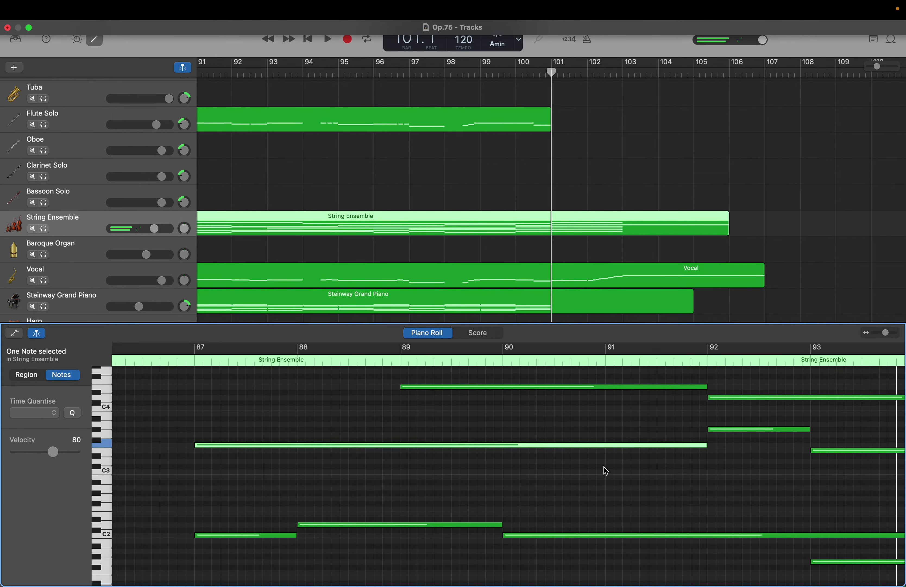
Step: Examine the upper and middle voices of the String Ensemble region between bars 86 and 98
scroll(605, 466, down, 5)
scroll(604, 467, up, 12)
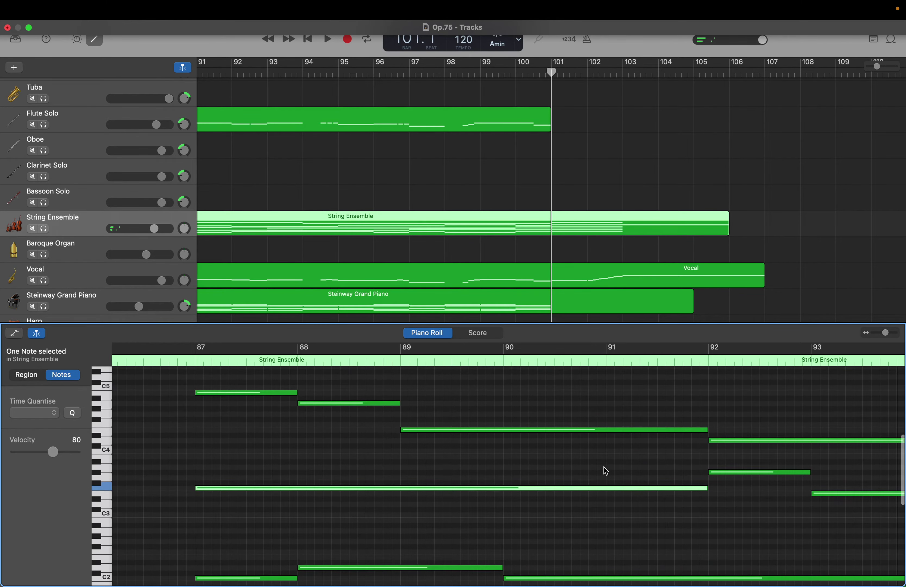
scroll(604, 466, down, 3)
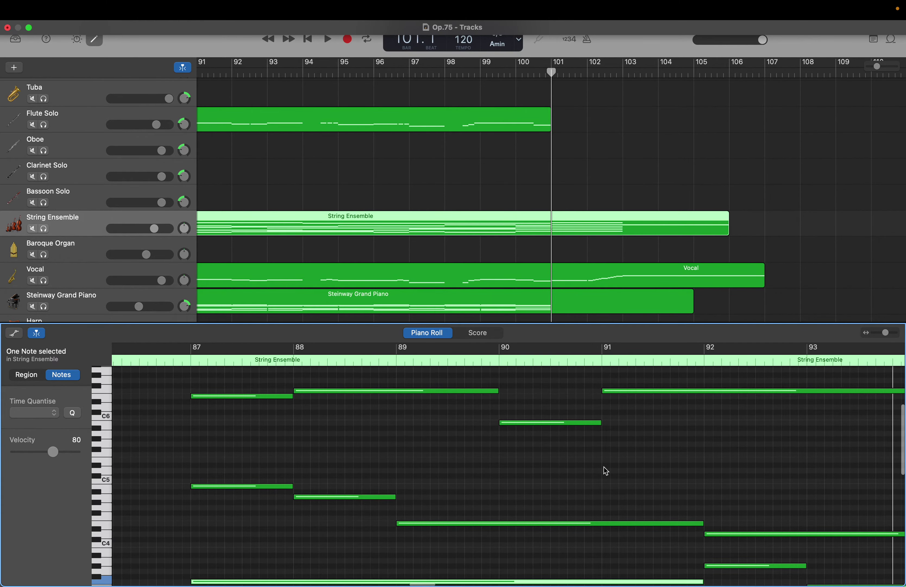
scroll(605, 466, right, 2)
scroll(604, 467, right, 6)
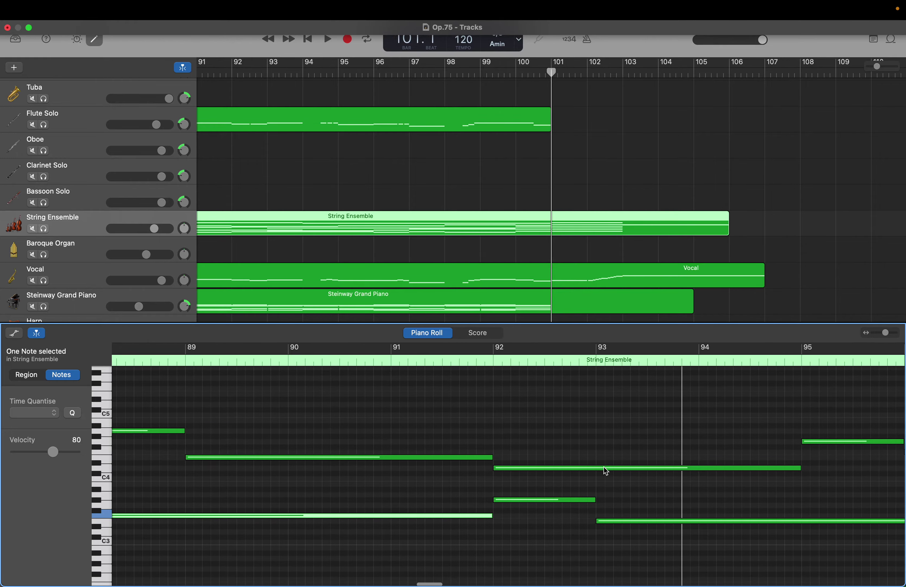
scroll(604, 467, right, 3)
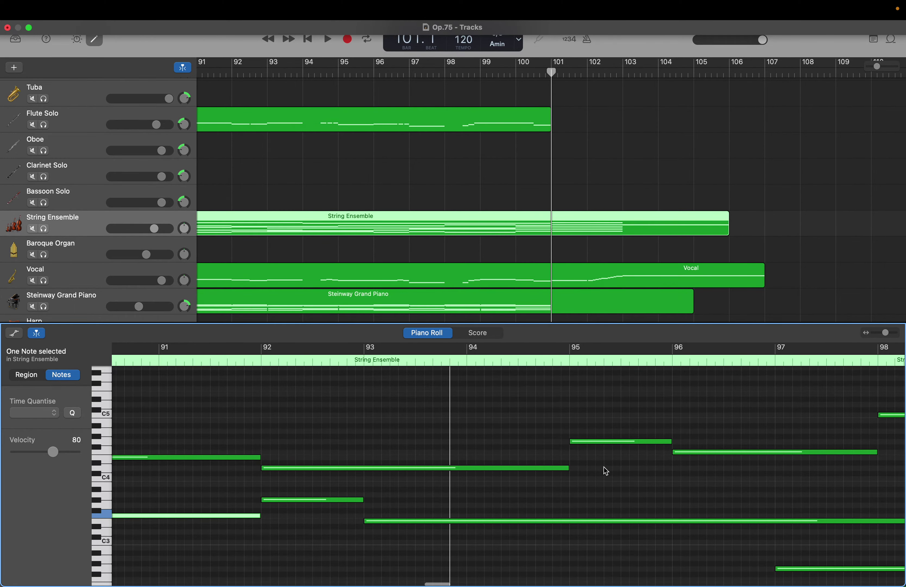
scroll(604, 466, left, 5)
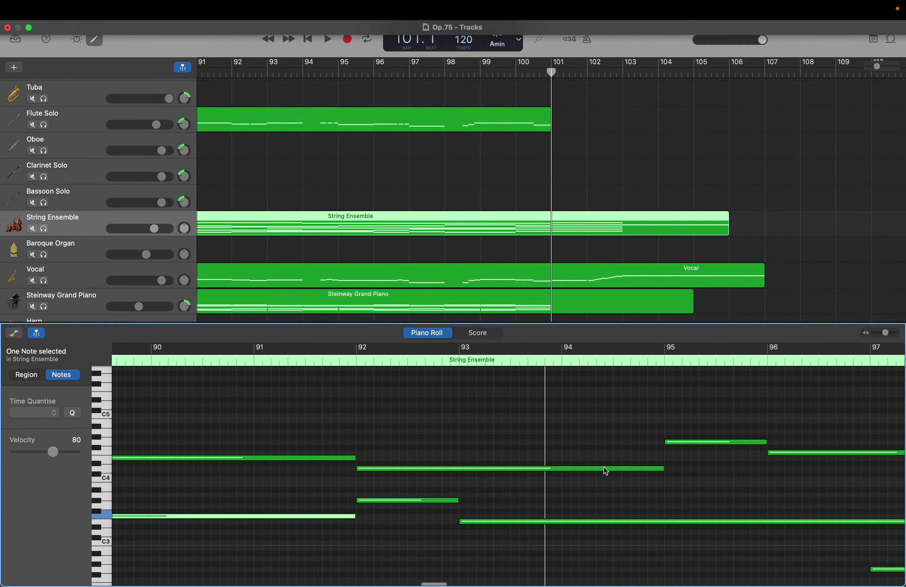
scroll(606, 471, right, 4)
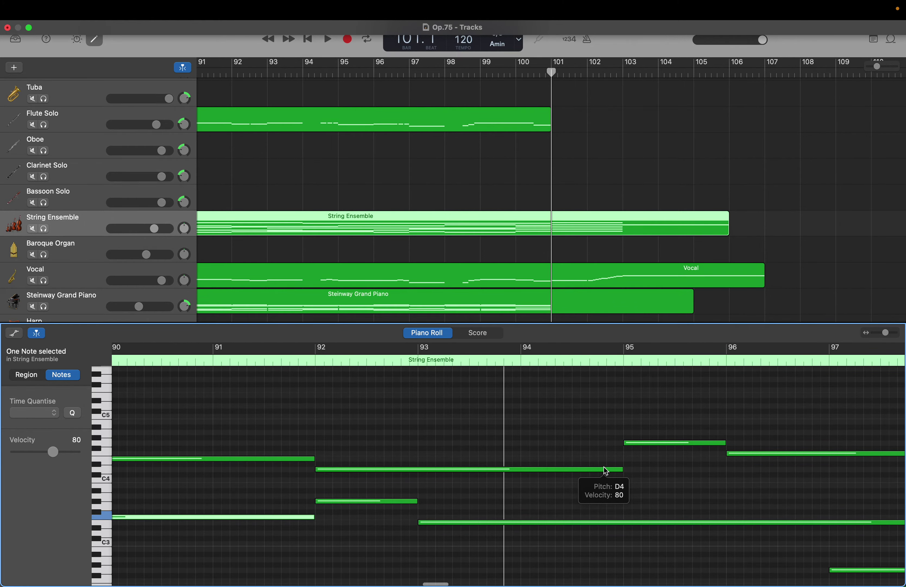
scroll(606, 471, left, 6)
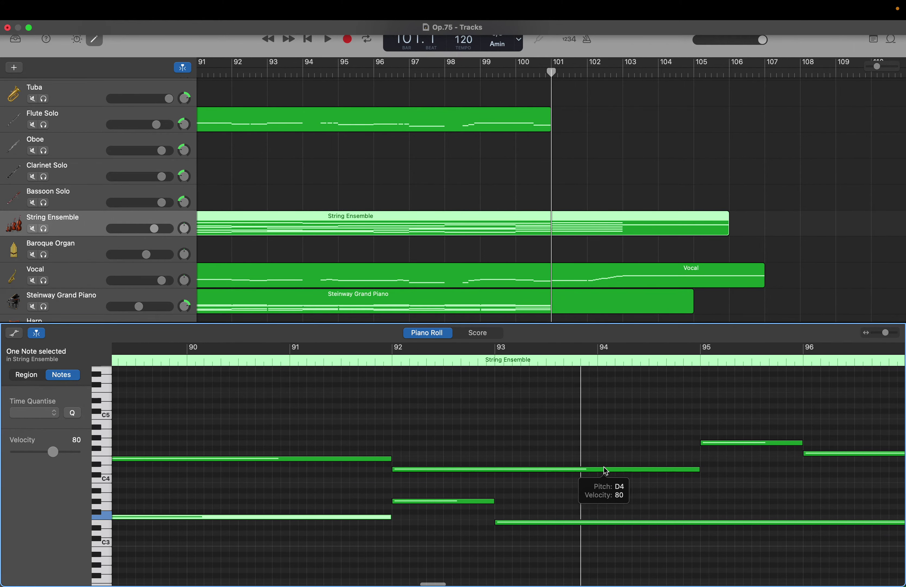
scroll(607, 471, up, 2)
scroll(606, 471, left, 10)
scroll(606, 472, up, 1)
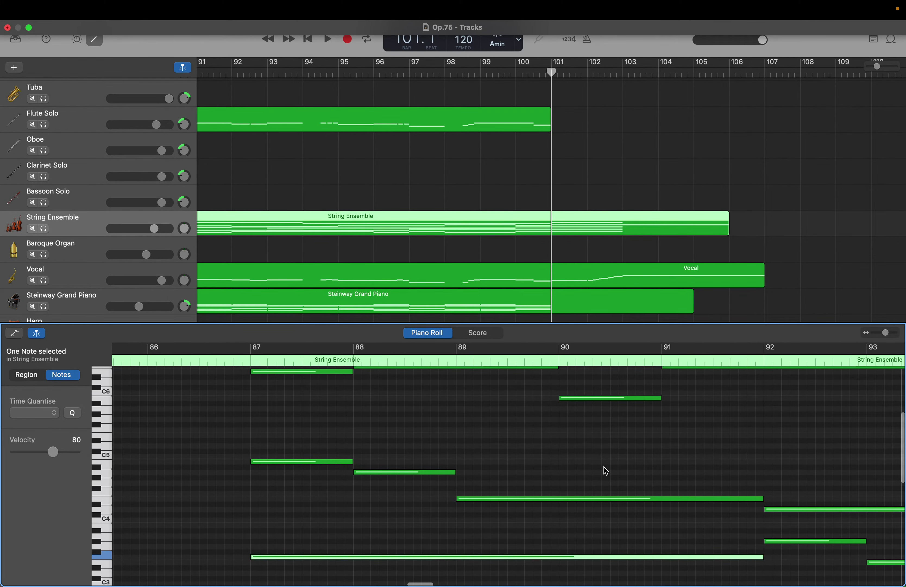
scroll(606, 471, up, 1)
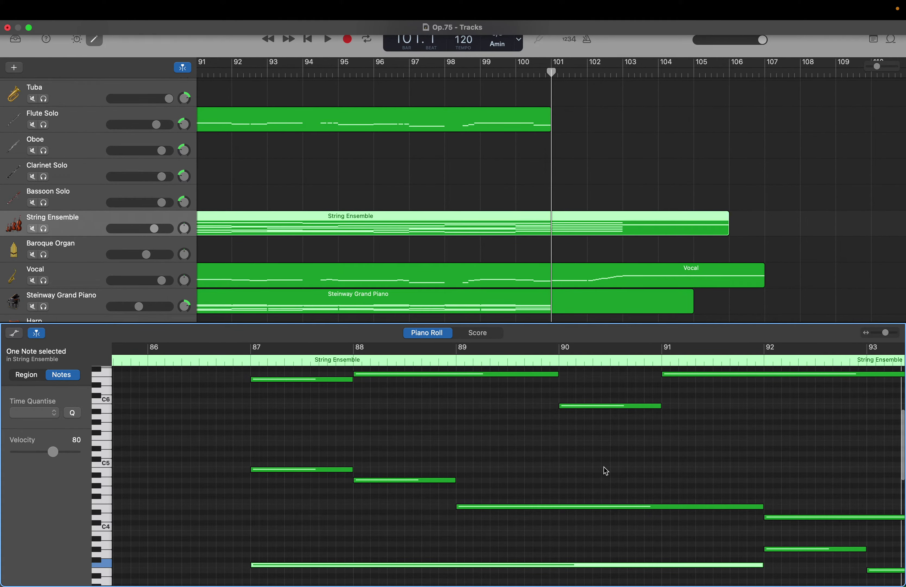
scroll(606, 471, down, 2)
scroll(606, 472, right, 1)
scroll(606, 471, right, 3)
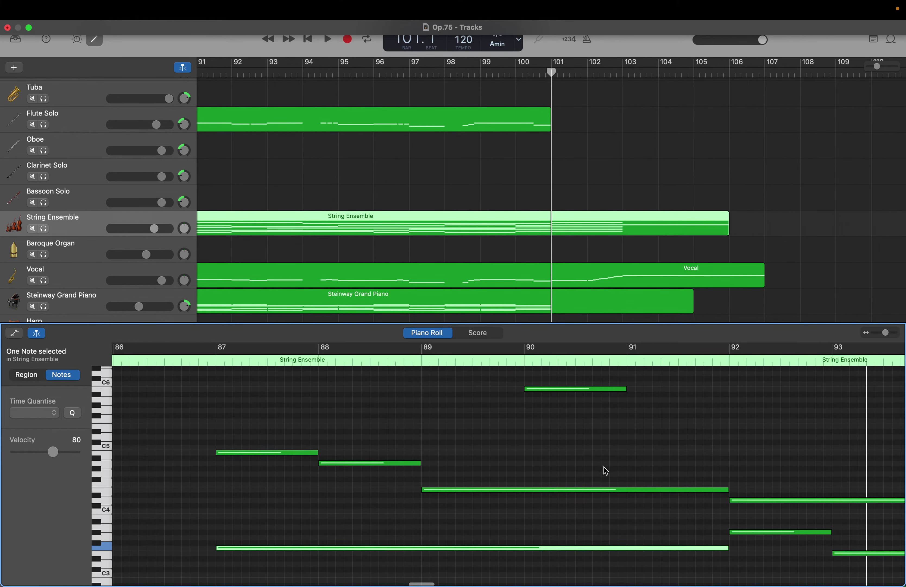
scroll(606, 471, down, 1)
scroll(606, 471, right, 1)
scroll(606, 471, up, 1)
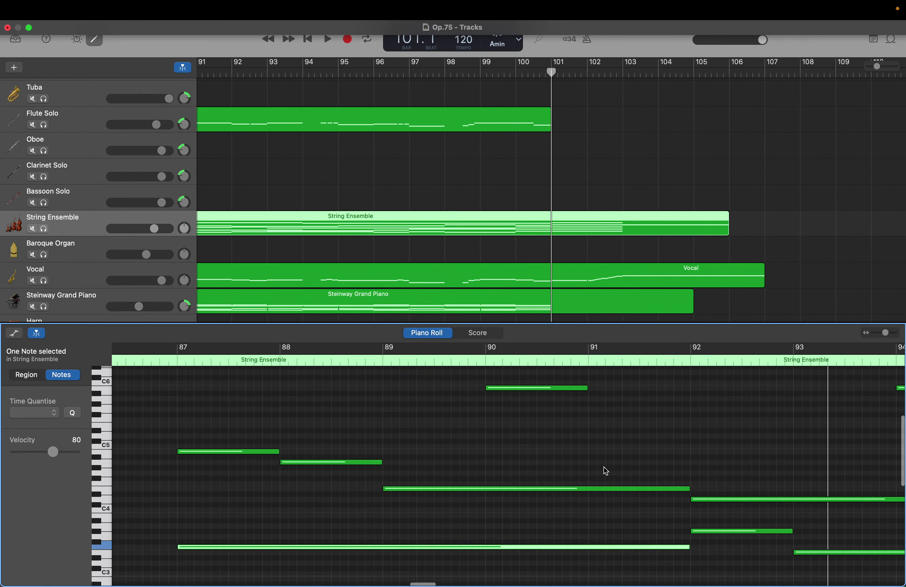
scroll(604, 467, right, 2)
scroll(605, 466, up, 2)
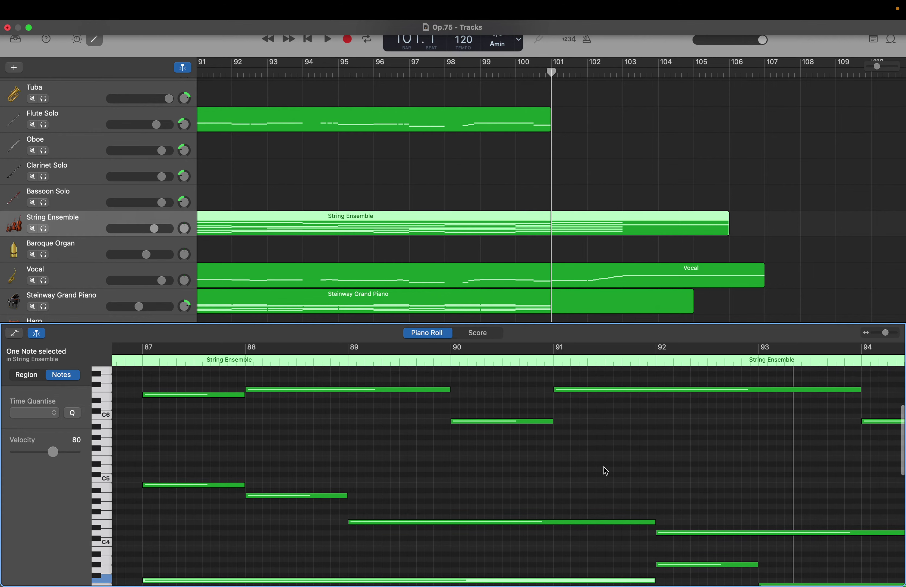
scroll(604, 466, down, 1)
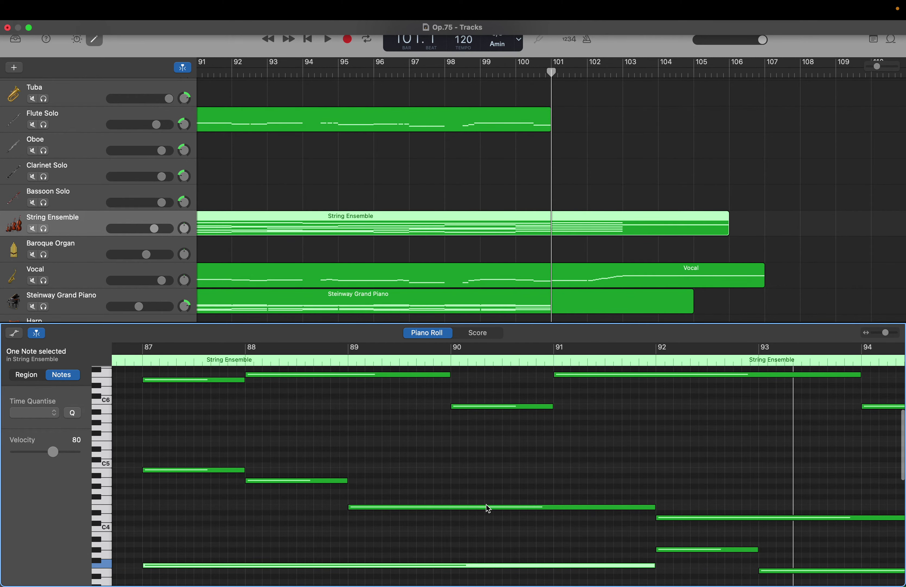
Step: Transpose the B4, A4, E4 and D4 notes spanning bars 87 to 94 up one octave together
mouse_move(480, 503)
scroll(482, 504, down, 2)
scroll(483, 504, right, 5)
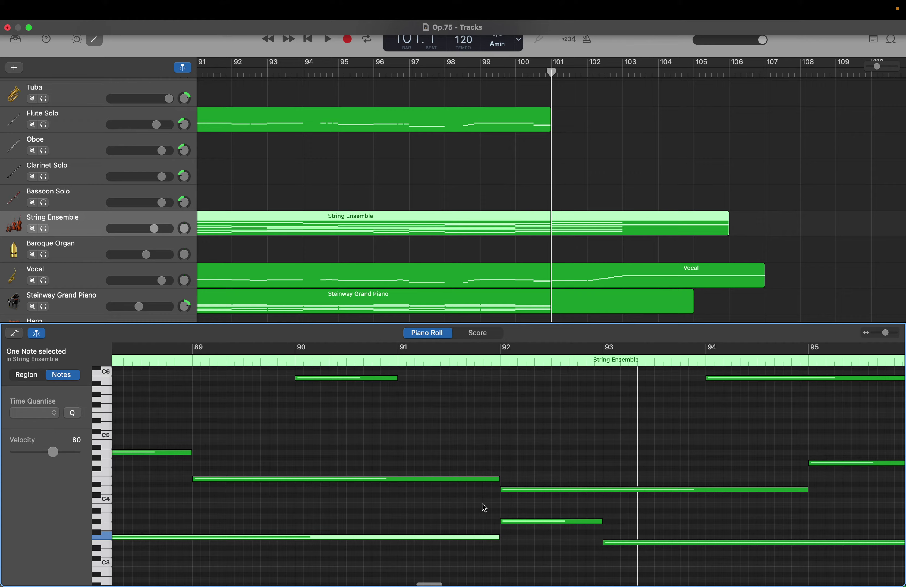
scroll(484, 508, right, 2)
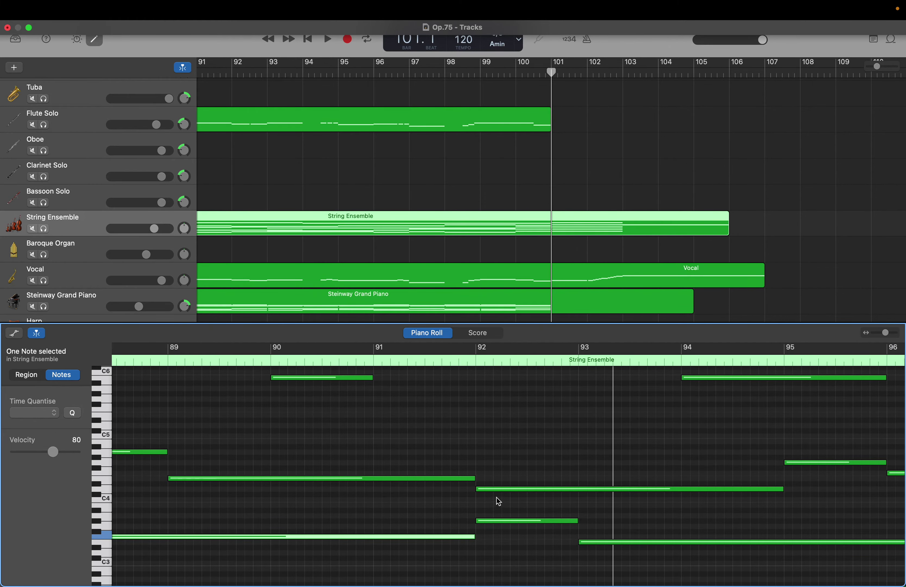
click(493, 490)
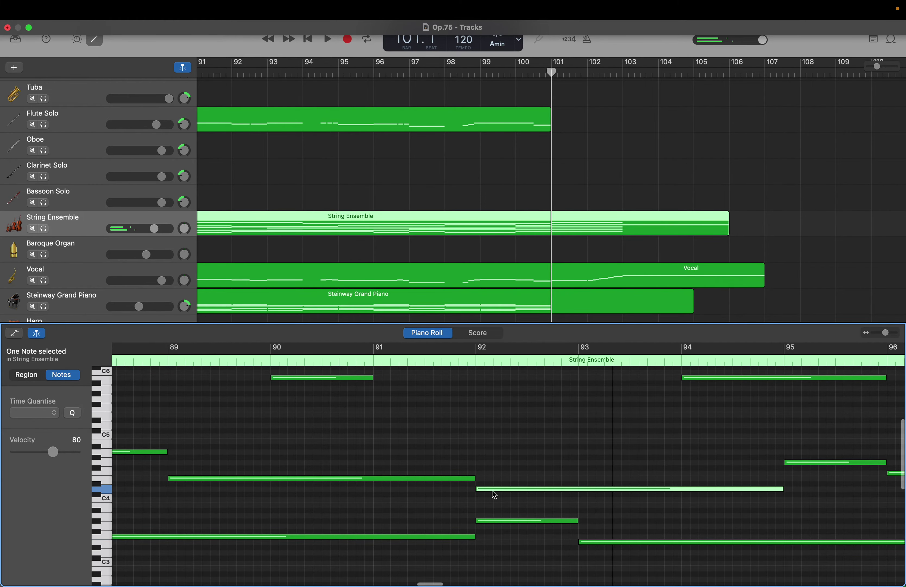
mouse_move(492, 491)
drag(498, 503, 307, 399)
scroll(308, 404, right, 5)
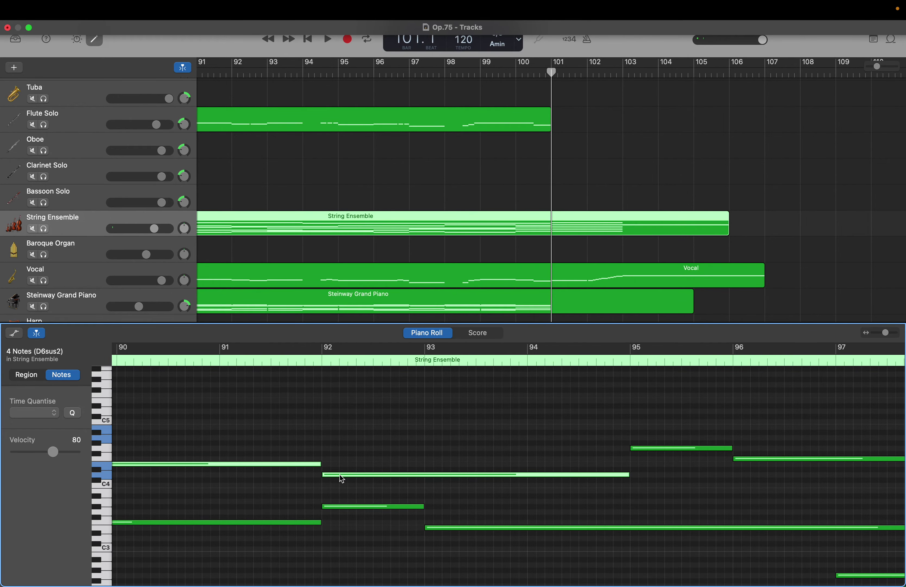
drag(341, 475, 342, 418)
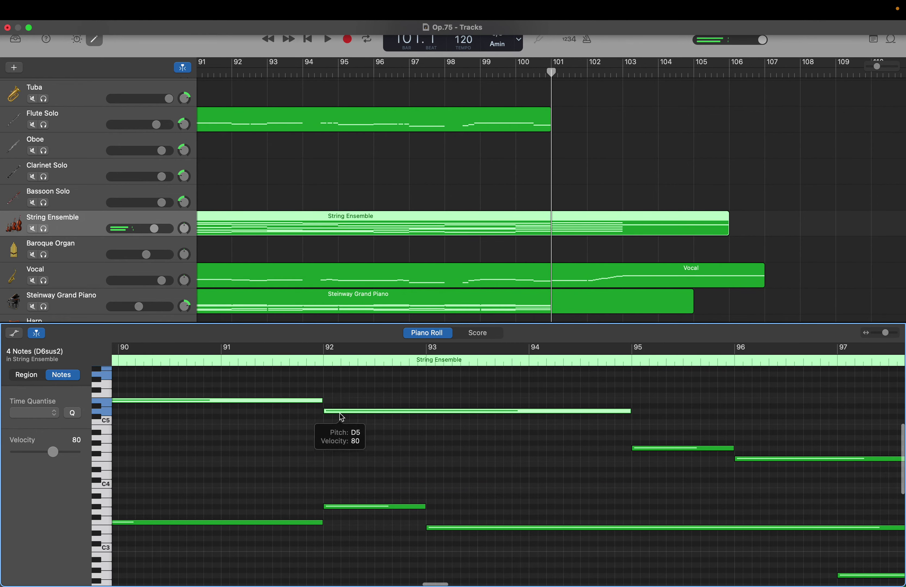
Step: Examine the spacing between the transposed voice and the other String Ensemble voices, including the bass, from bar 87 to 103
scroll(342, 417, up, 5)
scroll(342, 418, left, 5)
scroll(342, 417, up, 3)
scroll(342, 417, left, 5)
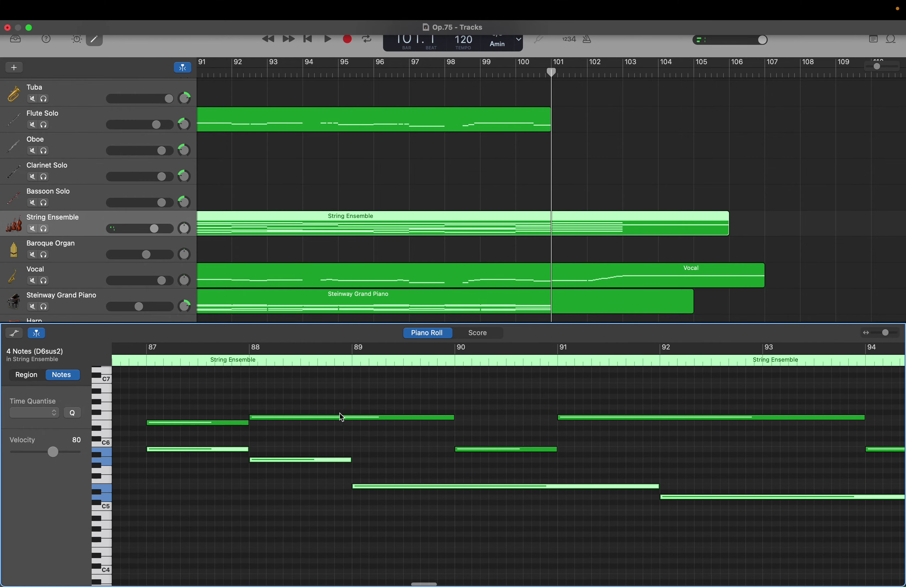
scroll(342, 418, down, 5)
scroll(342, 417, left, 2)
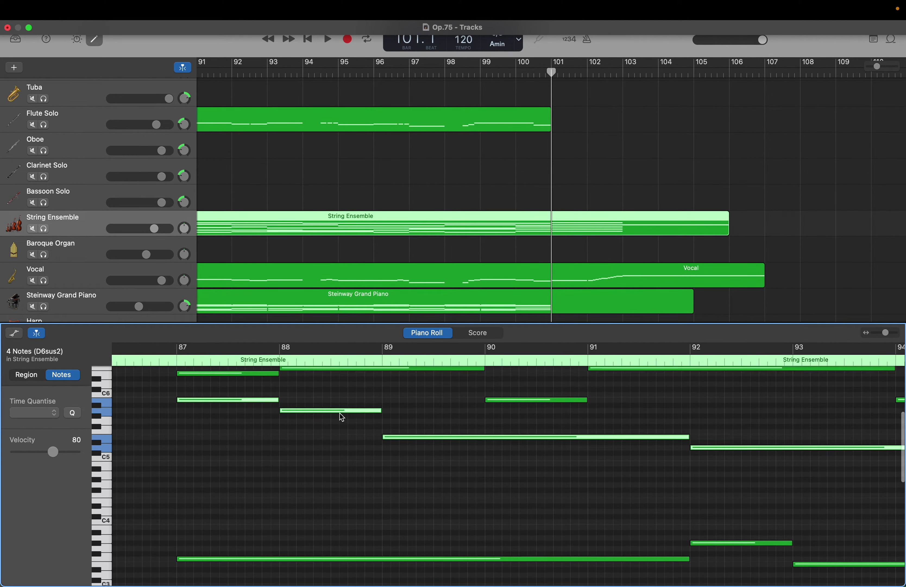
scroll(341, 417, down, 2)
scroll(342, 418, right, 5)
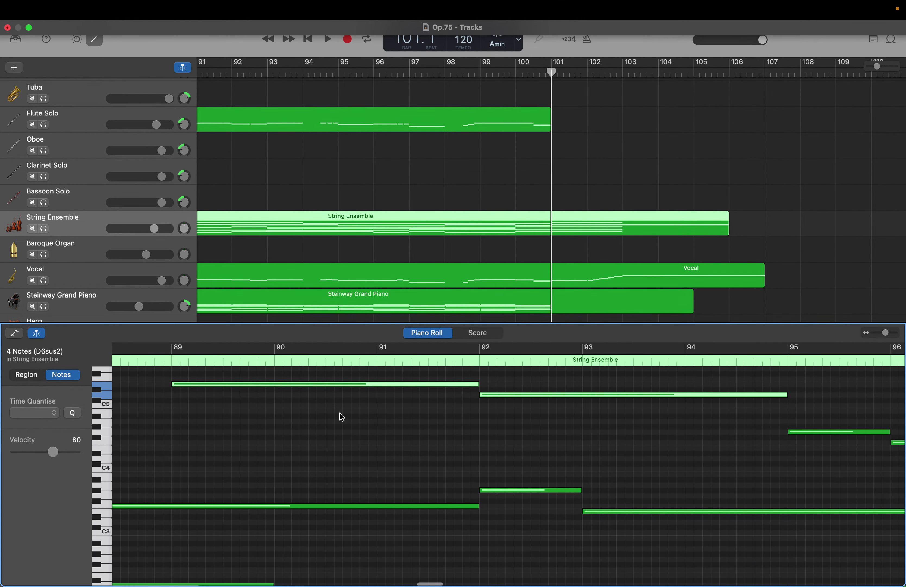
scroll(342, 418, right, 5)
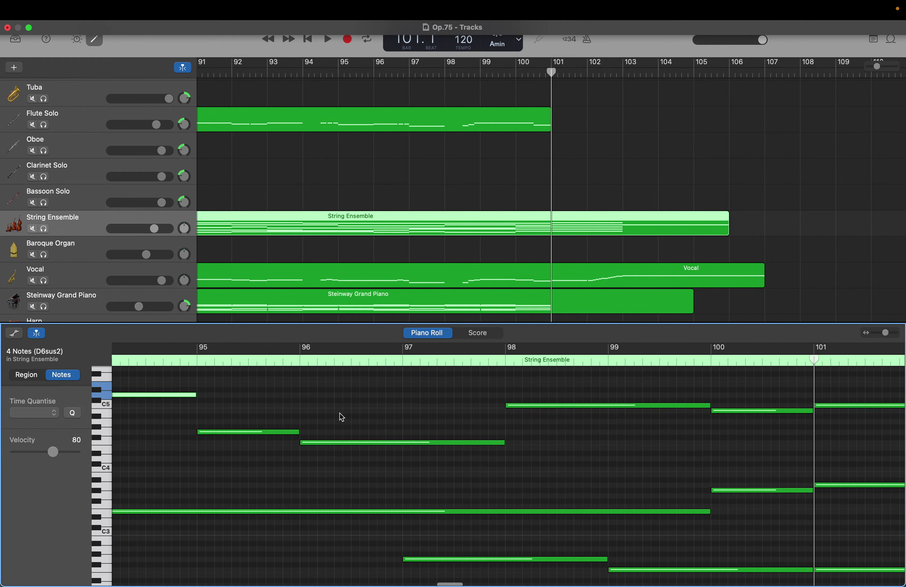
scroll(342, 417, down, 1)
scroll(342, 417, left, 3)
scroll(342, 417, up, 6)
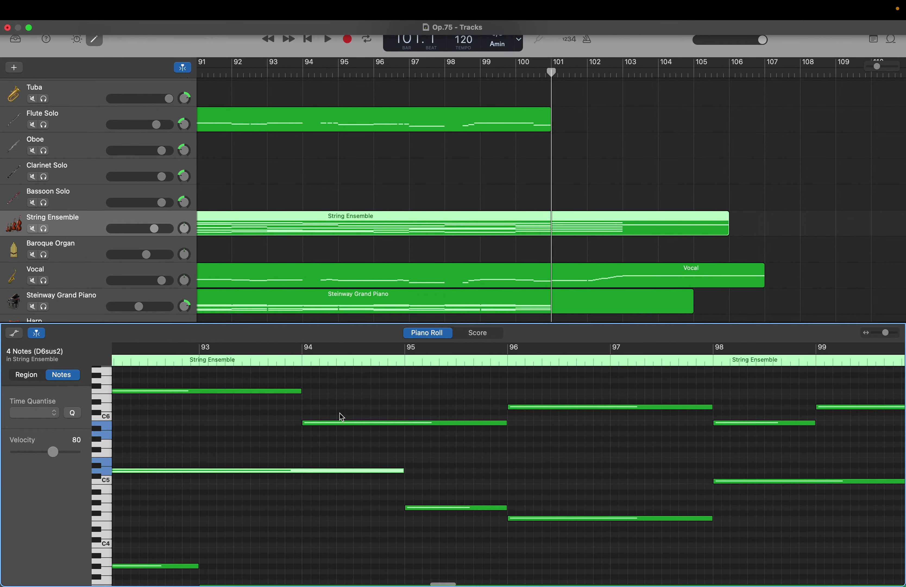
scroll(342, 418, right, 5)
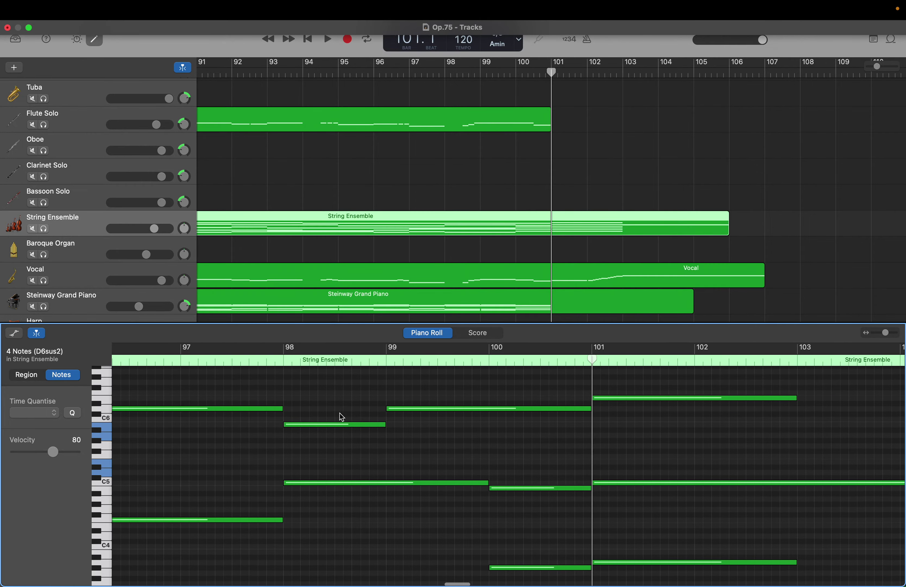
scroll(342, 418, left, 5)
scroll(342, 417, left, 6)
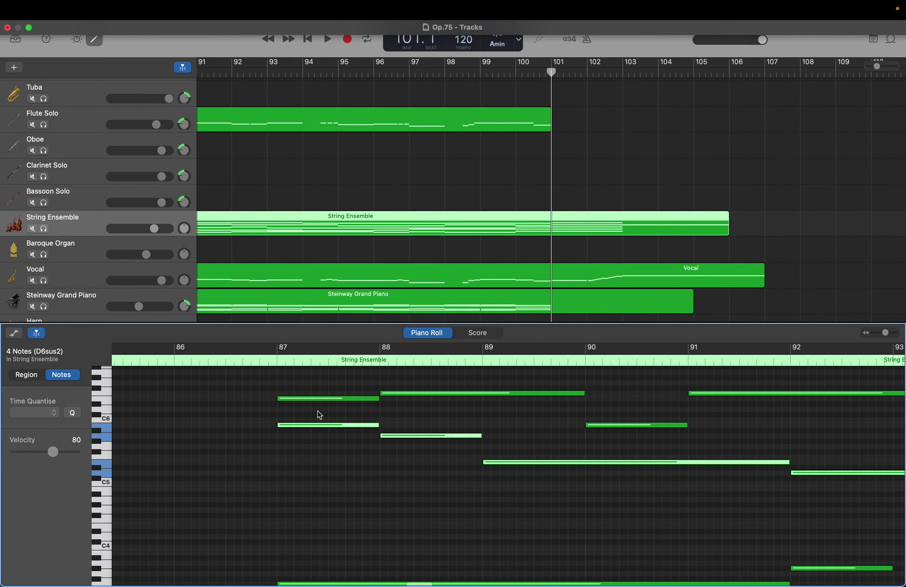
scroll(327, 506, down, 10)
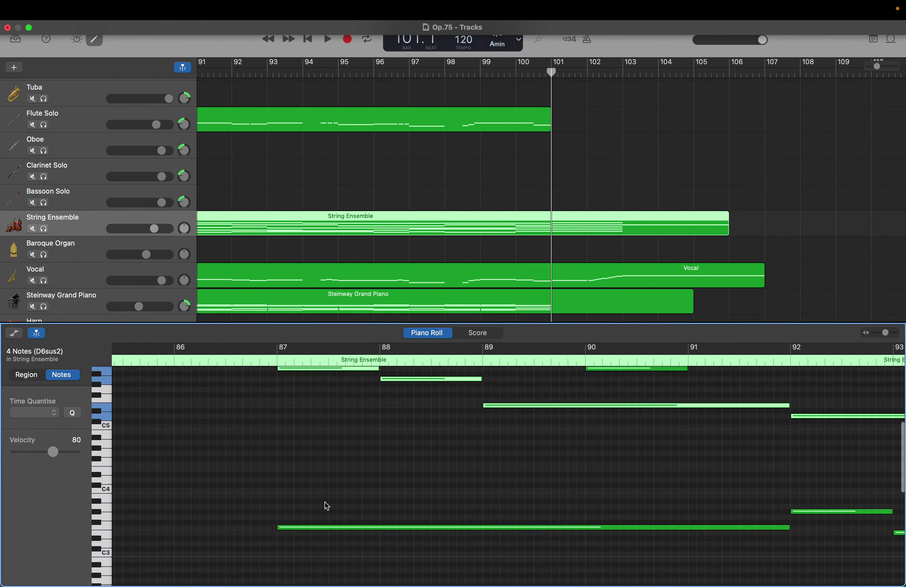
scroll(327, 505, up, 3)
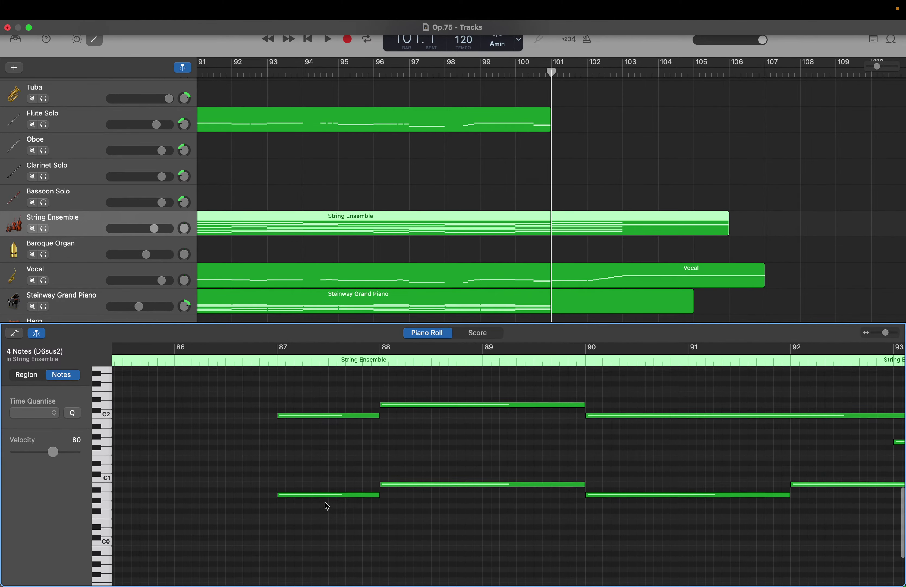
scroll(327, 505, right, 6)
scroll(324, 501, right, 1)
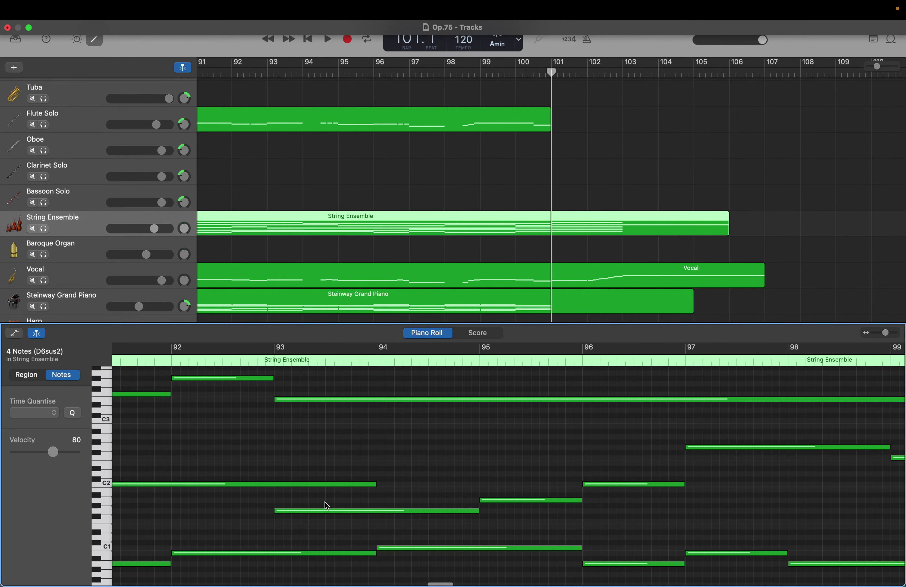
Step: Audition the overlapping C2 and G1 notes and the bass note beneath them around bar 93
click(322, 511)
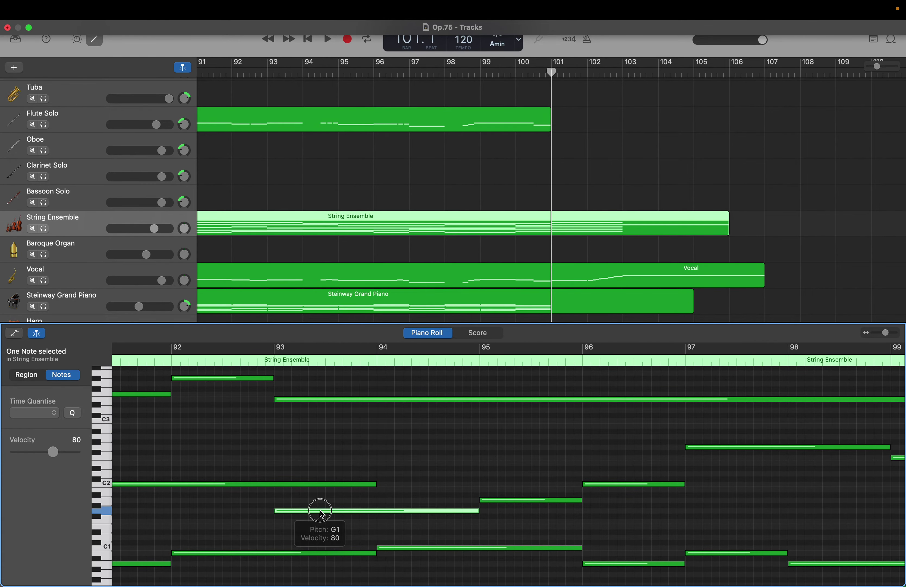
click(320, 510)
click(322, 484)
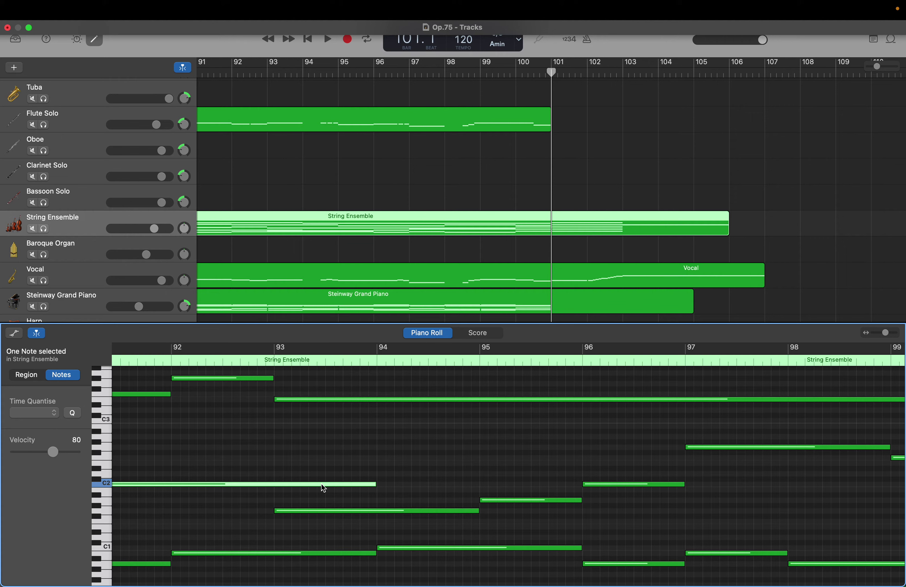
click(324, 488)
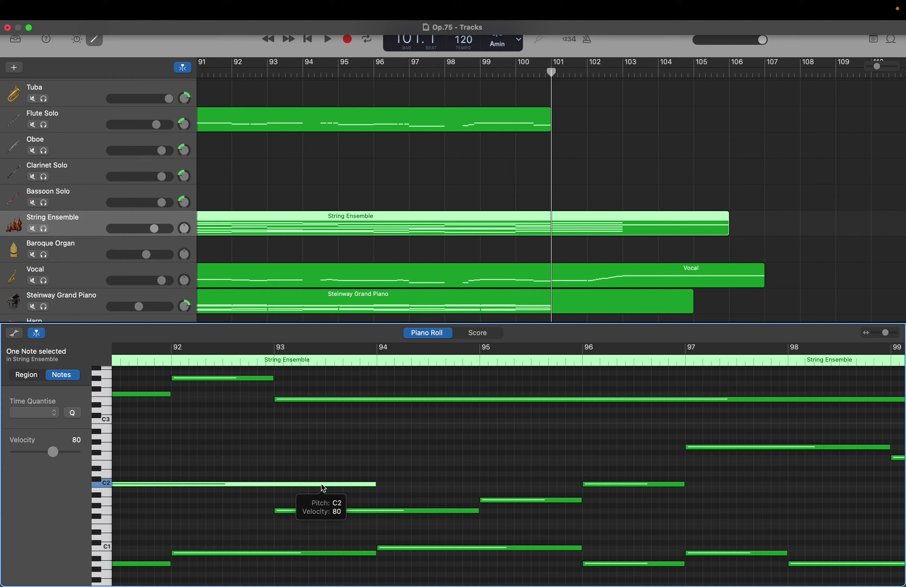
click(319, 510)
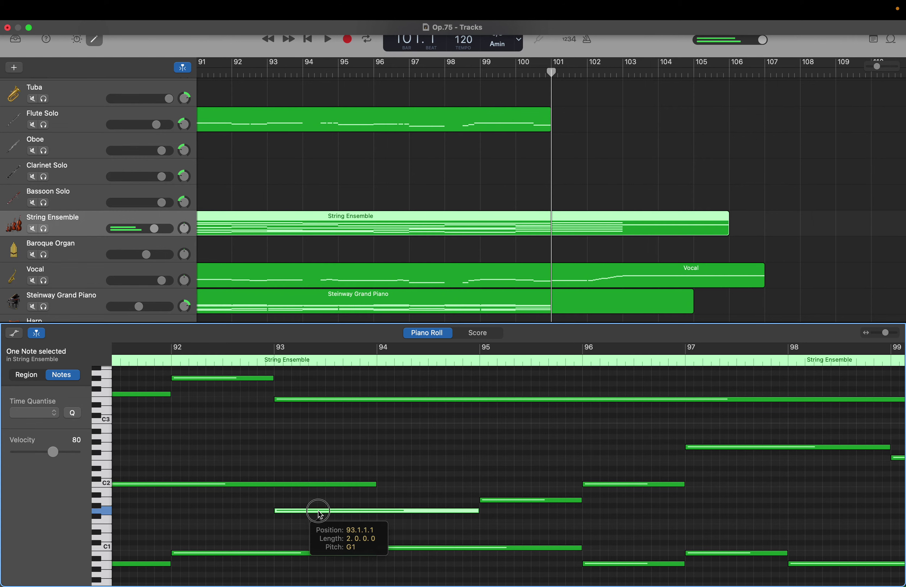
click(322, 552)
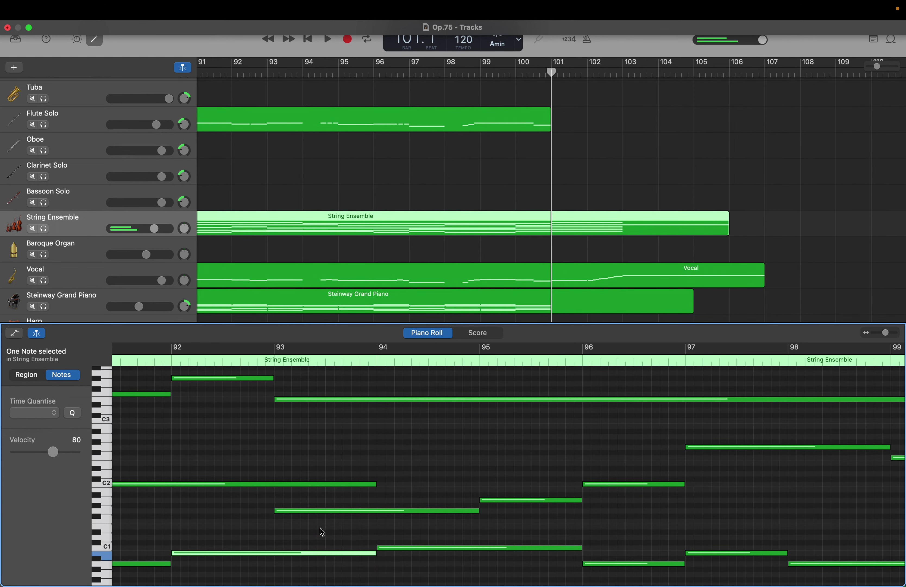
Step: Examine the vertical spacing of the bass, tenor and upper String Ensemble voices between bars 92 and 98
scroll(319, 453, up, 2)
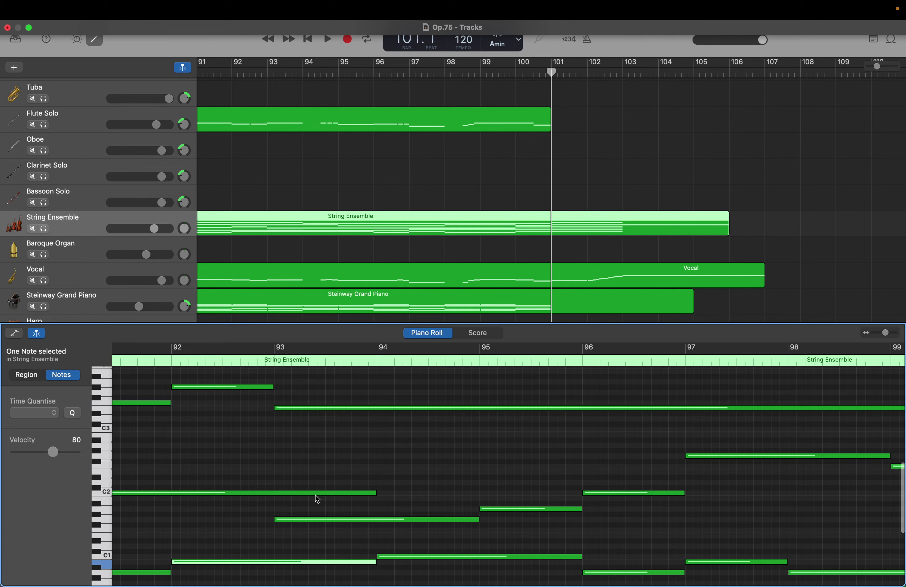
mouse_move(318, 498)
mouse_move(315, 521)
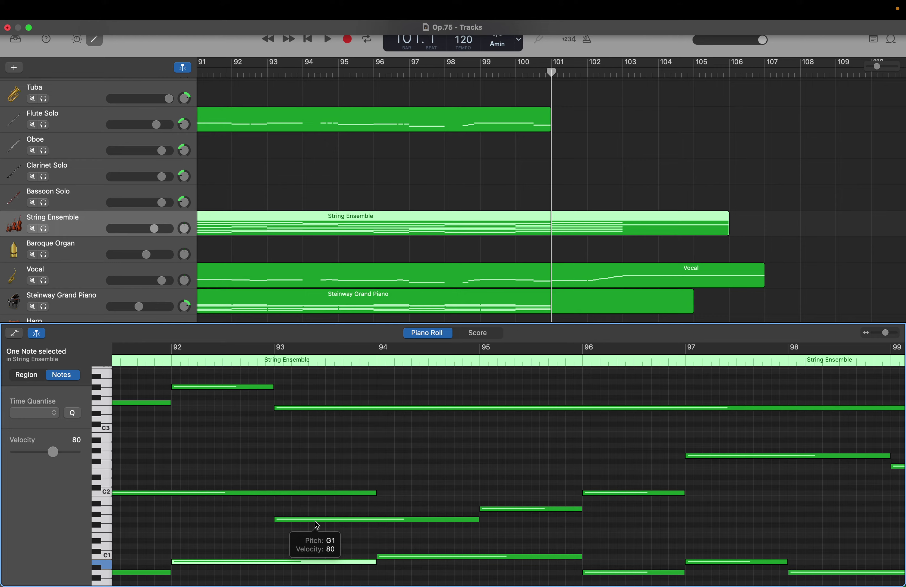
scroll(305, 424, up, 10)
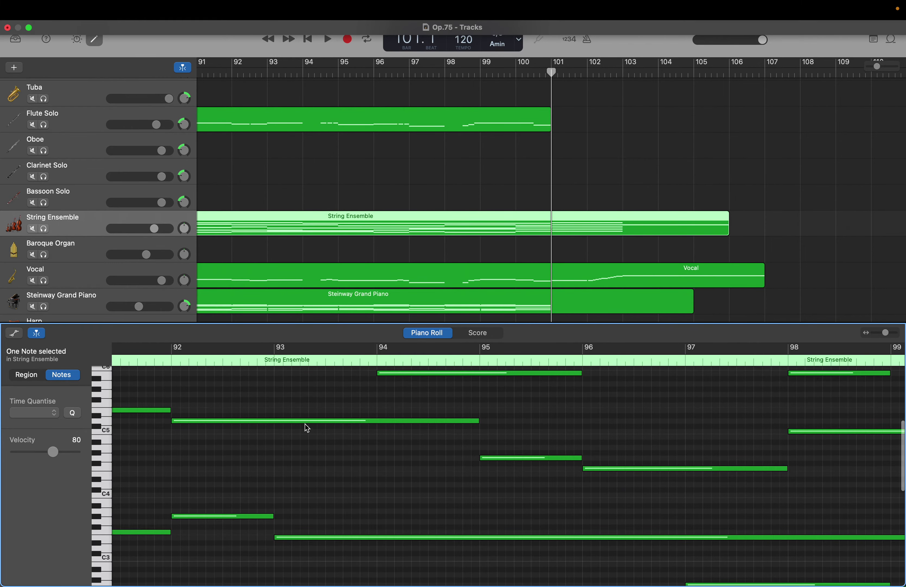
scroll(306, 422, up, 5)
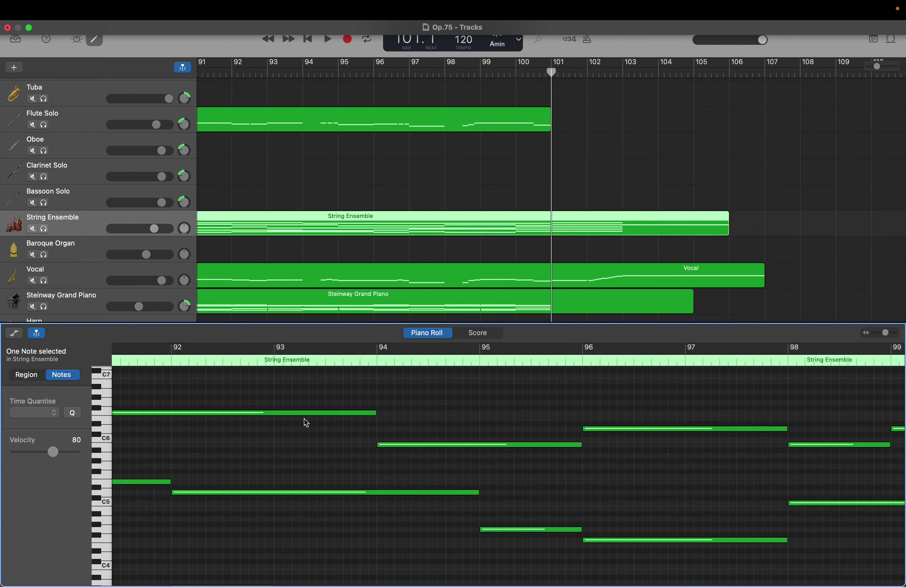
scroll(306, 422, down, 15)
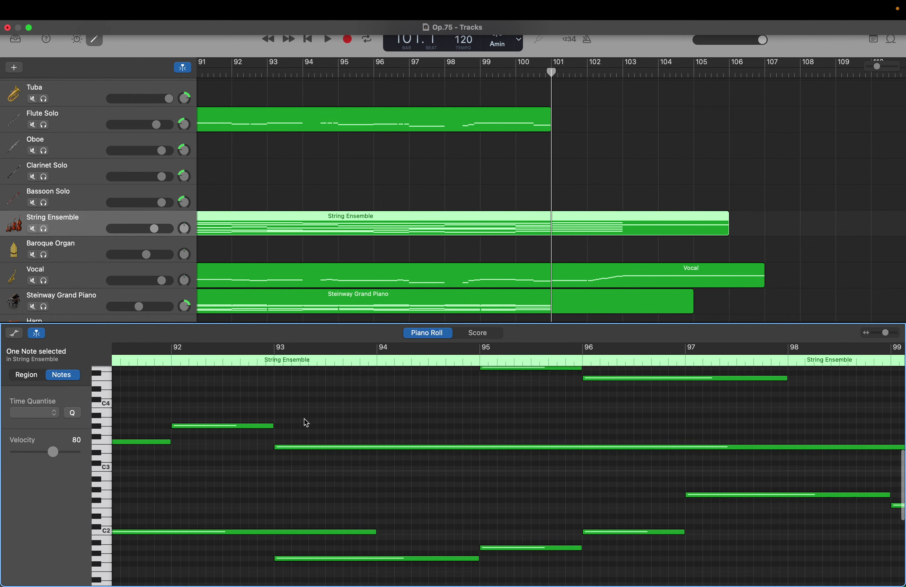
scroll(306, 422, down, 2)
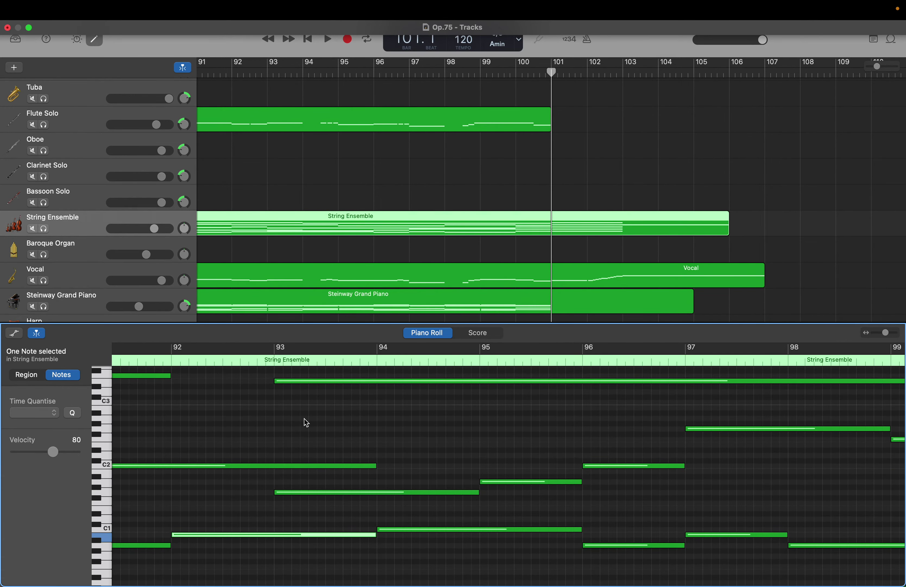
scroll(306, 422, up, 3)
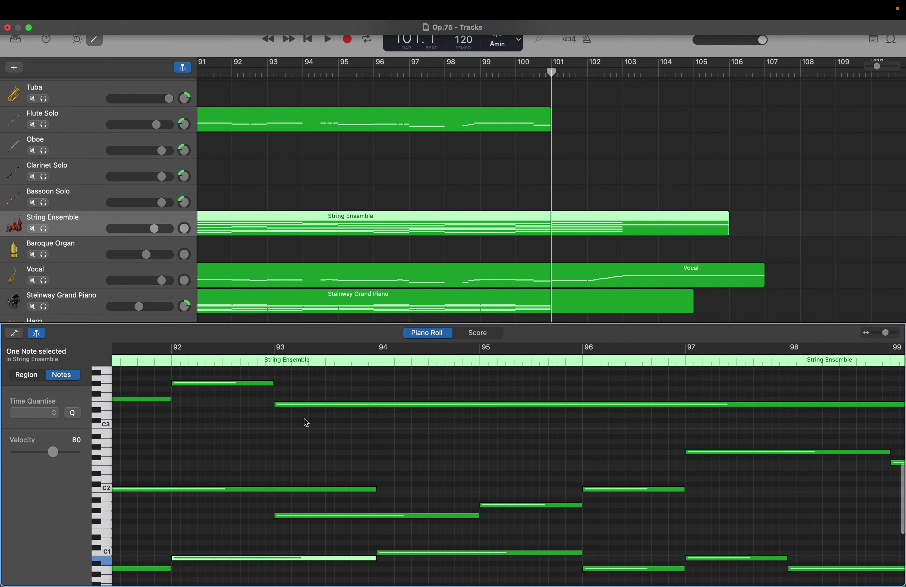
scroll(306, 422, up, 10)
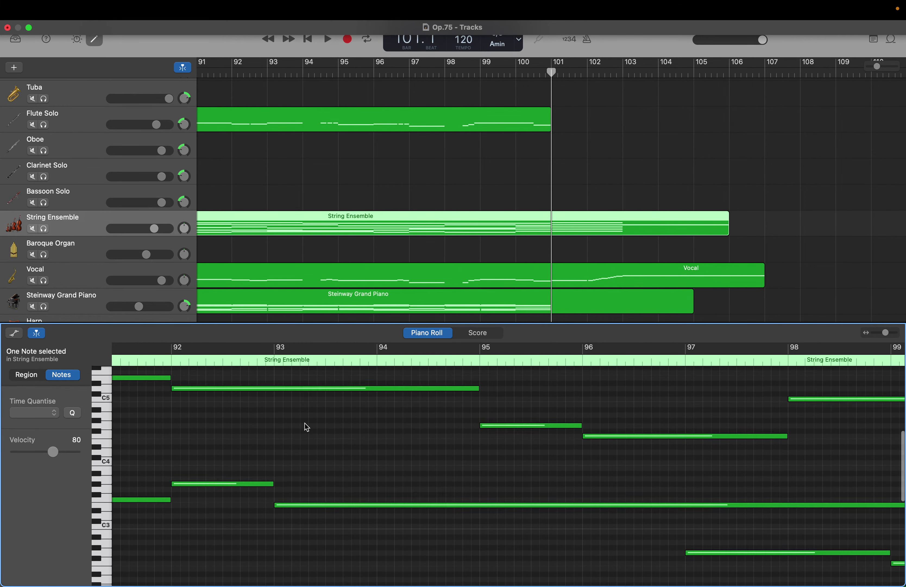
Step: Shorten the long C2 note starting at bar 90 so that it ends at bar 93
scroll(306, 424, down, 15)
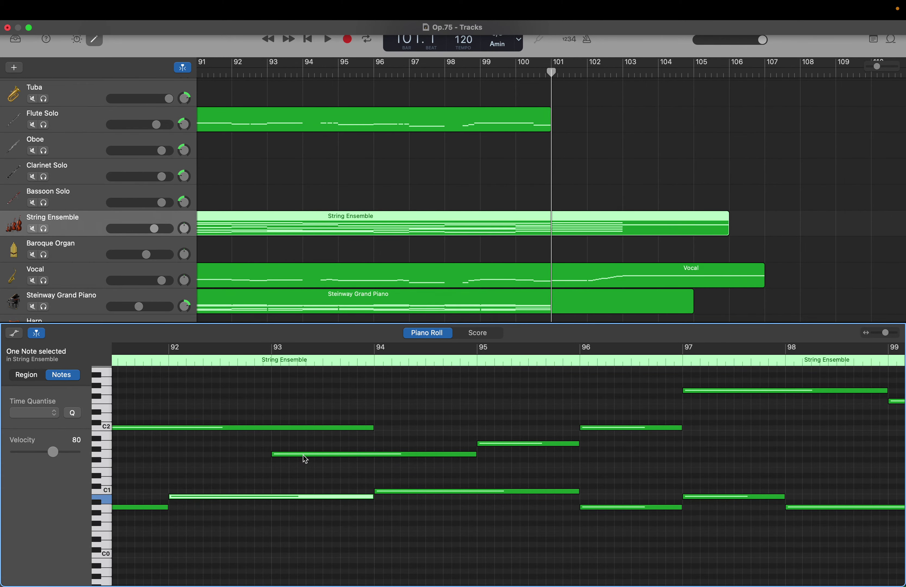
click(310, 429)
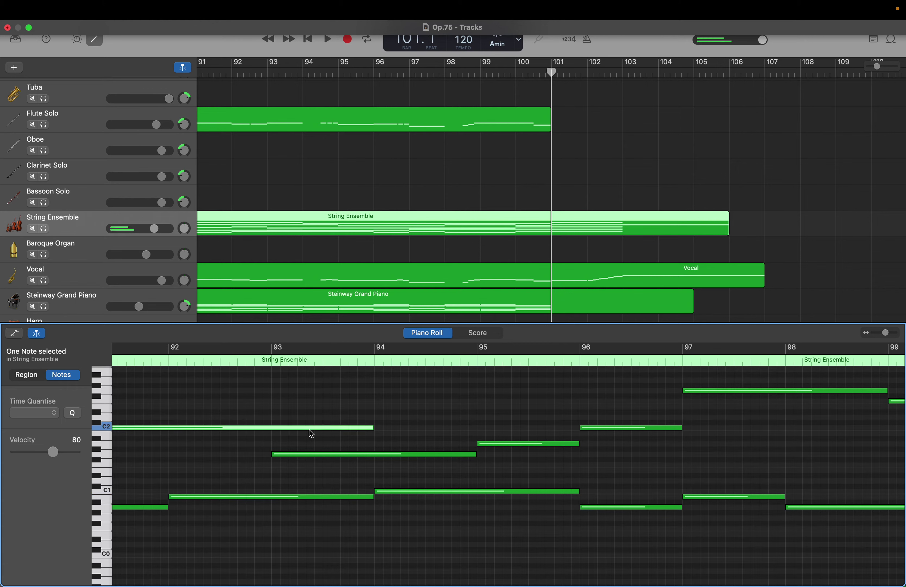
drag(372, 426, 268, 427)
scroll(268, 427, left, 15)
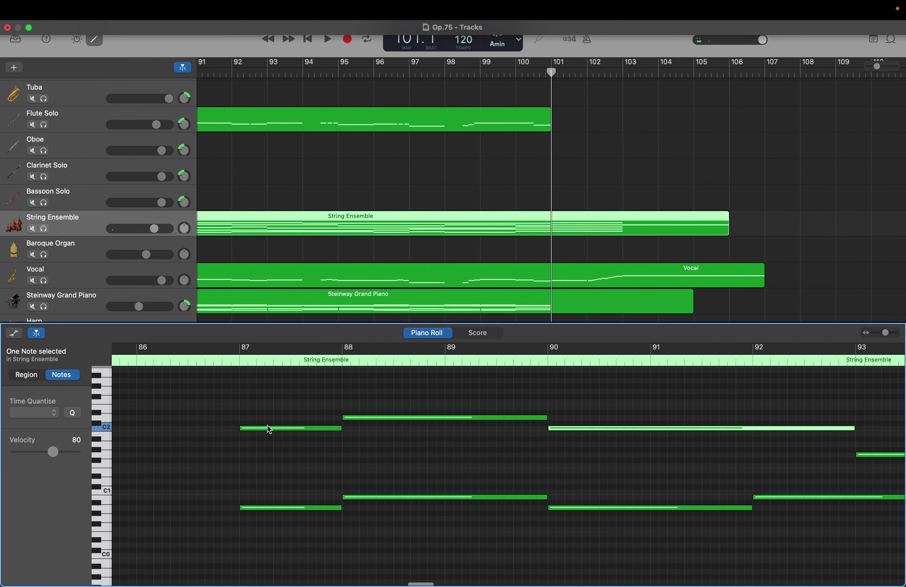
Step: Examine how the upper and middle String Ensemble voices line up from bar 87 to 101
scroll(267, 425, right, 10)
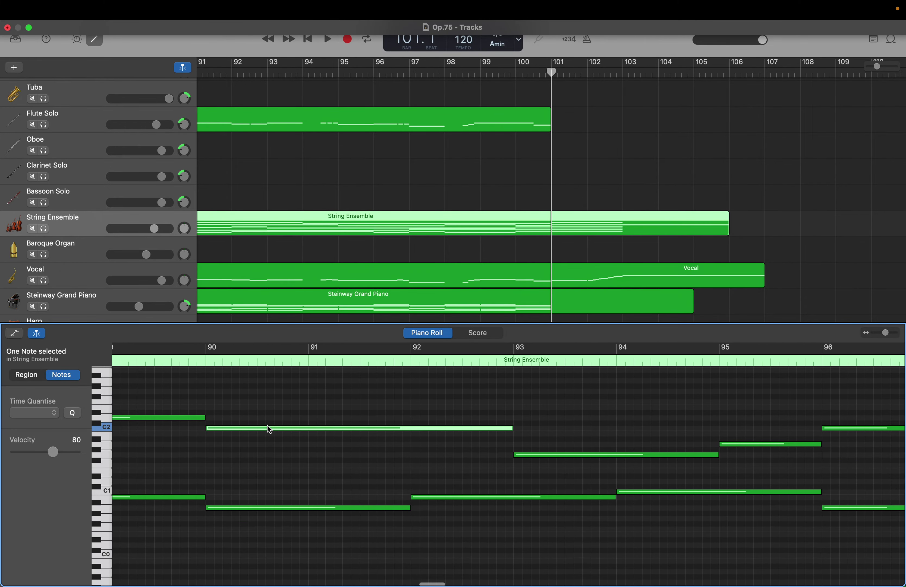
scroll(269, 429, right, 1)
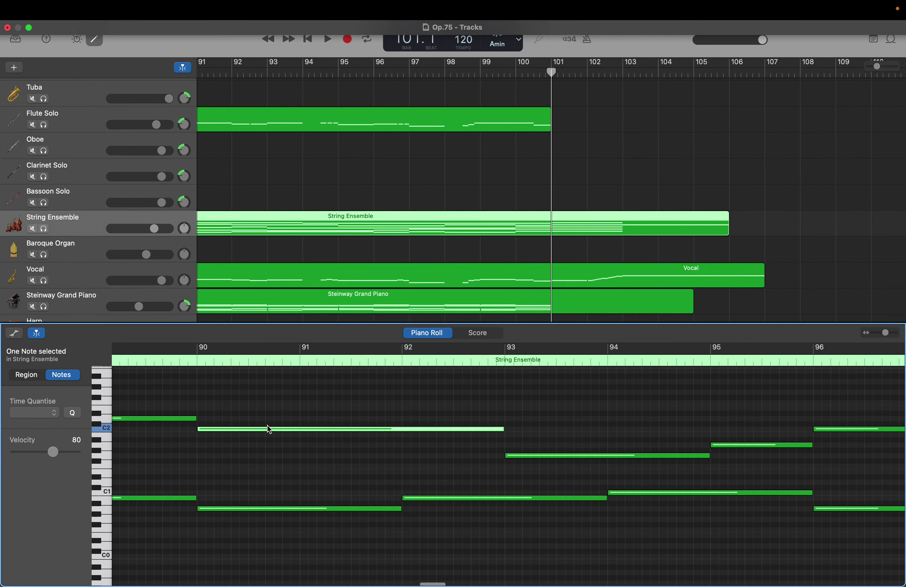
scroll(267, 425, up, 5)
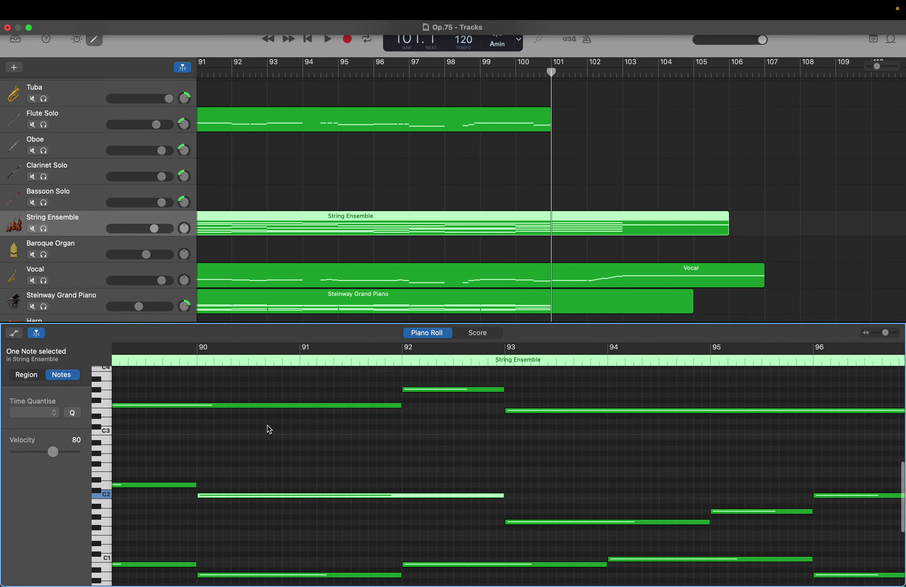
scroll(267, 425, up, 3)
scroll(268, 425, down, 3)
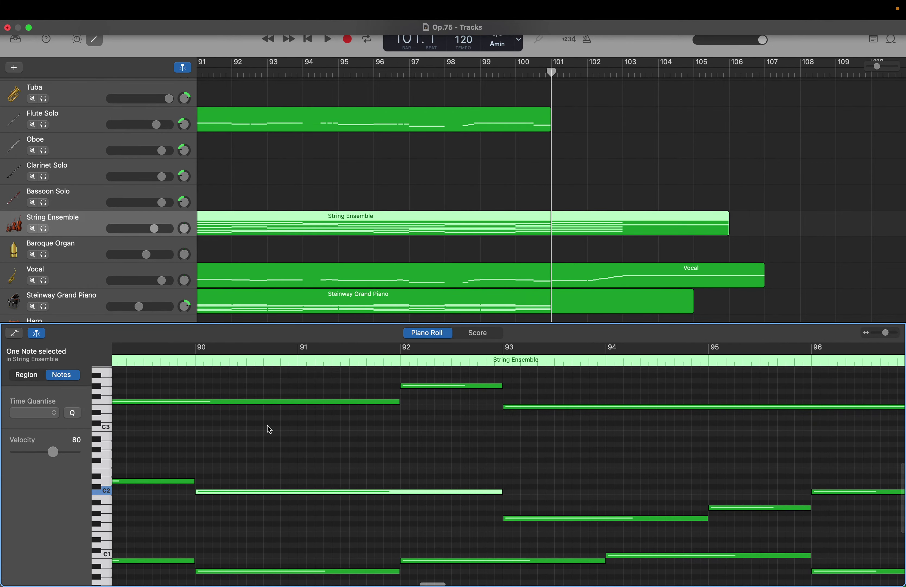
scroll(267, 425, up, 8)
scroll(268, 425, right, 5)
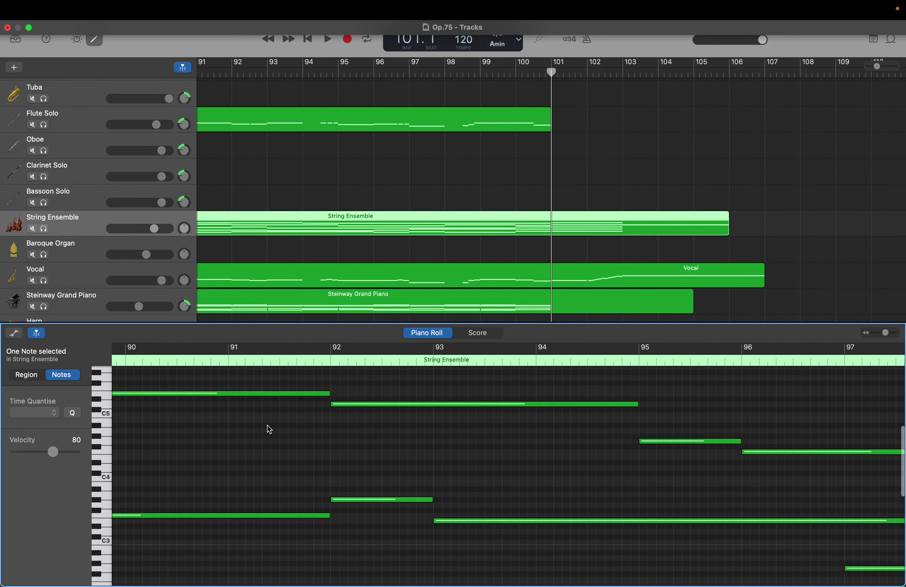
scroll(268, 425, down, 2)
scroll(268, 425, right, 20)
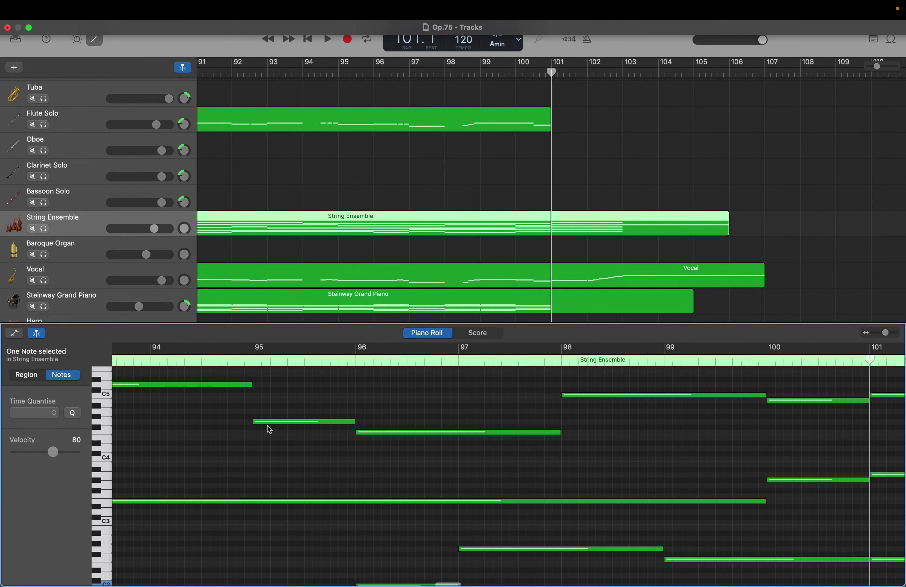
scroll(269, 430, left, 20)
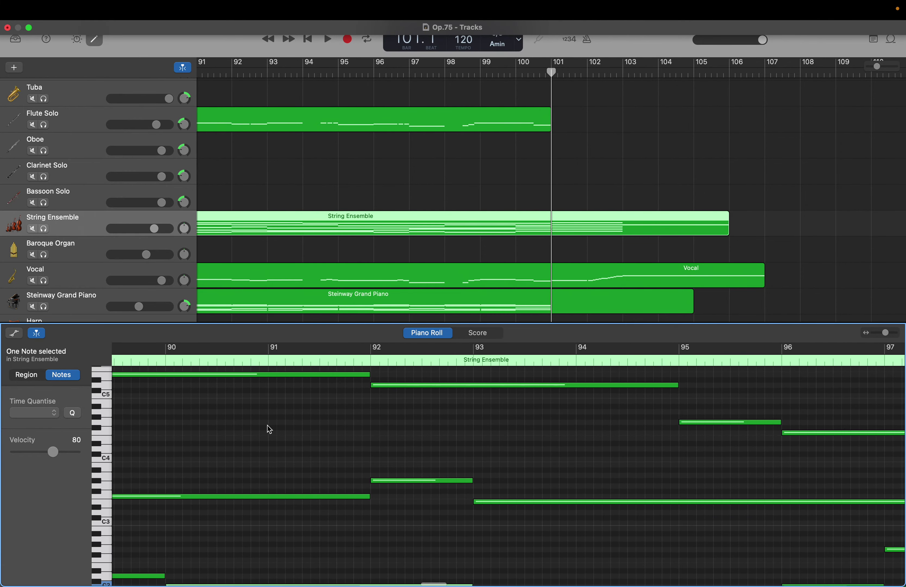
scroll(267, 425, left, 15)
scroll(267, 425, up, 4)
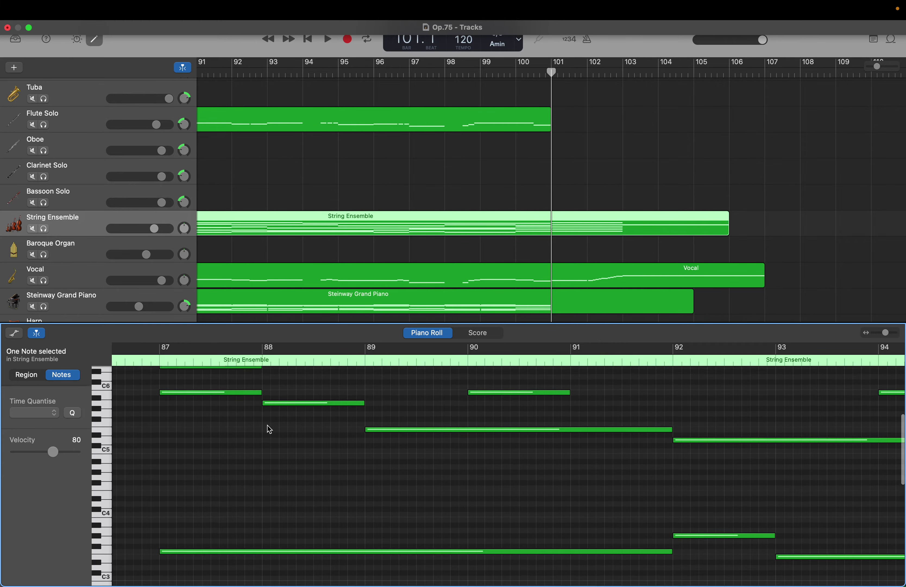
Step: Examine the gaps between the bass, tenor and F3-range voices from bar 87 to 100
scroll(269, 429, down, 10)
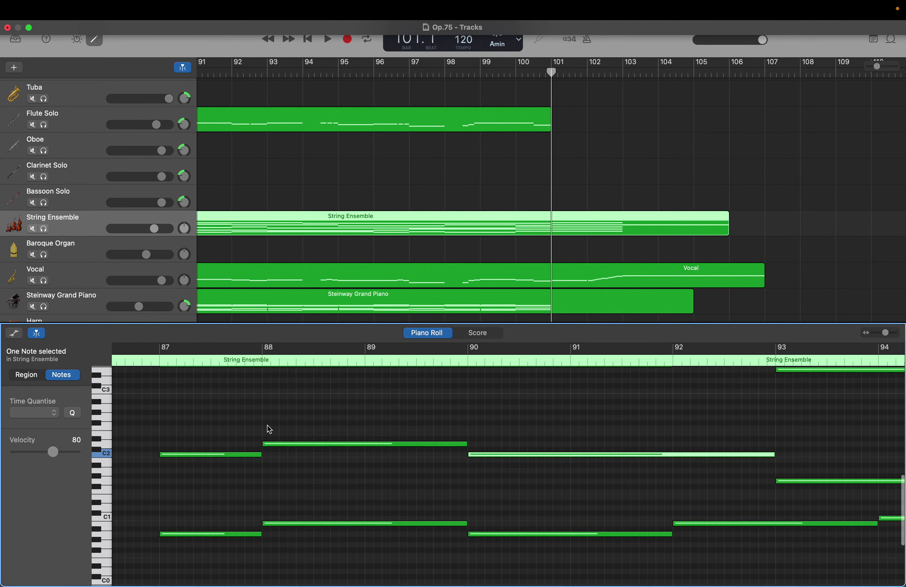
scroll(268, 425, up, 4)
scroll(267, 425, right, 15)
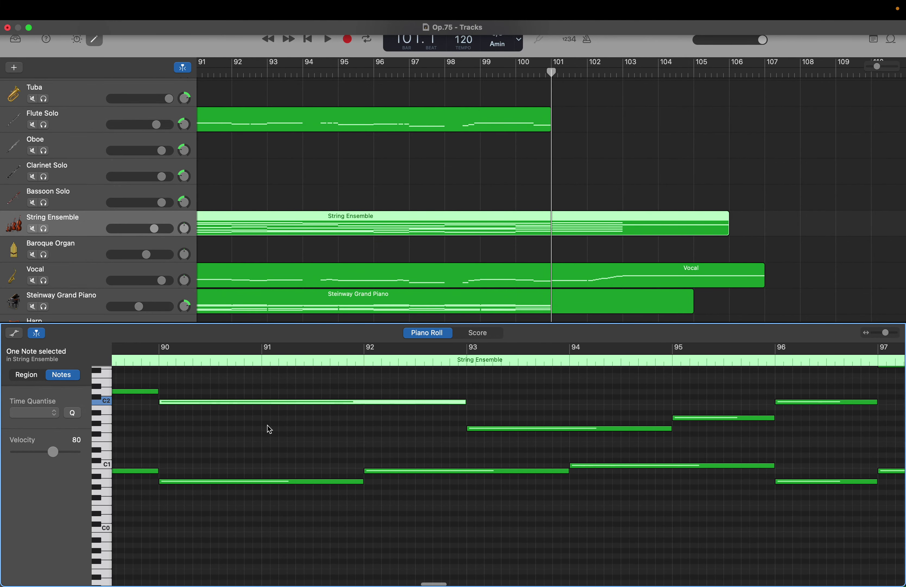
scroll(268, 425, right, 15)
scroll(267, 425, up, 5)
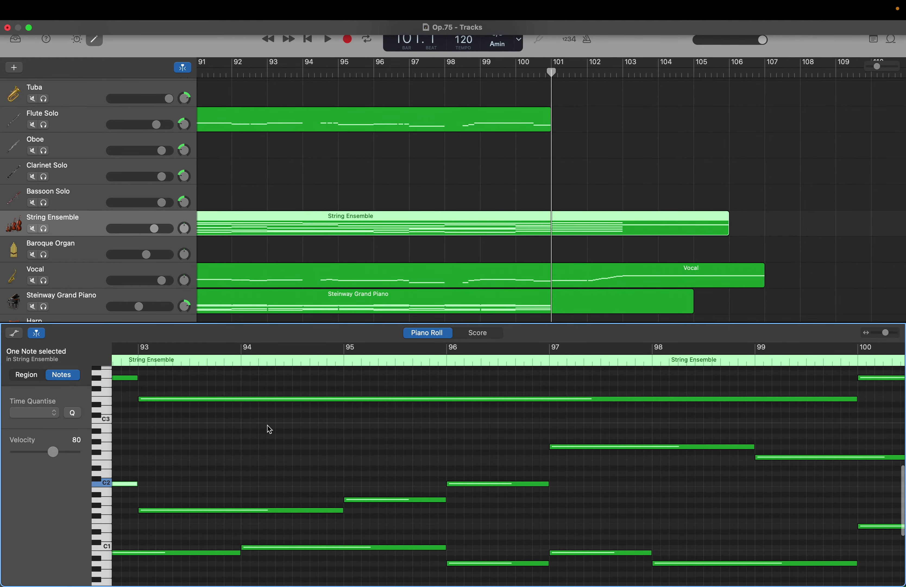
scroll(268, 425, left, 20)
scroll(268, 425, down, 1)
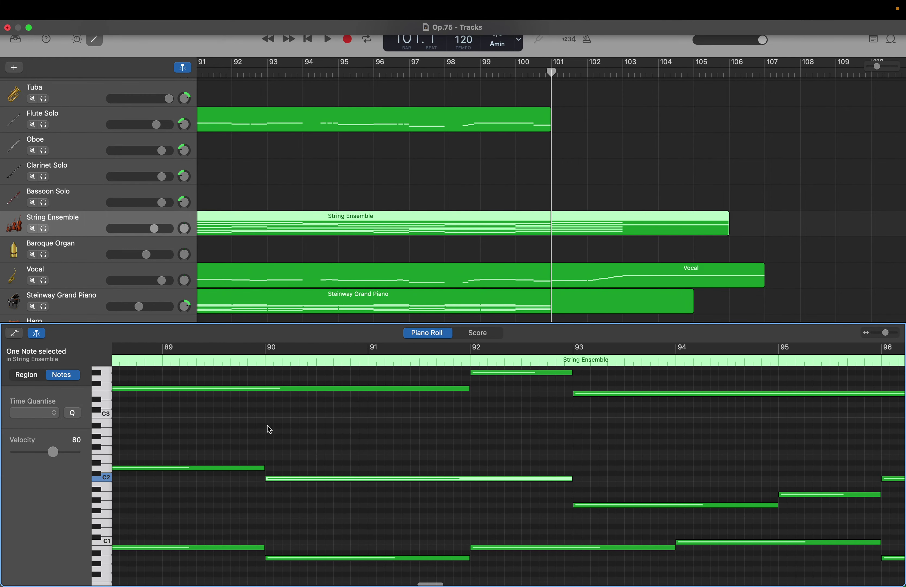
scroll(269, 429, left, 12)
scroll(270, 430, down, 1)
scroll(270, 430, right, 5)
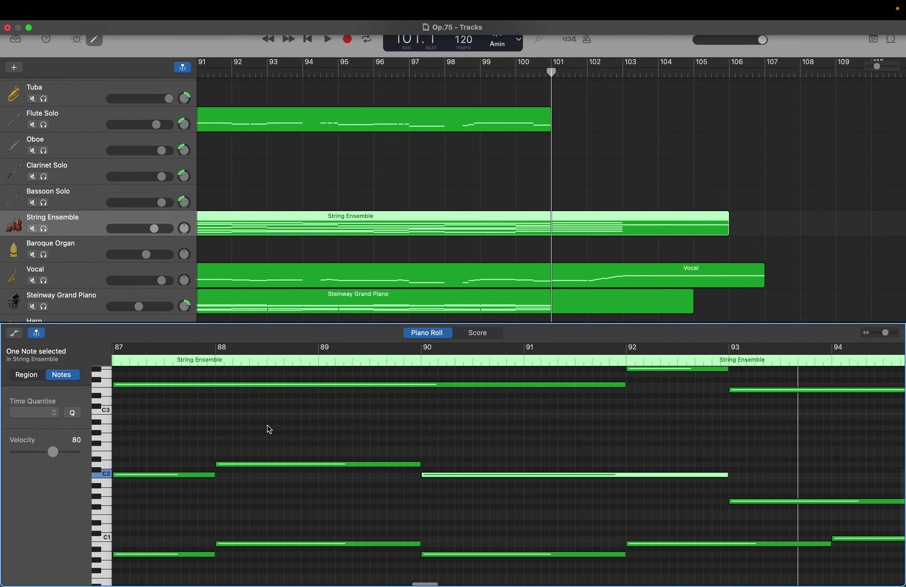
Step: Transpose the six tenor-voice notes (C2, D2, G1 and A1) spanning bars 87 to 96 up one octave together
scroll(269, 429, right, 20)
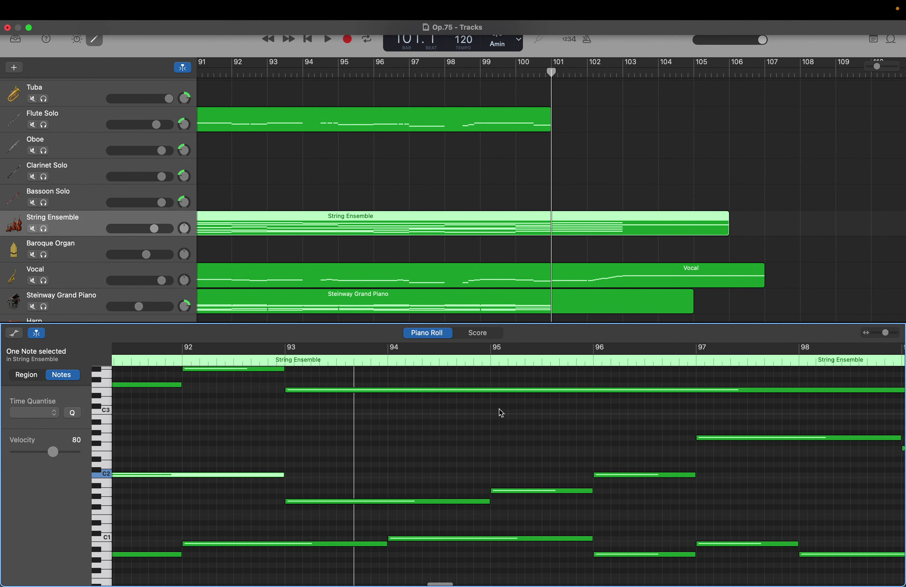
click(610, 474)
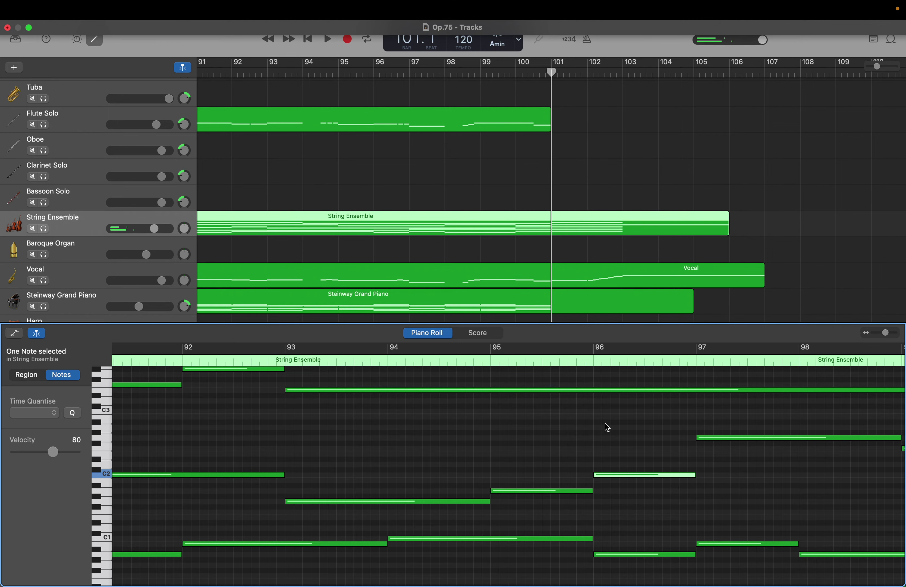
scroll(600, 422, left, 20)
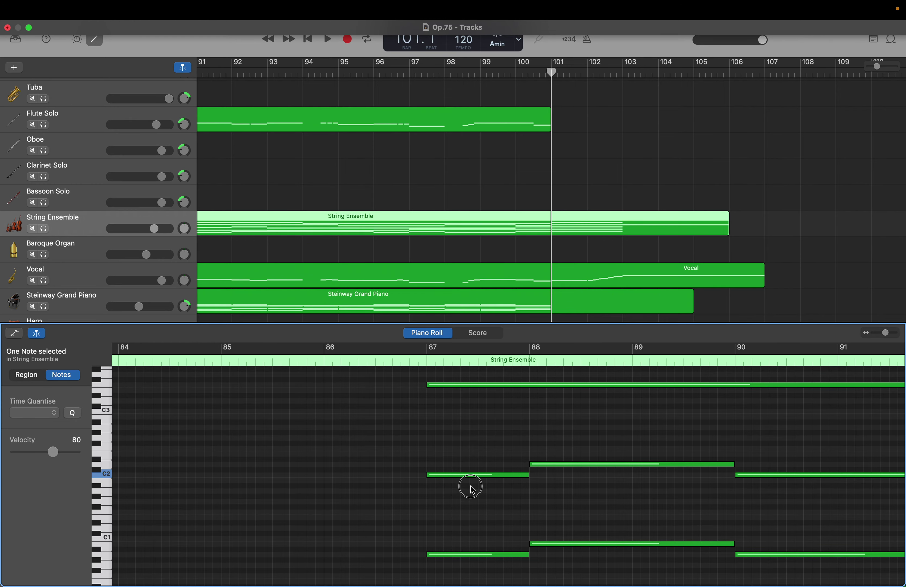
drag(471, 486, 863, 437)
drag(690, 510, 263, 424)
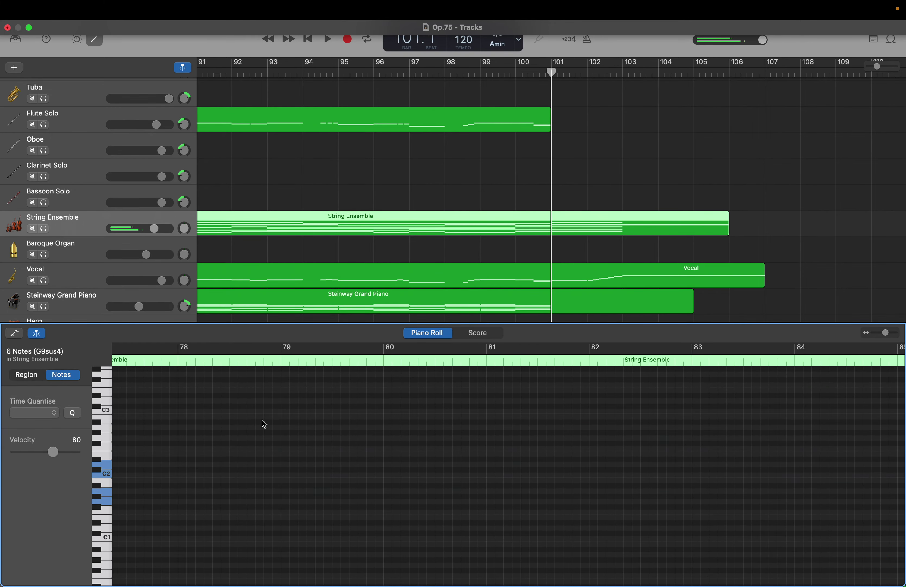
scroll(264, 424, right, 8)
scroll(264, 424, right, 15)
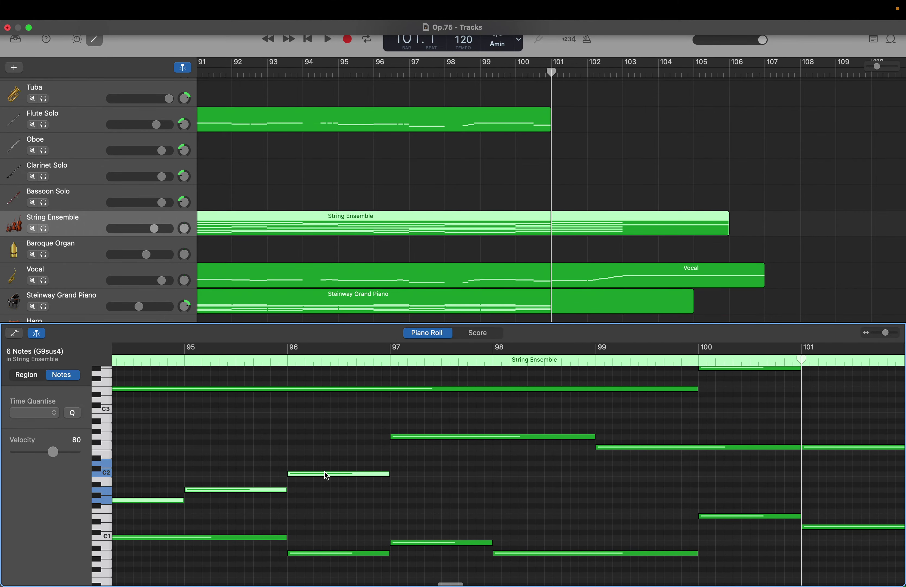
drag(323, 473, 325, 412)
scroll(325, 413, left, 10)
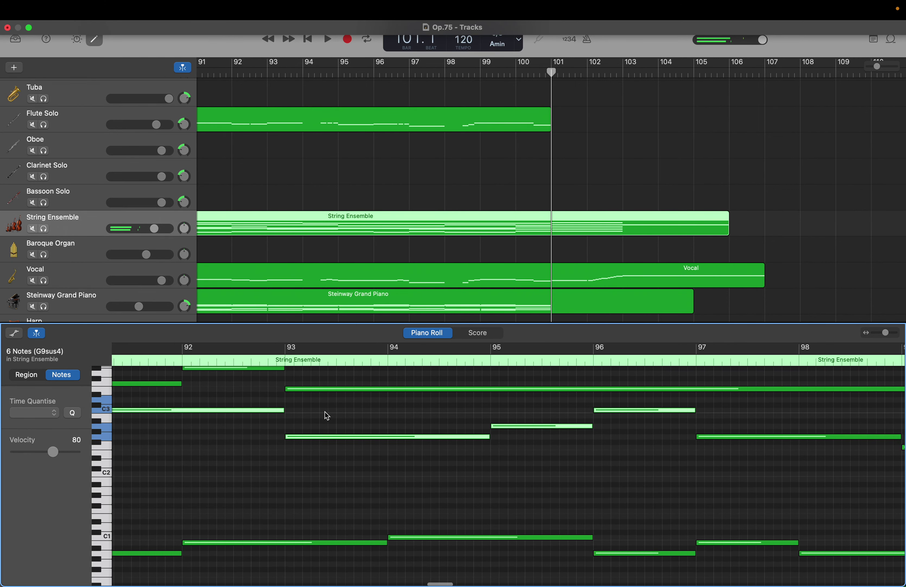
Step: Examine how the raised tenor voice sits against the bass and upper String Ensemble voices from bar 87 to 104
scroll(326, 412, left, 5)
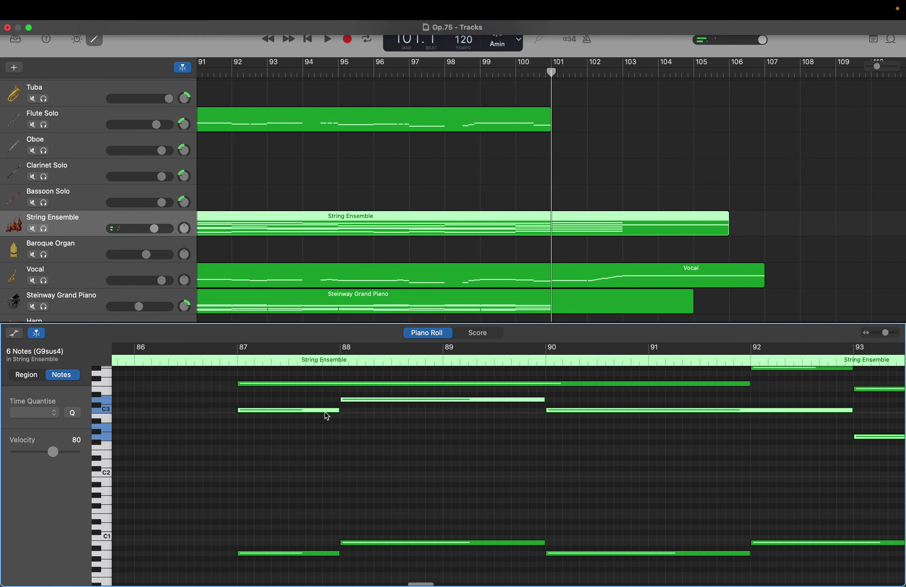
scroll(326, 413, down, 4)
scroll(326, 413, right, 12)
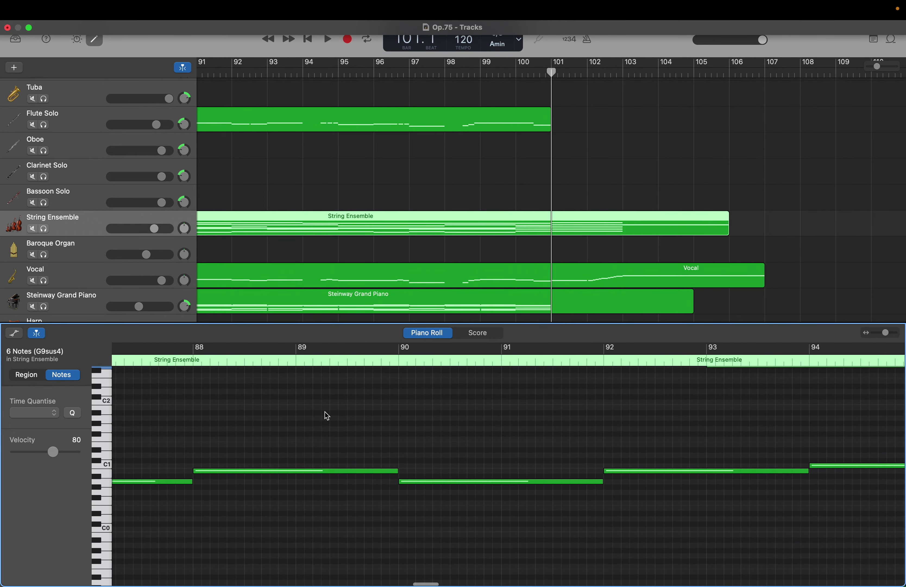
scroll(325, 411, right, 5)
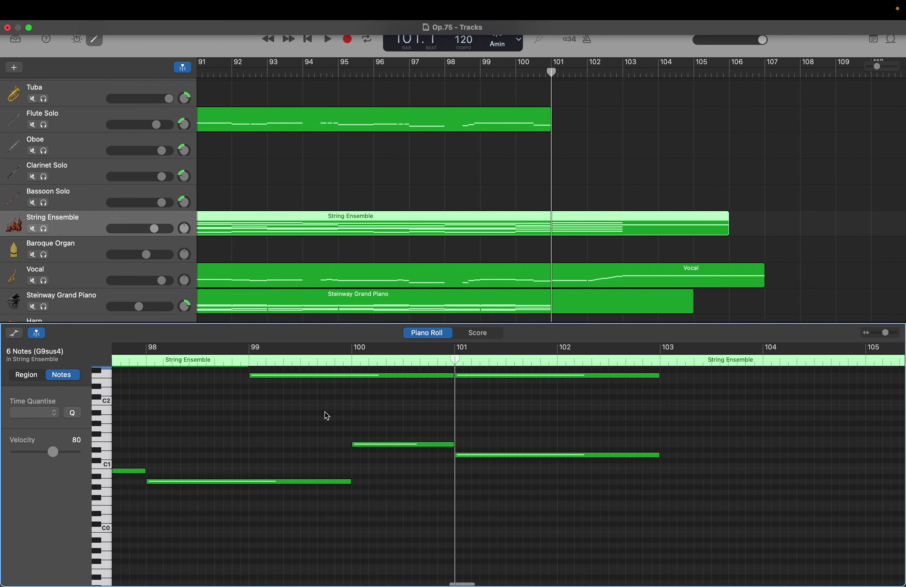
scroll(326, 411, up, 3)
scroll(325, 412, up, 6)
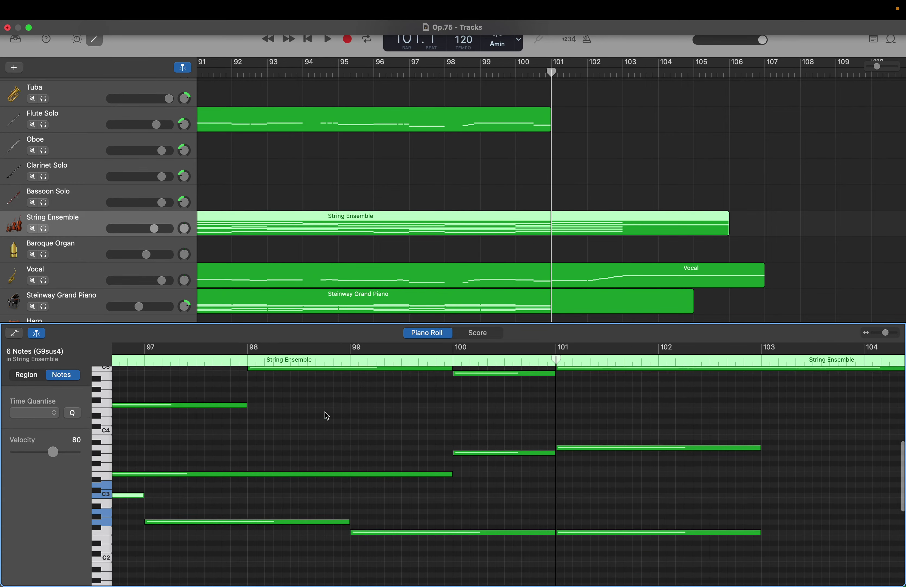
scroll(326, 411, left, 2)
scroll(325, 411, left, 6)
scroll(325, 412, up, 2)
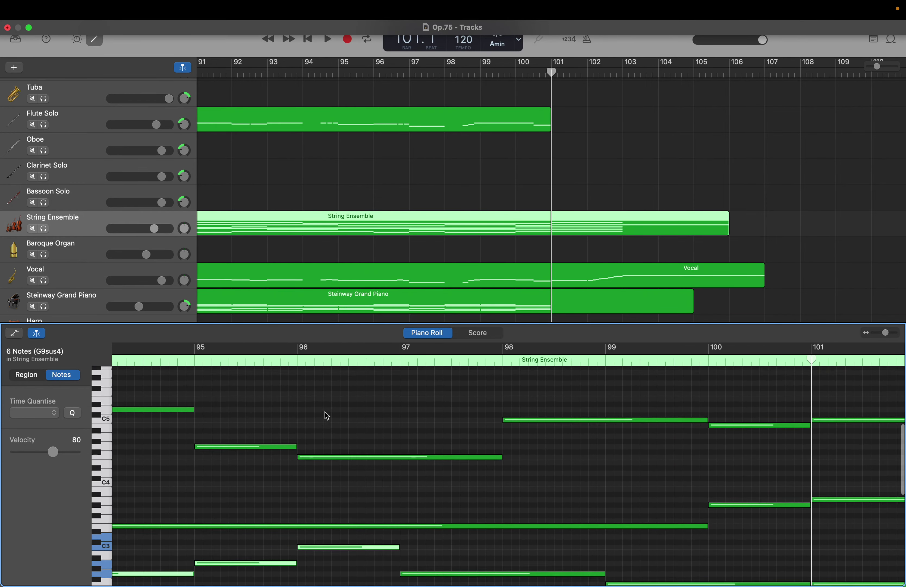
scroll(325, 411, left, 3)
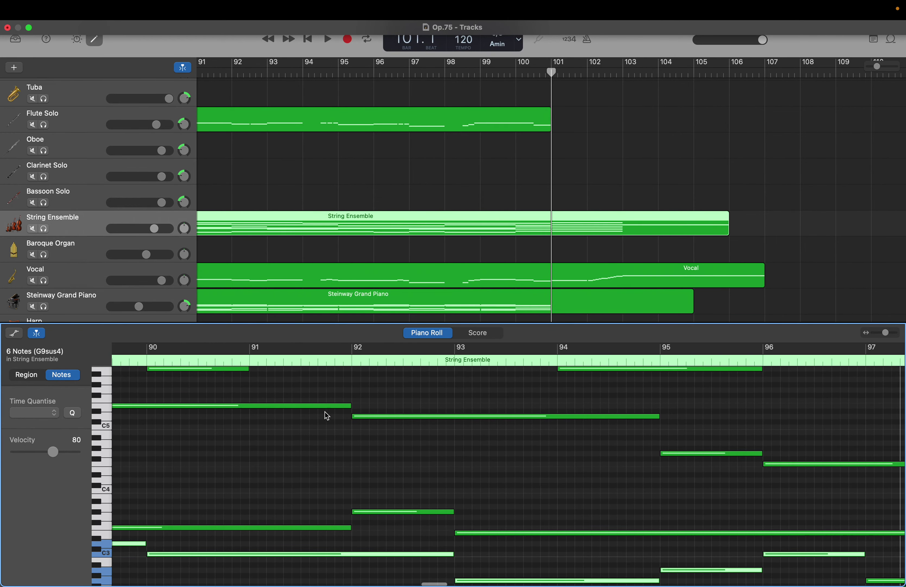
scroll(326, 415, left, 1)
scroll(327, 416, up, 1)
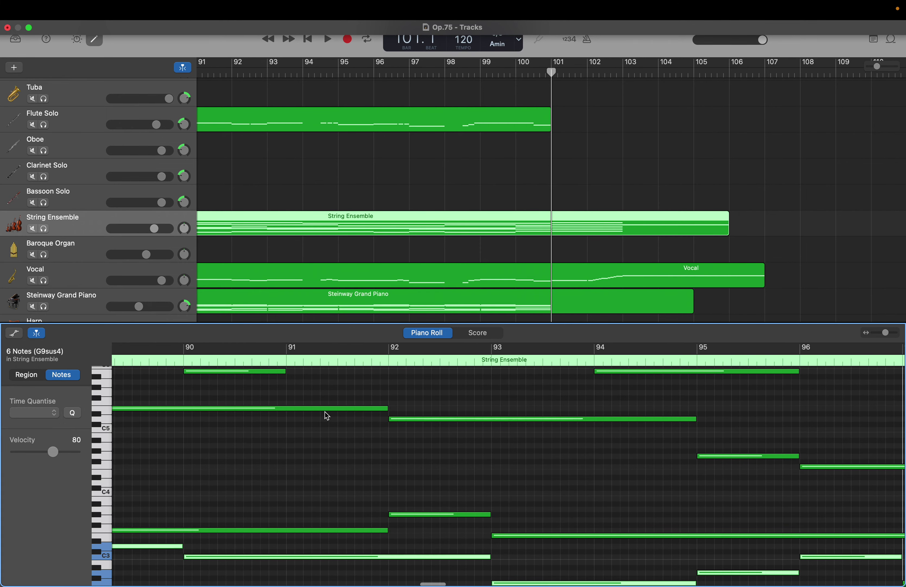
scroll(327, 415, right, 3)
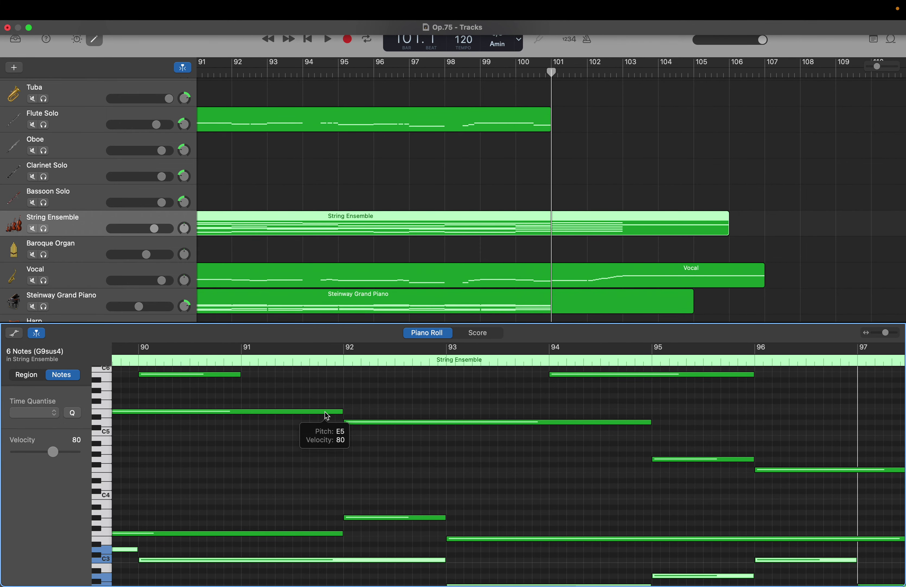
scroll(325, 412, right, 6)
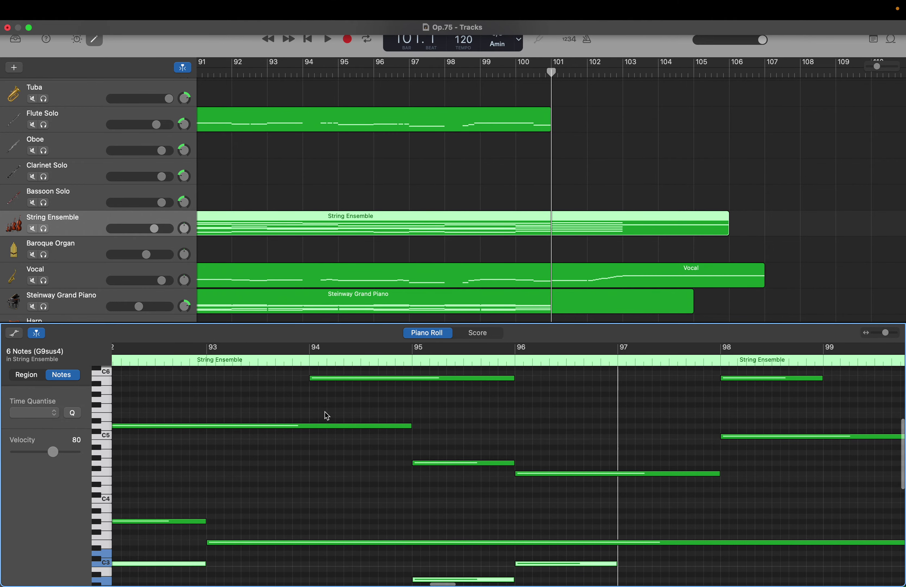
scroll(325, 412, right, 2)
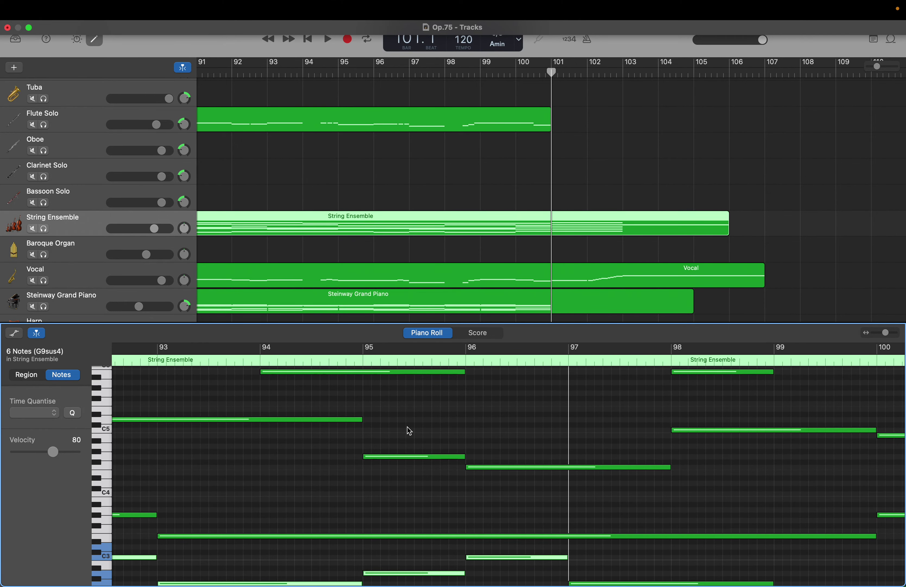
Step: Transpose the G4 note at bar 95 and the F4 note at bar 96 up one octave together
drag(407, 427, 509, 482)
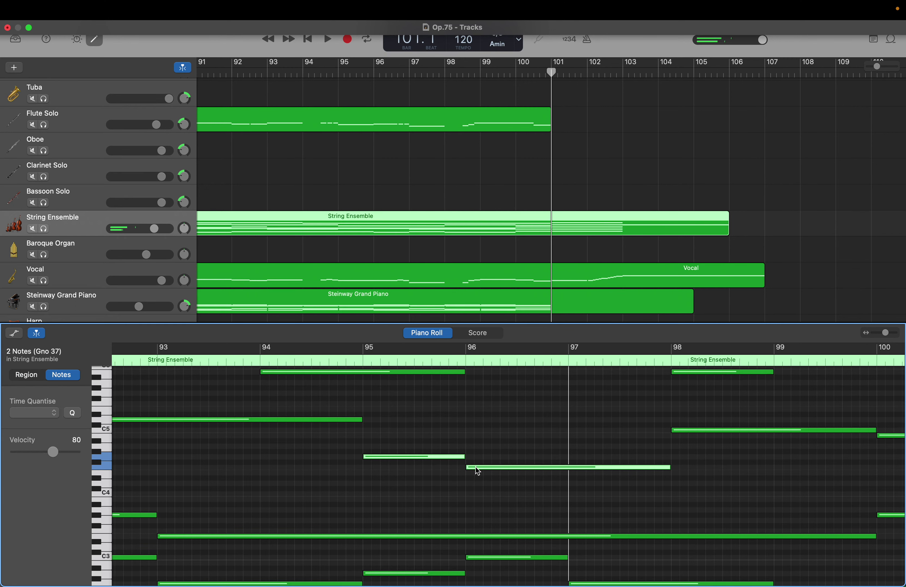
mouse_move(476, 467)
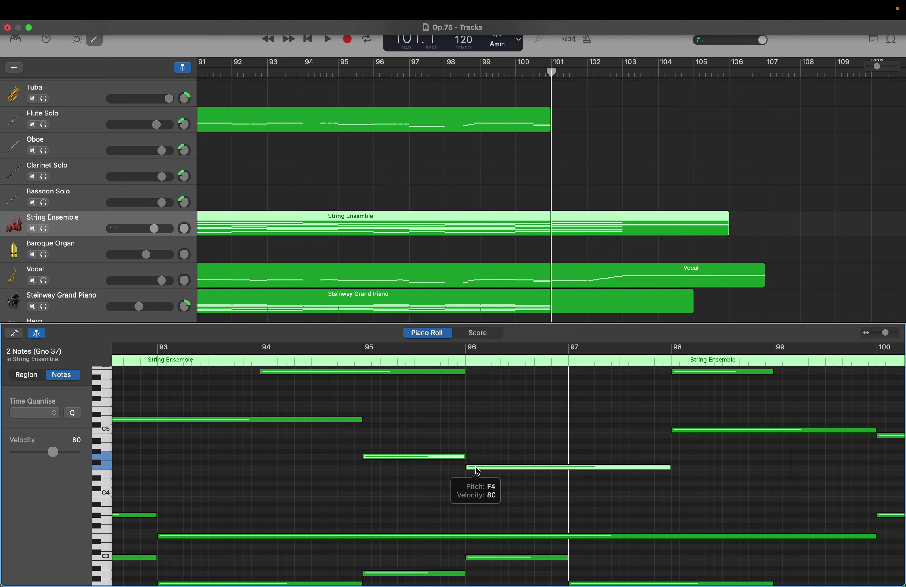
drag(476, 467, 477, 418)
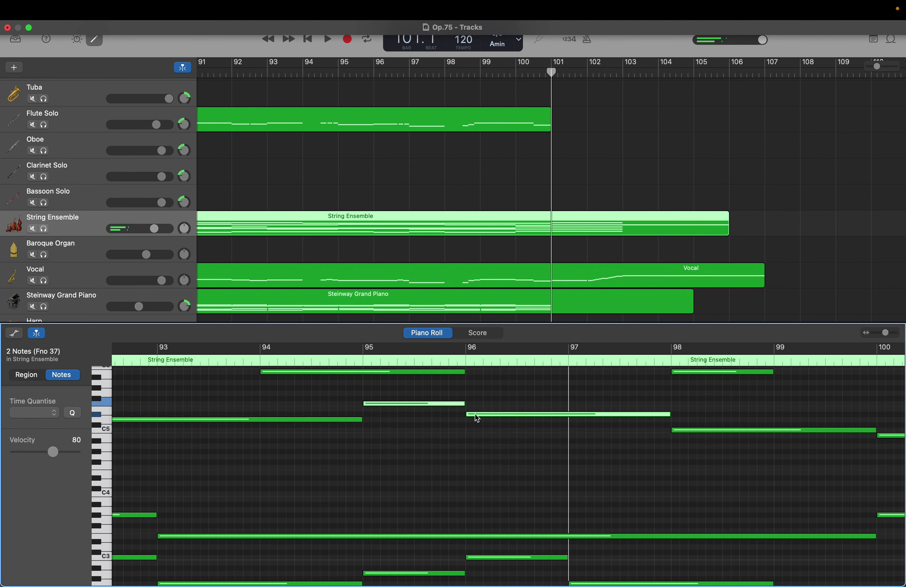
key(Delete)
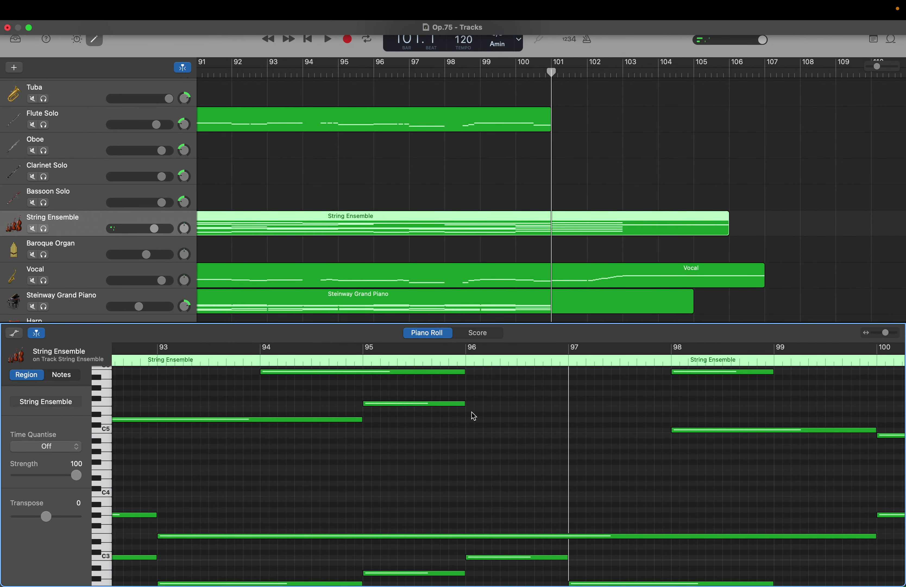
click(474, 416)
click(474, 416)
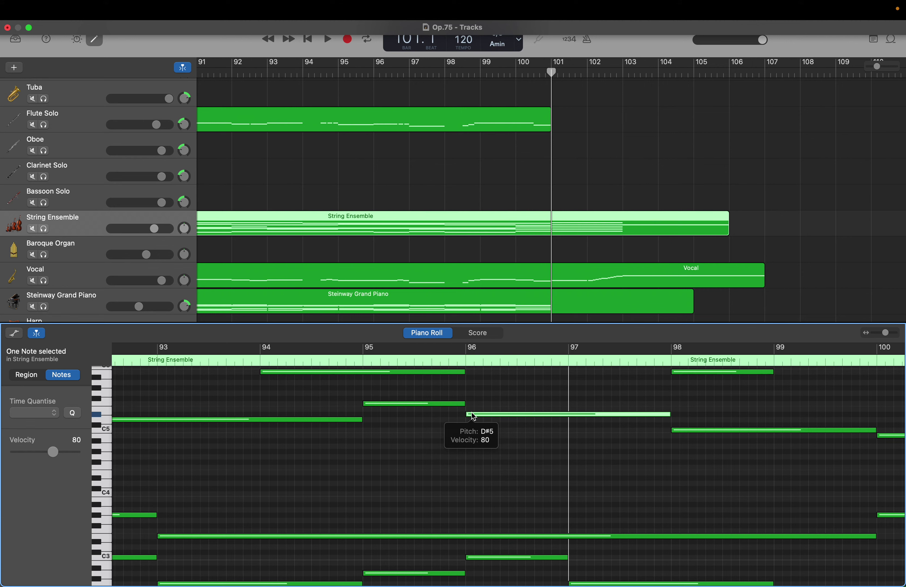
click(474, 416)
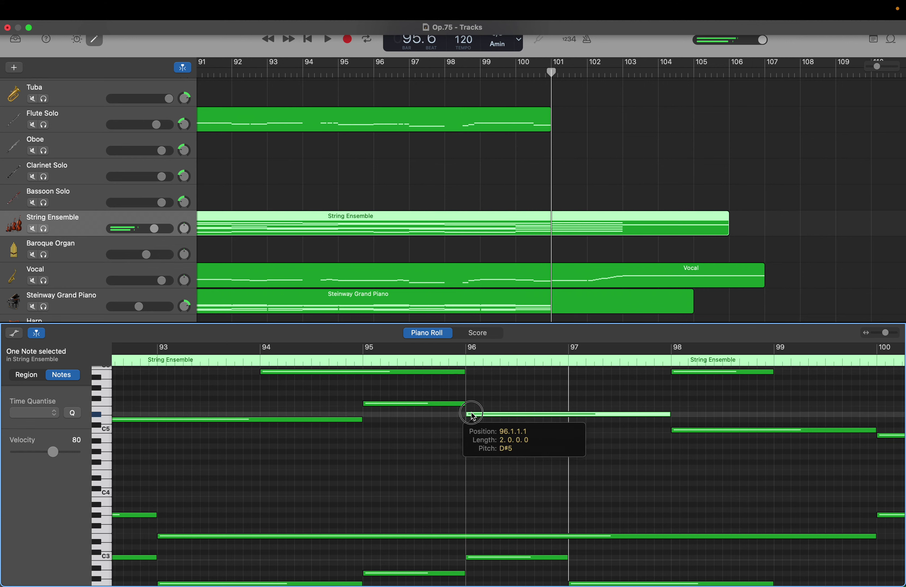
drag(449, 392, 477, 419)
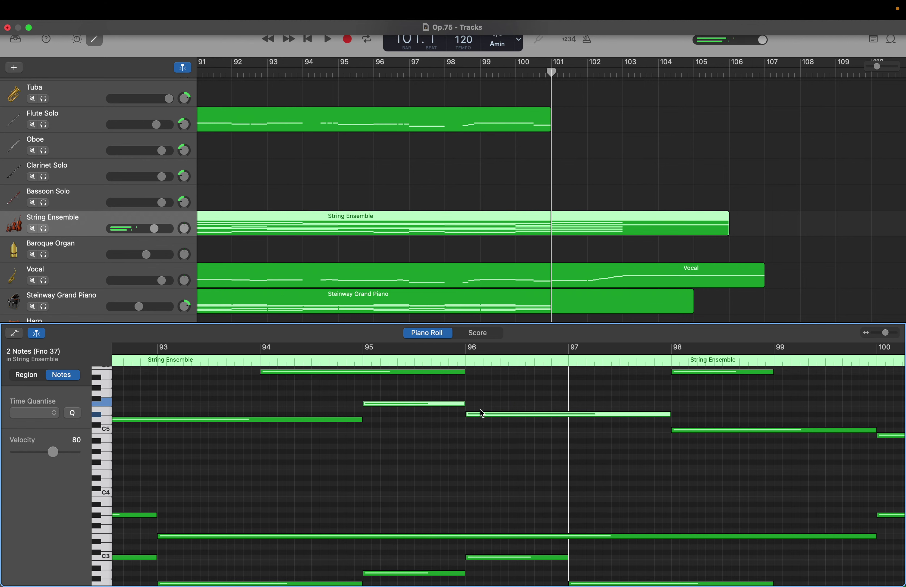
mouse_move(483, 416)
mouse_down()
mouse_move(480, 404)
mouse_move(470, 415)
mouse_up()
Step: Transpose the three middle-voice notes (F3, G#3 and E3) spanning bars 87 to 99 up one octave together
scroll(396, 442, left, 6)
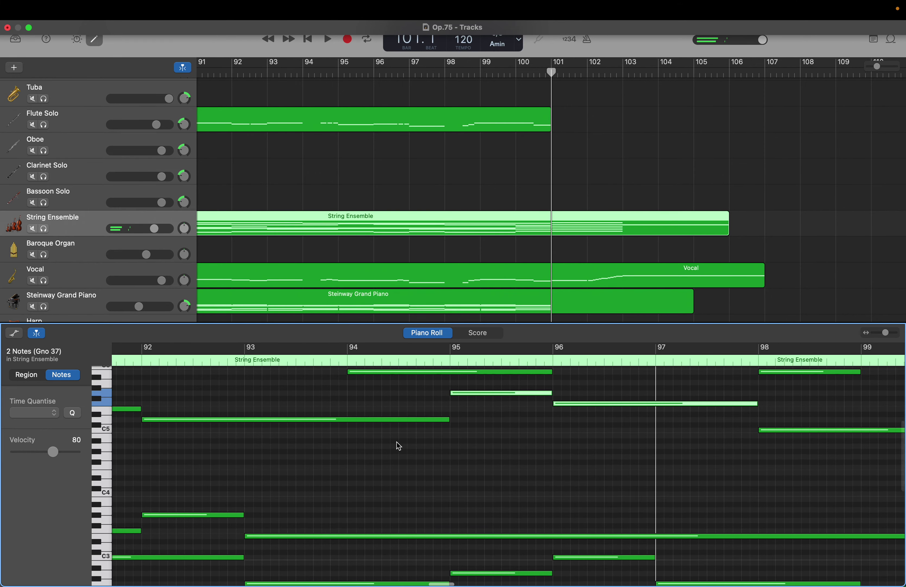
scroll(399, 446, right, 6)
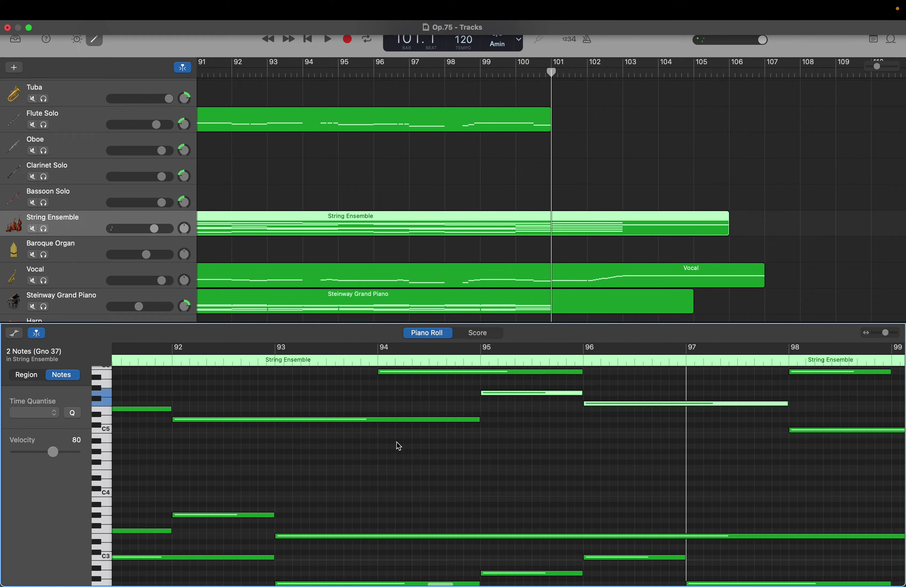
scroll(398, 446, down, 2)
scroll(397, 442, down, 2)
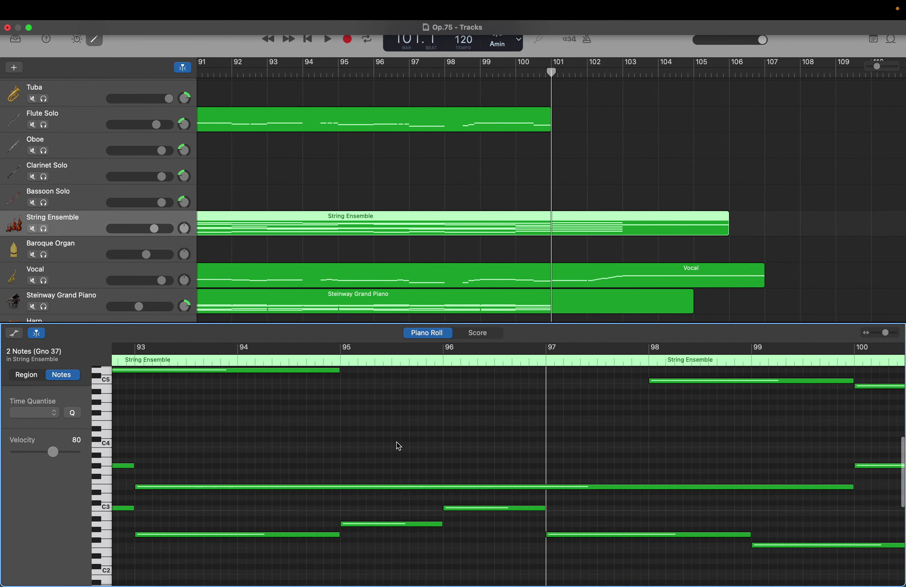
scroll(398, 442, right, 4)
scroll(399, 446, left, 10)
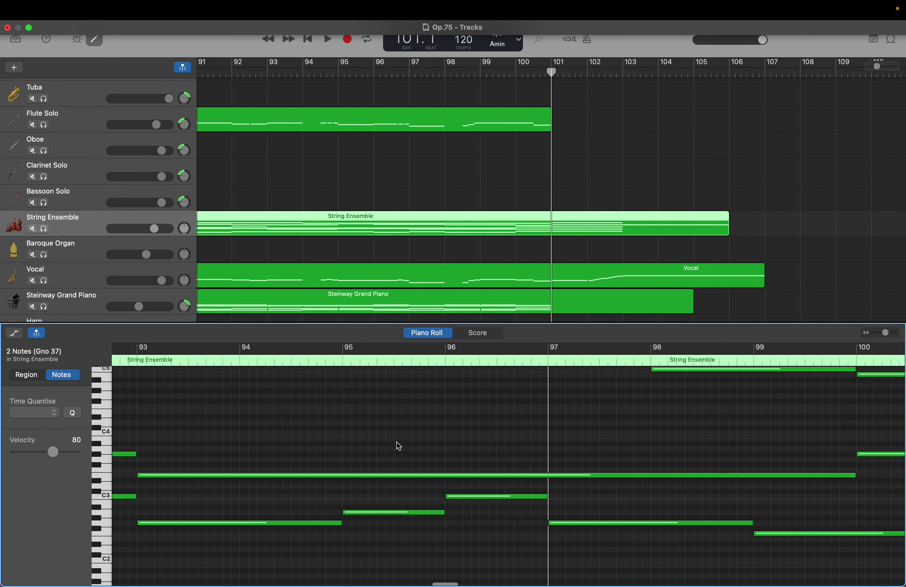
scroll(396, 442, right, 10)
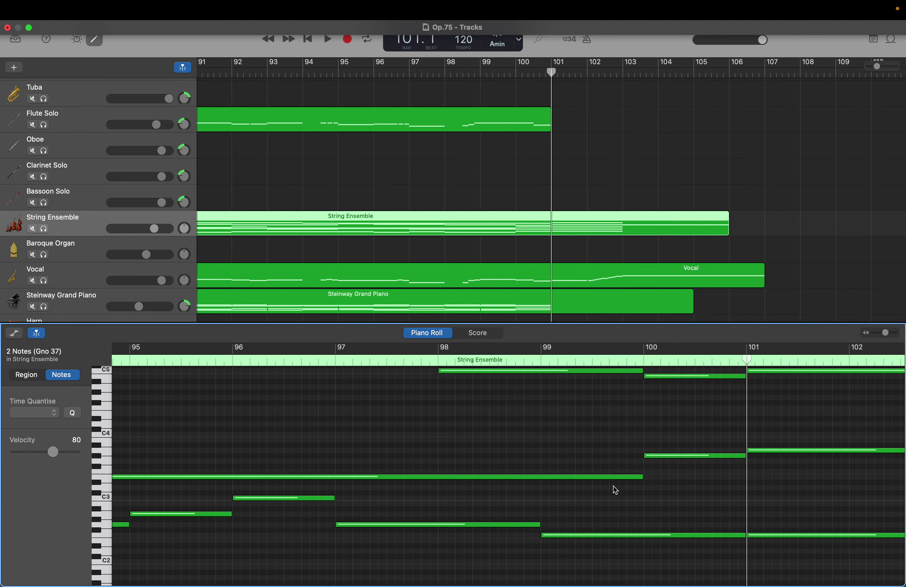
click(616, 478)
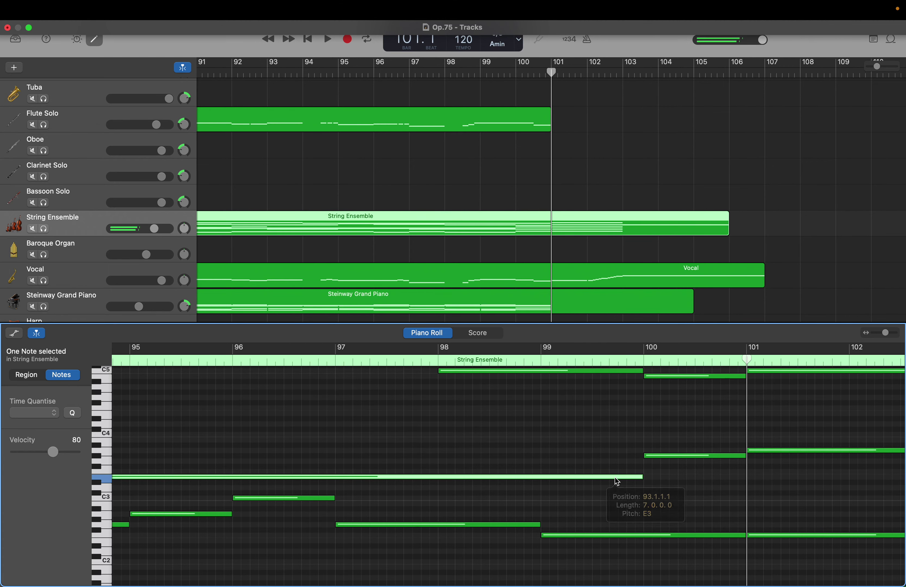
click(616, 485)
drag(603, 485, 306, 456)
scroll(308, 459, right, 10)
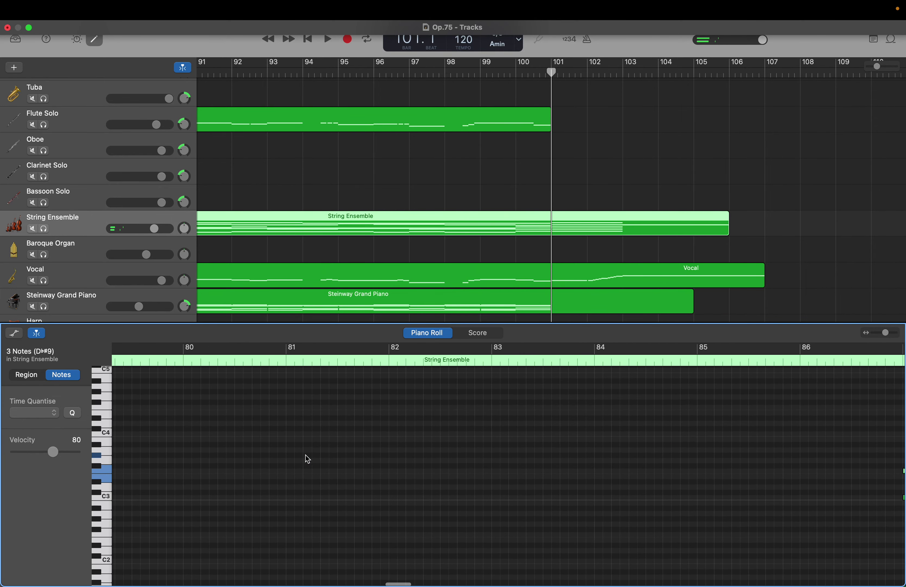
scroll(306, 457, right, 5)
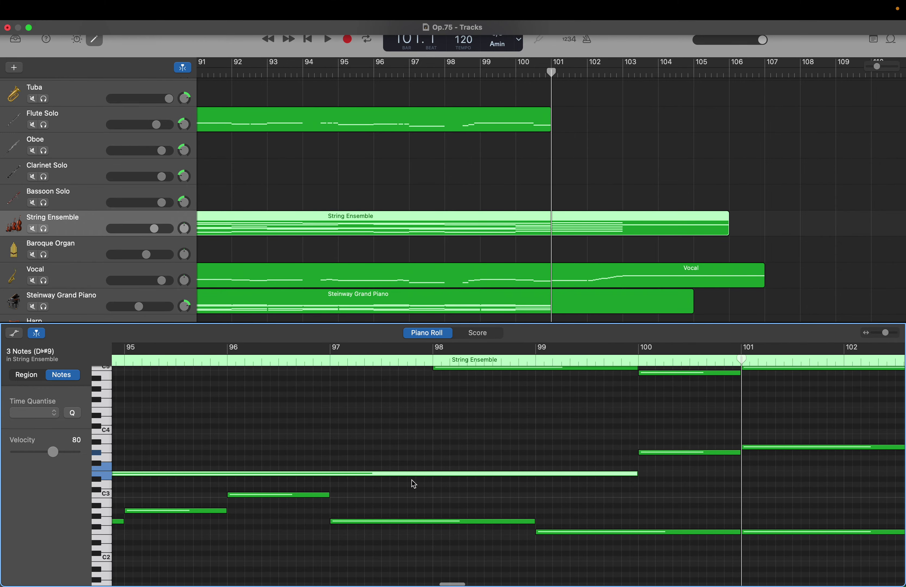
drag(409, 476, 409, 416)
Step: Examine the spacing between all String Ensemble voices, from the bass to the top line, across bars 88 to 103
scroll(409, 416, left, 8)
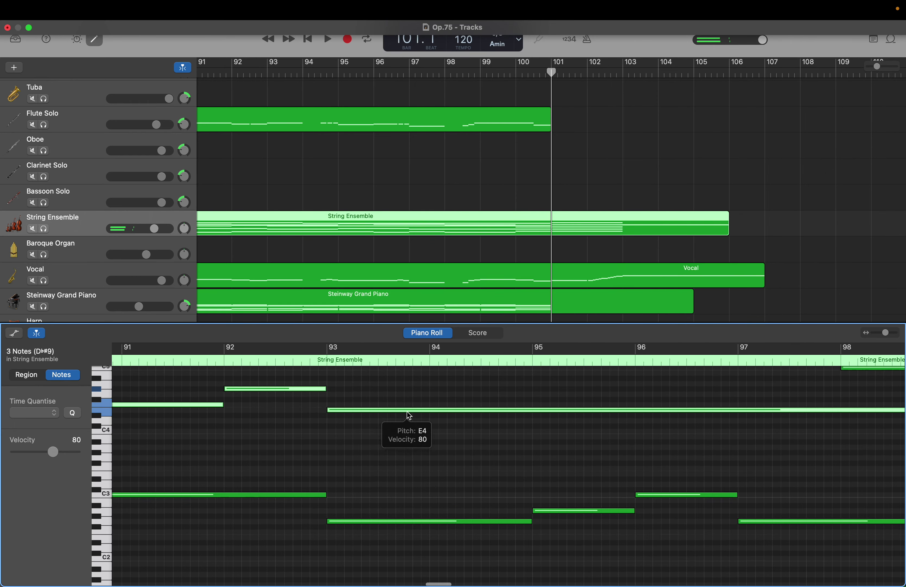
scroll(409, 415, up, 5)
scroll(409, 415, right, 4)
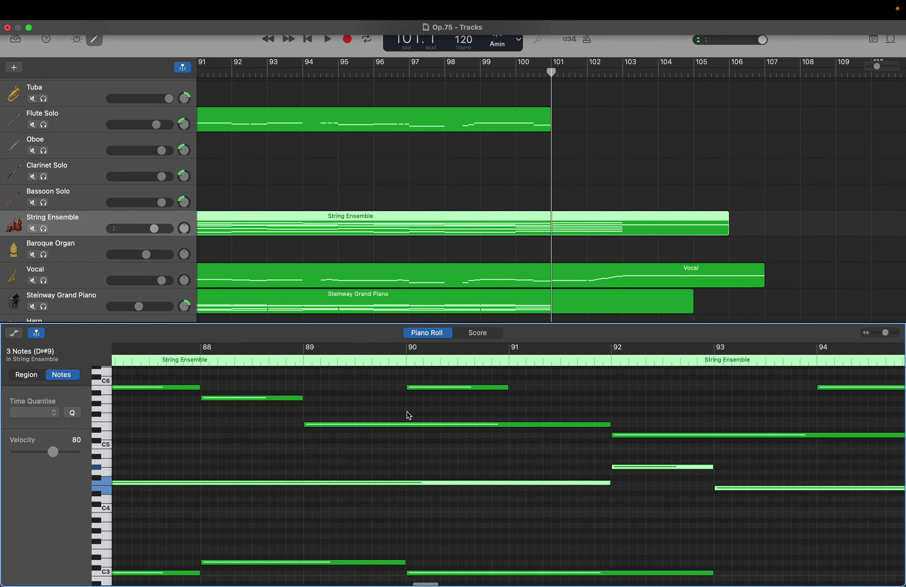
scroll(408, 415, right, 4)
scroll(409, 415, down, 1)
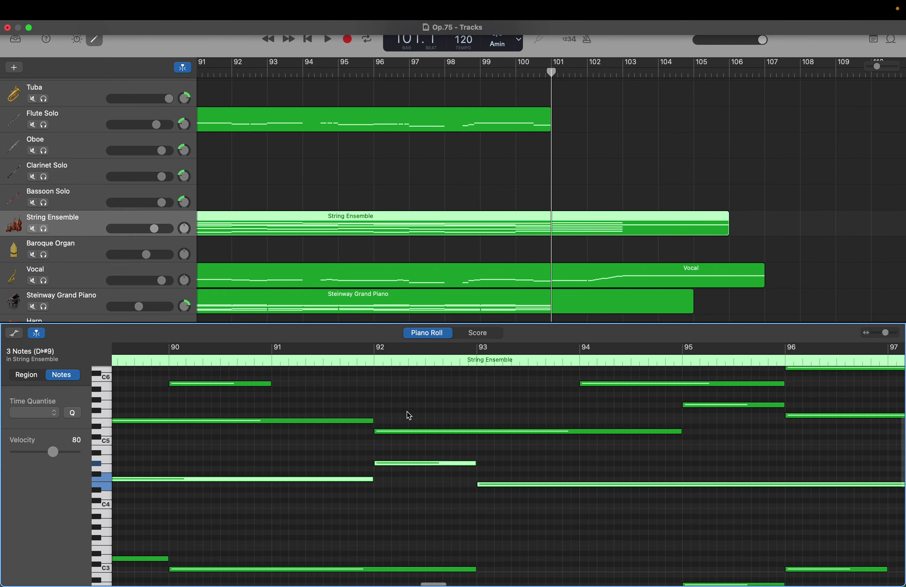
scroll(409, 415, up, 5)
scroll(409, 416, left, 1)
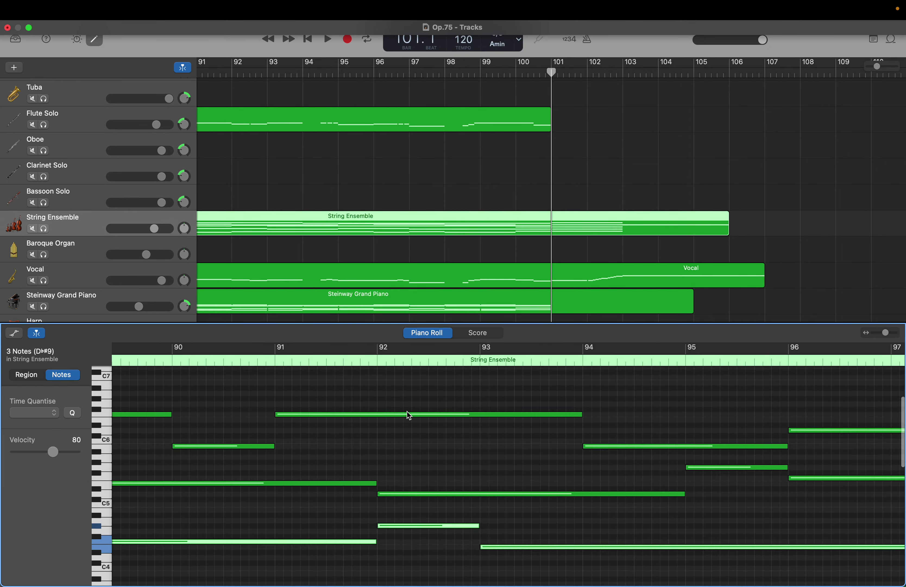
scroll(409, 415, down, 15)
scroll(409, 415, right, 2)
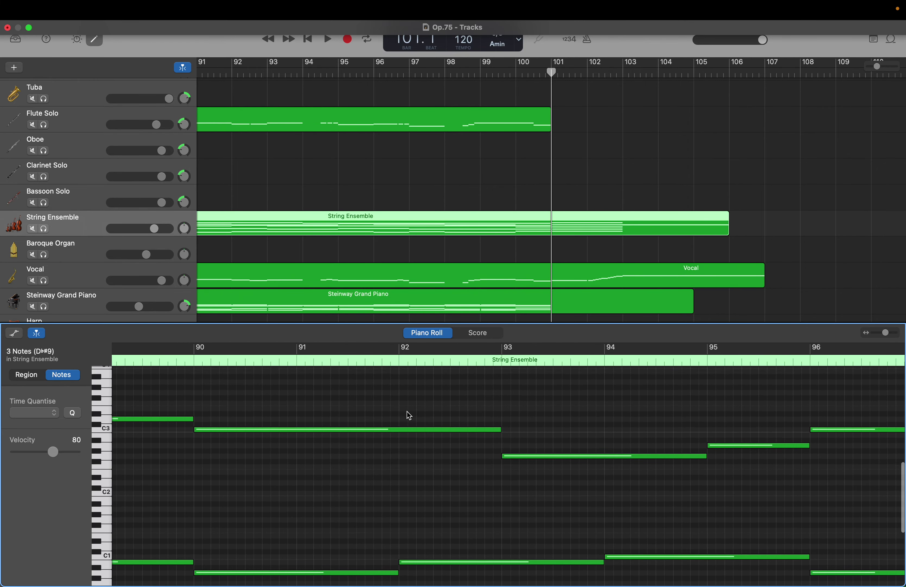
scroll(398, 415, right, 10)
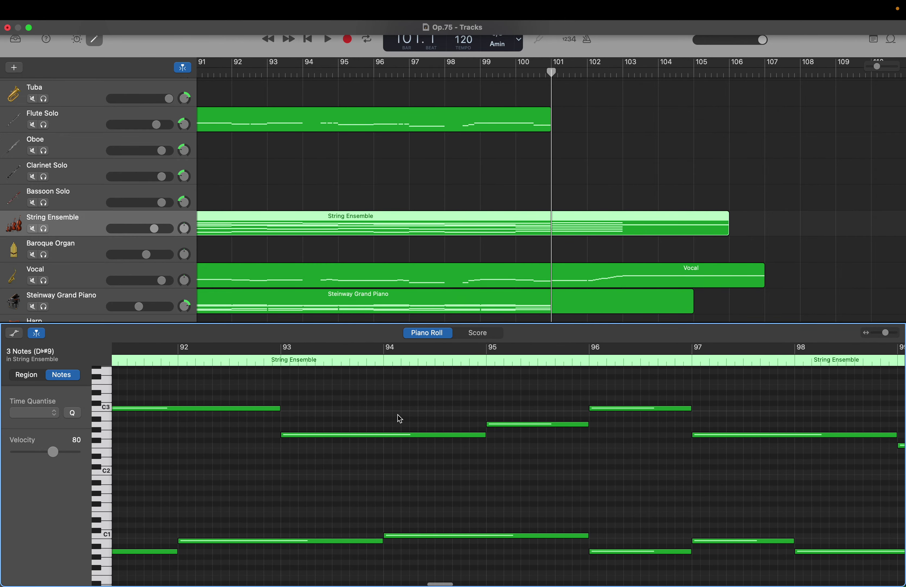
scroll(398, 415, up, 1)
scroll(398, 415, left, 20)
scroll(398, 415, up, 1)
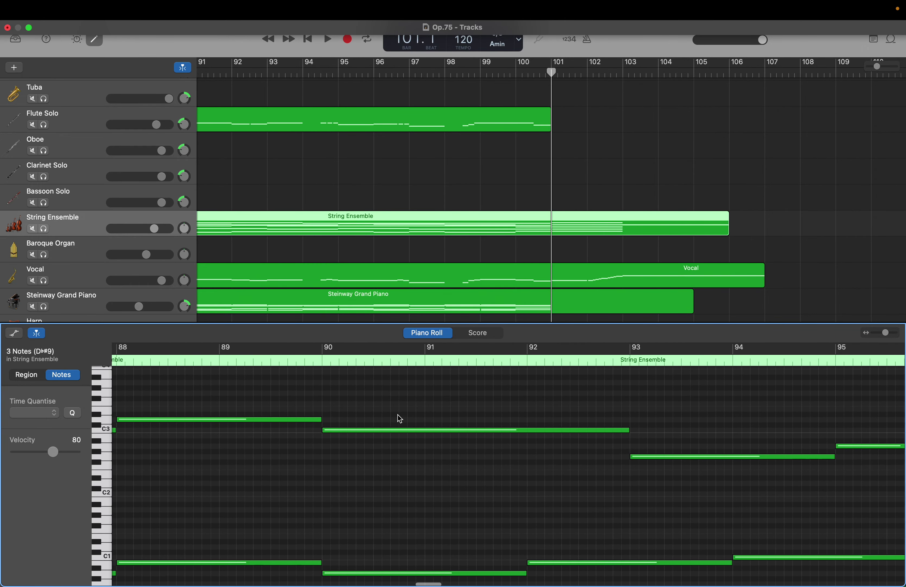
scroll(398, 415, right, 20)
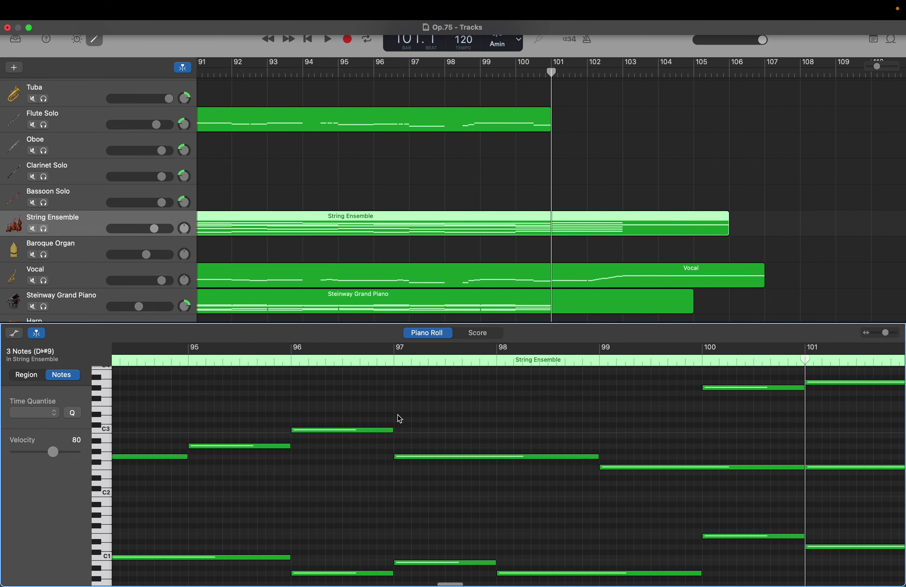
scroll(398, 415, up, 15)
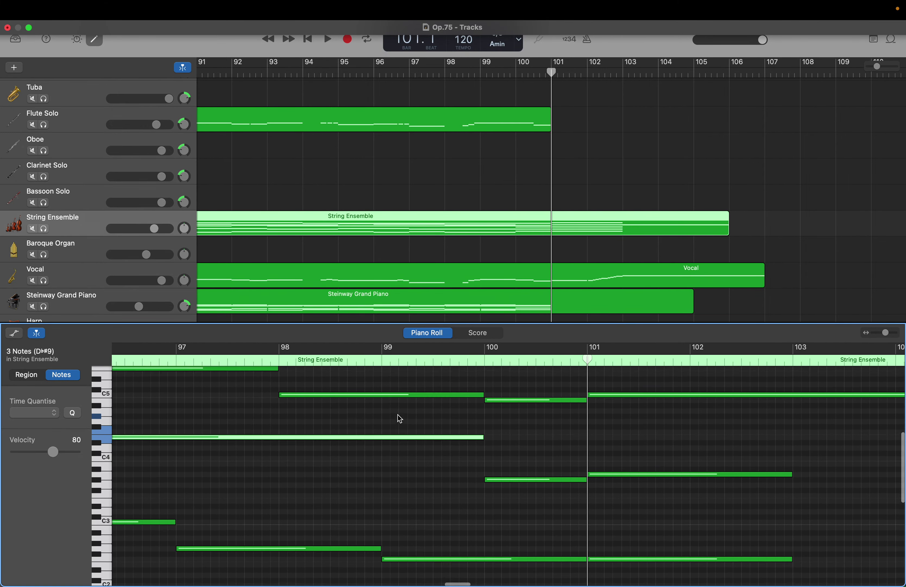
scroll(398, 415, up, 12)
scroll(399, 415, left, 11)
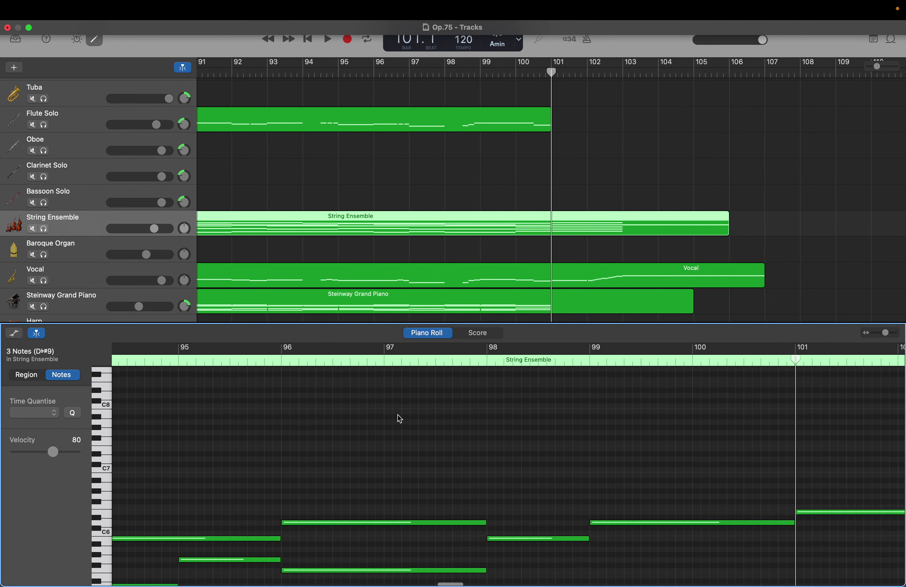
Step: Play the arrangement from bar 86 to hear the revoiced String Ensemble harmony
scroll(398, 415, left, 3)
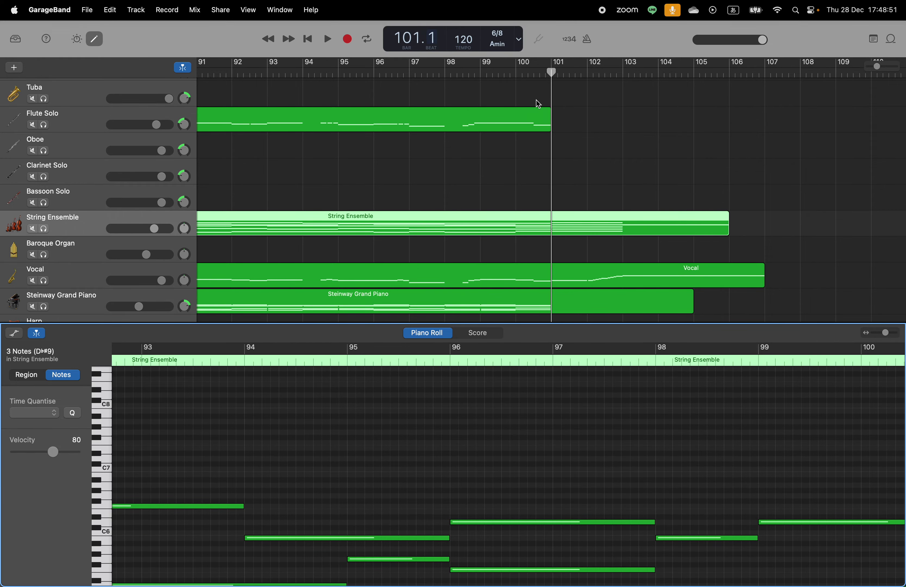
drag(549, 73, 374, 58)
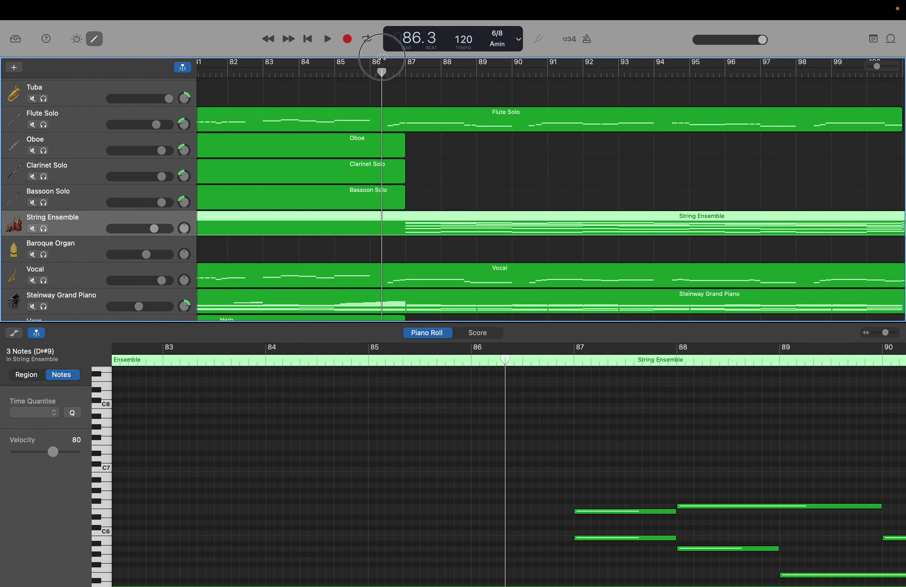
key(space)
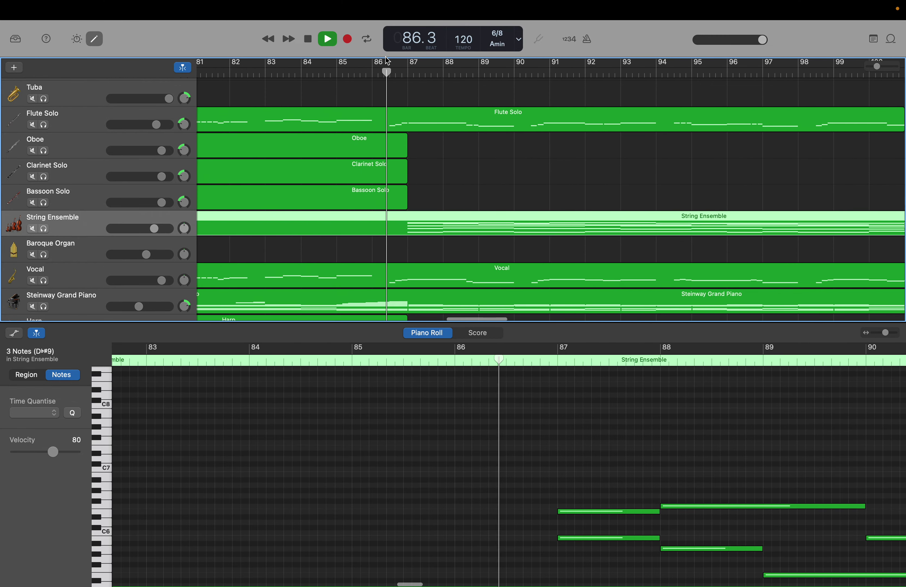
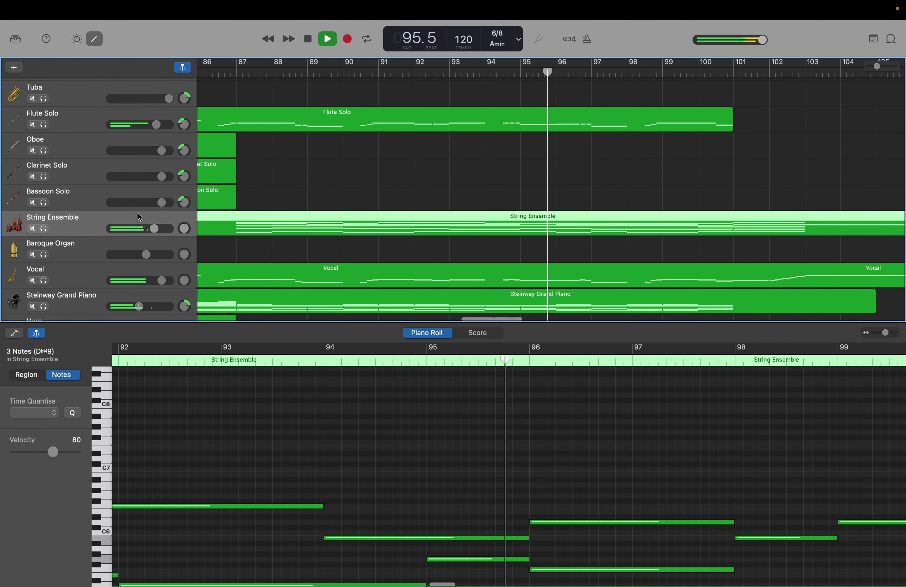
Step: Lower the String Ensemble track volume to about -3.0 dB during playback, and stop playback after the region ends
click(155, 229)
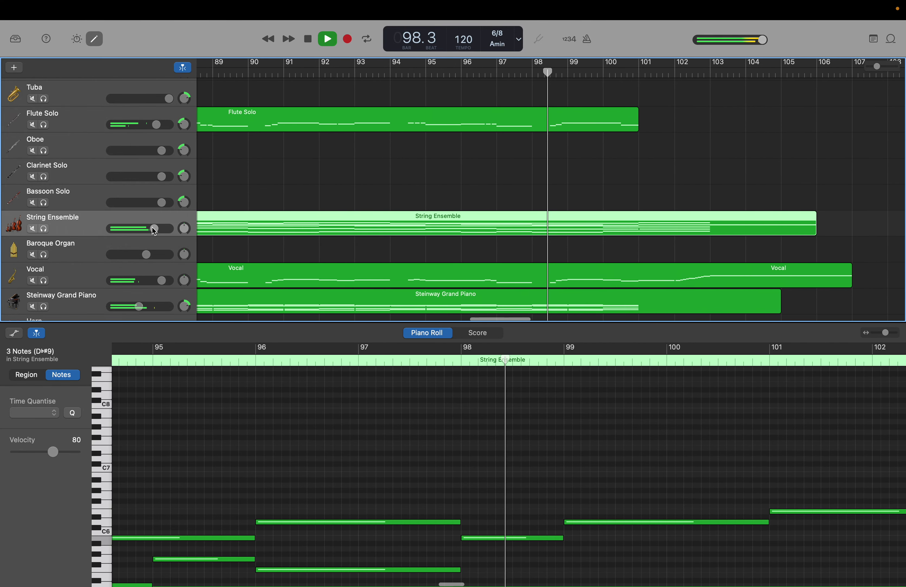
right_click(156, 230)
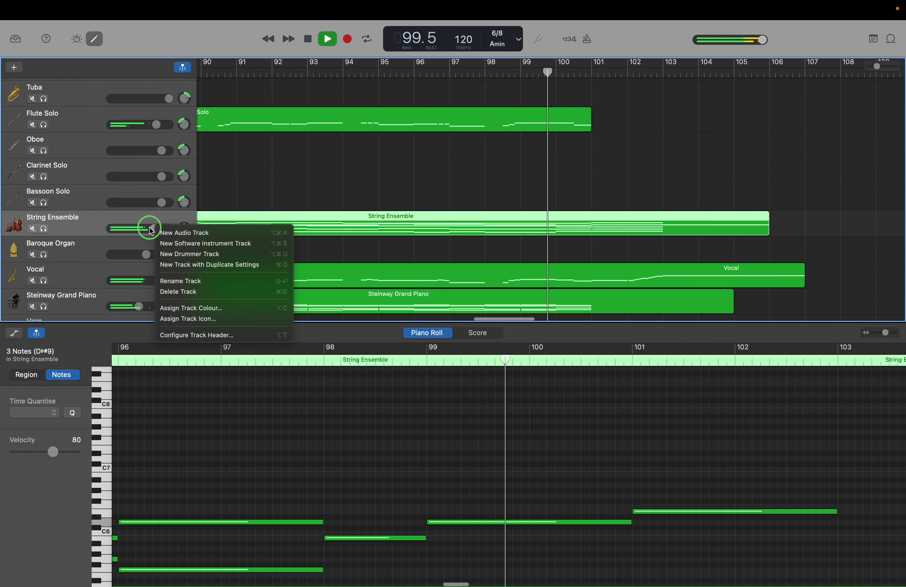
click(151, 231)
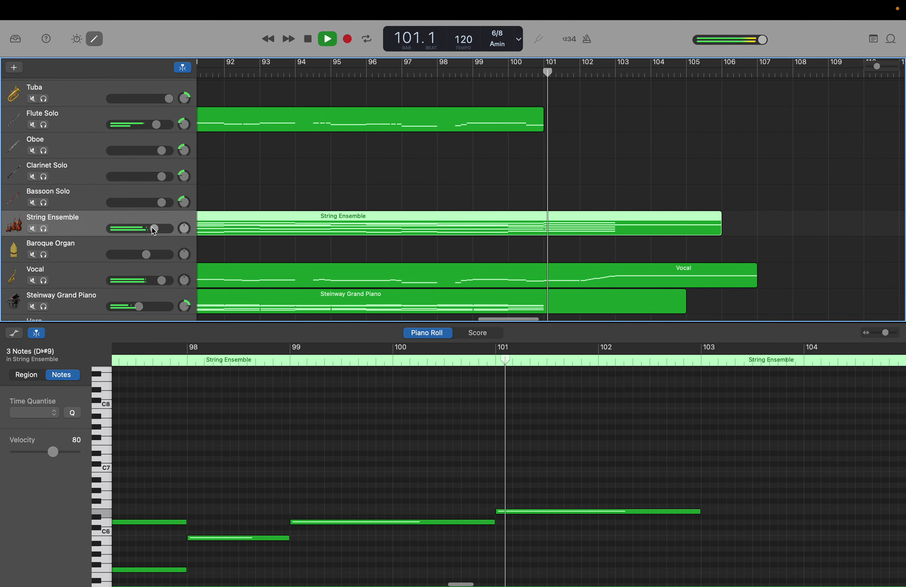
click(154, 229)
drag(151, 228, 149, 228)
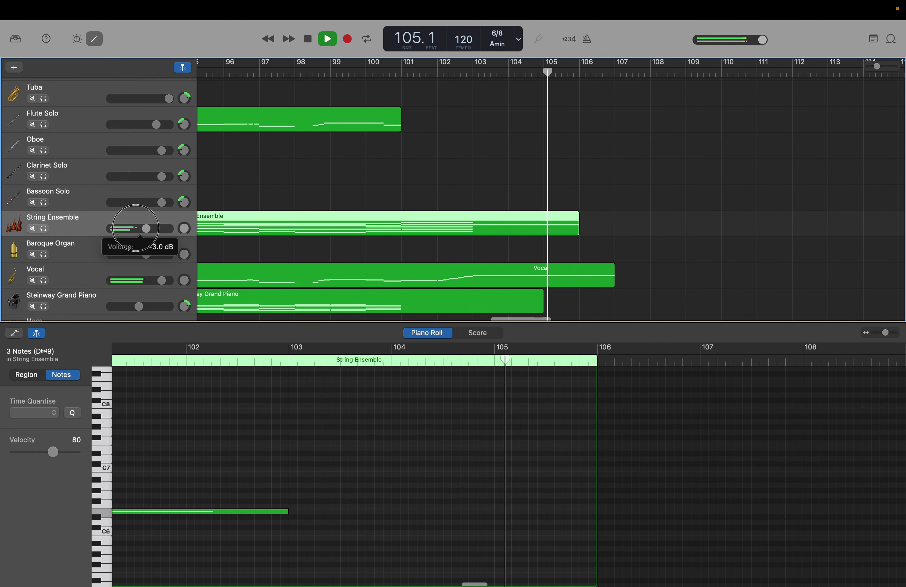
drag(138, 232, 142, 232)
key(space)
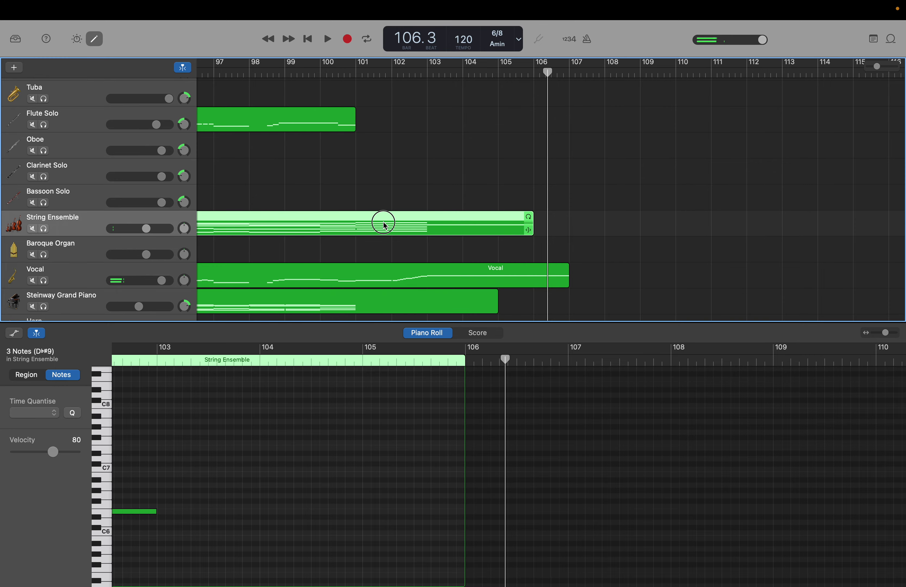
Step: Delete the five String Ensemble notes that start at bar 101
drag(505, 360, 506, 396)
scroll(595, 562, down, 5)
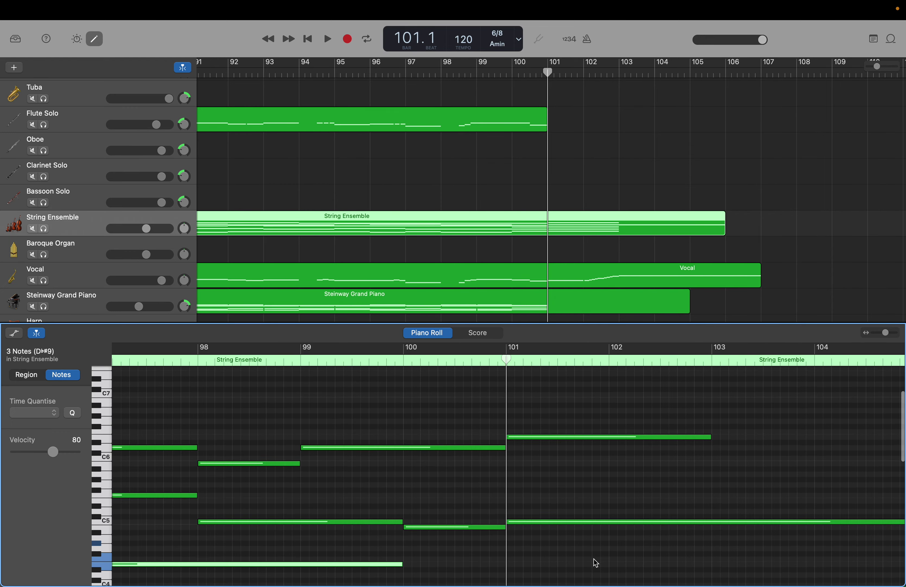
scroll(596, 563, down, 10)
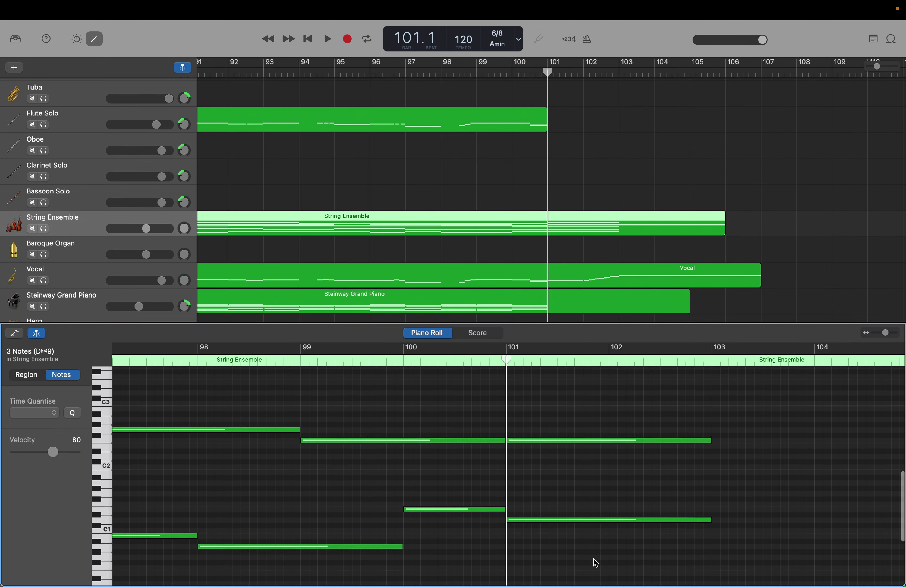
scroll(594, 562, down, 2)
click(583, 377)
scroll(587, 356, up, 15)
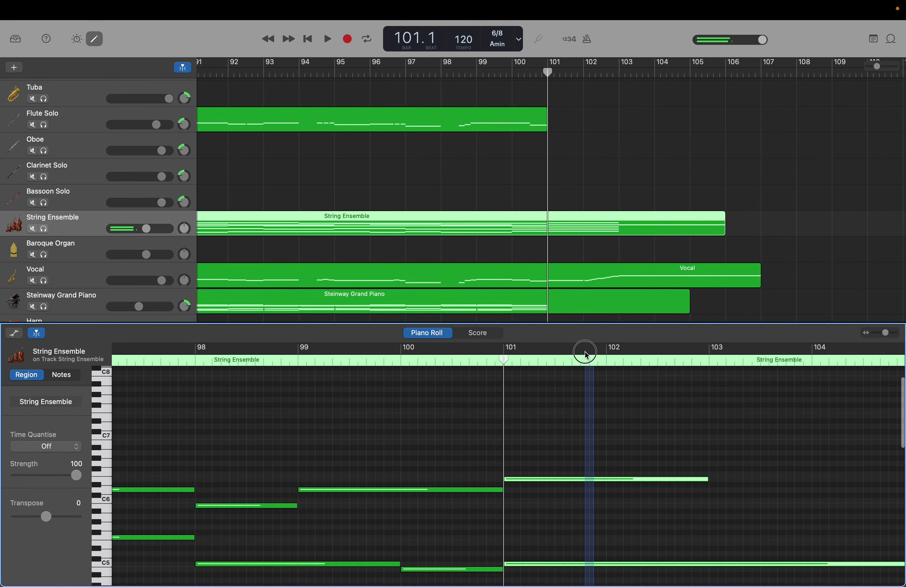
click(586, 358)
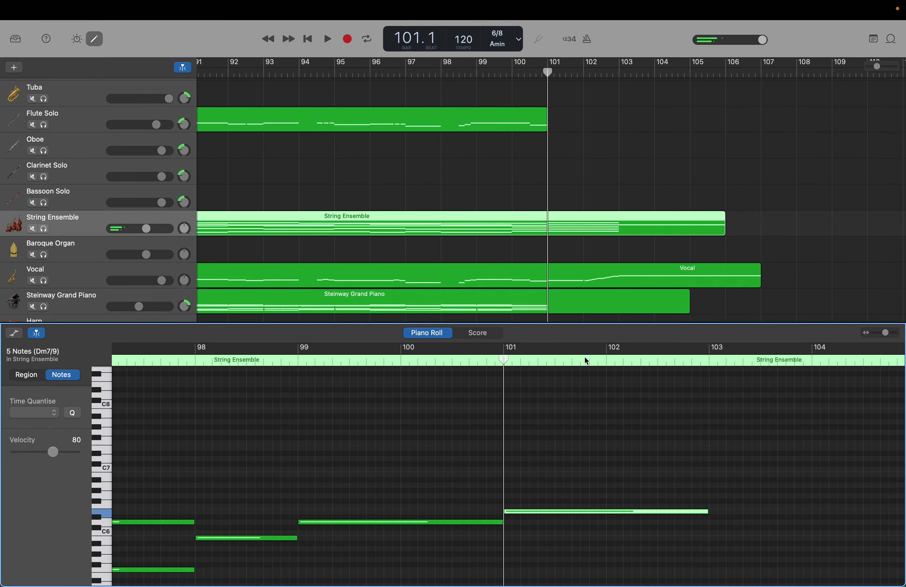
key(Delete)
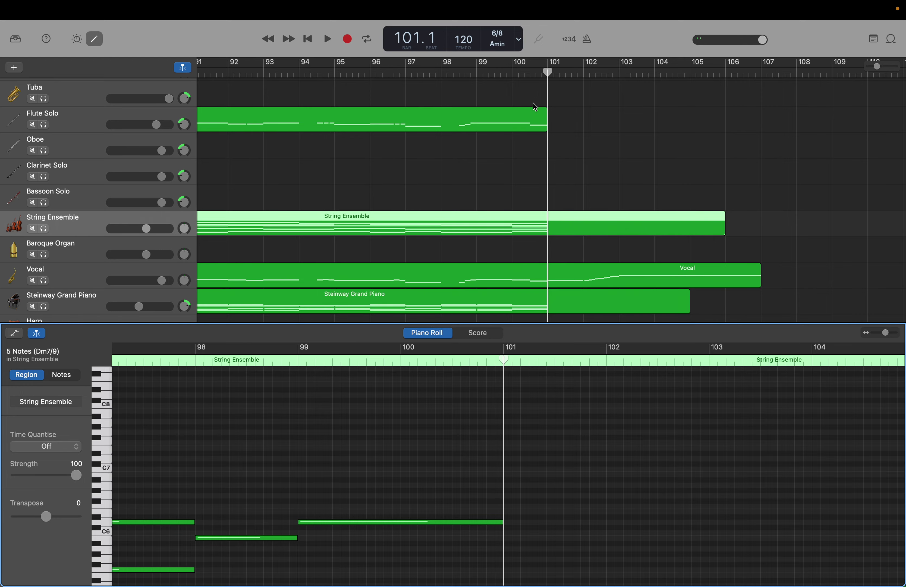
Step: Play the arrangement from about bar 79, raise the String Ensemble track volume to about 0 dB, and stop playback
drag(545, 78, 261, 56)
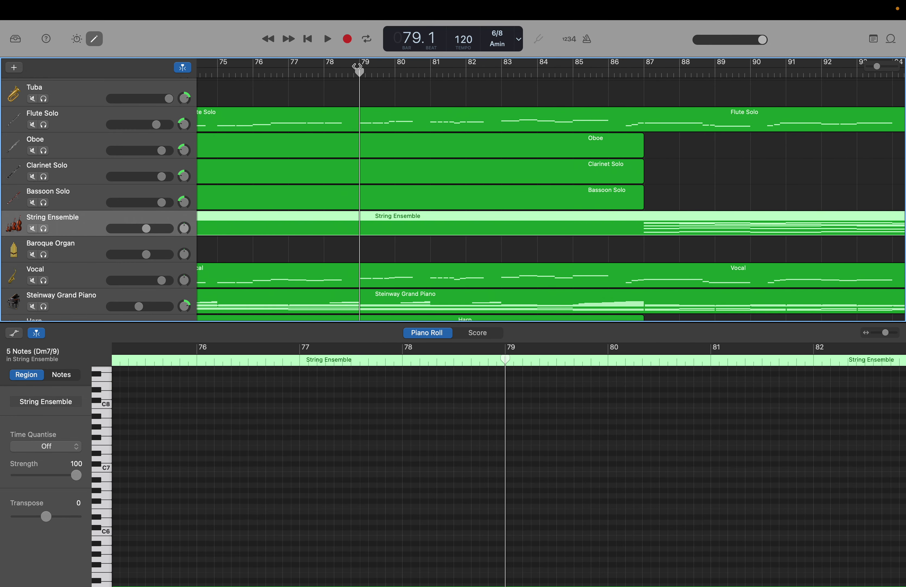
drag(357, 70, 357, 70)
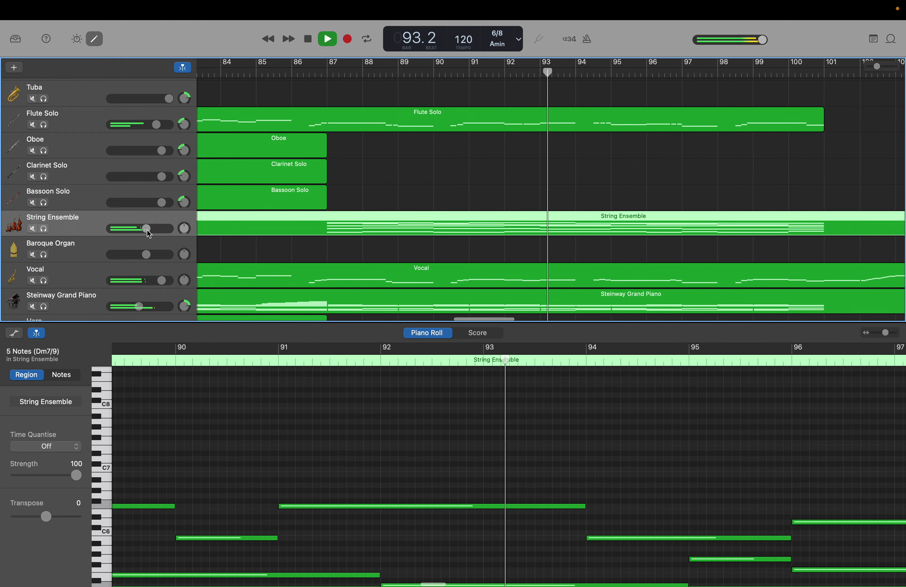
drag(149, 234, 158, 230)
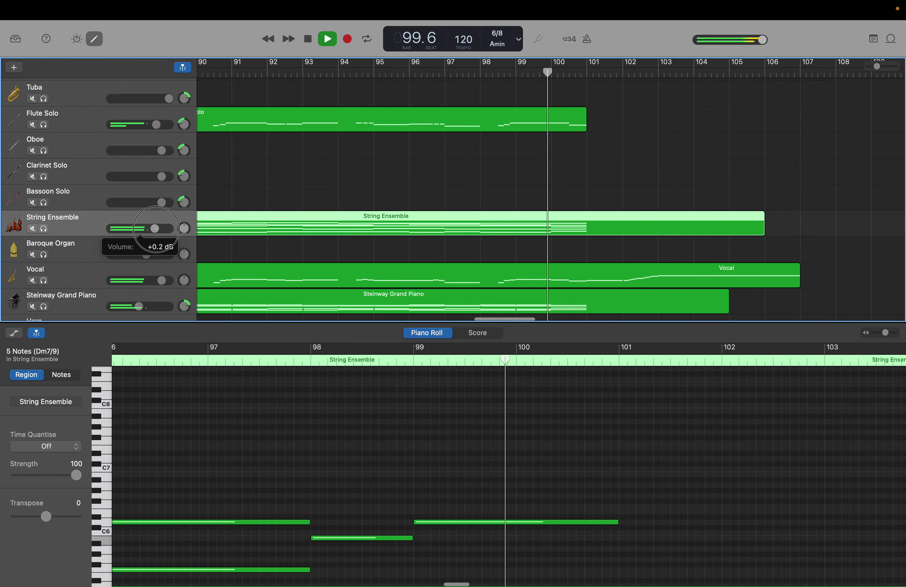
drag(155, 229, 153, 228)
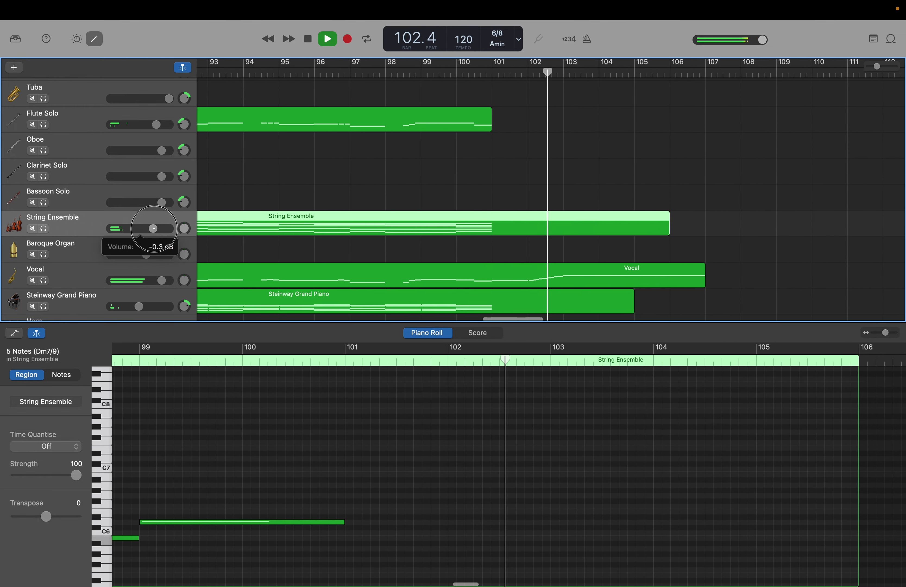
drag(154, 228, 154, 229)
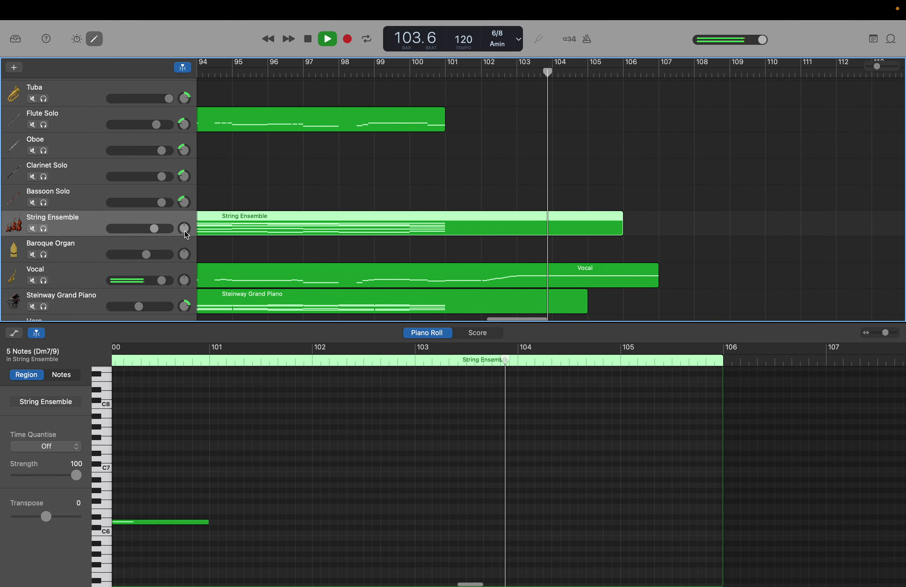
key(space)
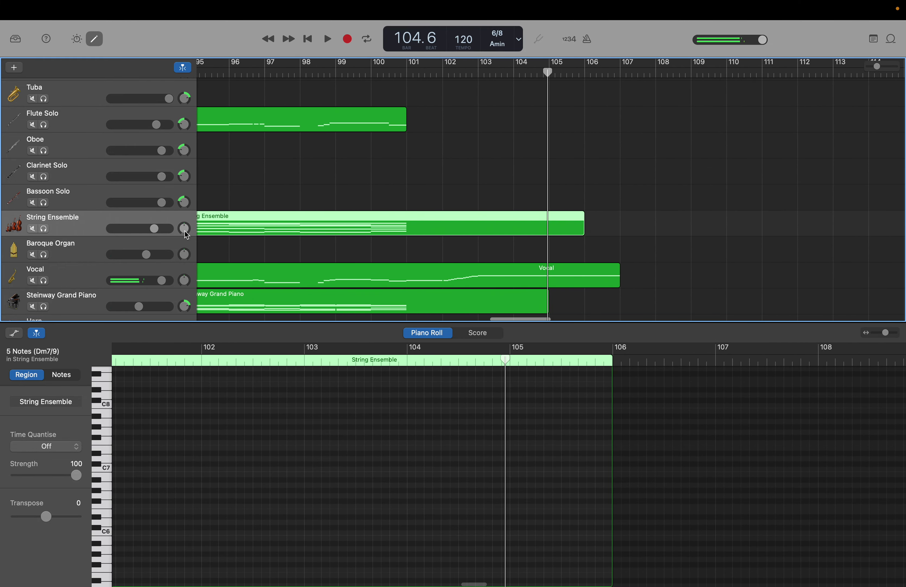
Step: Return the playhead to bar 87 and select the Steinway Grand Piano track to show its notes
scroll(187, 235, left, 10)
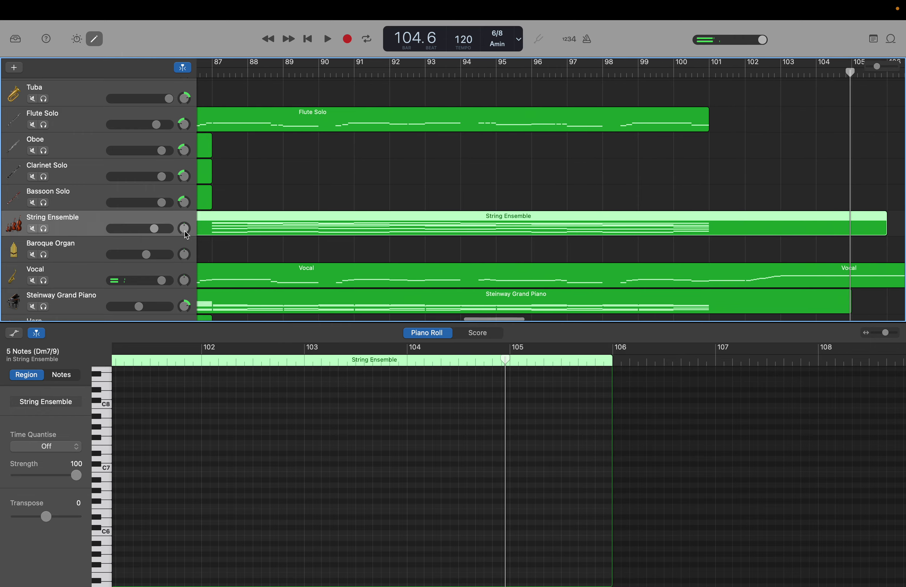
scroll(187, 235, down, 3)
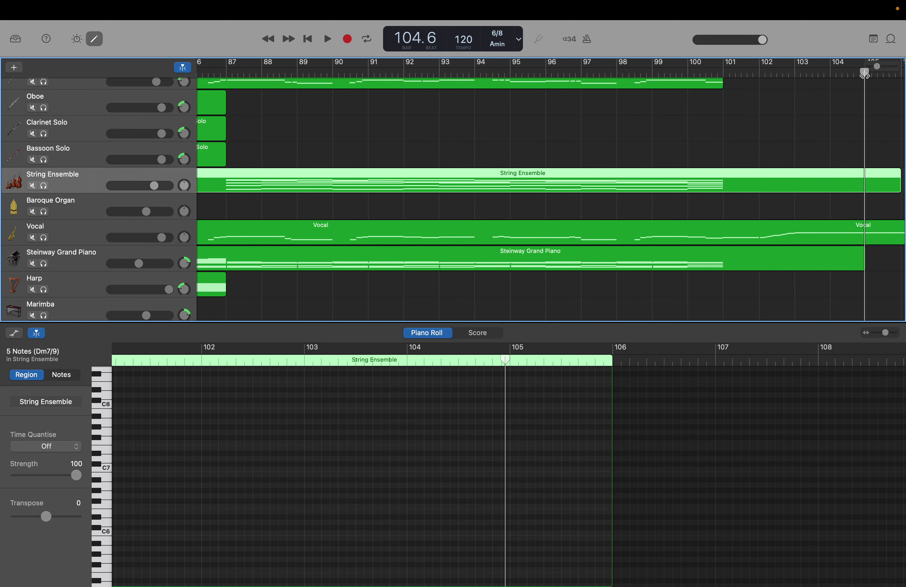
drag(864, 75, 228, 72)
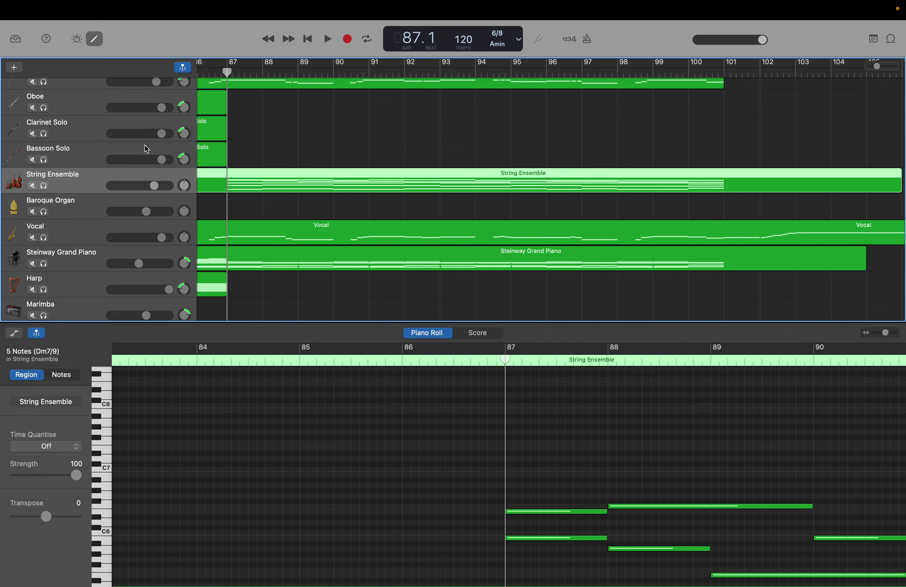
click(85, 257)
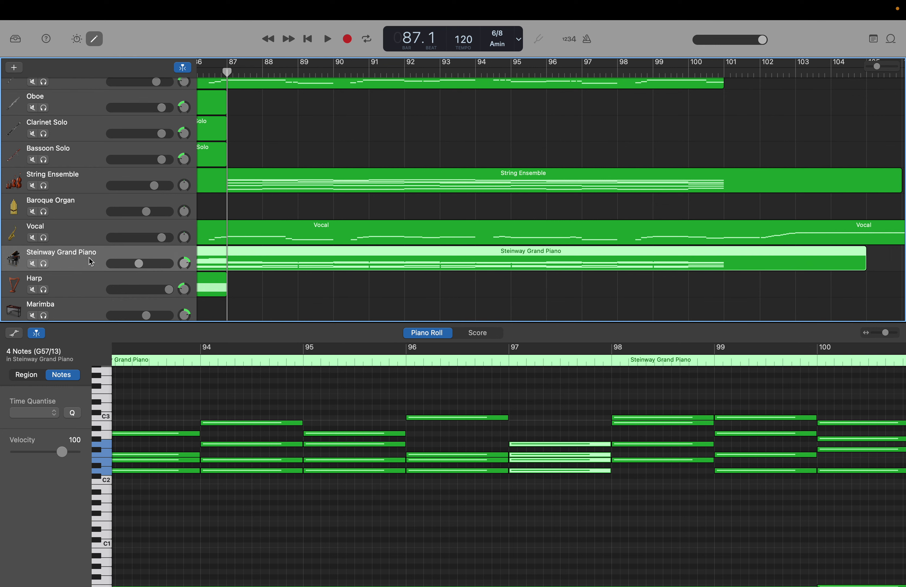
mouse_move(608, 17)
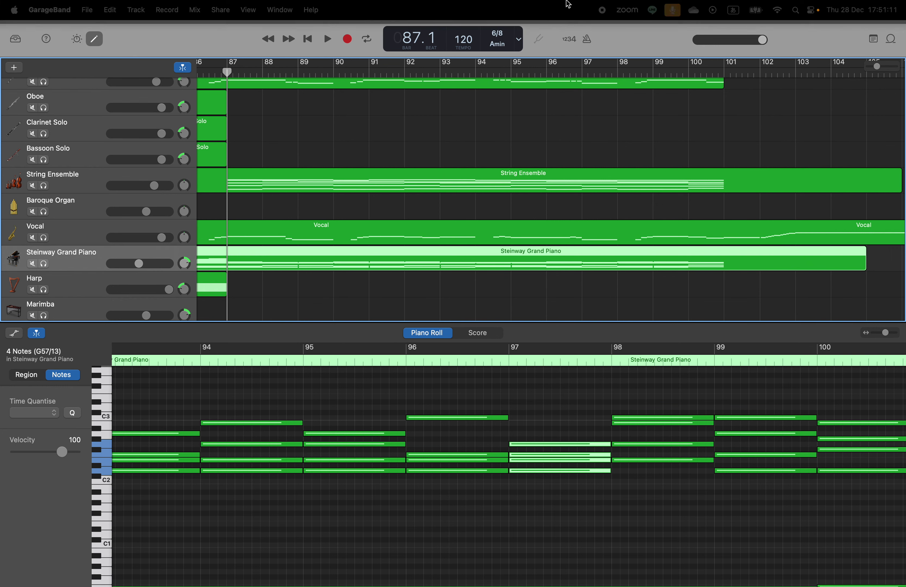